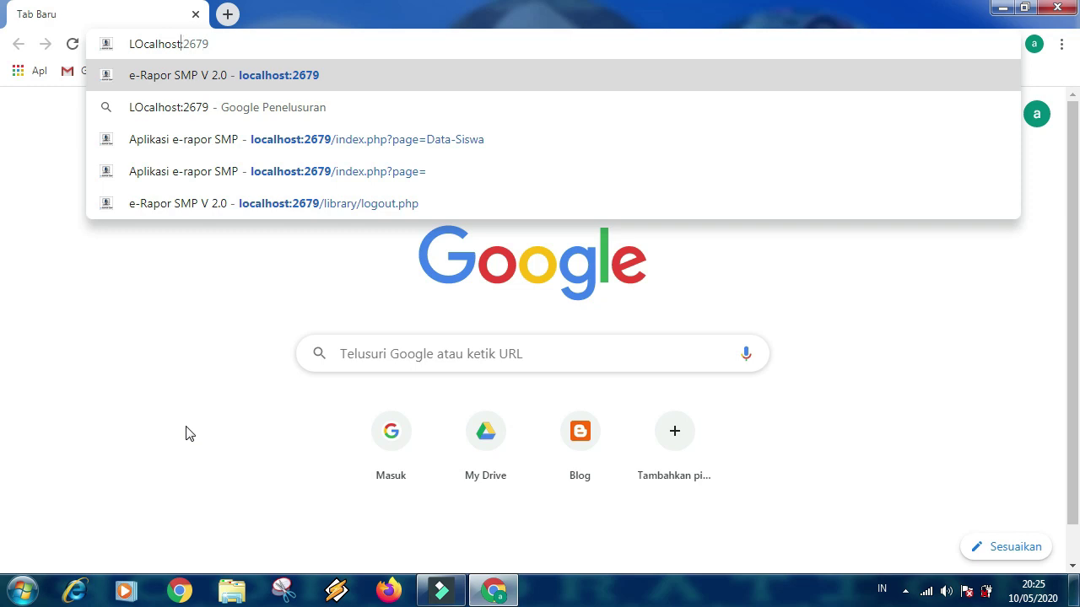
Fix the address to 'Localhost:2679' and load the e-Rapor login page.
{"action": "key", "text": "shift+Home"}
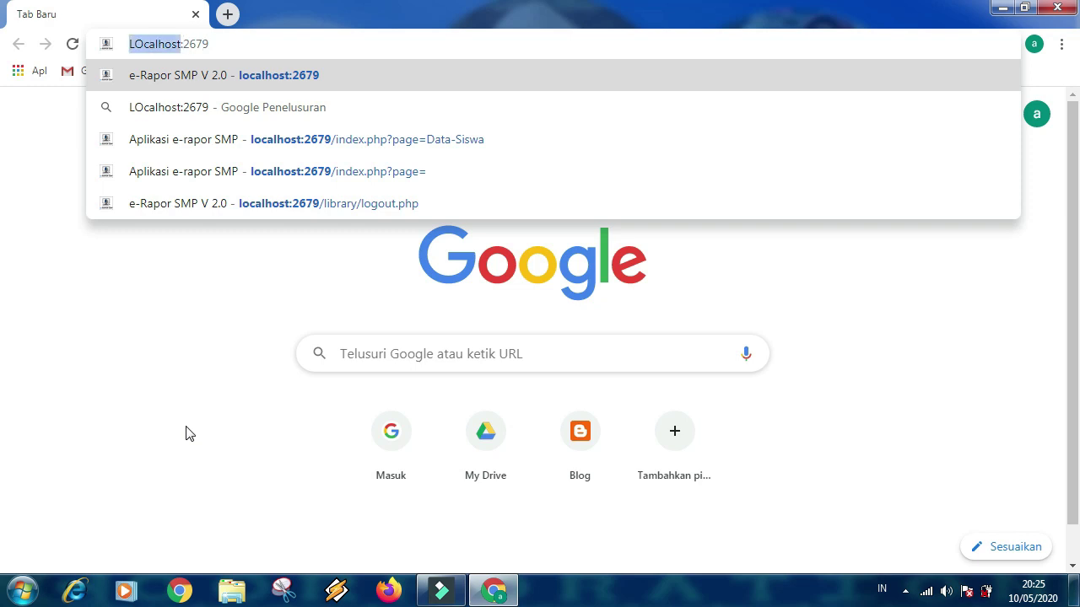
{"action": "key", "text": "Left"}
{"action": "key", "text": "shift+Right"}
{"action": "key", "text": "Right"}
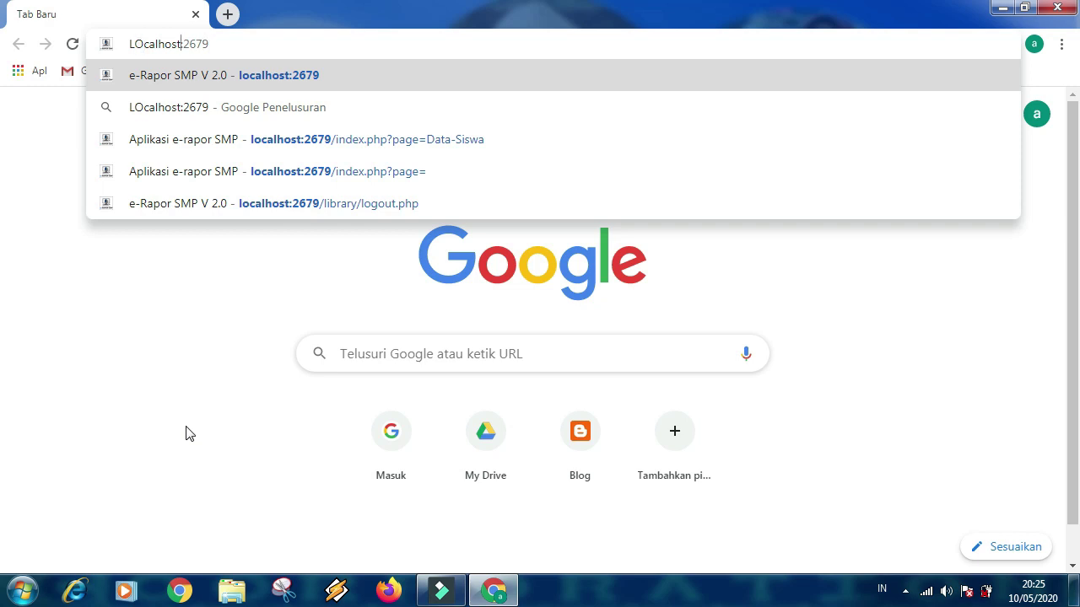
{"action": "key", "text": "shift+Left"}
{"action": "type", "text": "o"}
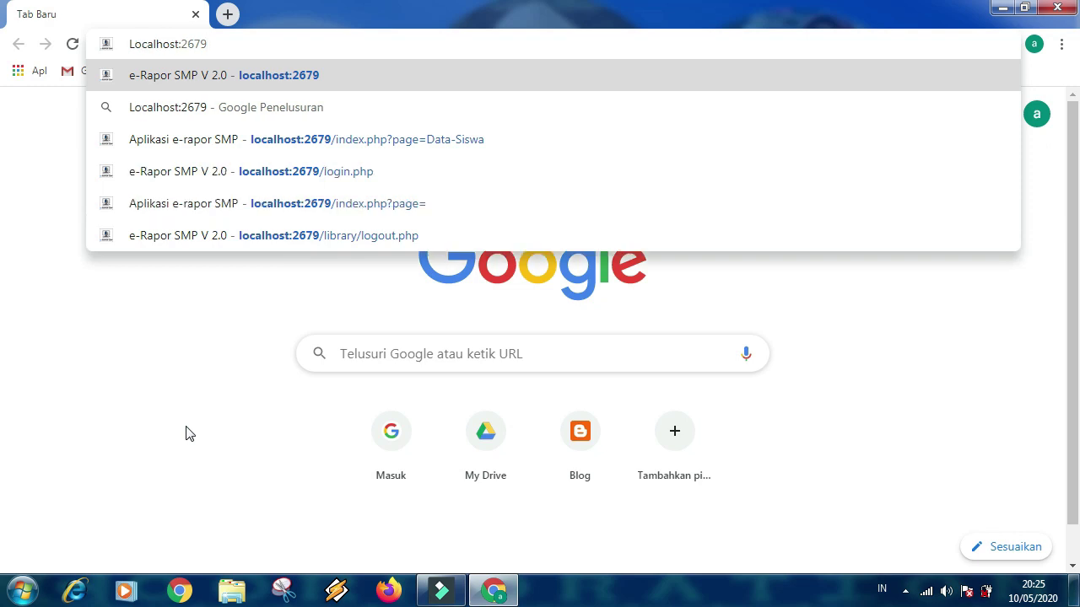
{"action": "key", "text": "Return"}
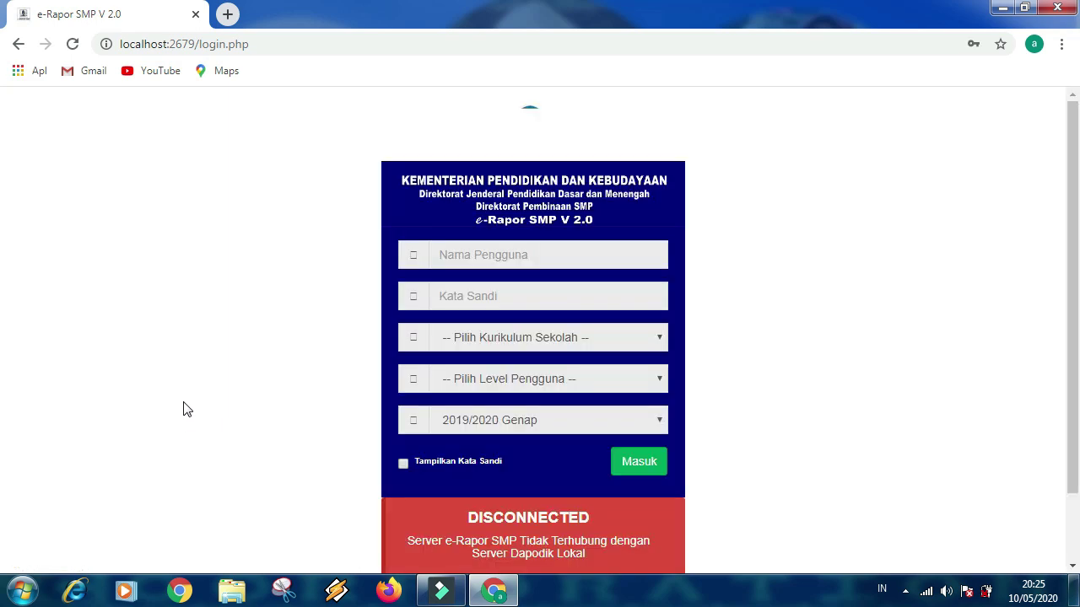
Enter the teacher's username and password in the login form.
{"action": "left_click", "coordinate": [499, 260]}
{"action": "left_click_drag", "start_coordinate": [499, 260], "coordinate": [450, 262]}
{"action": "type", "text": "deh"}
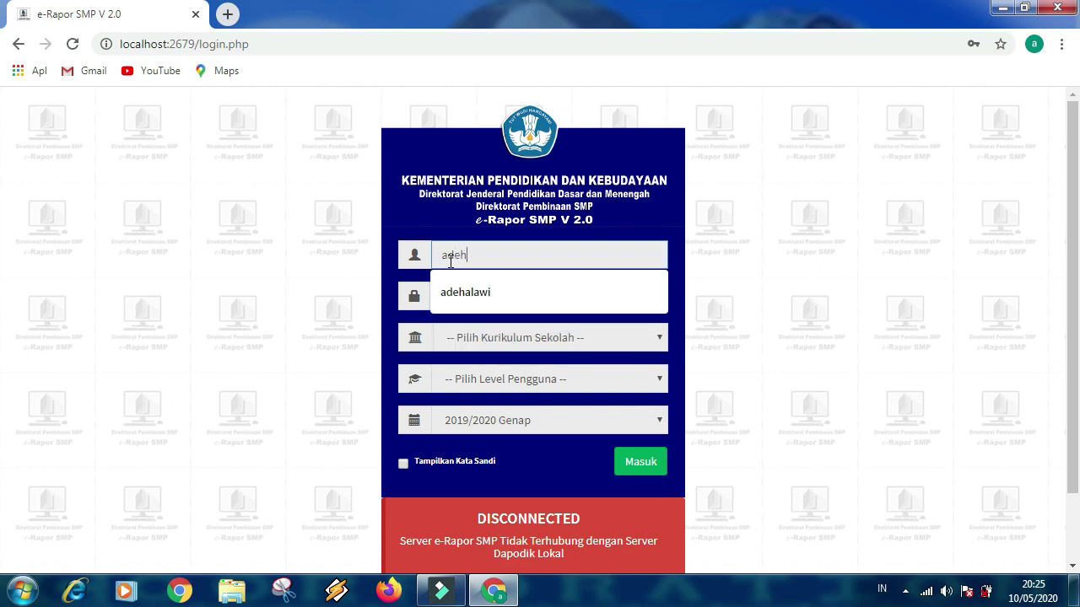
{"action": "type", "text": "alwi"}
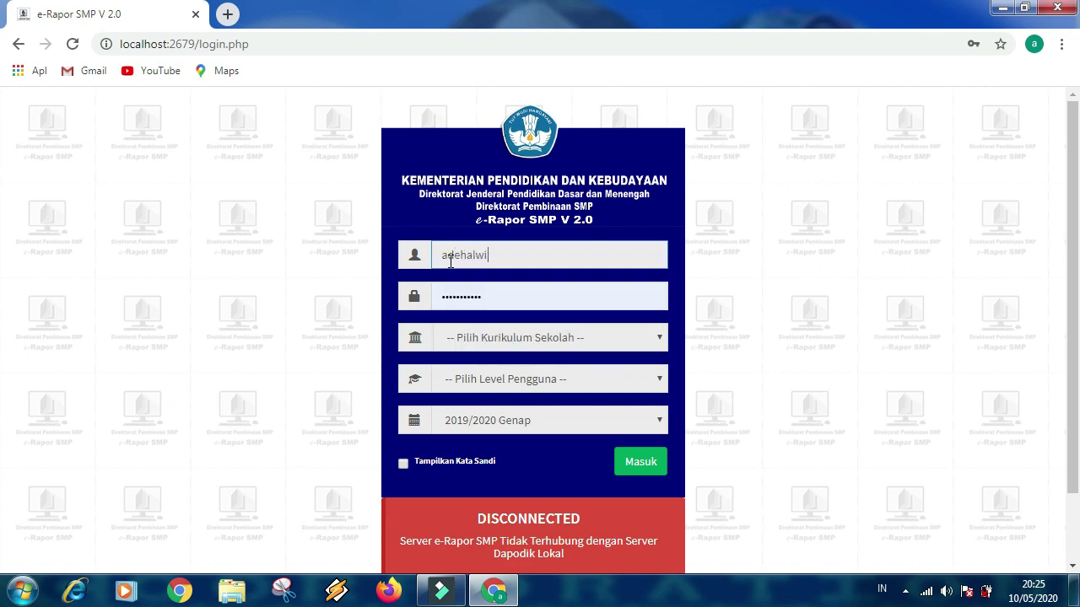
{"action": "key", "text": "Left"}
{"action": "key", "text": "Left"}
{"action": "type", "text": "a"}
{"action": "left_click", "coordinate": [487, 297]}
{"action": "key", "text": "BackSpace"}
{"action": "key", "text": "BackSpace"}
{"action": "key", "text": "BackSpace"}
{"action": "key", "text": "BackSpace"}
{"action": "key", "text": "BackSpace"}
{"action": "key", "text": "BackSpace"}
{"action": "key", "text": "BackSpace"}
{"action": "key", "text": "BackSpace"}
{"action": "key", "text": "BackSpace"}
{"action": "key", "text": "BackSpace"}
{"action": "type", "text": "******"}
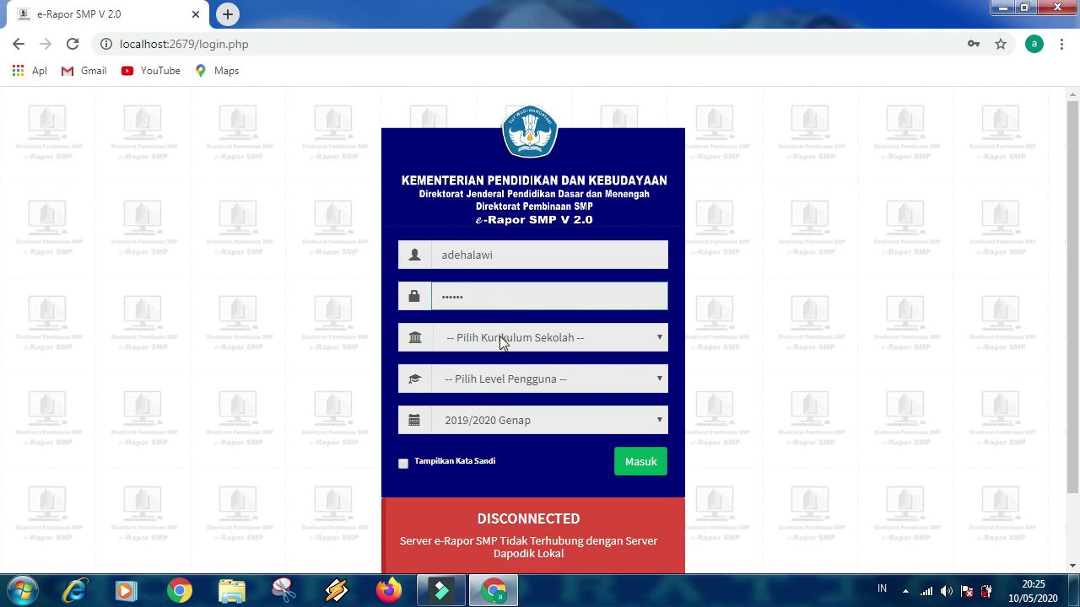
Log in with K-2013 Paket curriculum, level Guru, semester 2019/2020 Genap.
{"action": "left_click", "coordinate": [500, 336]}
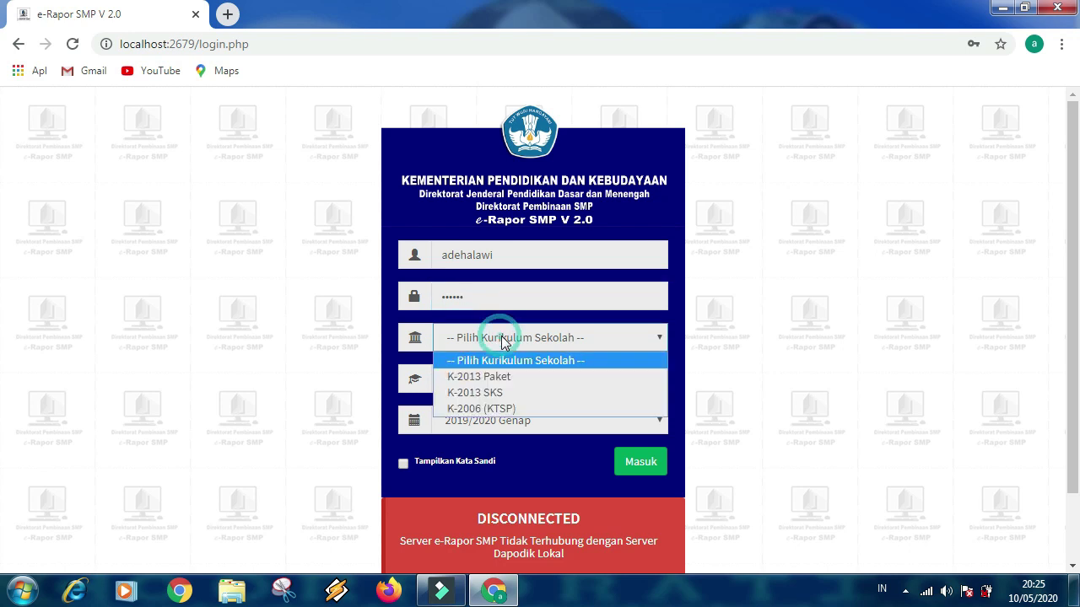
{"action": "left_click", "coordinate": [504, 378]}
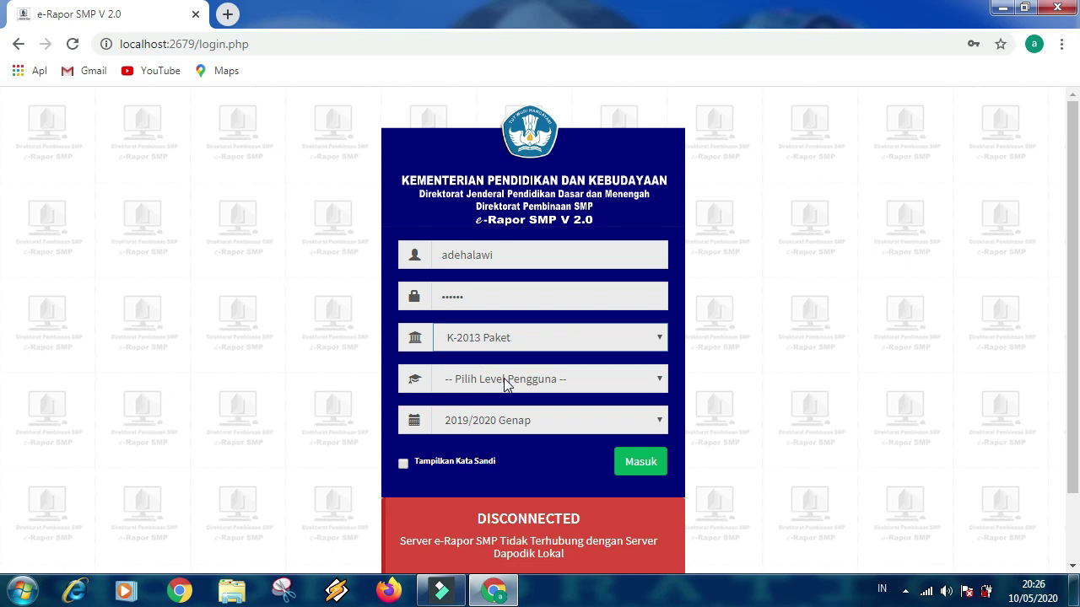
{"action": "left_click", "coordinate": [505, 382]}
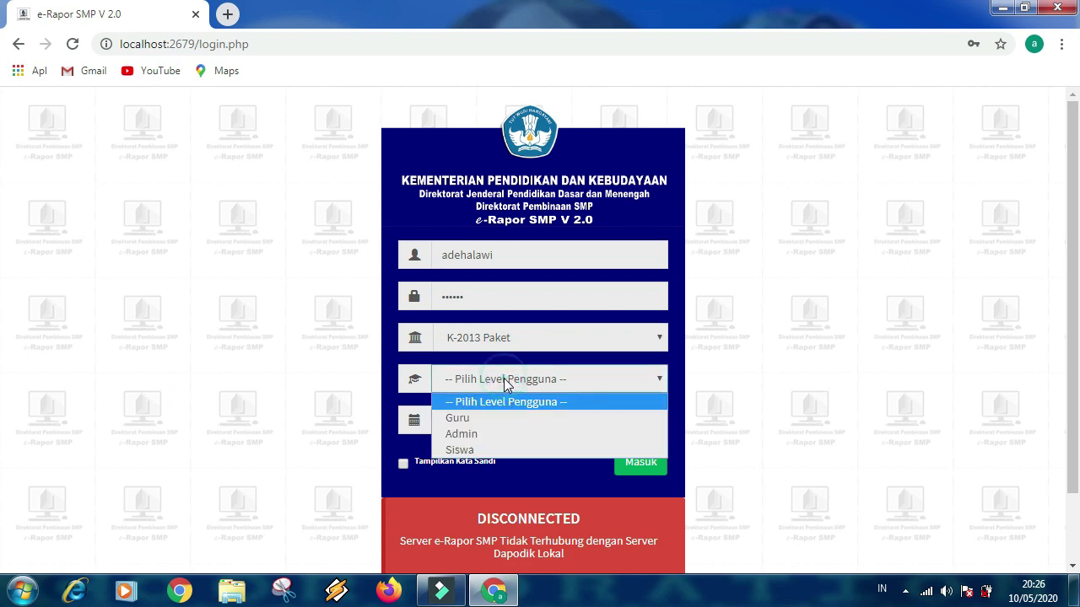
{"action": "left_click", "coordinate": [489, 419]}
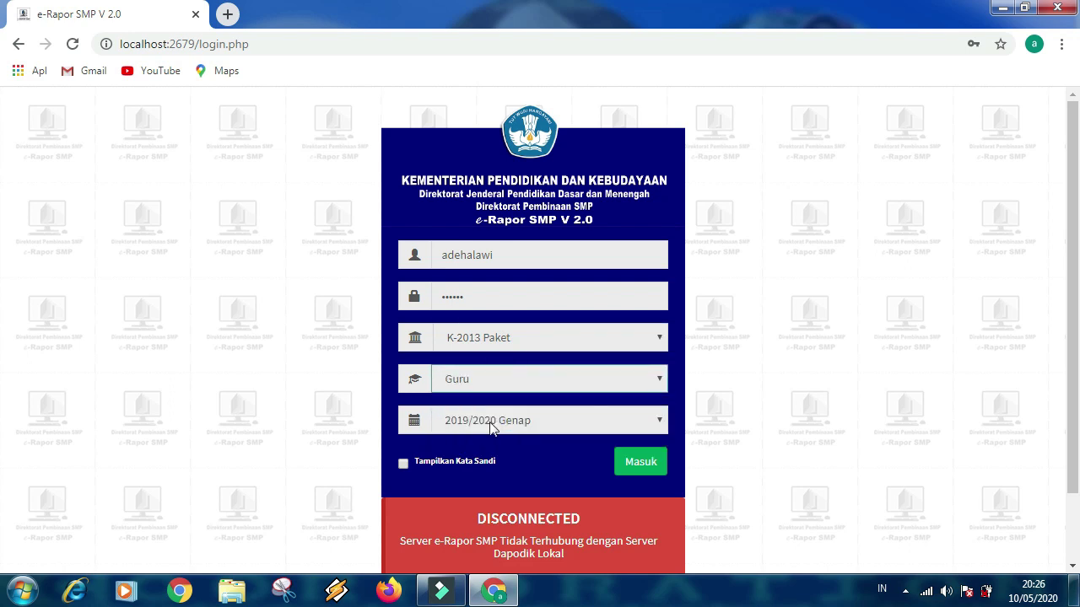
{"action": "left_click", "coordinate": [658, 428]}
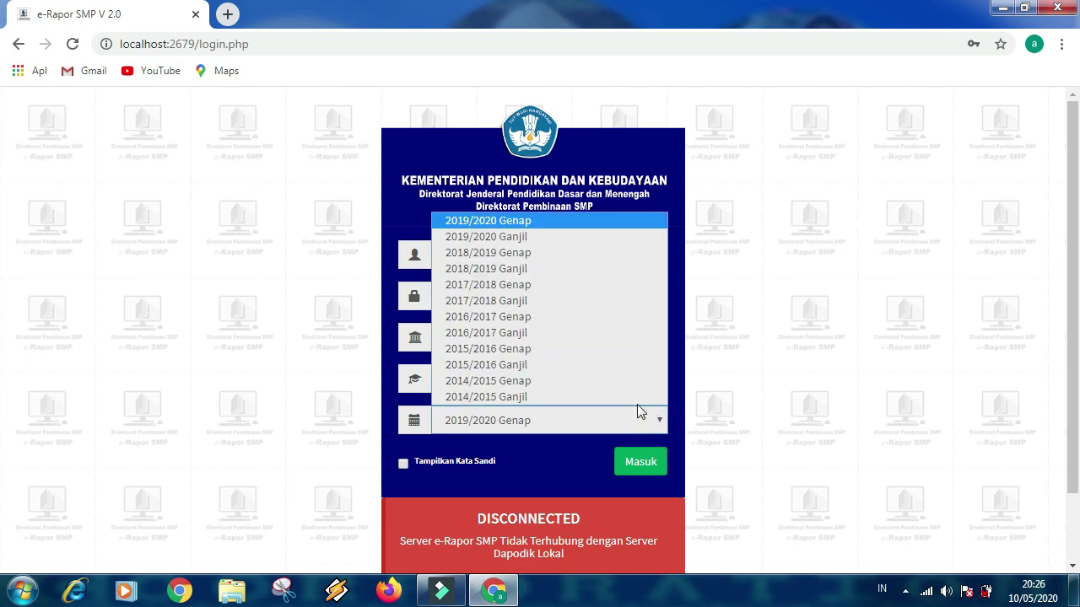
{"action": "left_click", "coordinate": [558, 218]}
{"action": "left_click", "coordinate": [638, 466]}
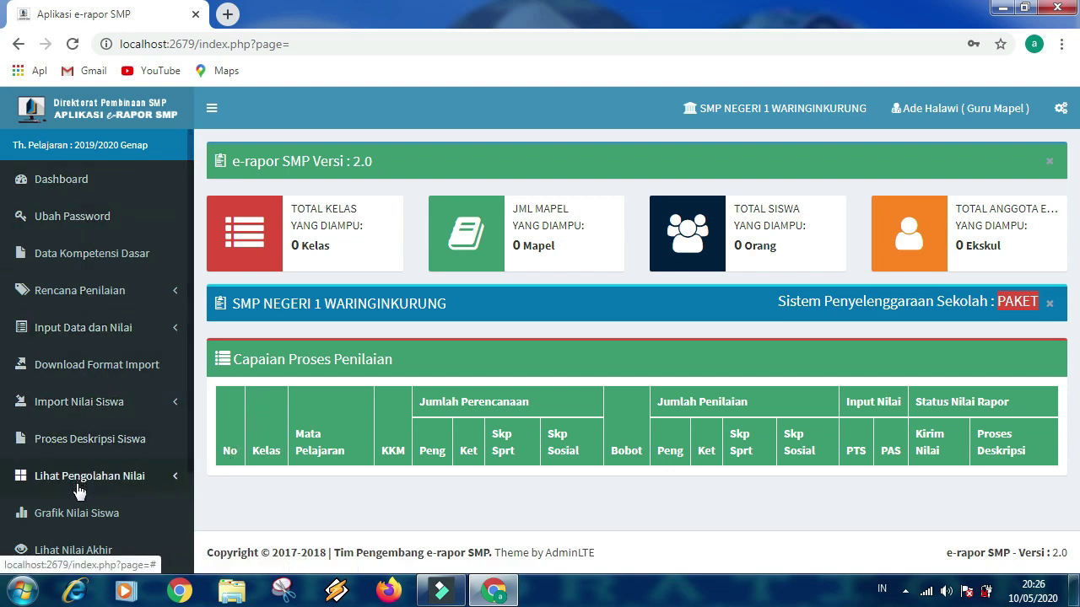
Open Rencana Nilai Pengetahuan under Rencana Penilaian and choose Kelas 9A.
{"action": "scroll", "coordinate": [73, 485], "scroll_direction": "down", "scroll_amount": 2}
{"action": "scroll", "coordinate": [72, 523], "scroll_direction": "down", "scroll_amount": 1}
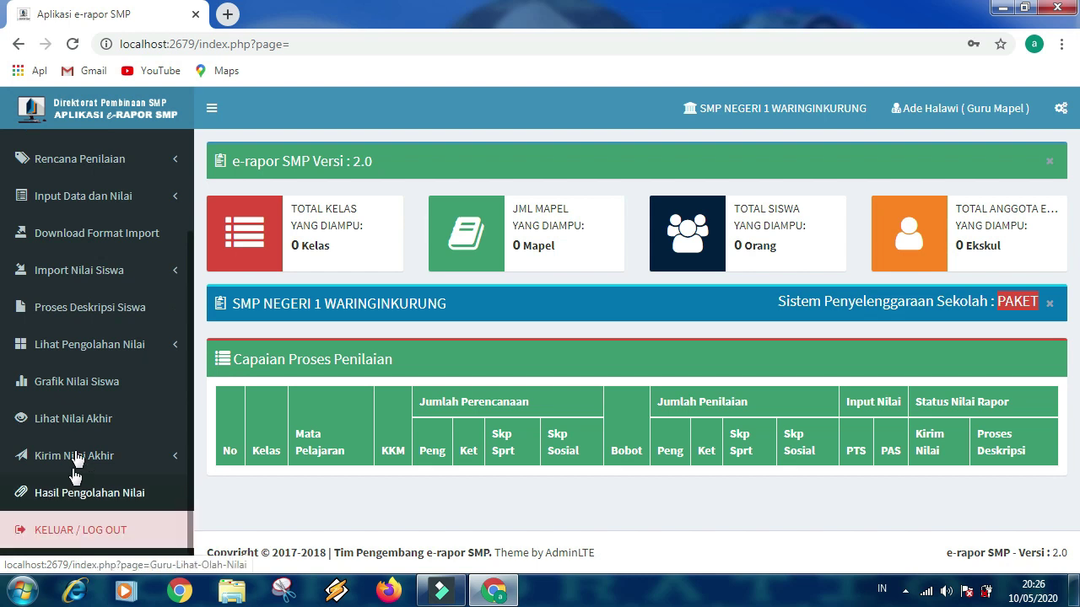
{"action": "scroll", "coordinate": [72, 475], "scroll_direction": "up", "scroll_amount": 3}
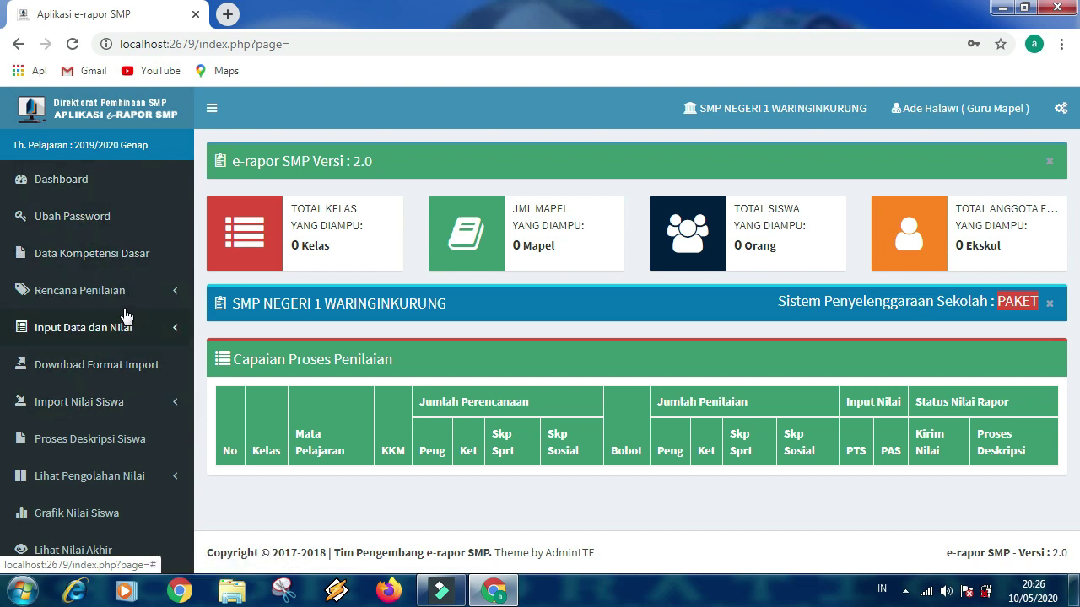
{"action": "left_click", "coordinate": [115, 297]}
{"action": "left_click", "coordinate": [123, 328]}
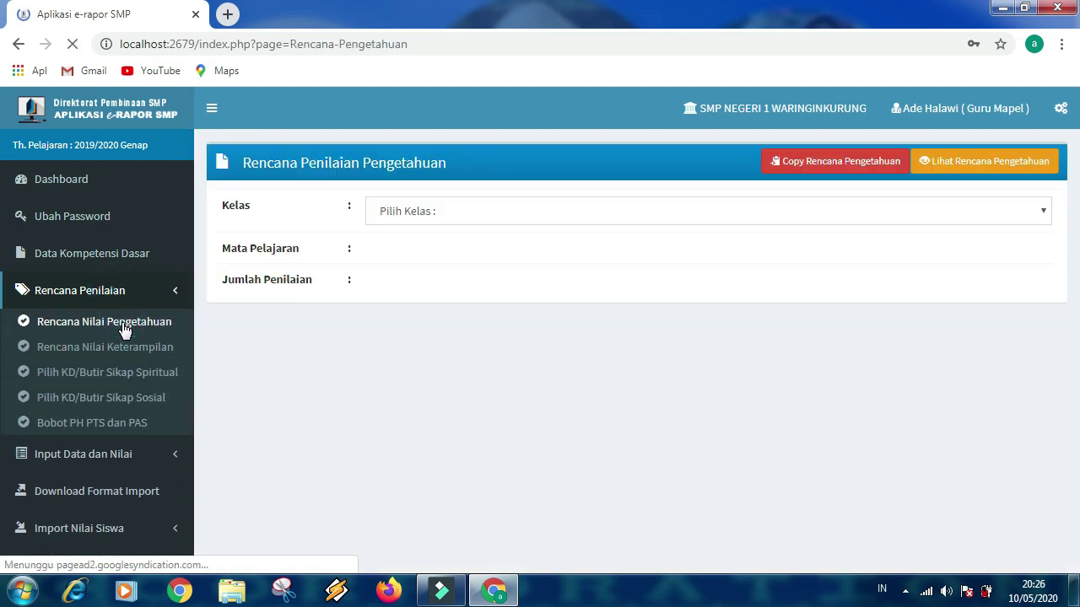
{"action": "left_click", "coordinate": [429, 218]}
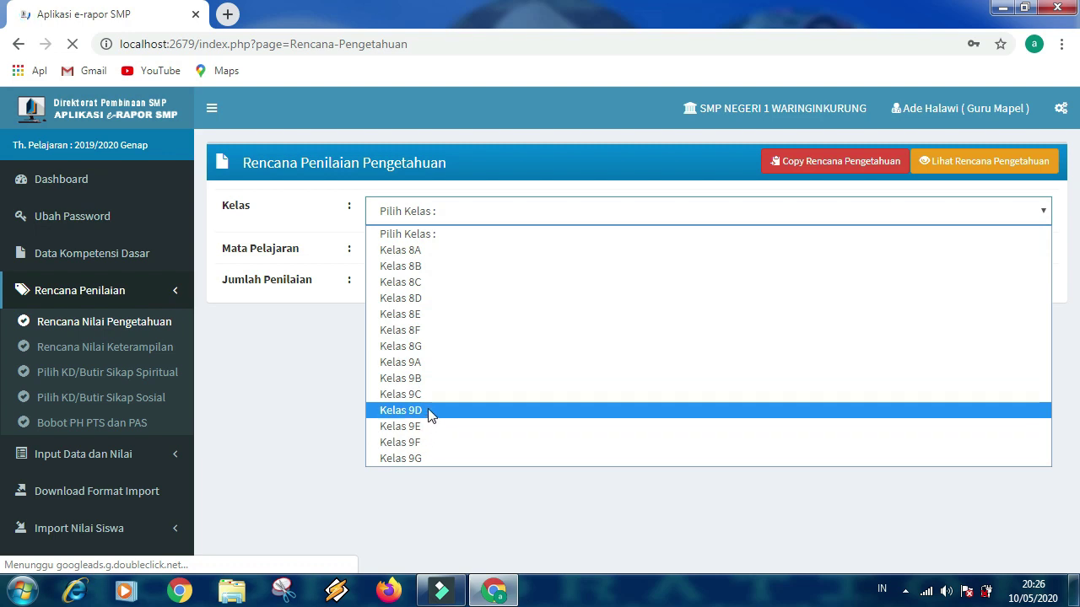
{"action": "left_click", "coordinate": [421, 365]}
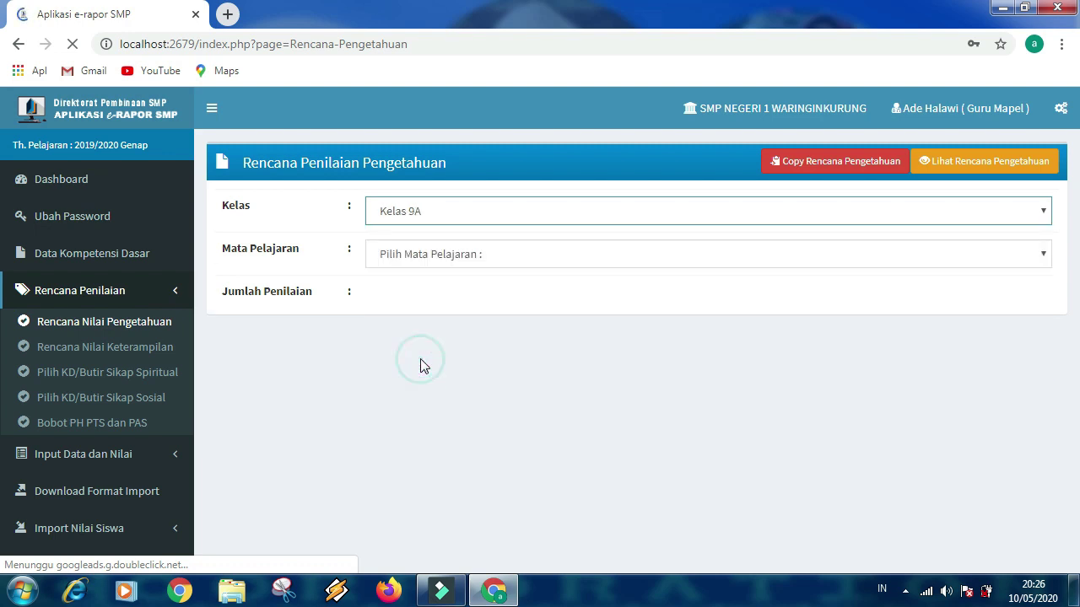
{"action": "left_click", "coordinate": [416, 257]}
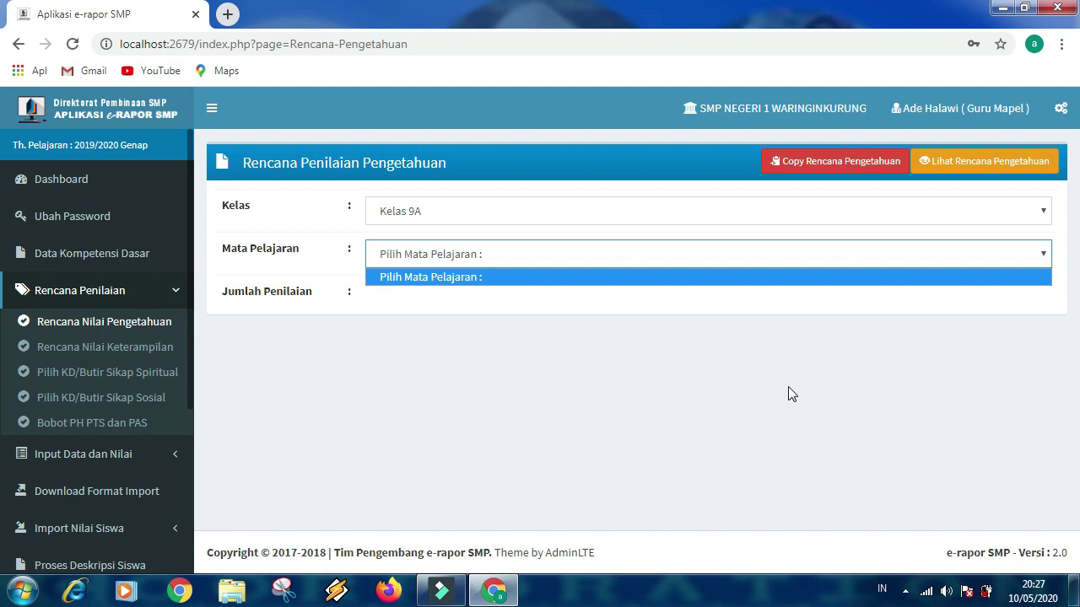
Log out of the teacher account and log back in as Admin with K-2013 Paket.
{"action": "left_click", "coordinate": [916, 120]}
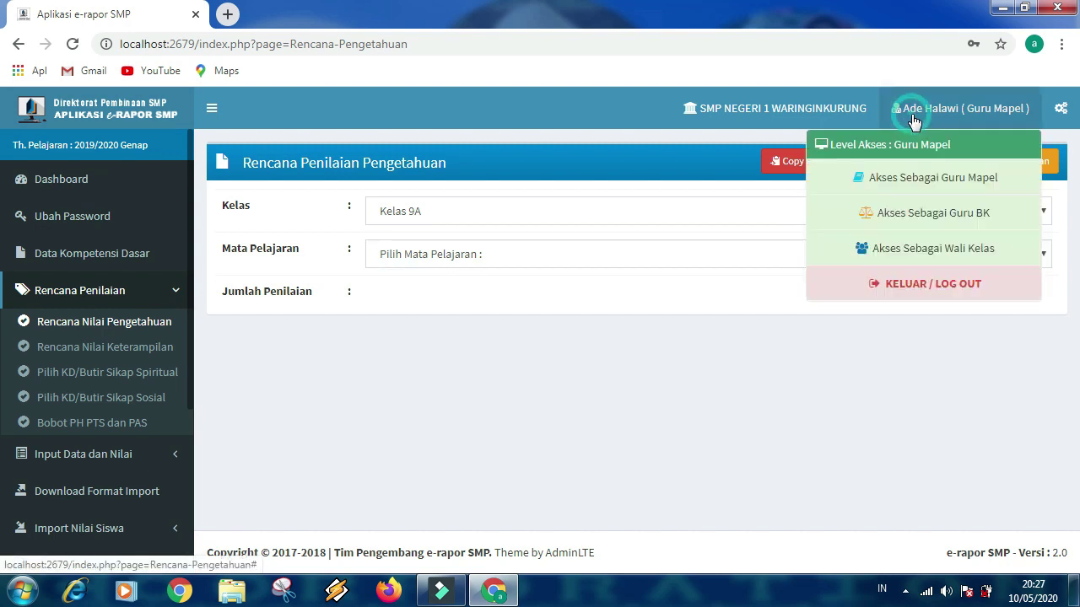
{"action": "left_click", "coordinate": [892, 287]}
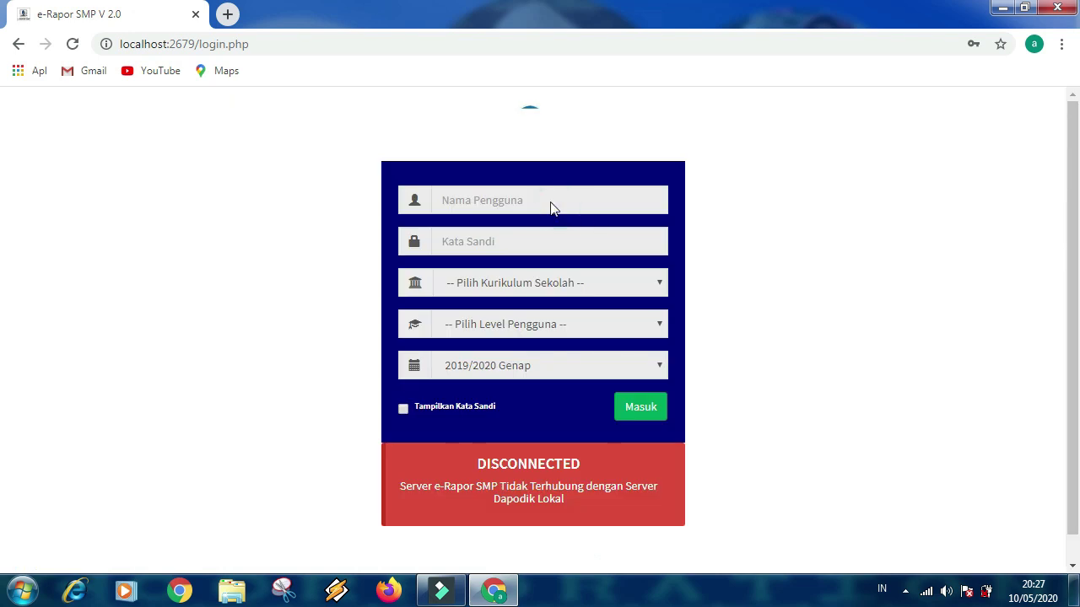
{"action": "left_click", "coordinate": [495, 337]}
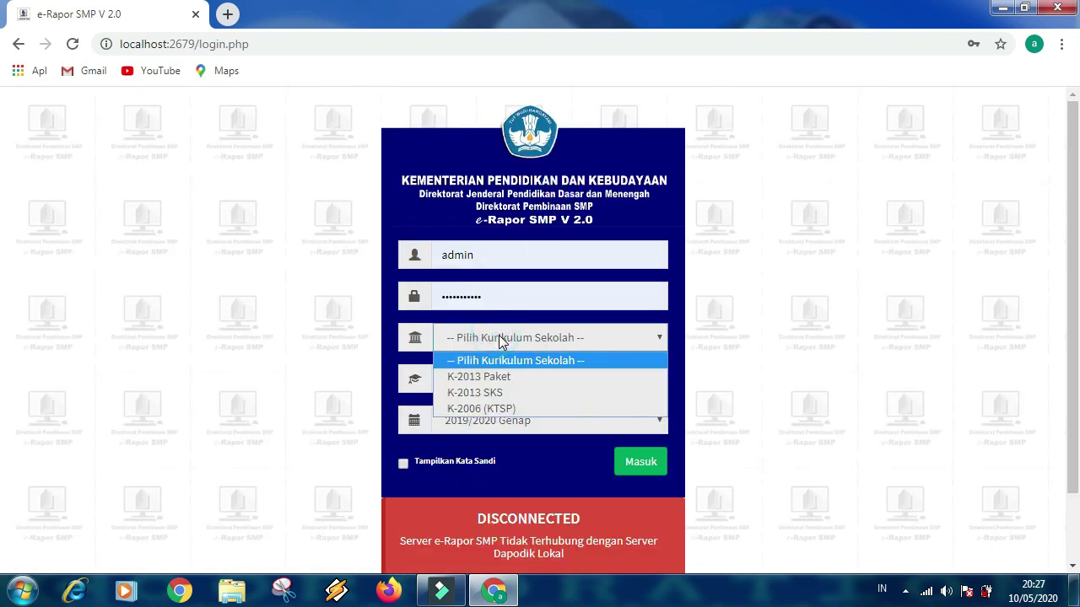
{"action": "left_click", "coordinate": [510, 375]}
{"action": "left_click", "coordinate": [512, 380]}
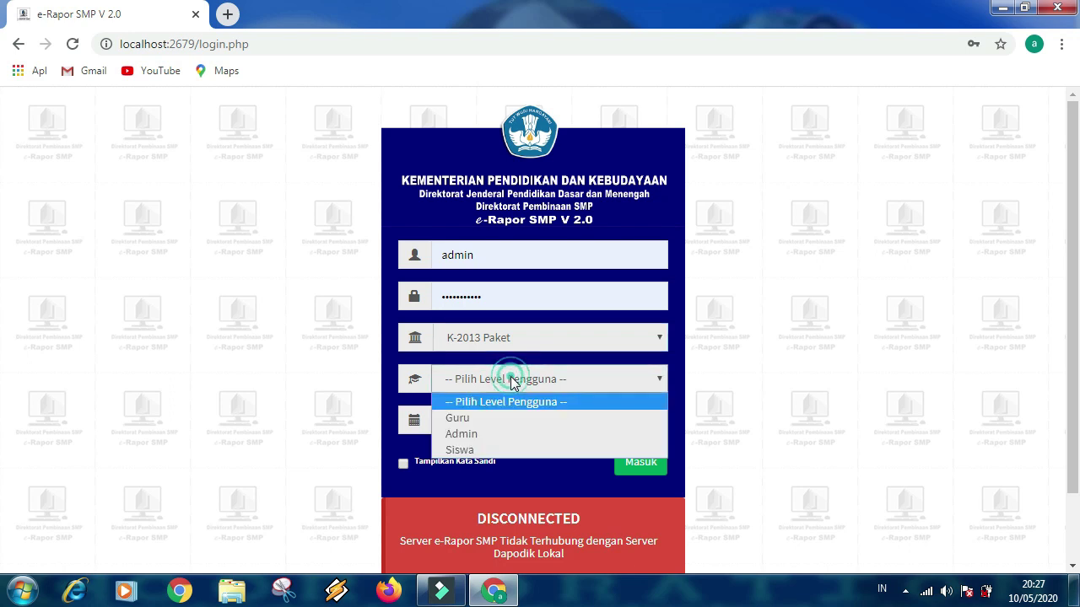
{"action": "left_click", "coordinate": [499, 431]}
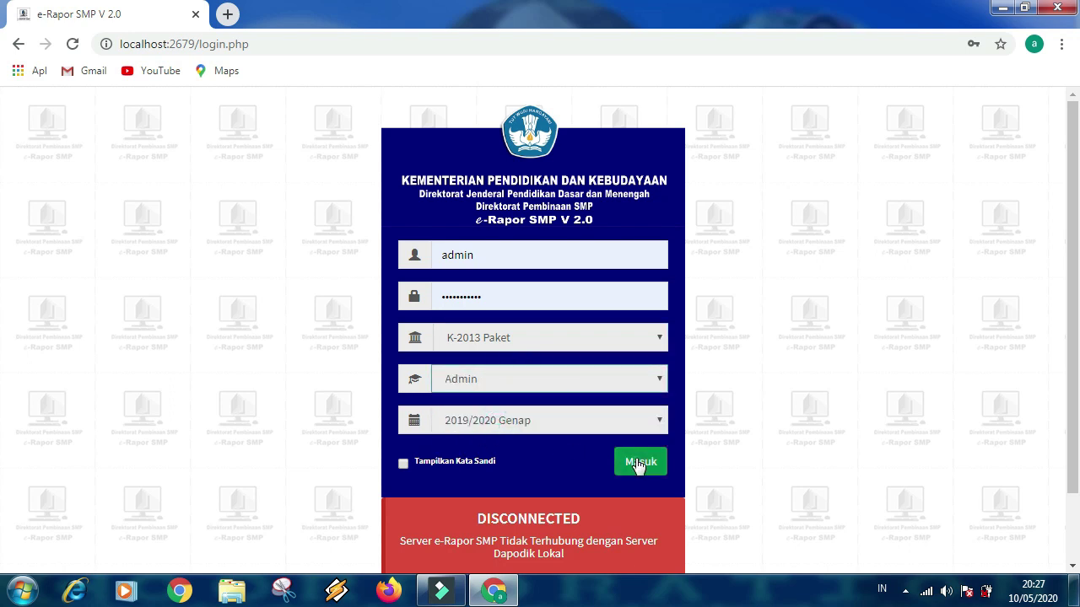
{"action": "left_click", "coordinate": [629, 462]}
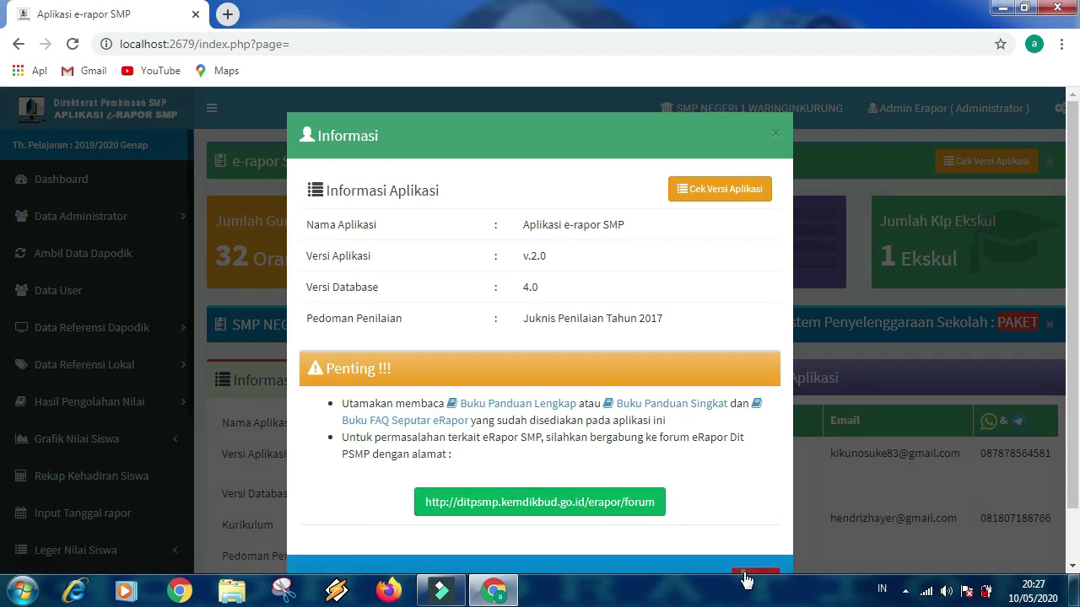
Close the Informasi popup and open Mapping Mapel K2013 under Data Referensi Lokal.
{"action": "left_click", "coordinate": [747, 572]}
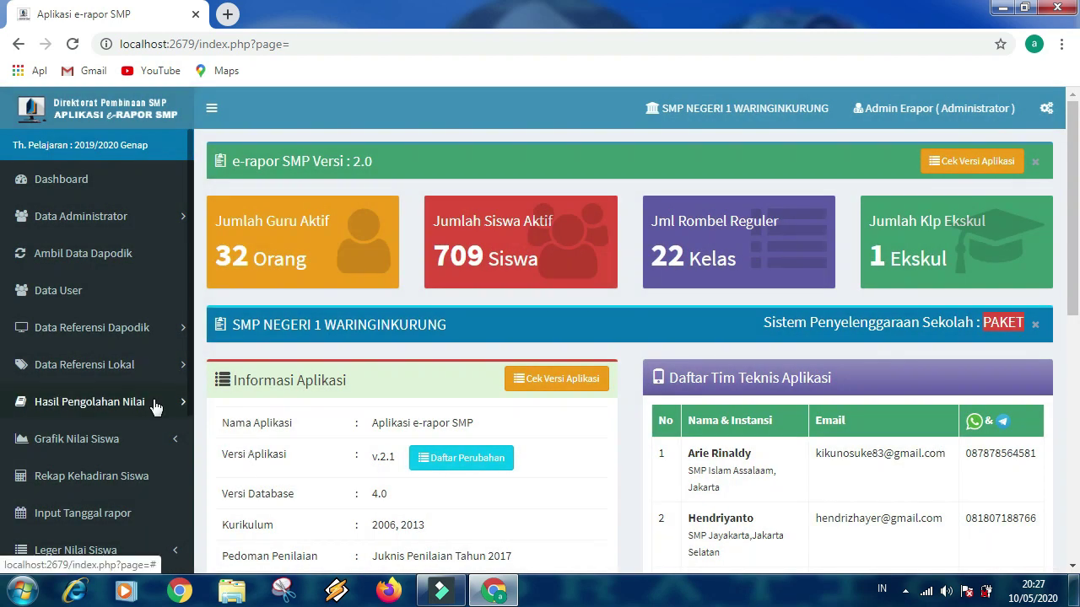
{"action": "scroll", "coordinate": [154, 407], "scroll_direction": "down", "scroll_amount": 1}
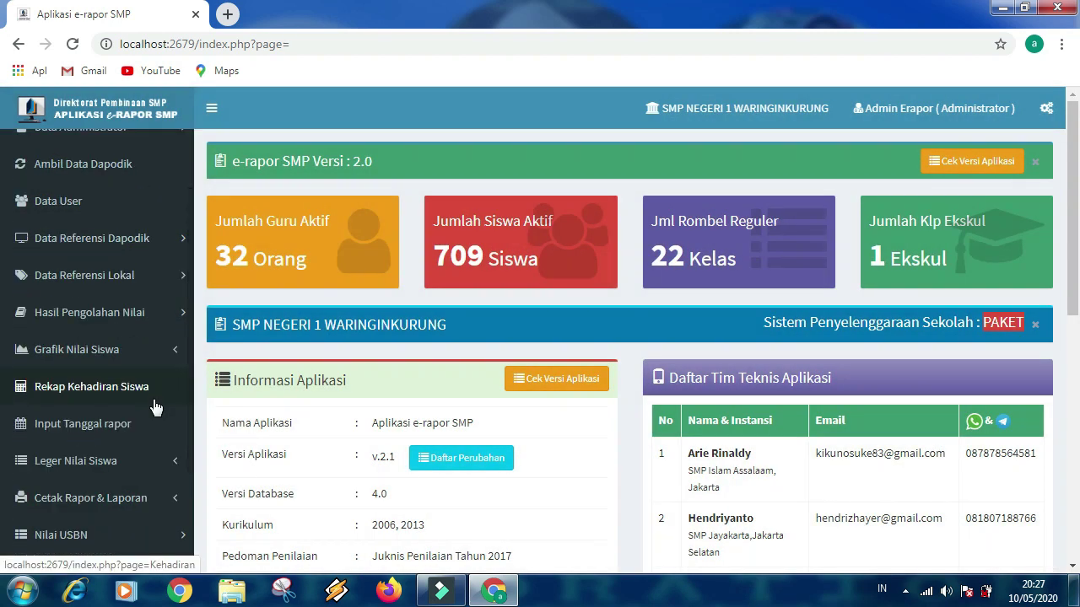
{"action": "left_click", "coordinate": [140, 315]}
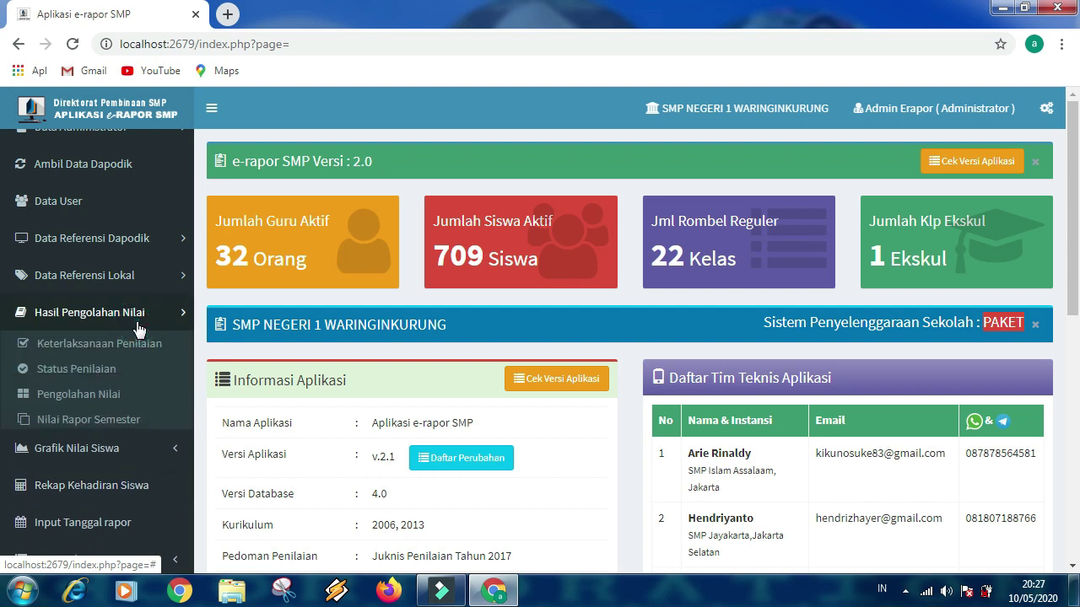
{"action": "left_click", "coordinate": [126, 240]}
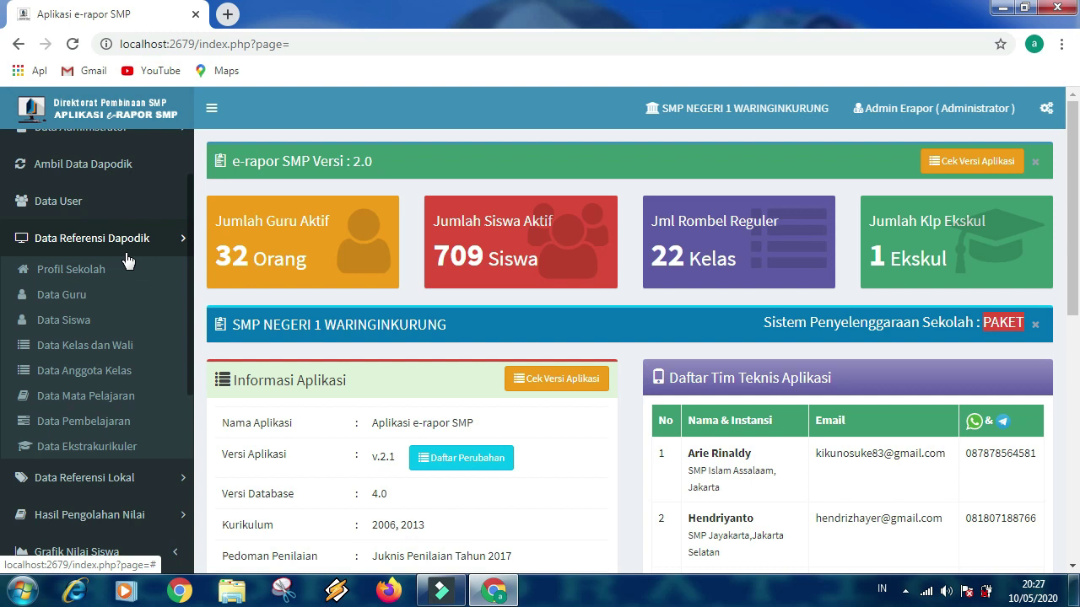
{"action": "left_click", "coordinate": [128, 240]}
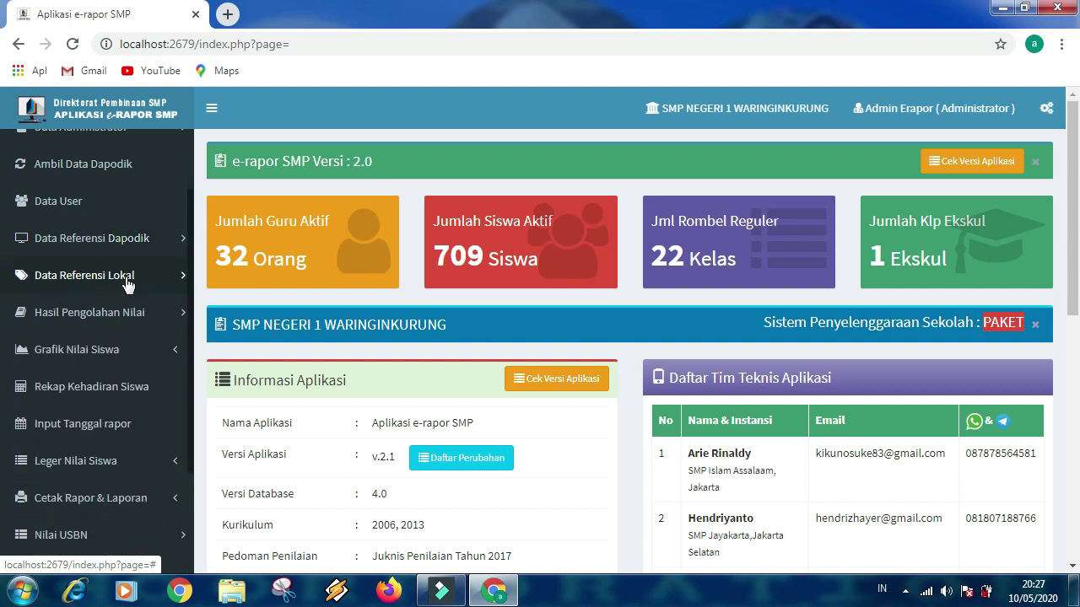
{"action": "left_click", "coordinate": [124, 282]}
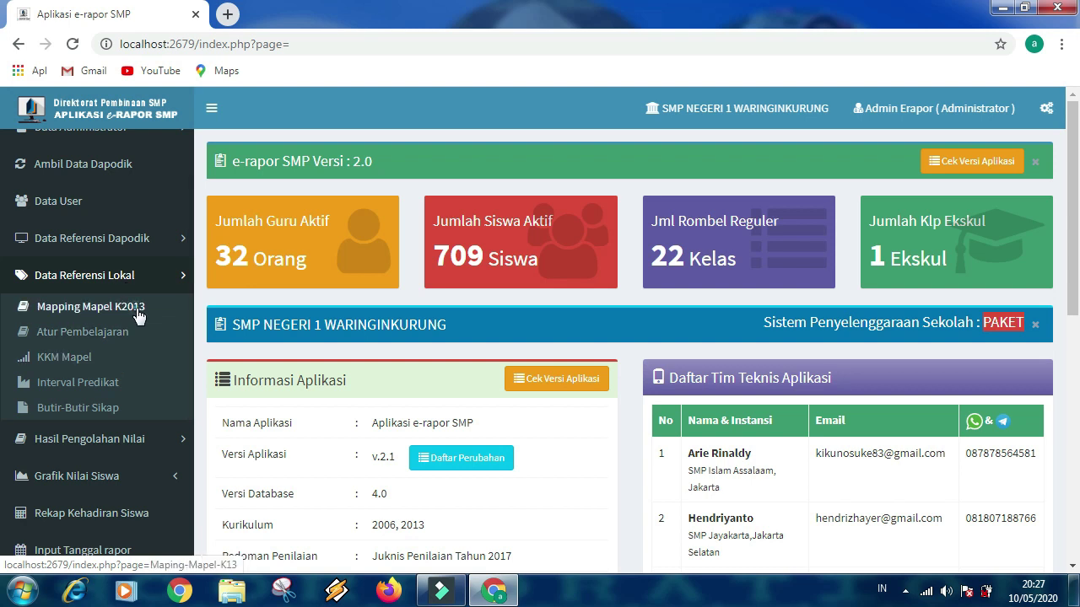
{"action": "left_click", "coordinate": [135, 308]}
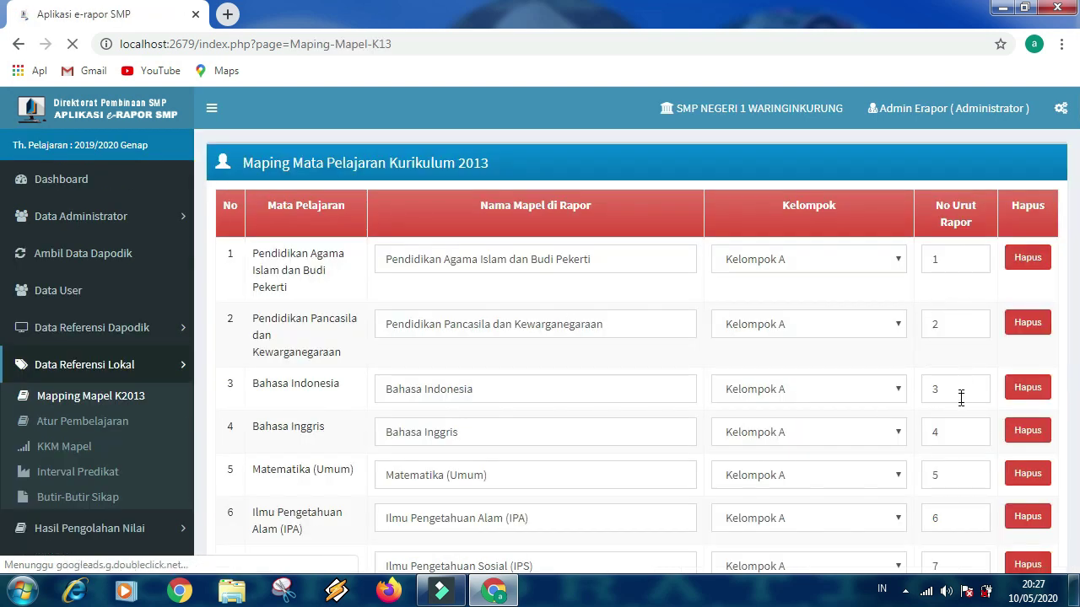
Set report order 10 for Prakarya and 7 for Bahasa Inggris.
{"action": "scroll", "coordinate": [964, 439], "scroll_direction": "down", "scroll_amount": 2}
{"action": "scroll", "coordinate": [962, 439], "scroll_direction": "down", "scroll_amount": 1}
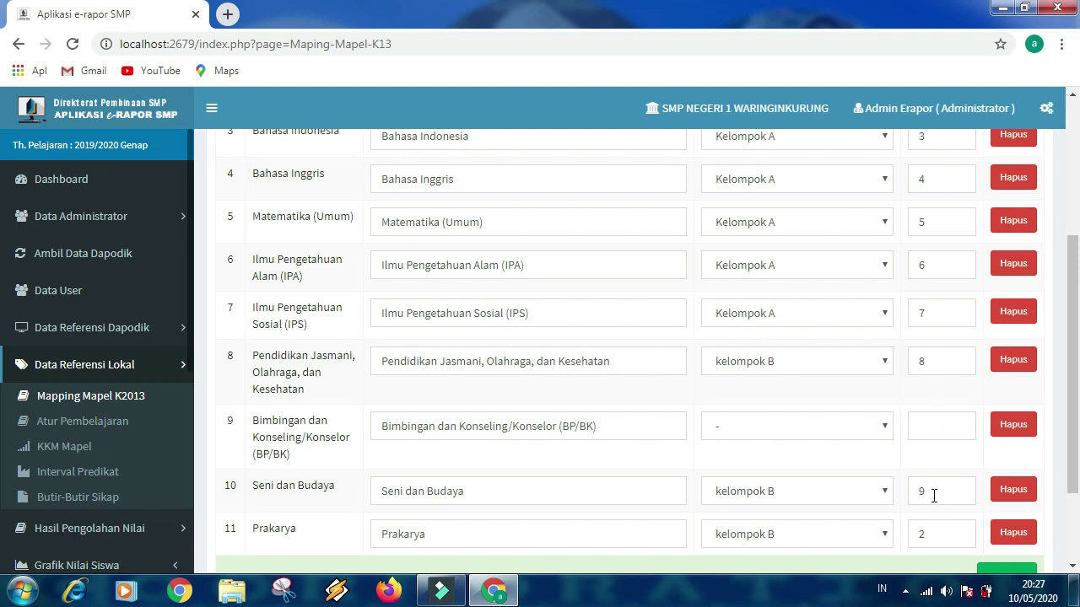
{"action": "left_click_drag", "start_coordinate": [939, 496], "coordinate": [918, 531]}
{"action": "type", "text": "9"}
{"action": "type", "text": "10"}
{"action": "scroll", "coordinate": [967, 492], "scroll_direction": "down", "scroll_amount": 2}
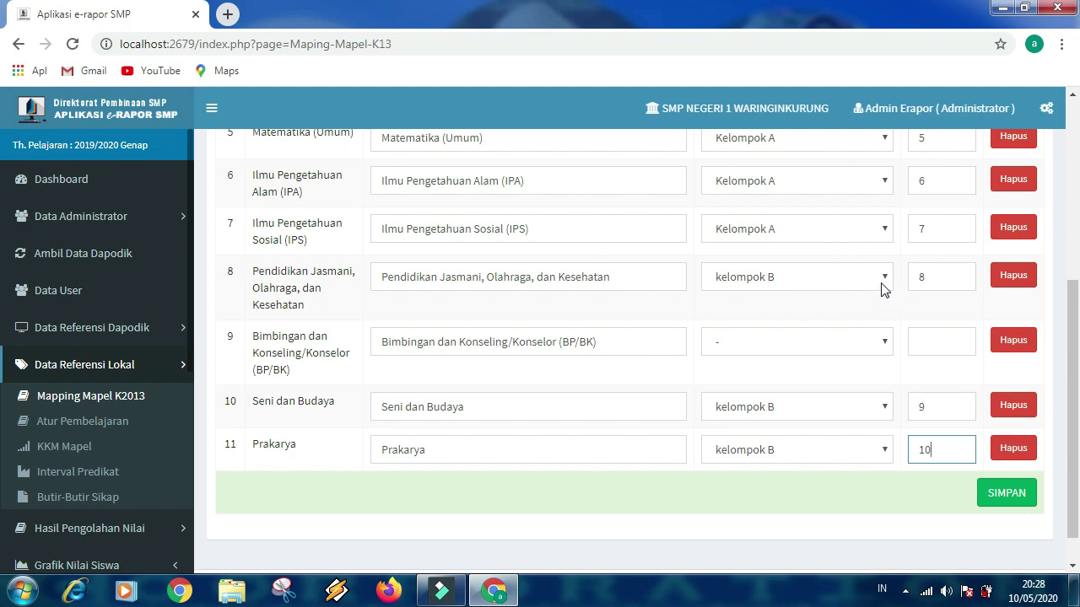
{"action": "scroll", "coordinate": [883, 289], "scroll_direction": "up", "scroll_amount": 2}
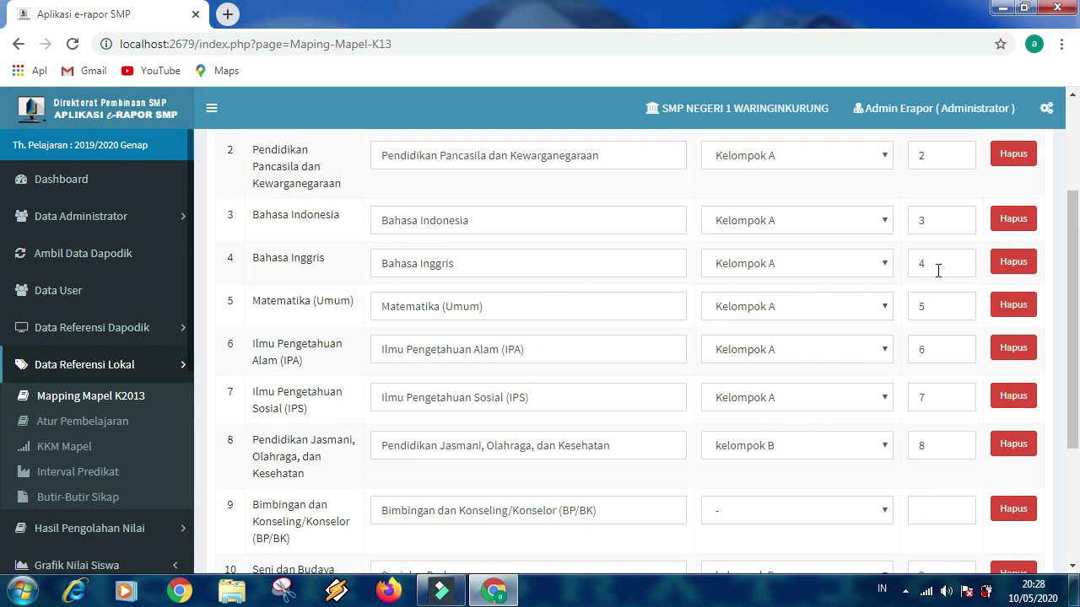
{"action": "left_click_drag", "start_coordinate": [938, 270], "coordinate": [906, 276]}
{"action": "type", "text": "7"}
Set Matematika to order 4 and IPA to 5, then save the mapping.
{"action": "scroll", "coordinate": [930, 270], "scroll_direction": "up", "scroll_amount": 1}
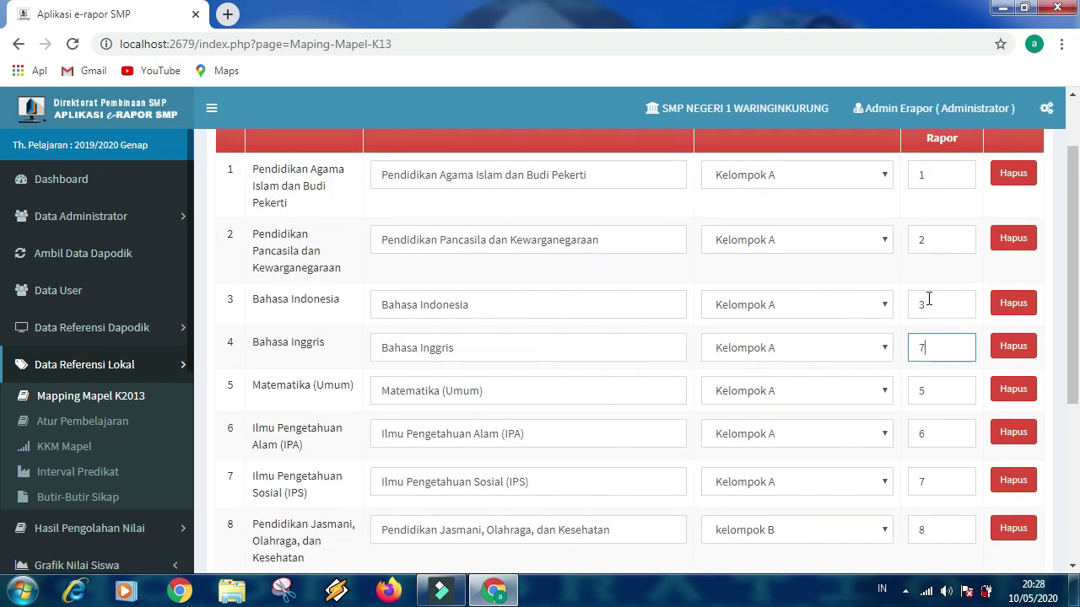
{"action": "left_click_drag", "start_coordinate": [939, 395], "coordinate": [915, 396]}
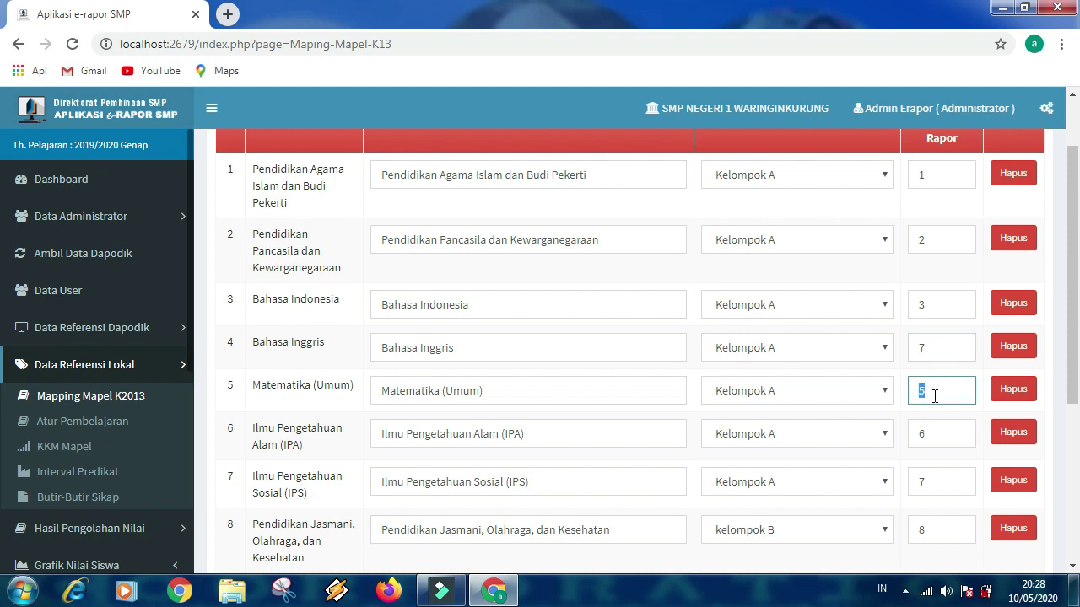
{"action": "type", "text": "4"}
{"action": "left_click", "coordinate": [926, 436]}
{"action": "type", "text": "5"}
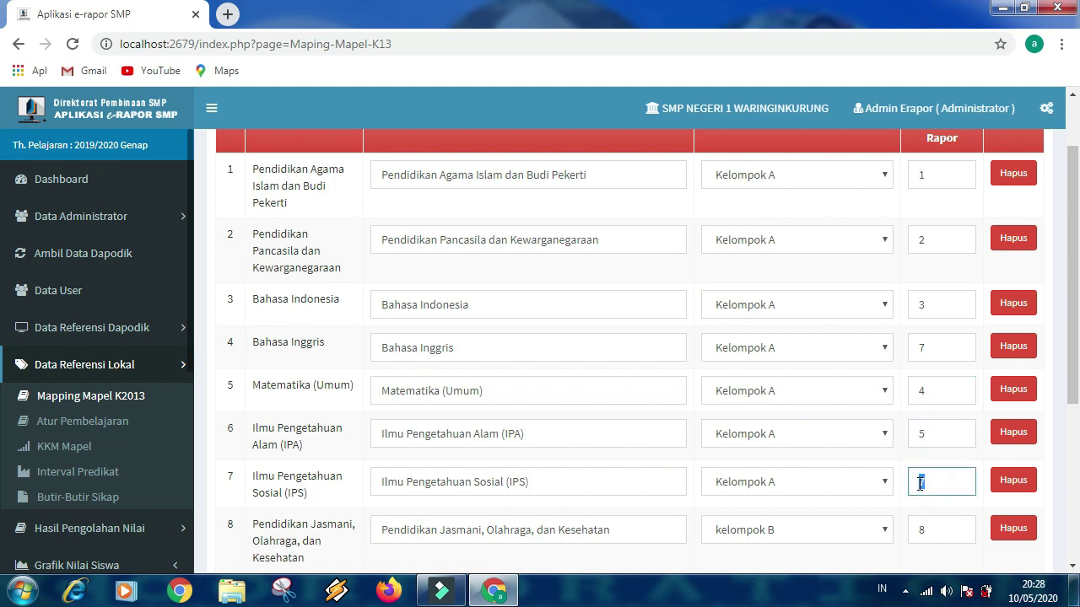
{"action": "scroll", "coordinate": [931, 381], "scroll_direction": "down", "scroll_amount": 1}
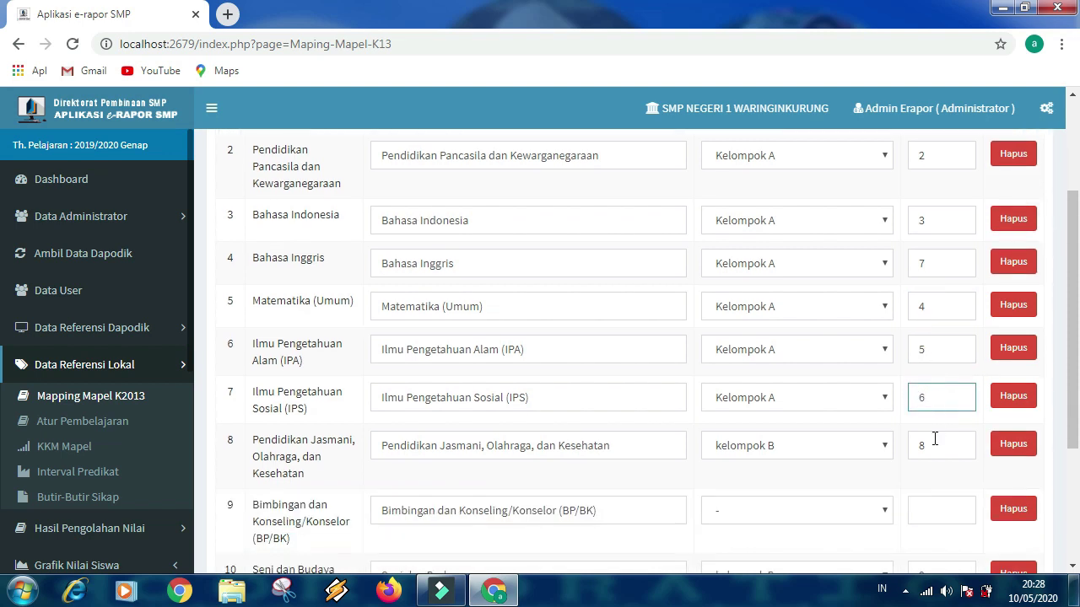
{"action": "scroll", "coordinate": [934, 438], "scroll_direction": "down", "scroll_amount": 1}
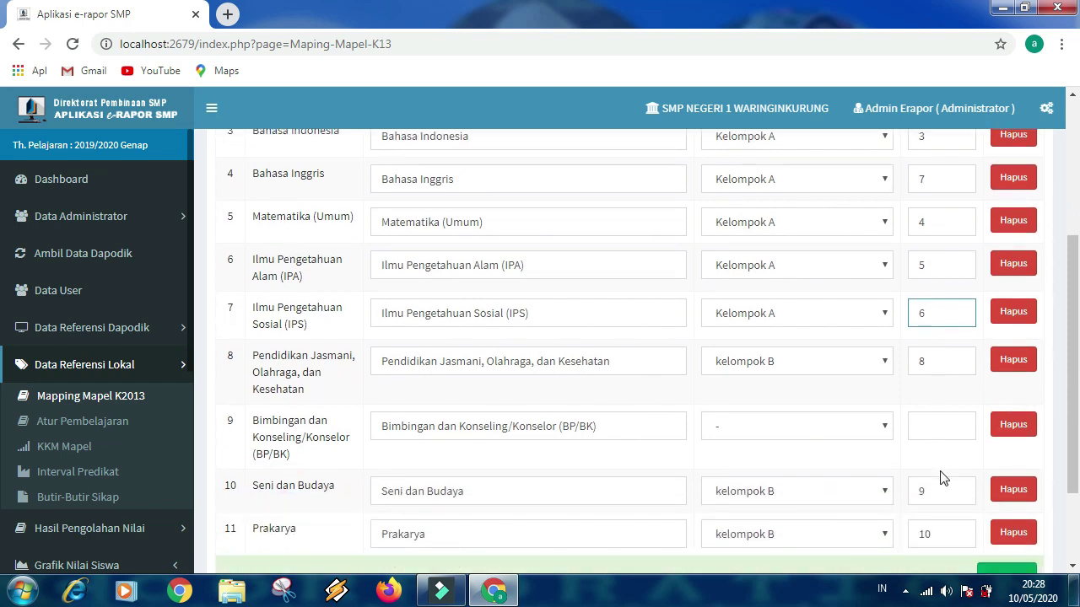
{"action": "scroll", "coordinate": [942, 491], "scroll_direction": "down", "scroll_amount": 1}
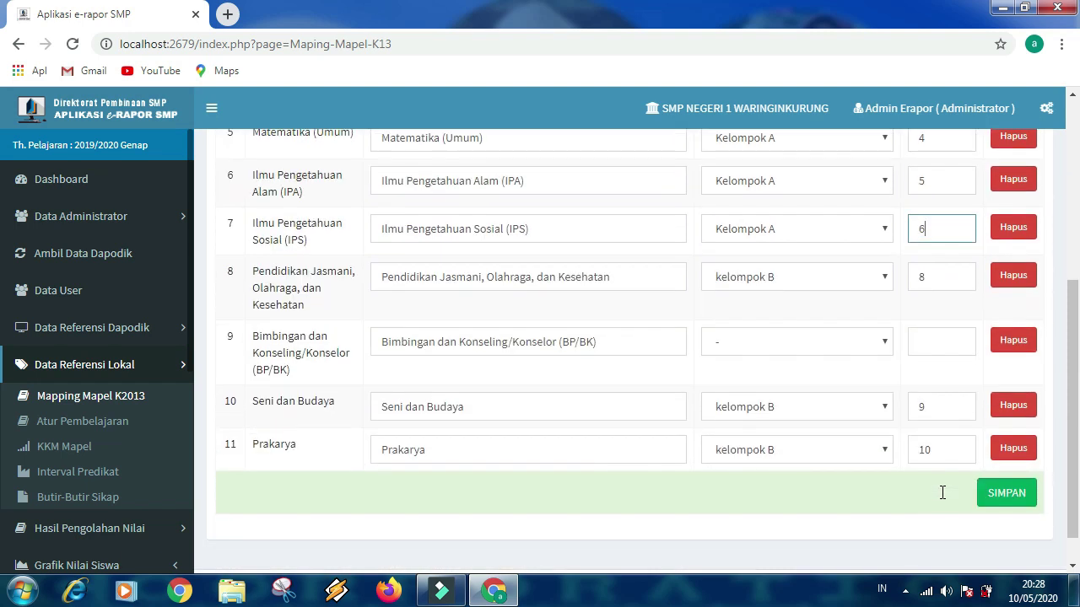
{"action": "left_click", "coordinate": [997, 497]}
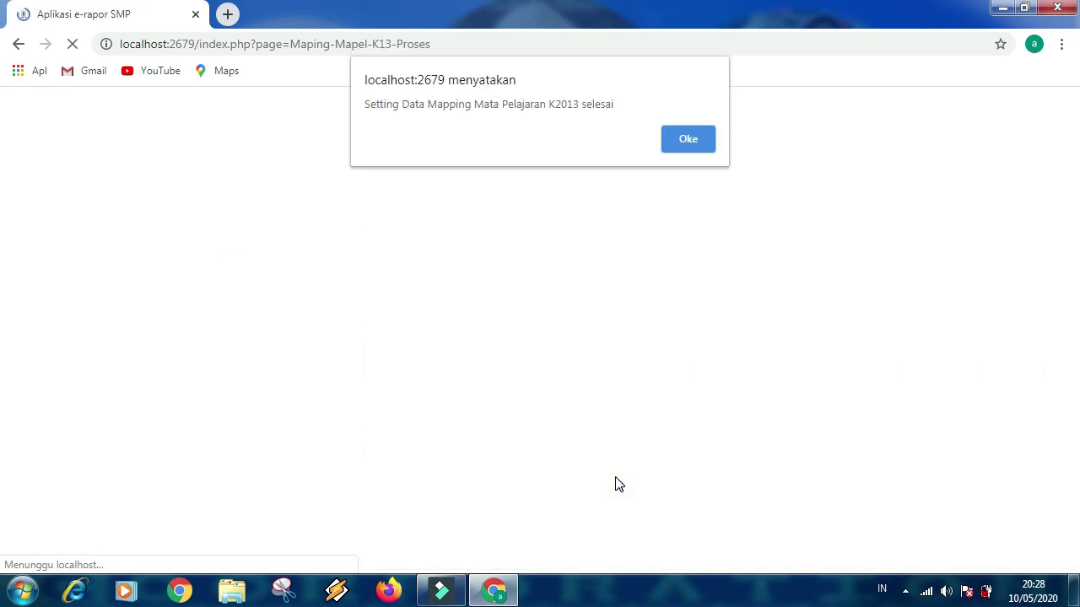
{"action": "left_click", "coordinate": [689, 141]}
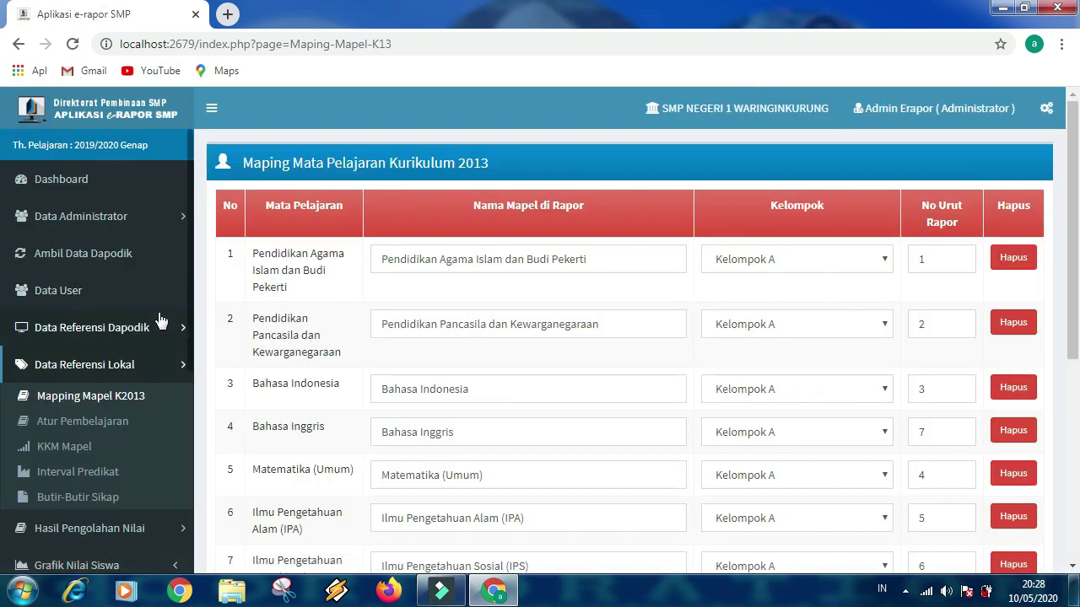
Choose Kelas 7A in Atur Pembelajaran, then reach Import KKM Mata Pelajaran via KKM Mapel.
{"action": "left_click", "coordinate": [124, 426]}
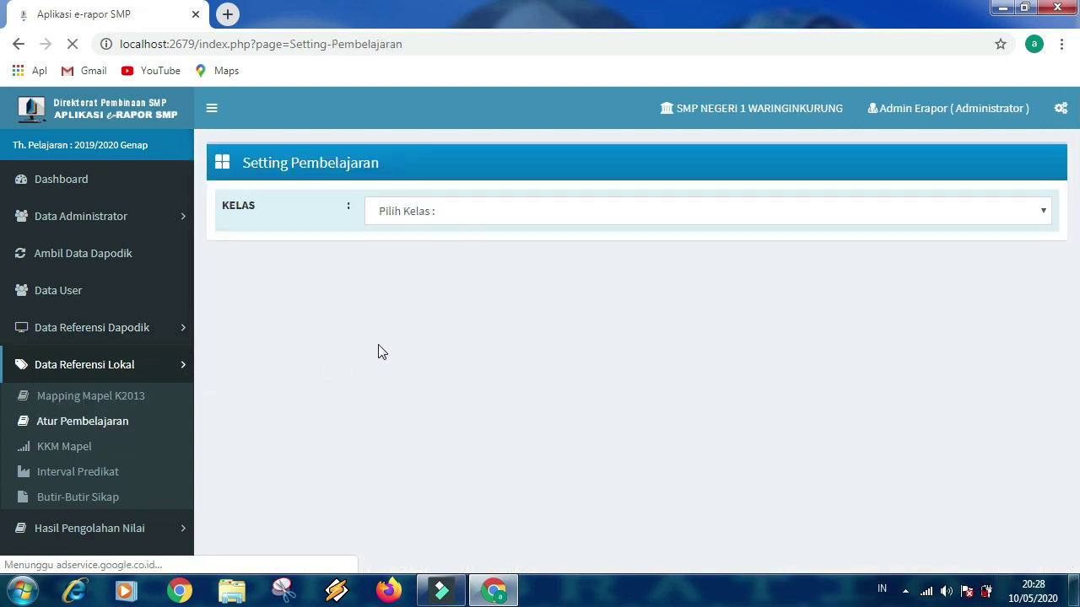
{"action": "left_click", "coordinate": [427, 212]}
{"action": "left_click", "coordinate": [425, 247]}
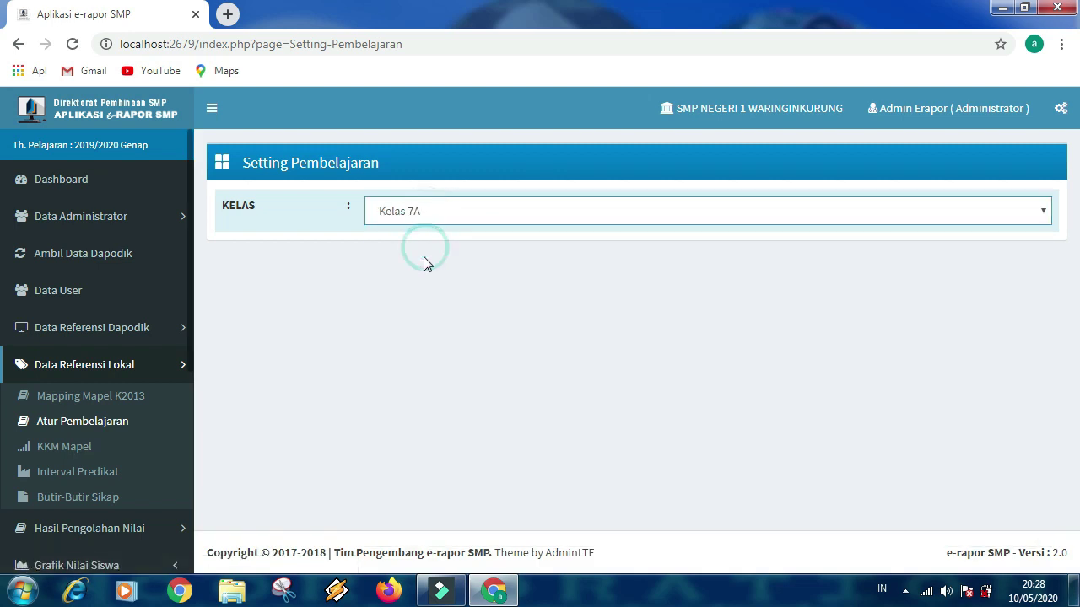
{"action": "left_click", "coordinate": [113, 449]}
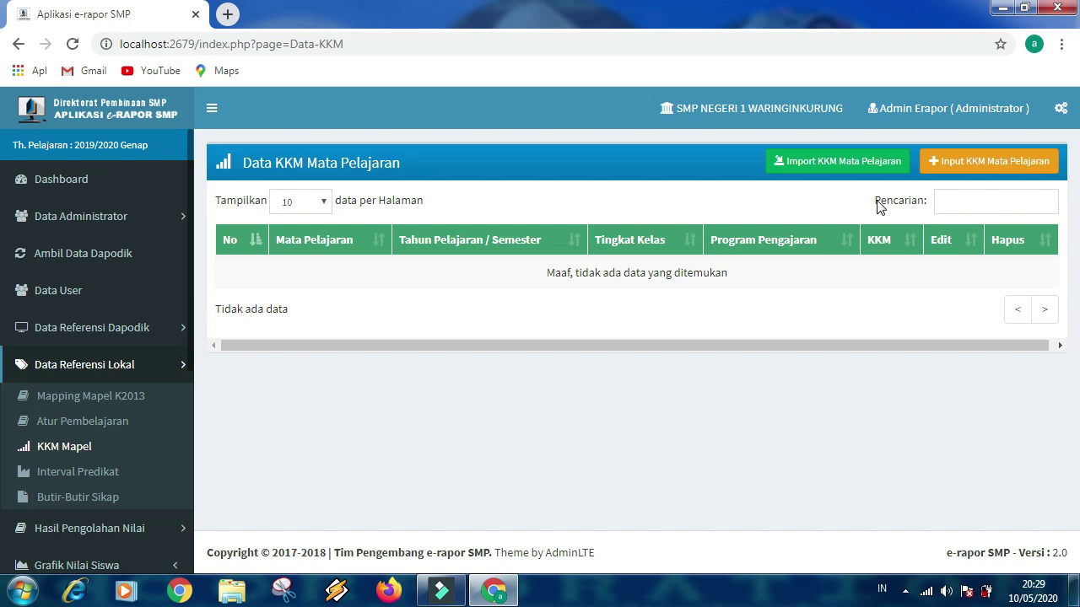
{"action": "left_click", "coordinate": [851, 168]}
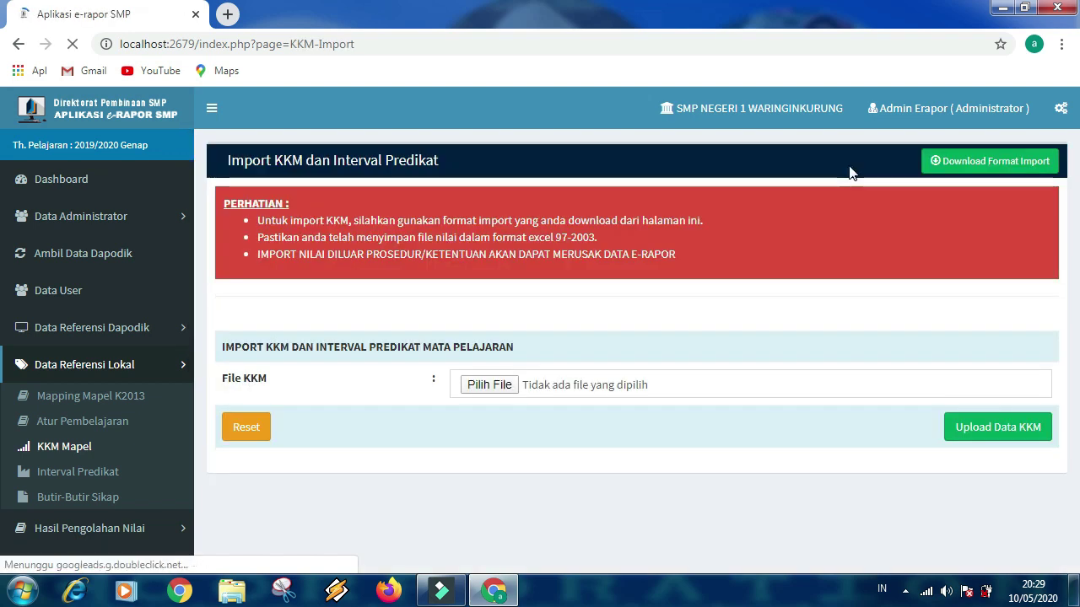
Upload F_KKM_20192.xls from Documents and save the imported KKM values.
{"action": "left_click", "coordinate": [485, 385]}
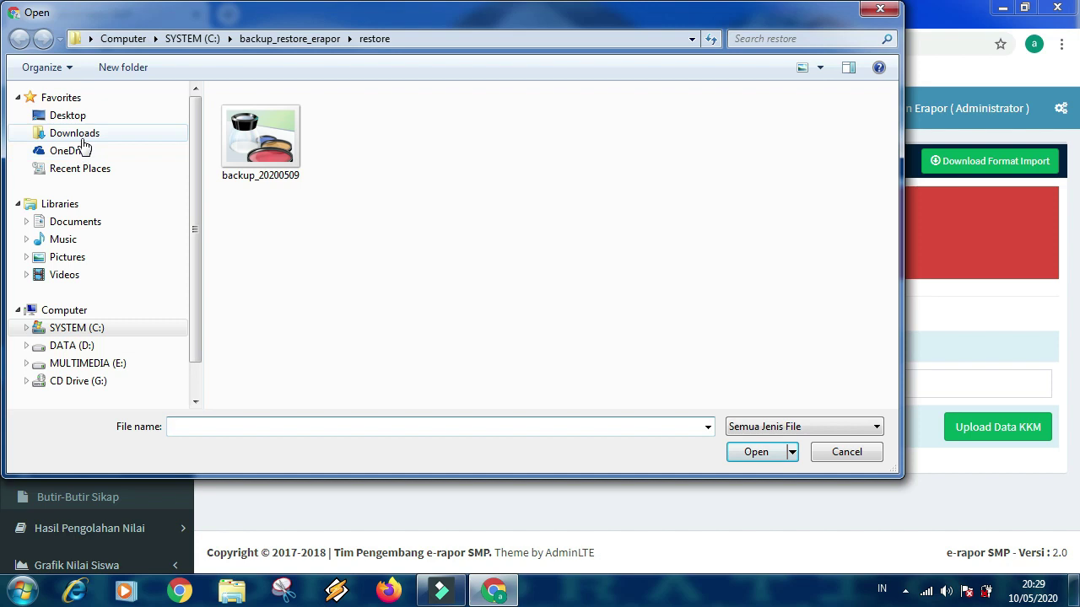
{"action": "left_click", "coordinate": [84, 224]}
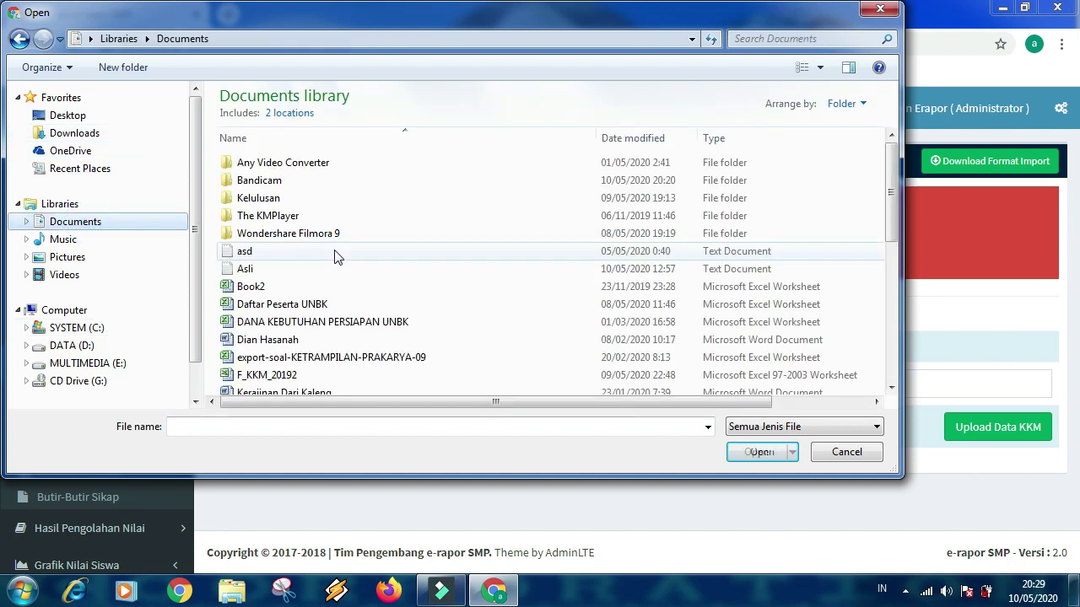
{"action": "left_click", "coordinate": [316, 311]}
{"action": "scroll", "coordinate": [351, 312], "scroll_direction": "down", "scroll_amount": 1}
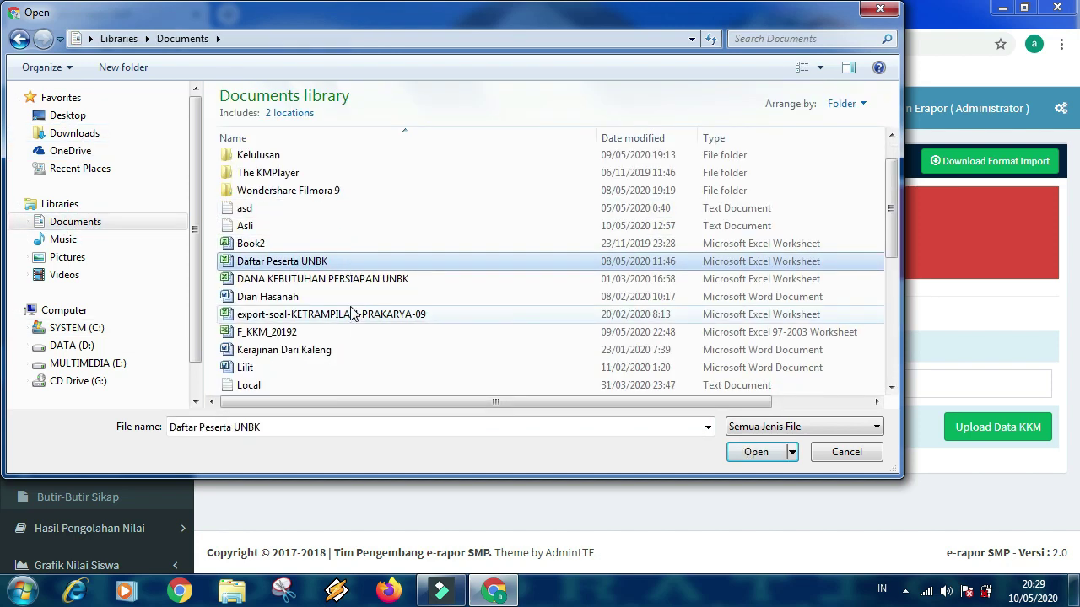
{"action": "left_click", "coordinate": [302, 332]}
{"action": "left_click", "coordinate": [755, 456]}
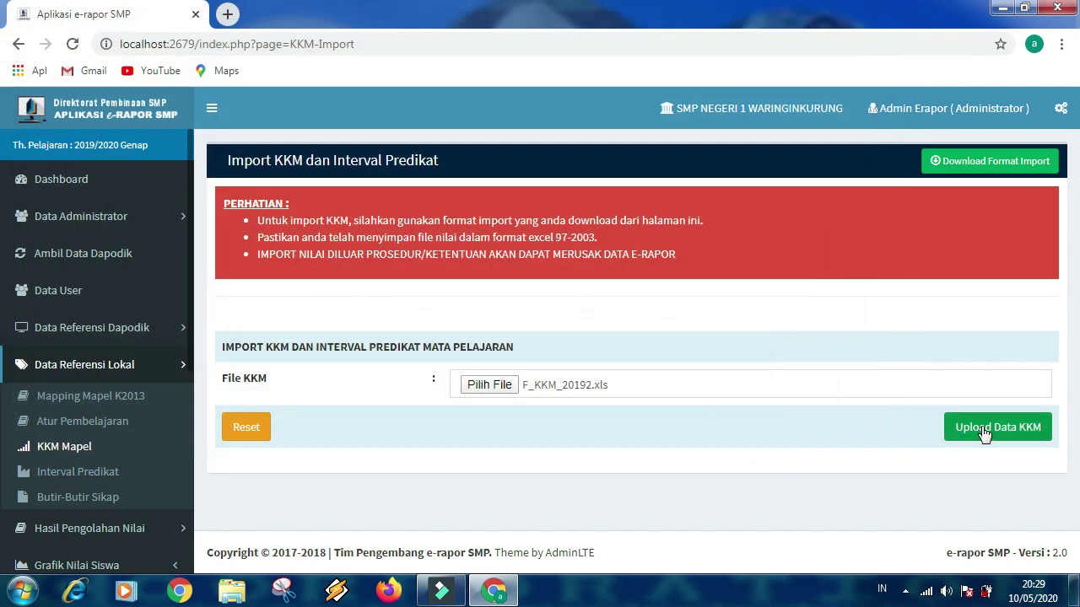
{"action": "left_click", "coordinate": [949, 432]}
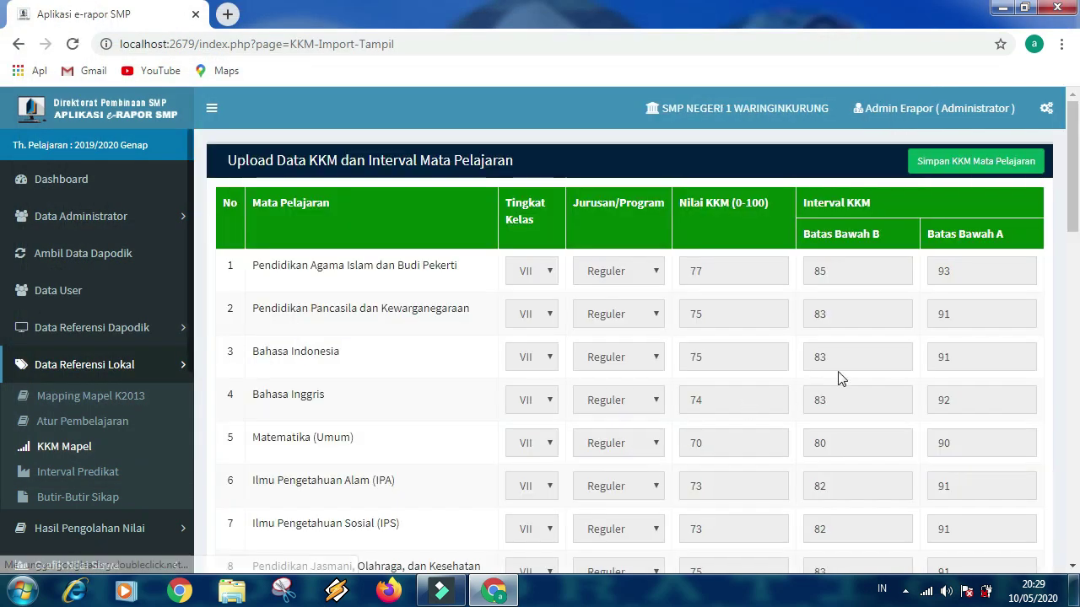
{"action": "left_click", "coordinate": [974, 161]}
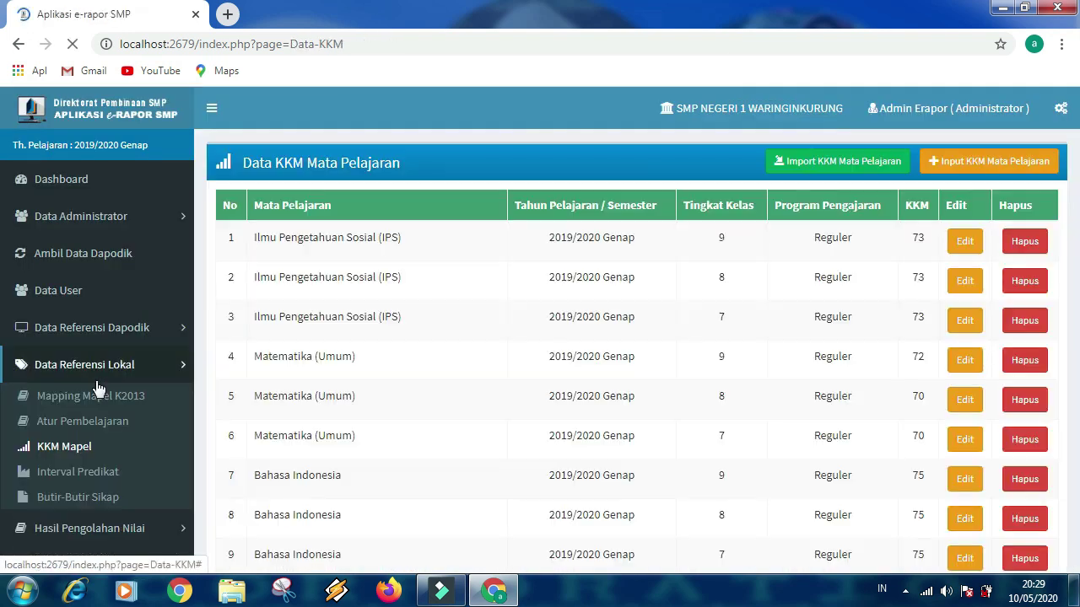
Go through Cetak Rapor & Laporan's Cetak Tengah Smt to the Input Tanggal rapor list.
{"action": "scroll", "coordinate": [118, 438], "scroll_direction": "down", "scroll_amount": 3}
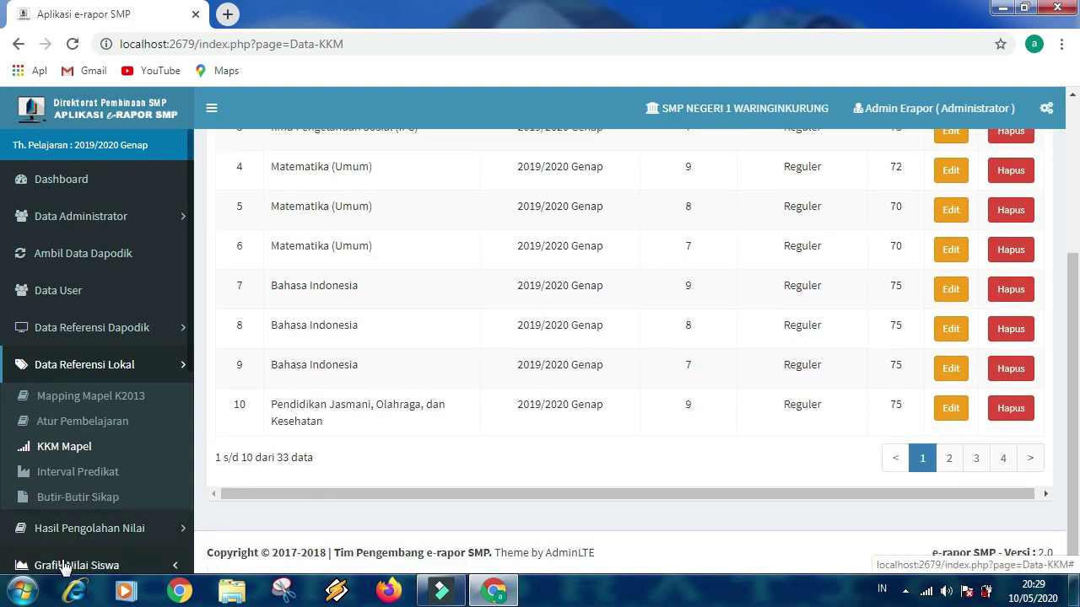
{"action": "scroll", "coordinate": [54, 308], "scroll_direction": "down", "scroll_amount": 5}
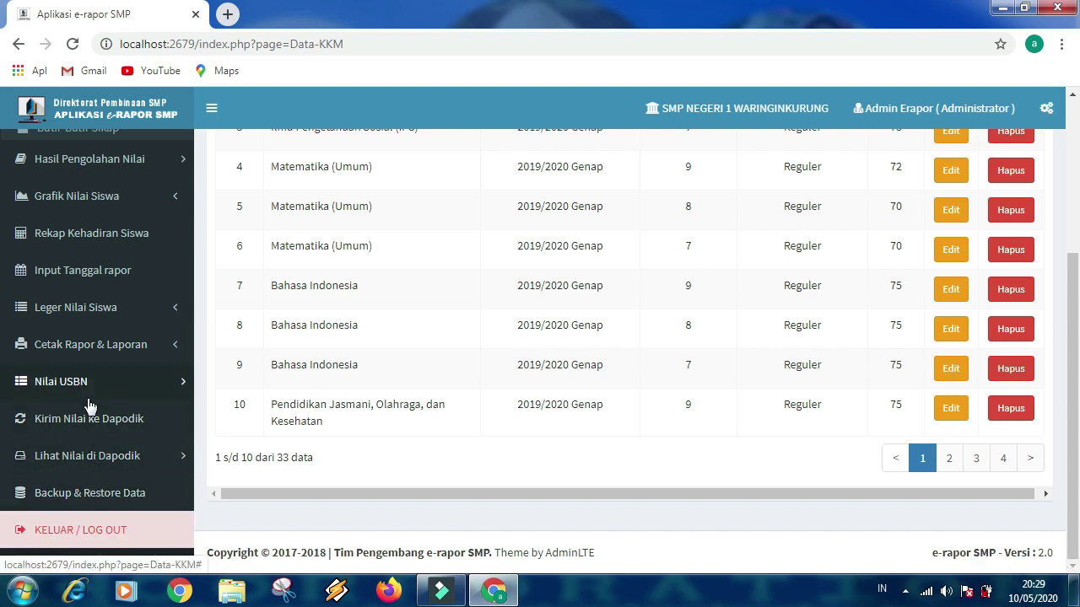
{"action": "left_click", "coordinate": [87, 358]}
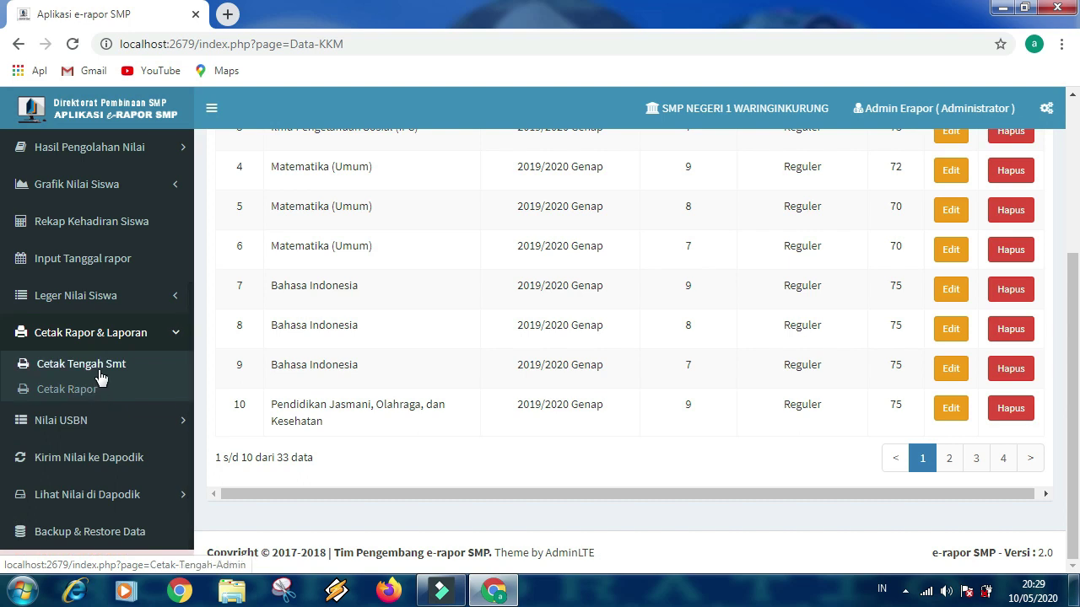
{"action": "left_click", "coordinate": [81, 364]}
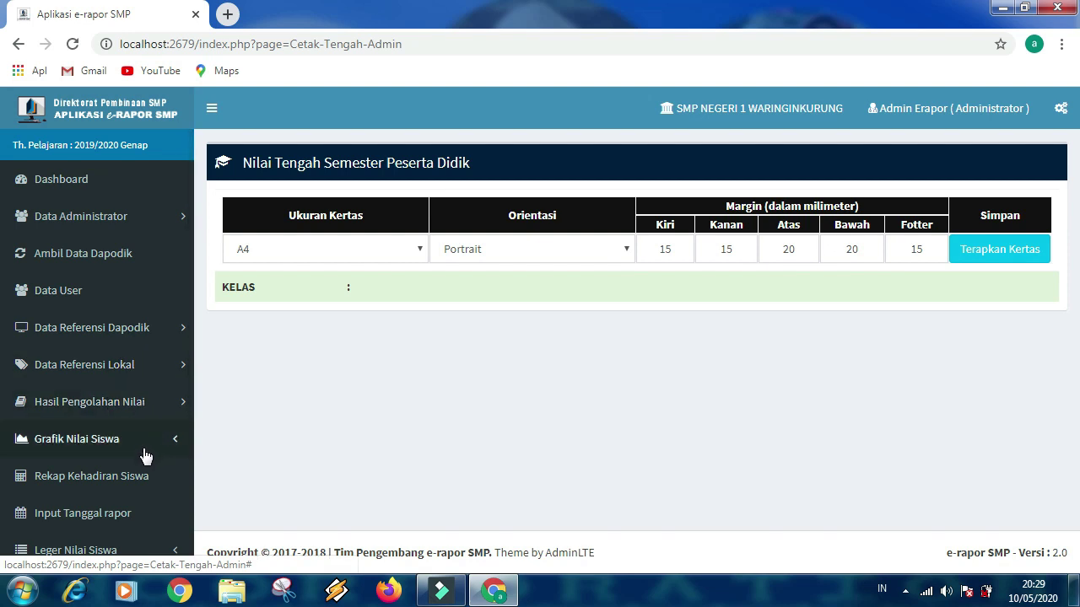
{"action": "left_click", "coordinate": [112, 513]}
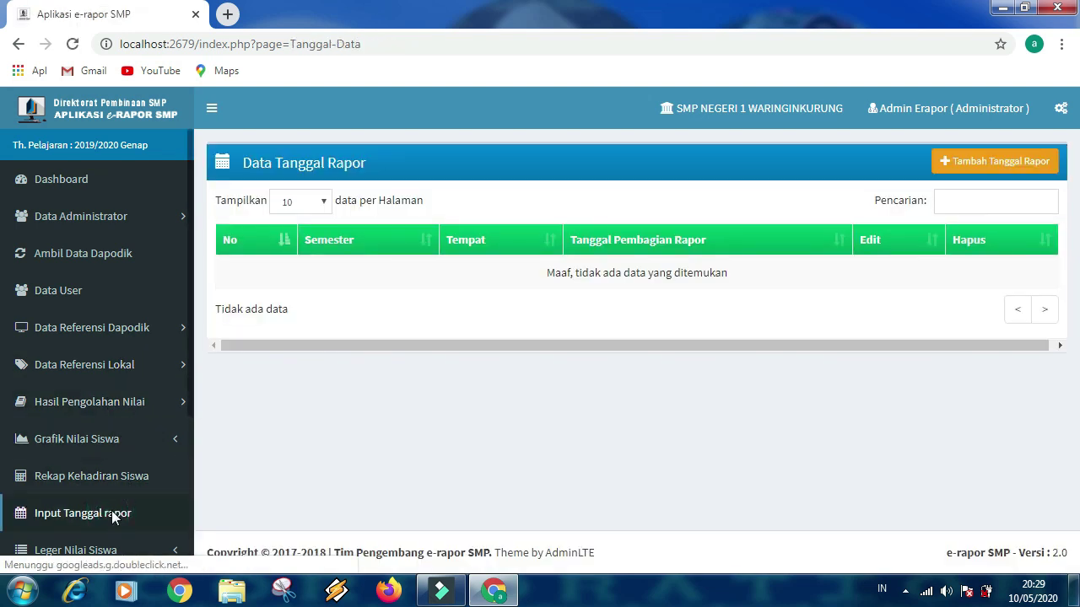
Add a report distribution date with place Serang and date 06/05/2020.
{"action": "left_click", "coordinate": [981, 162]}
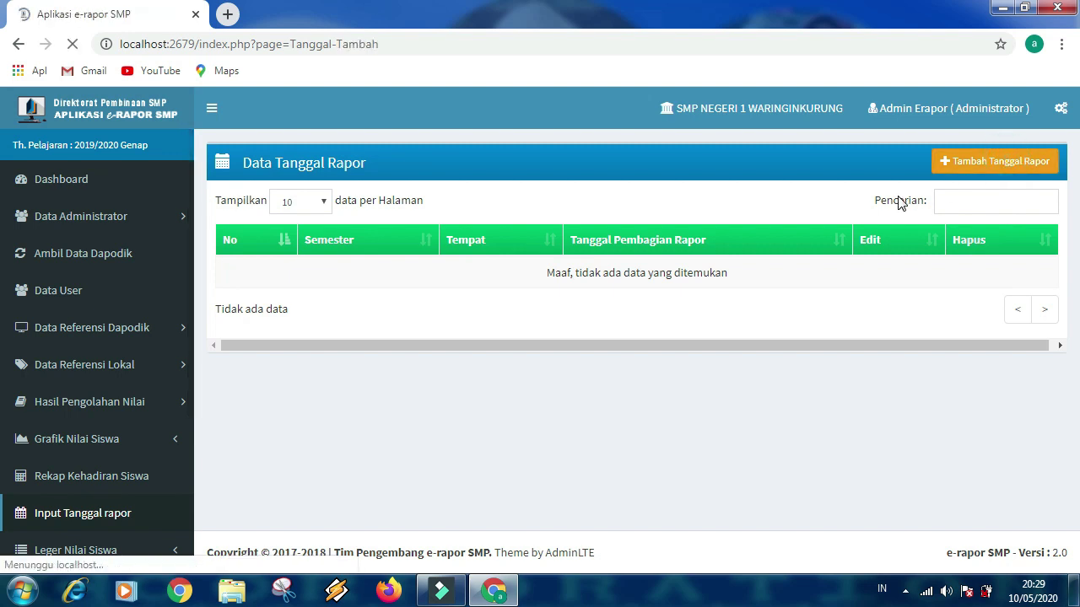
{"action": "left_click", "coordinate": [452, 250]}
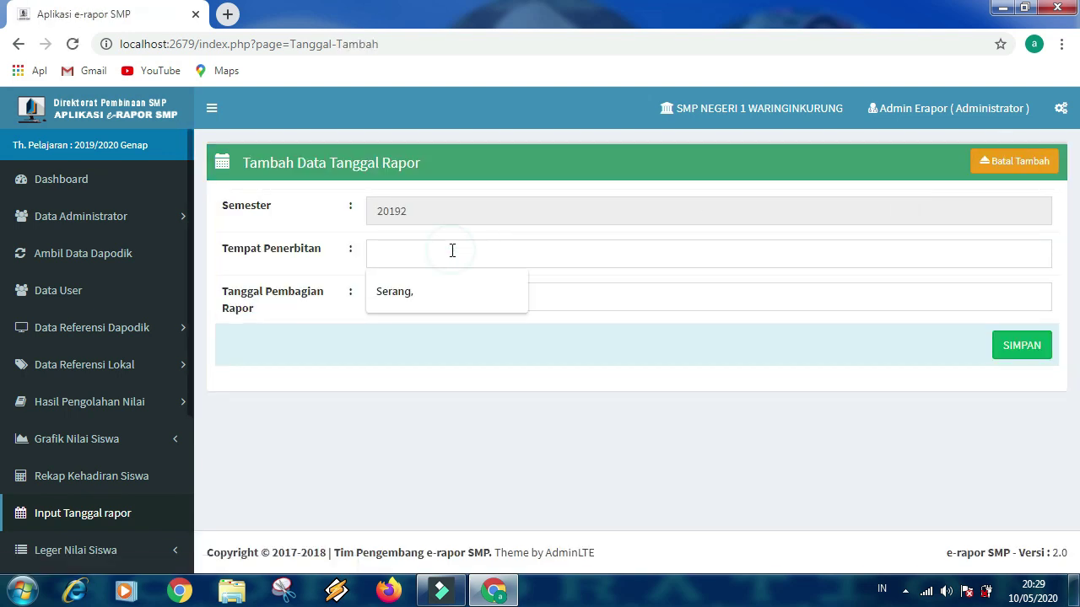
{"action": "left_click", "coordinate": [421, 295]}
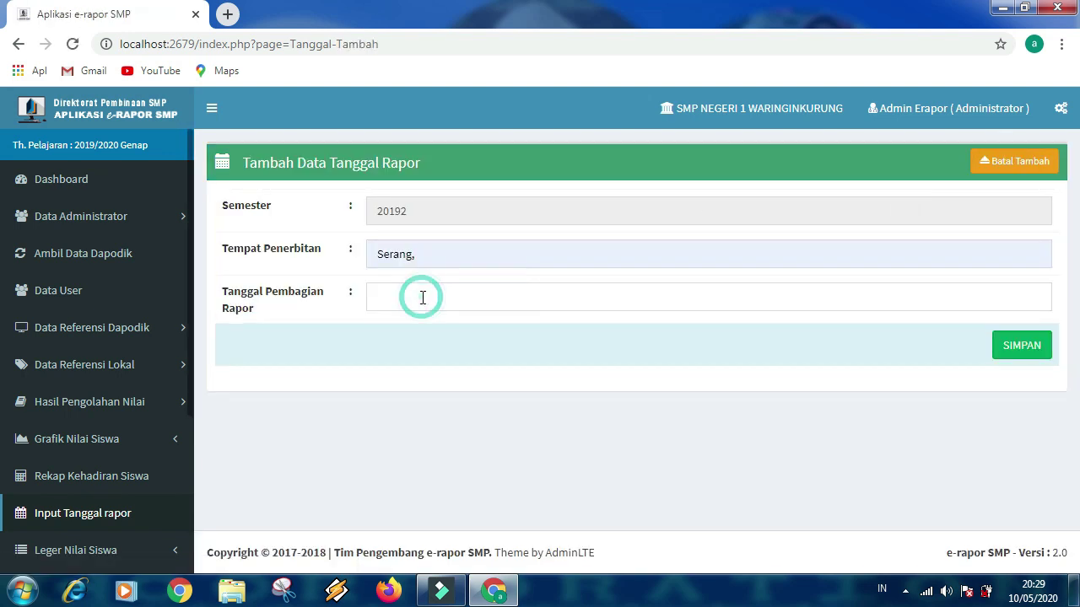
{"action": "left_click", "coordinate": [422, 296]}
{"action": "left_click", "coordinate": [419, 345]}
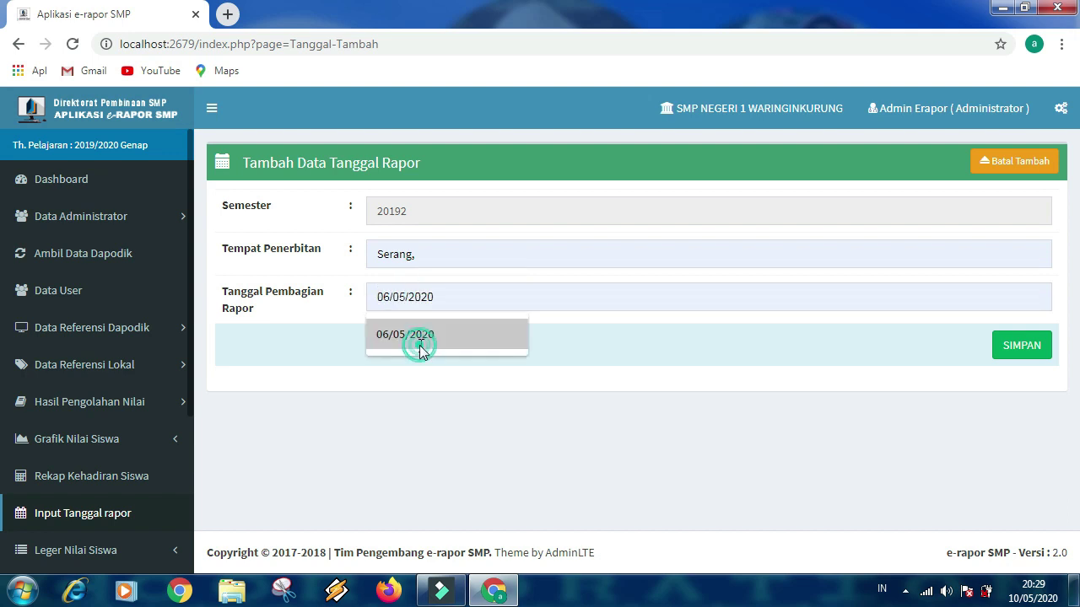
{"action": "left_click", "coordinate": [1018, 358]}
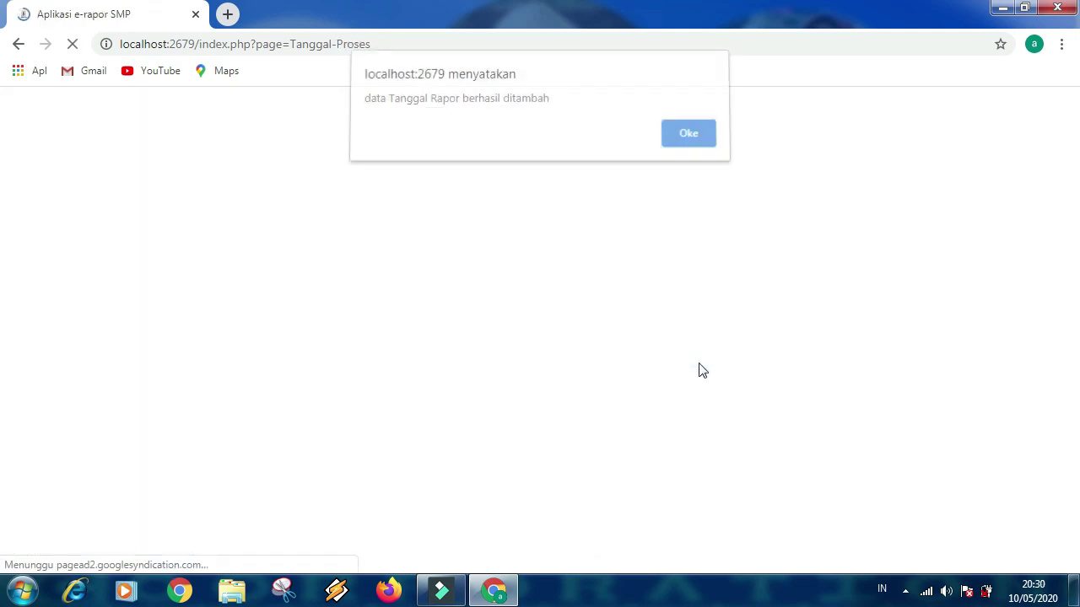
{"action": "left_click", "coordinate": [686, 148]}
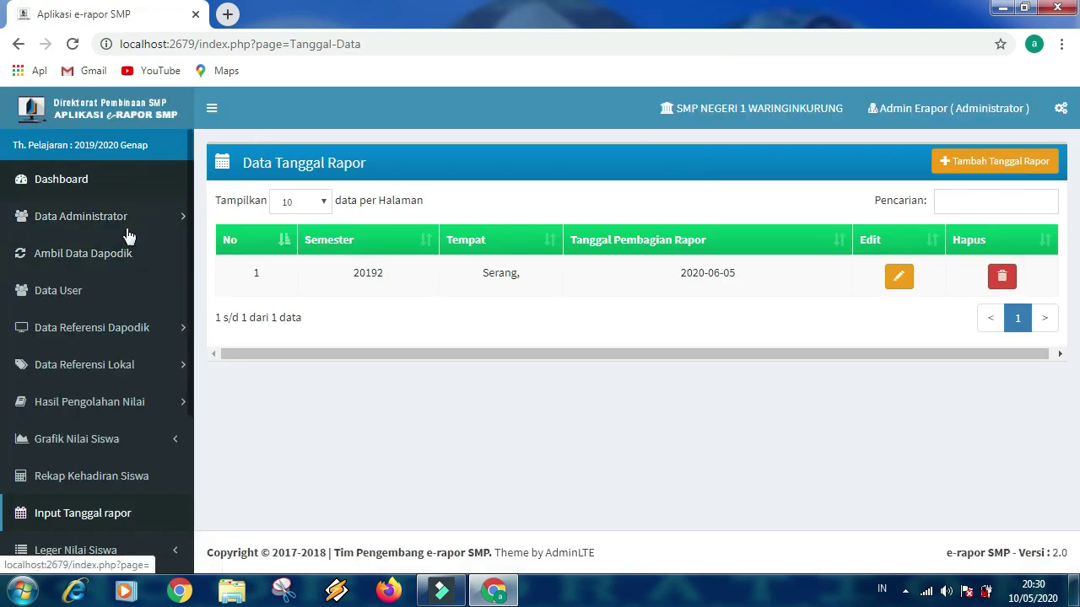
{"action": "left_click", "coordinate": [919, 118]}
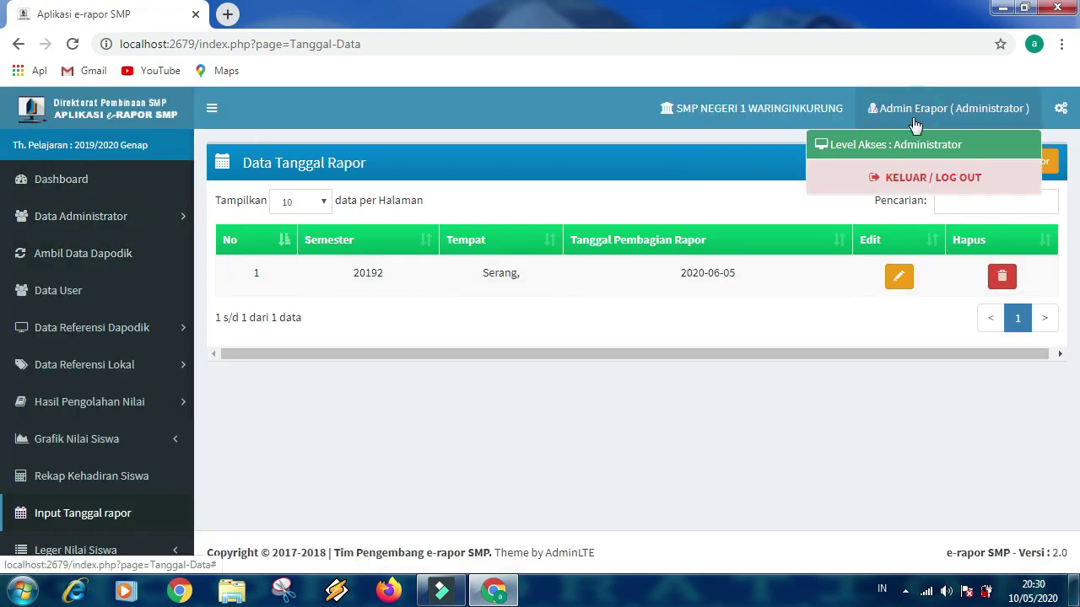
Log out of the admin account and enter the teacher's username and password.
{"action": "left_click", "coordinate": [897, 178]}
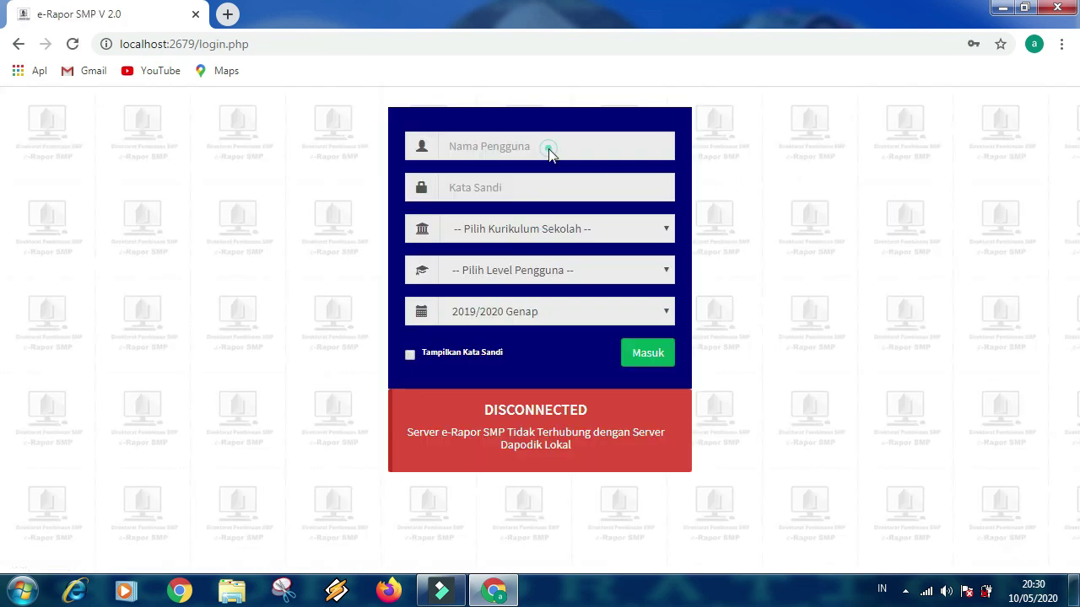
{"action": "left_click", "coordinate": [484, 252]}
{"action": "type", "text": "ade"}
{"action": "double_click", "coordinate": [500, 258]}
{"action": "type", "text": "ae"}
{"action": "left_click", "coordinate": [448, 256]}
{"action": "type", "text": "de"}
{"action": "left_click", "coordinate": [507, 251]}
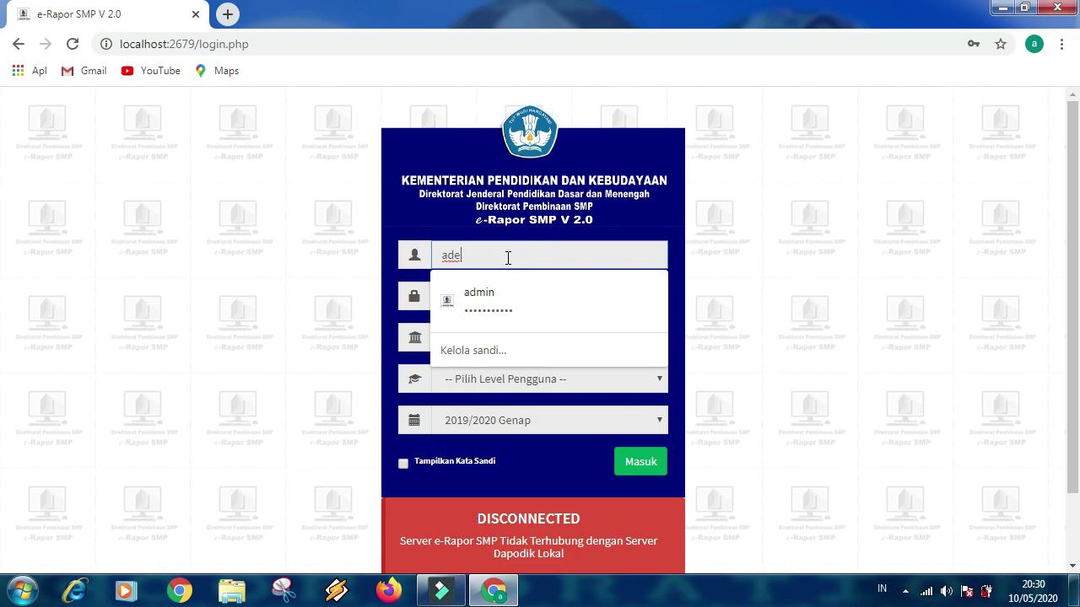
{"action": "type", "text": "halawi"}
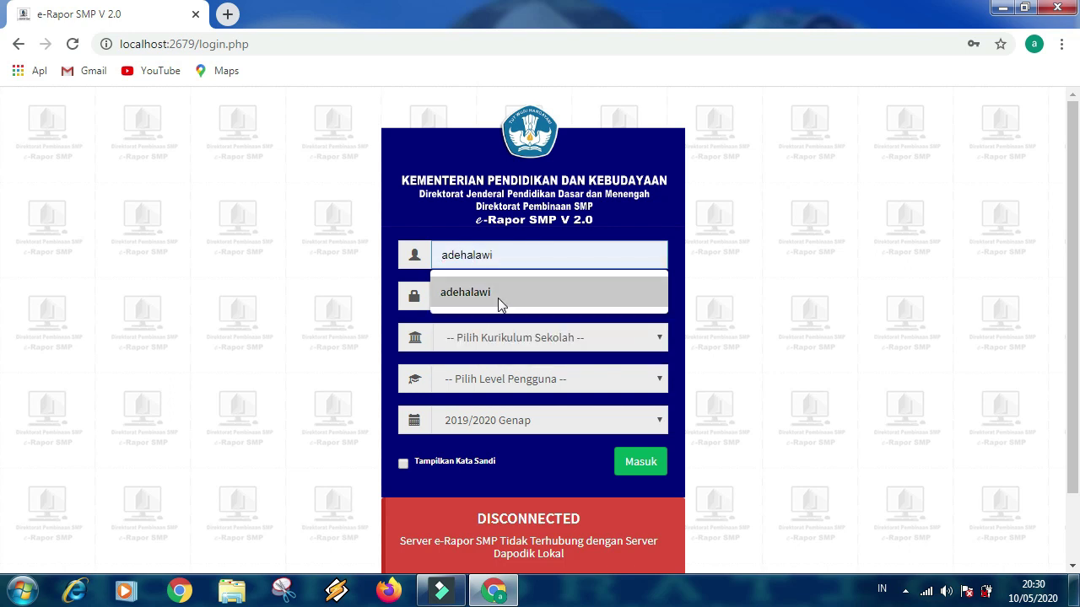
{"action": "left_click", "coordinate": [494, 299]}
{"action": "left_click_drag", "start_coordinate": [494, 299], "coordinate": [432, 301]}
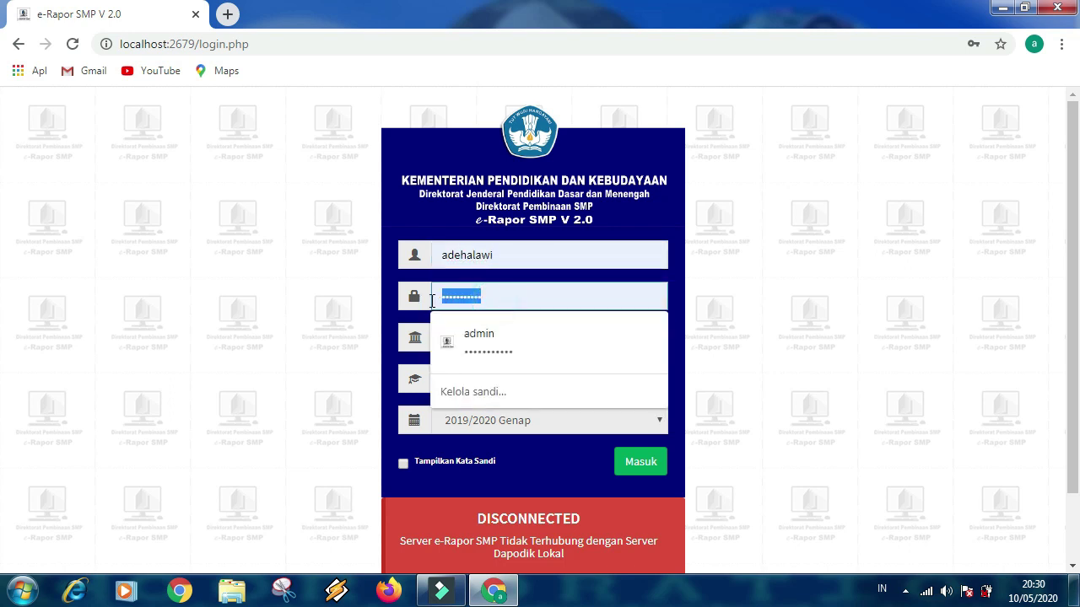
{"action": "type", "text": "••"}
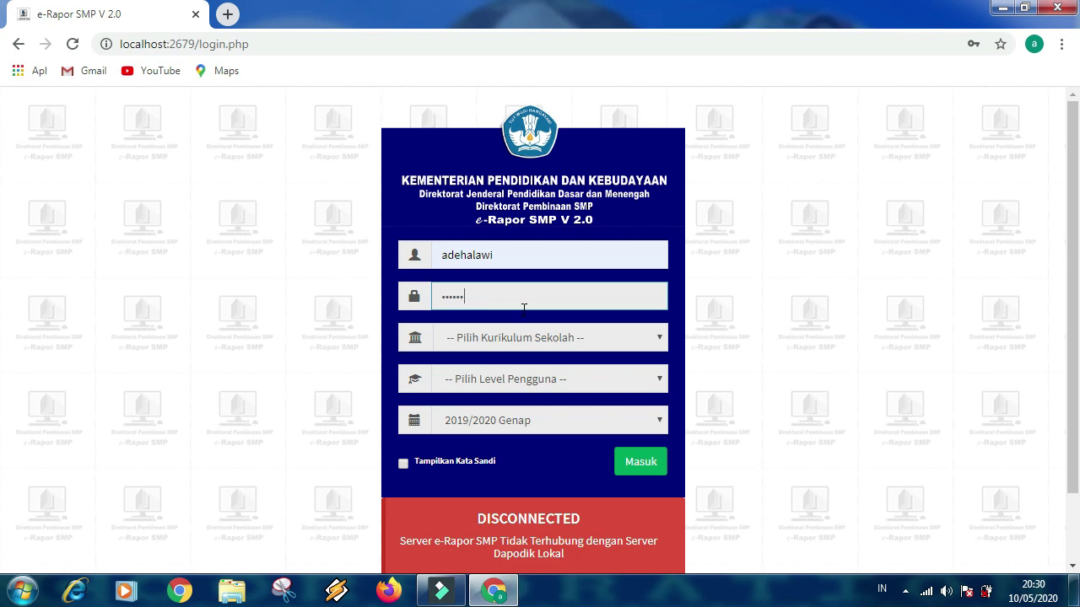
Sign in with the K-2013 Paket curriculum at the Guru level.
{"action": "left_click", "coordinate": [533, 337]}
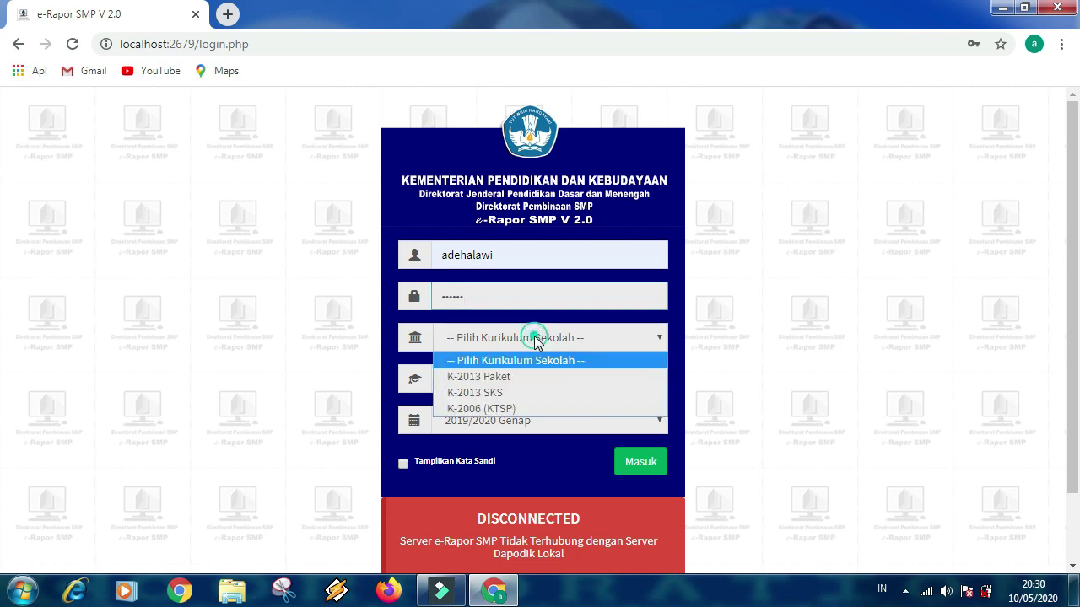
{"action": "left_click", "coordinate": [524, 373]}
{"action": "left_click", "coordinate": [523, 381]}
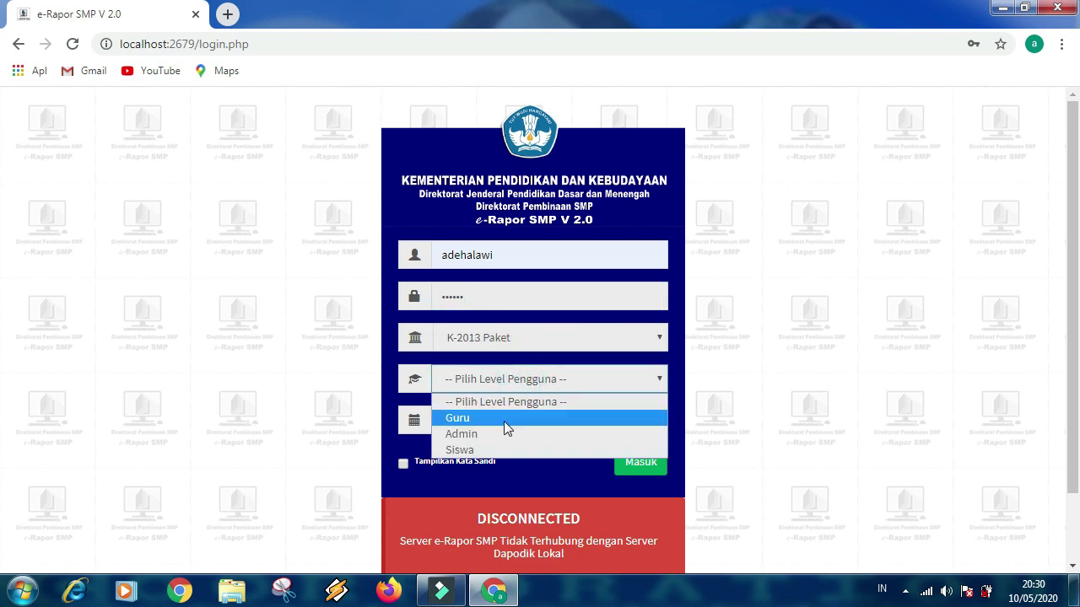
{"action": "left_click", "coordinate": [504, 421]}
{"action": "left_click", "coordinate": [639, 462]}
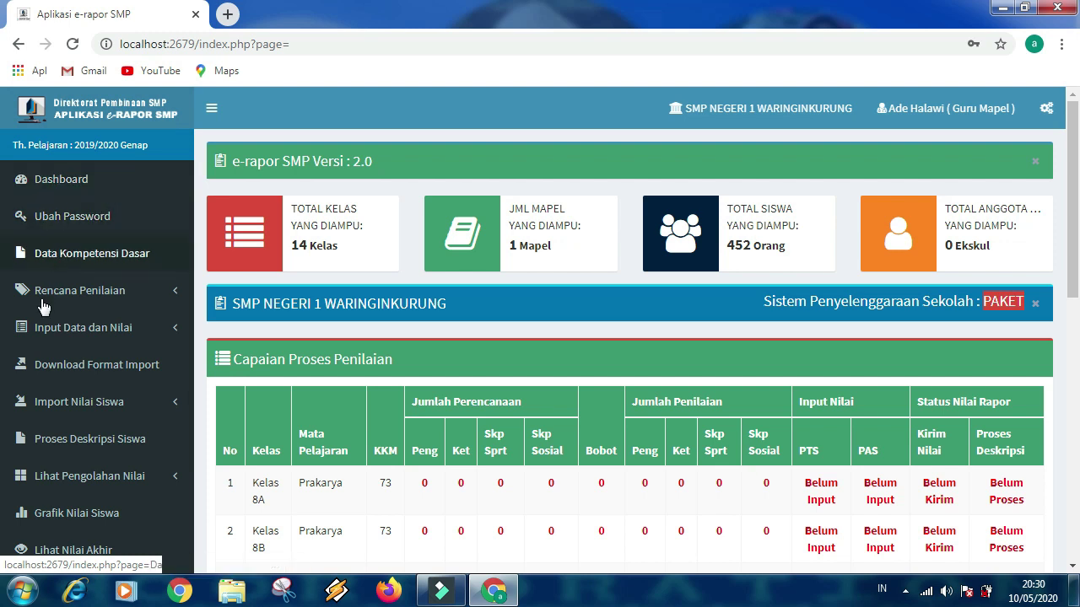
Open Data Kompetensi Dasar from Rencana Penilaian and select Prakarya as the Mata Pelajaran.
{"action": "left_click", "coordinate": [76, 296]}
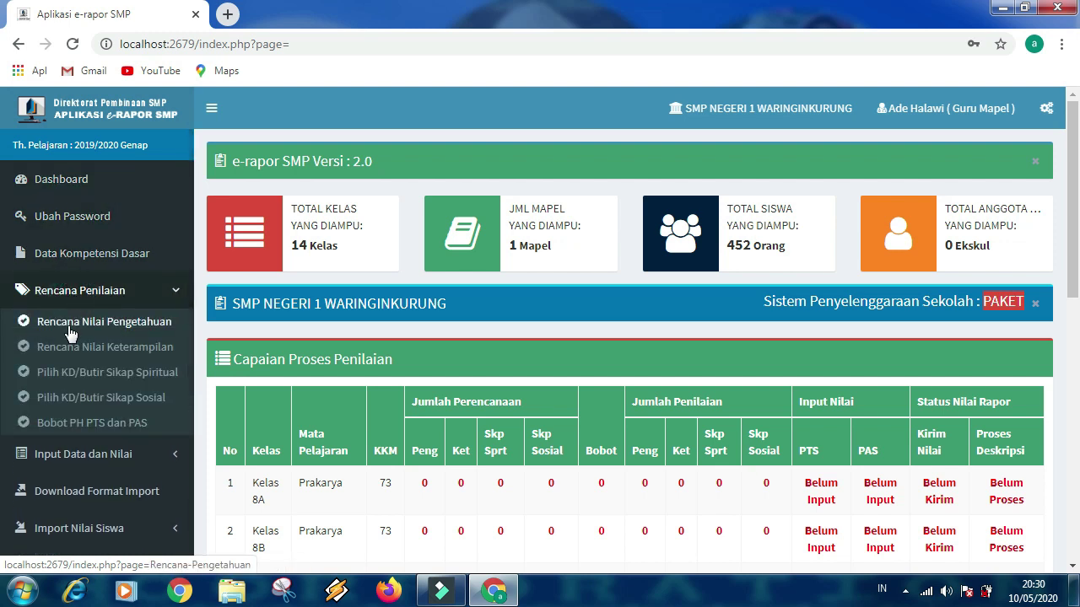
{"action": "left_click", "coordinate": [72, 265]}
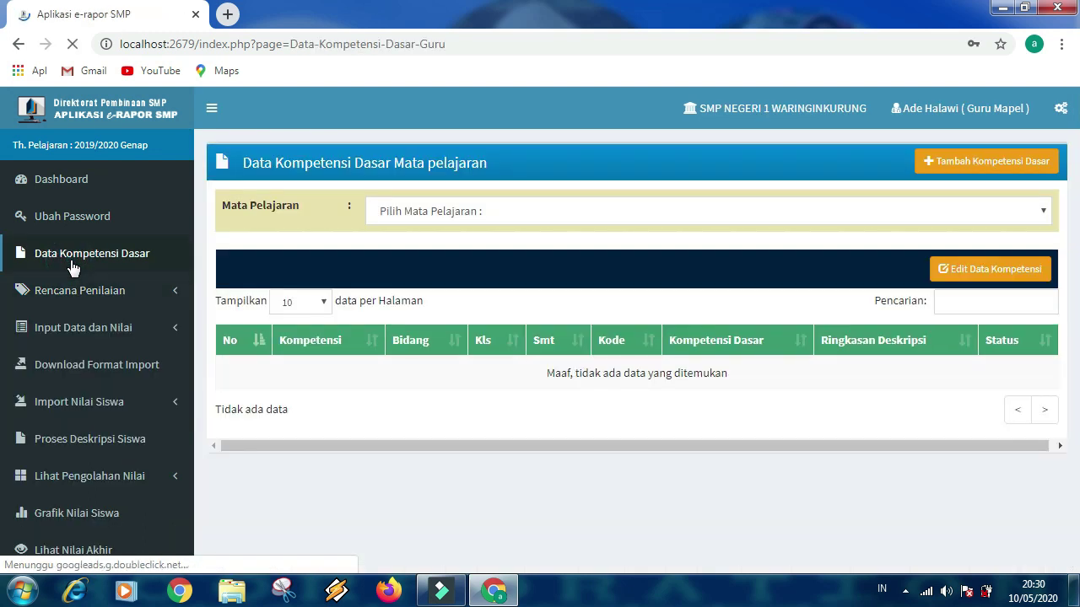
{"action": "left_click", "coordinate": [421, 217]}
{"action": "left_click", "coordinate": [417, 251]}
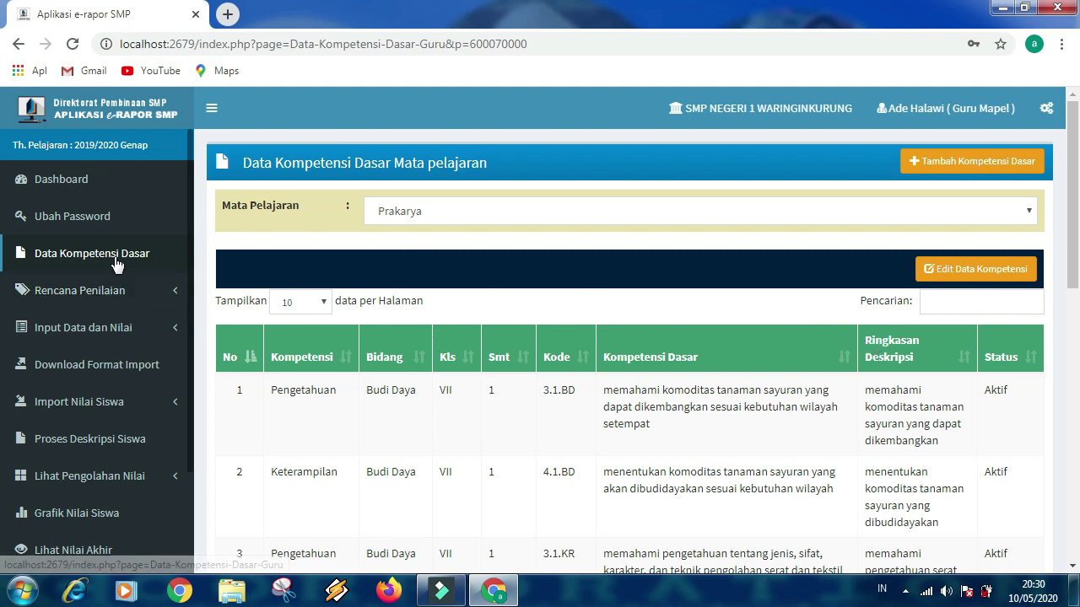
{"action": "left_click", "coordinate": [426, 212]}
{"action": "left_click", "coordinate": [418, 247]}
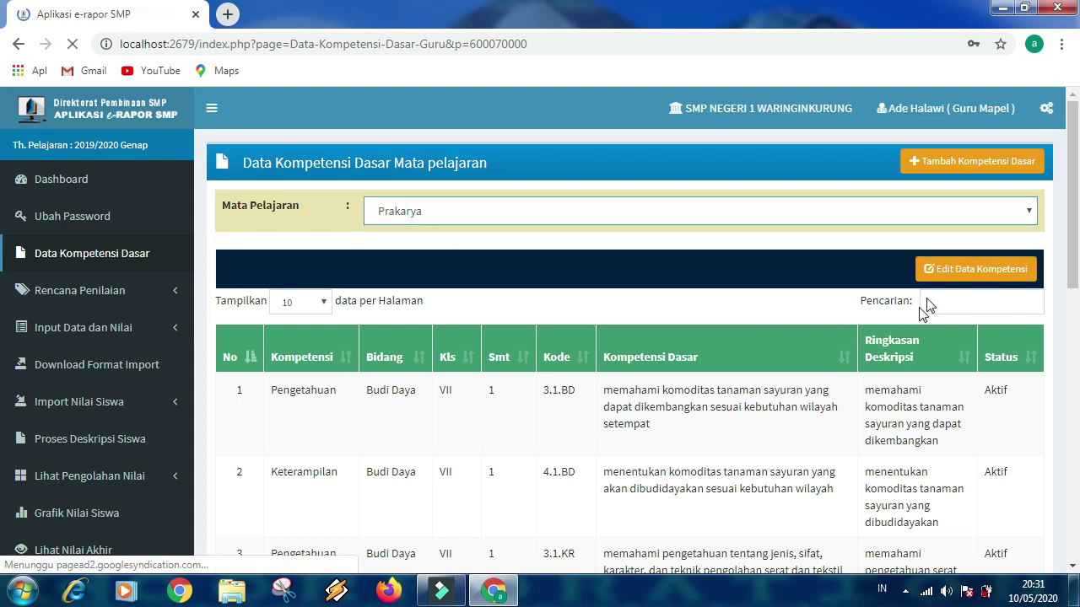
{"action": "left_click", "coordinate": [954, 276]}
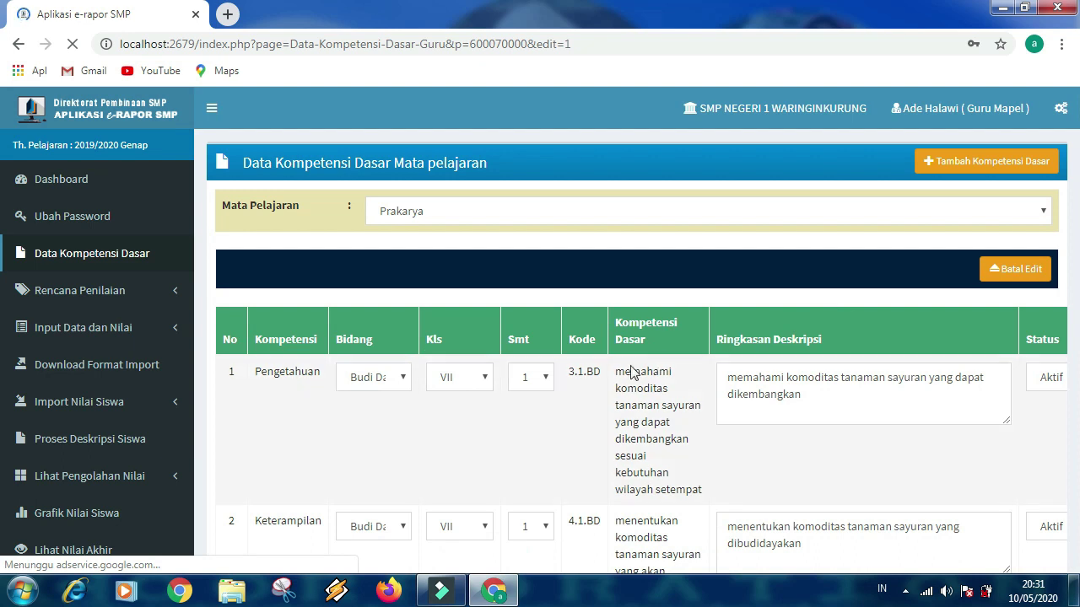
{"action": "scroll", "coordinate": [631, 374], "scroll_direction": "down", "scroll_amount": 1}
{"action": "scroll", "coordinate": [868, 403], "scroll_direction": "down", "scroll_amount": 2}
{"action": "scroll", "coordinate": [868, 403], "scroll_direction": "down", "scroll_amount": 6}
{"action": "scroll", "coordinate": [820, 354], "scroll_direction": "down", "scroll_amount": 8}
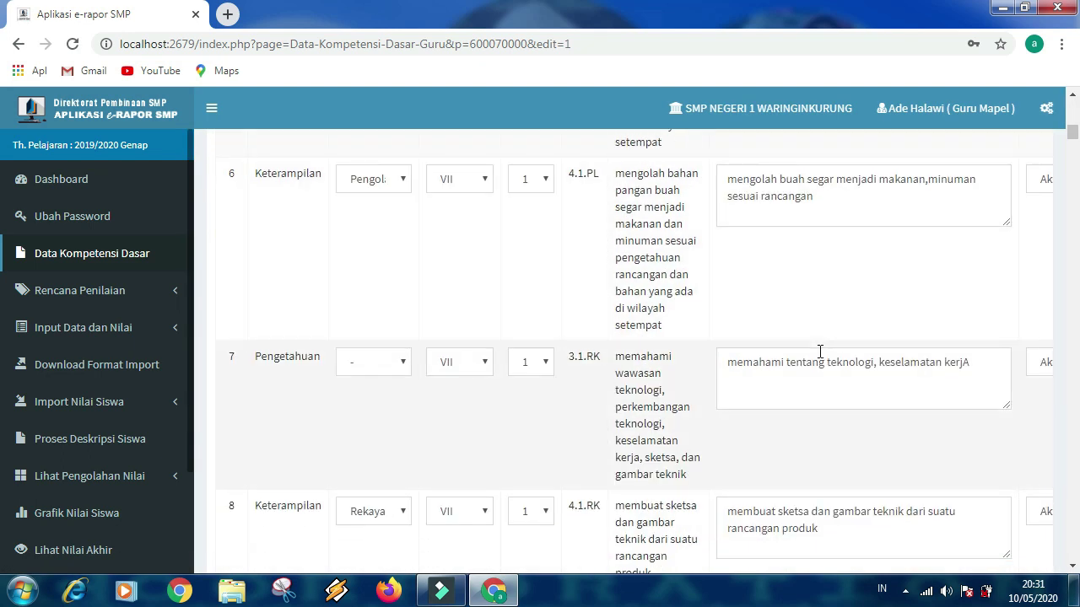
{"action": "scroll", "coordinate": [820, 352], "scroll_direction": "down", "scroll_amount": 6}
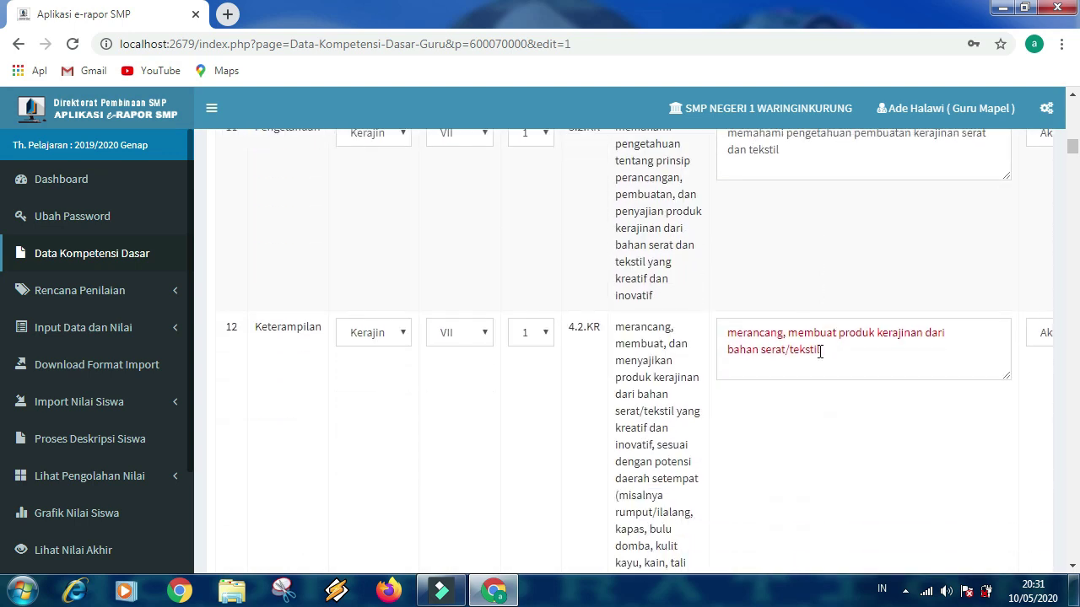
{"action": "scroll", "coordinate": [818, 352], "scroll_direction": "down", "scroll_amount": 8}
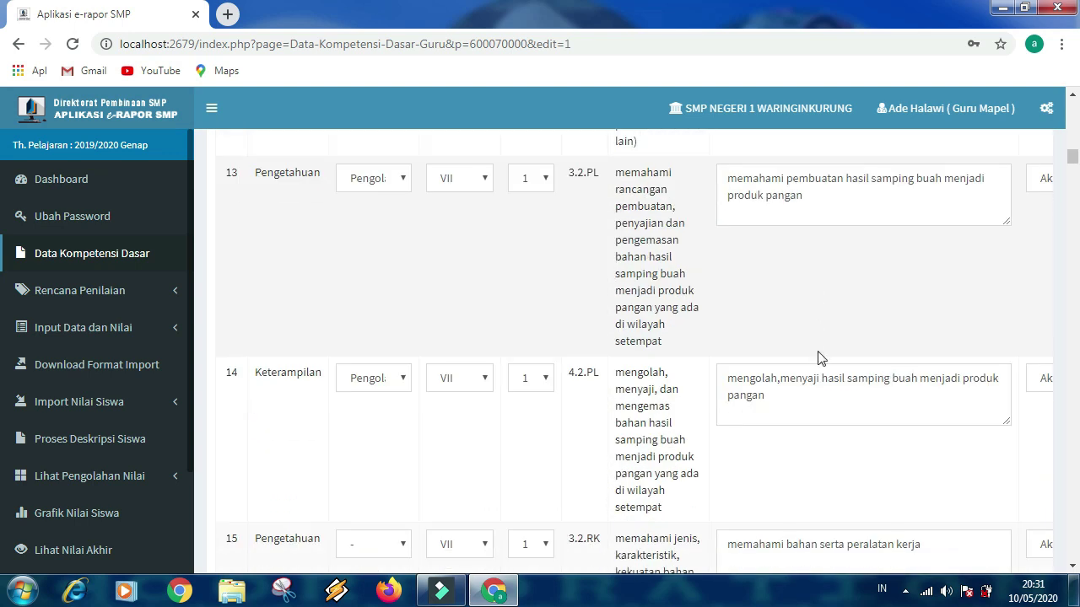
{"action": "scroll", "coordinate": [818, 354], "scroll_direction": "down", "scroll_amount": 9}
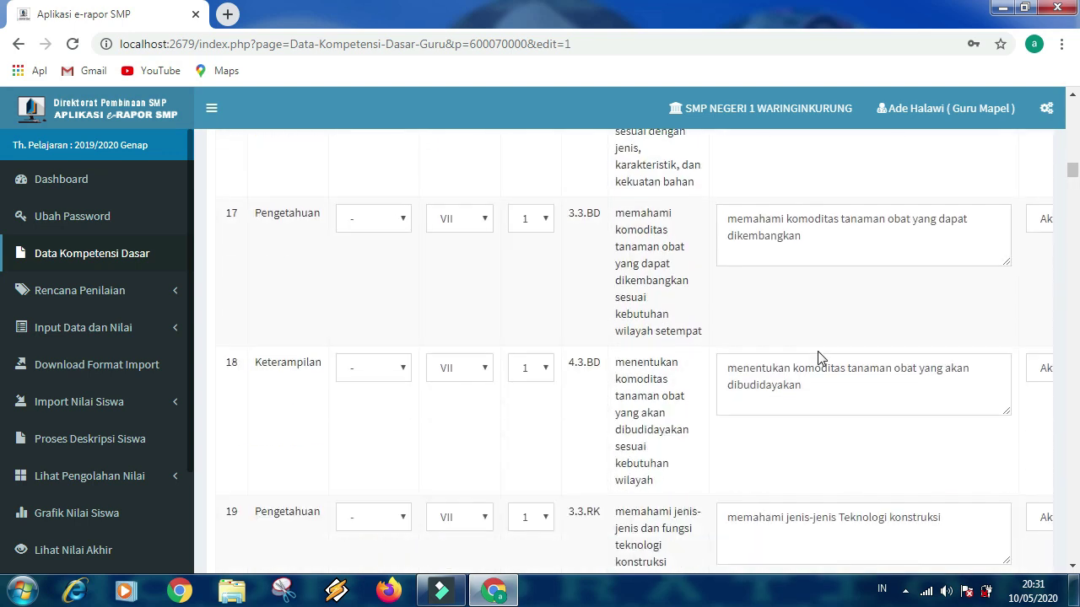
{"action": "scroll", "coordinate": [818, 353], "scroll_direction": "down", "scroll_amount": 9}
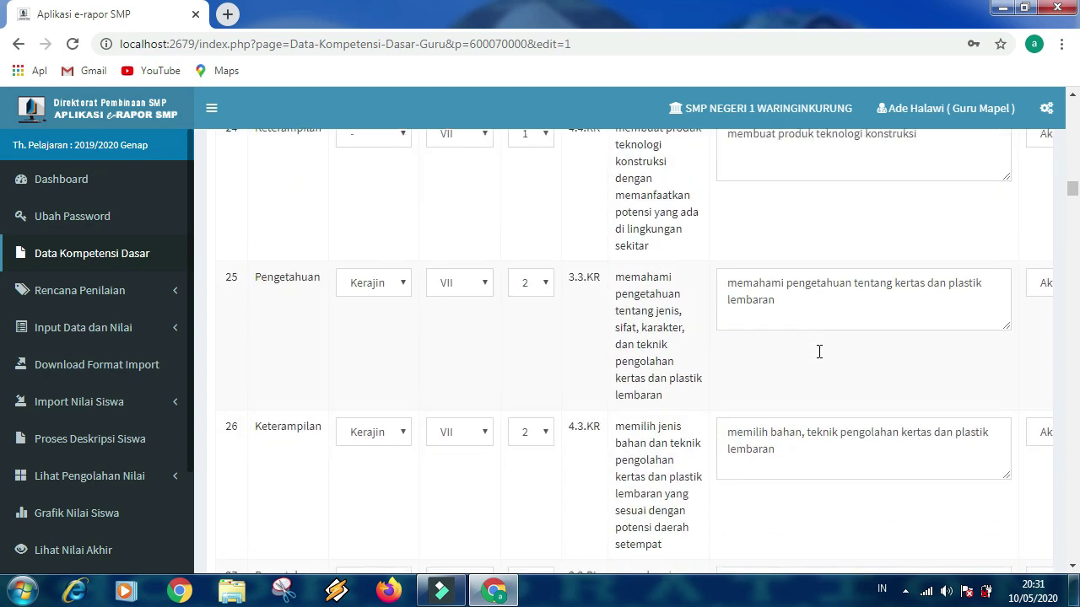
{"action": "scroll", "coordinate": [818, 359], "scroll_direction": "down", "scroll_amount": 2}
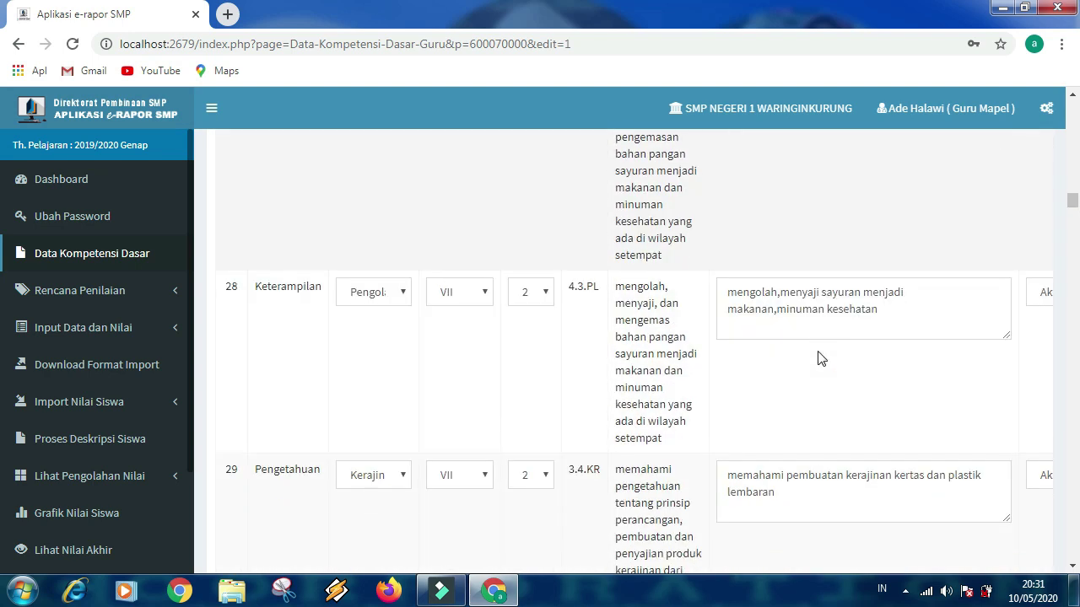
{"action": "scroll", "coordinate": [818, 359], "scroll_direction": "down", "scroll_amount": 3}
{"action": "scroll", "coordinate": [818, 359], "scroll_direction": "down", "scroll_amount": 5}
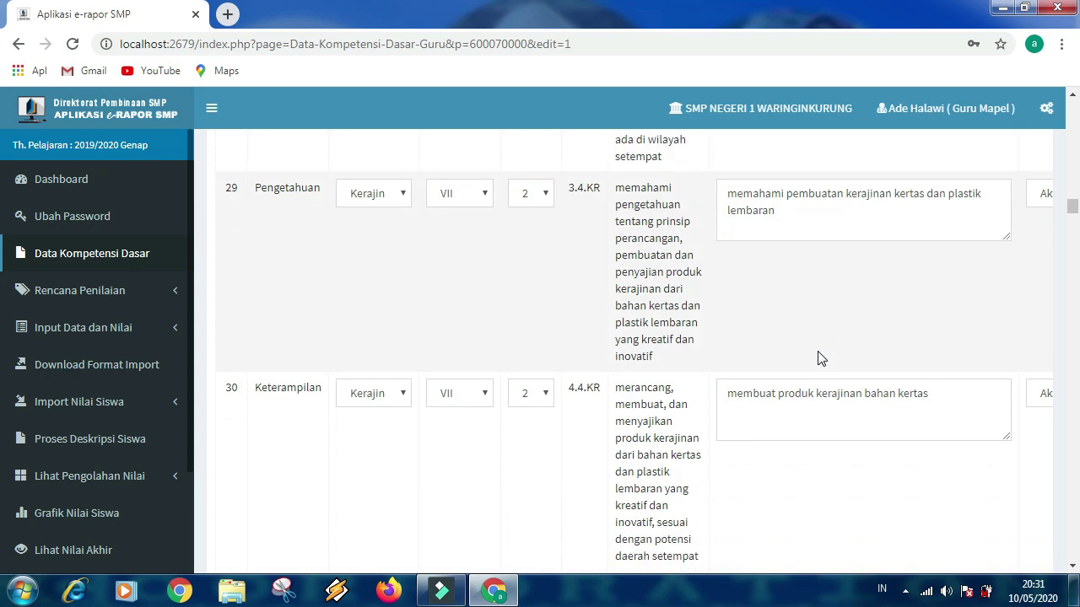
{"action": "scroll", "coordinate": [818, 359], "scroll_direction": "down", "scroll_amount": 2}
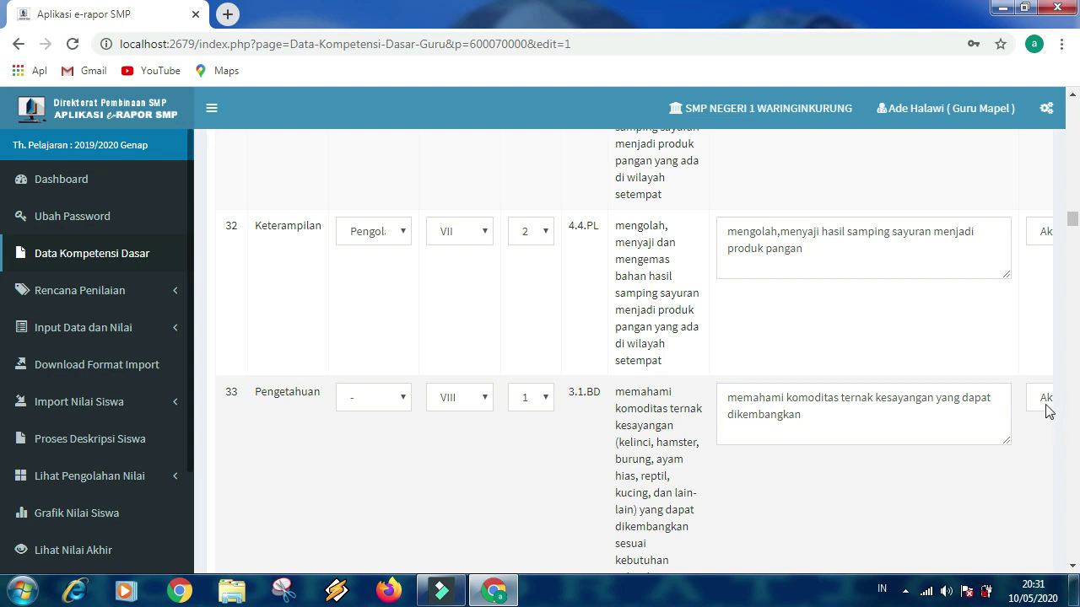
{"action": "scroll", "coordinate": [821, 478], "scroll_direction": "down", "scroll_amount": 11}
{"action": "left_click_drag", "start_coordinate": [1077, 245], "coordinate": [1079, 572]}
{"action": "left_click_drag", "start_coordinate": [916, 494], "coordinate": [1063, 472]}
{"action": "left_click_drag", "start_coordinate": [1074, 544], "coordinate": [1073, 422]}
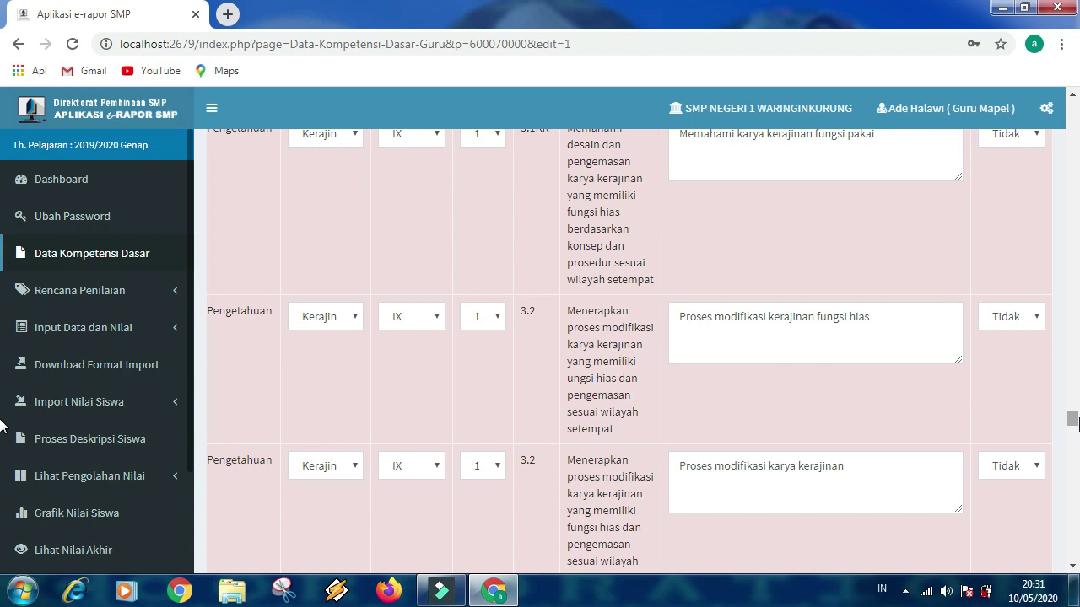
{"action": "scroll", "coordinate": [1078, 417], "scroll_direction": "up", "scroll_amount": 5}
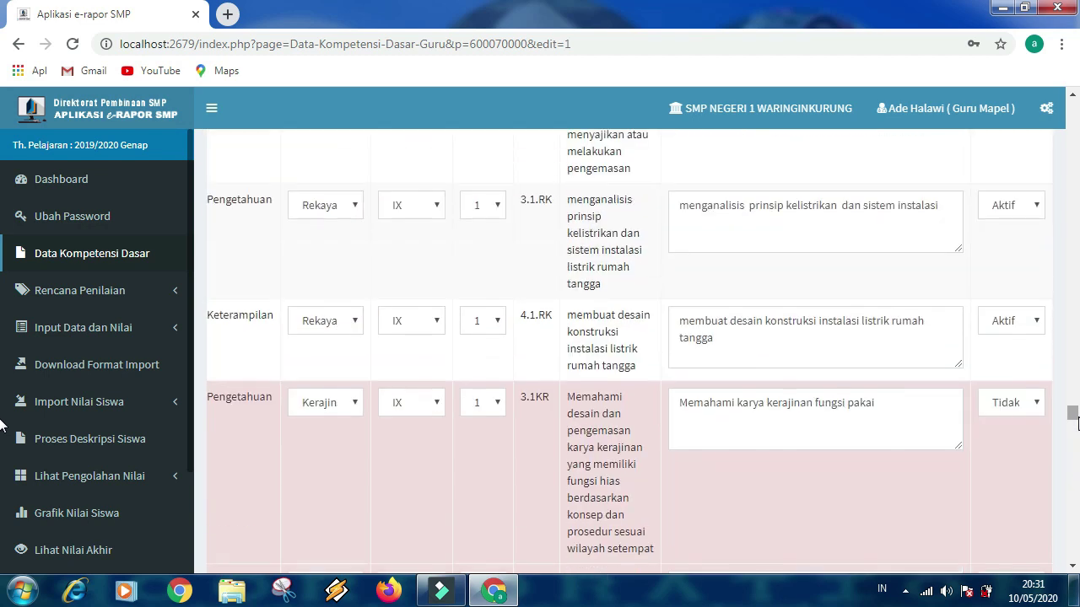
{"action": "scroll", "coordinate": [1077, 422], "scroll_direction": "up", "scroll_amount": 3}
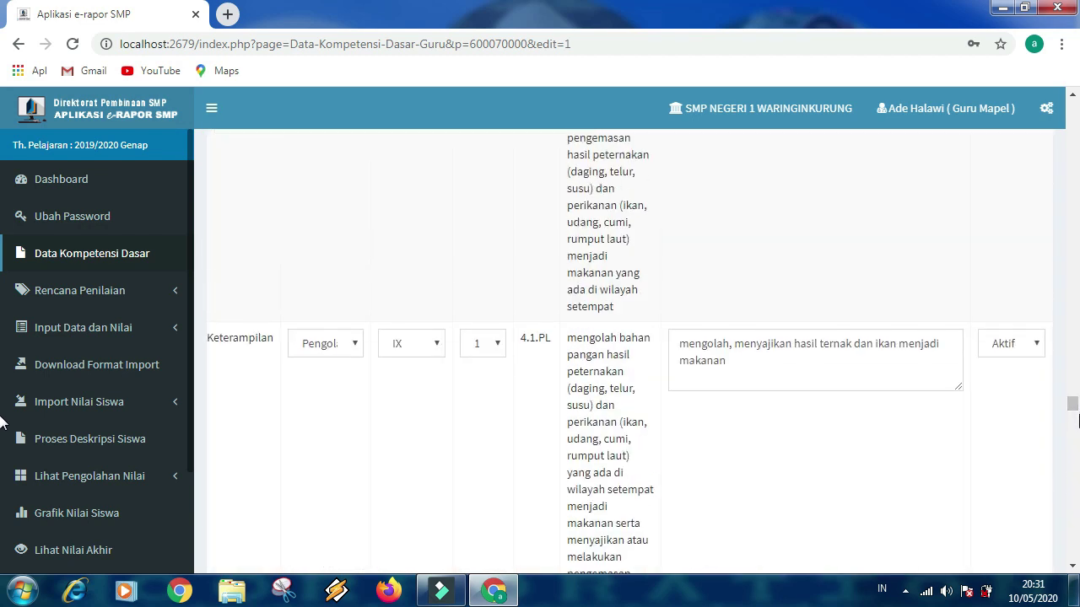
{"action": "scroll", "coordinate": [1079, 420], "scroll_direction": "up", "scroll_amount": 5}
{"action": "scroll", "coordinate": [1078, 421], "scroll_direction": "up", "scroll_amount": 5}
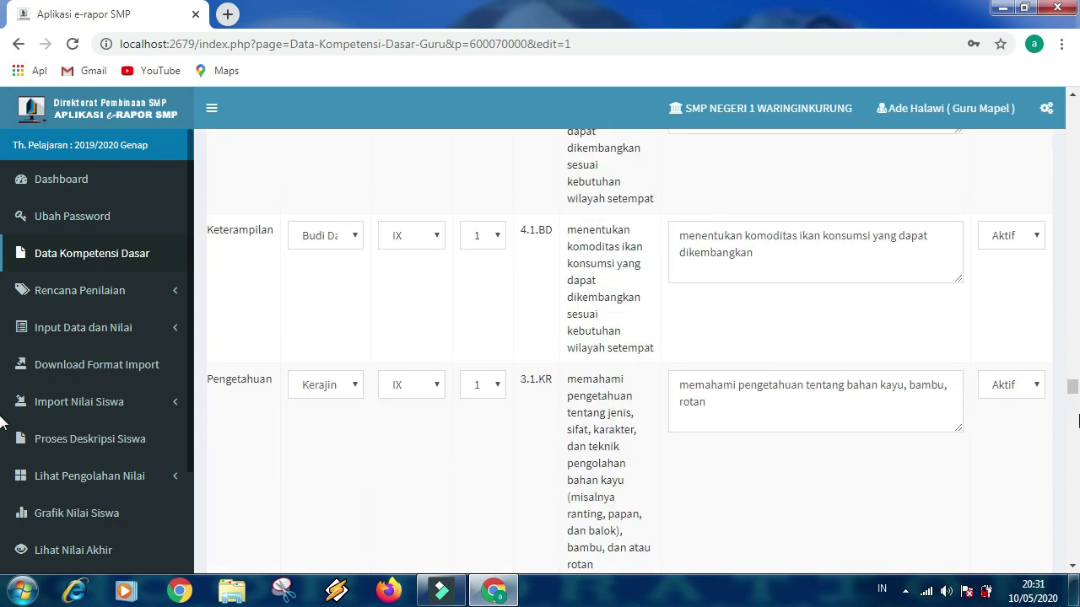
{"action": "scroll", "coordinate": [1078, 420], "scroll_direction": "up", "scroll_amount": 15}
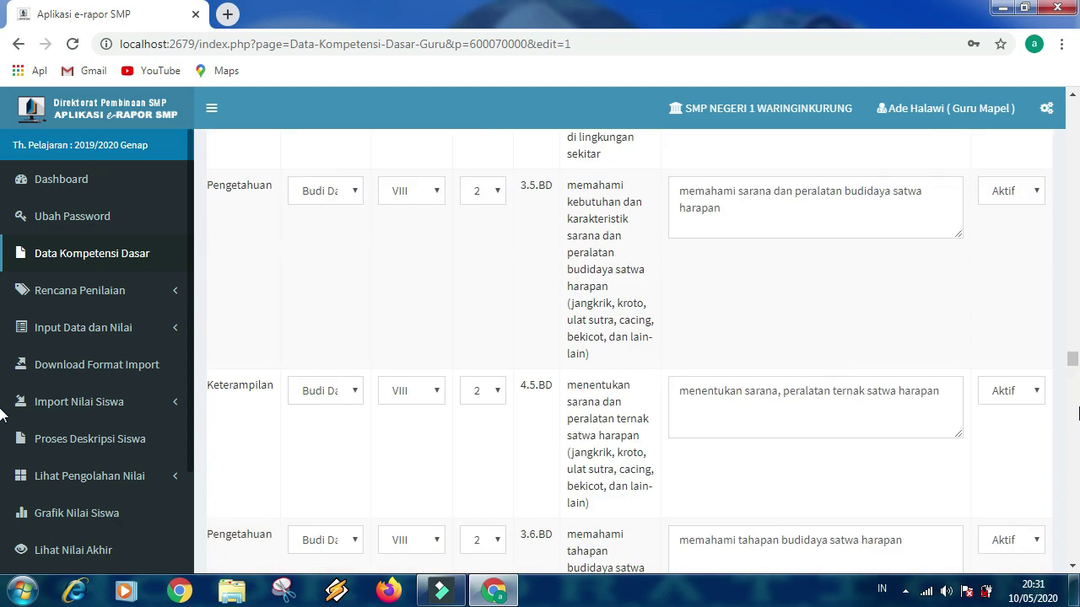
{"action": "scroll", "coordinate": [1078, 411], "scroll_direction": "up", "scroll_amount": 8}
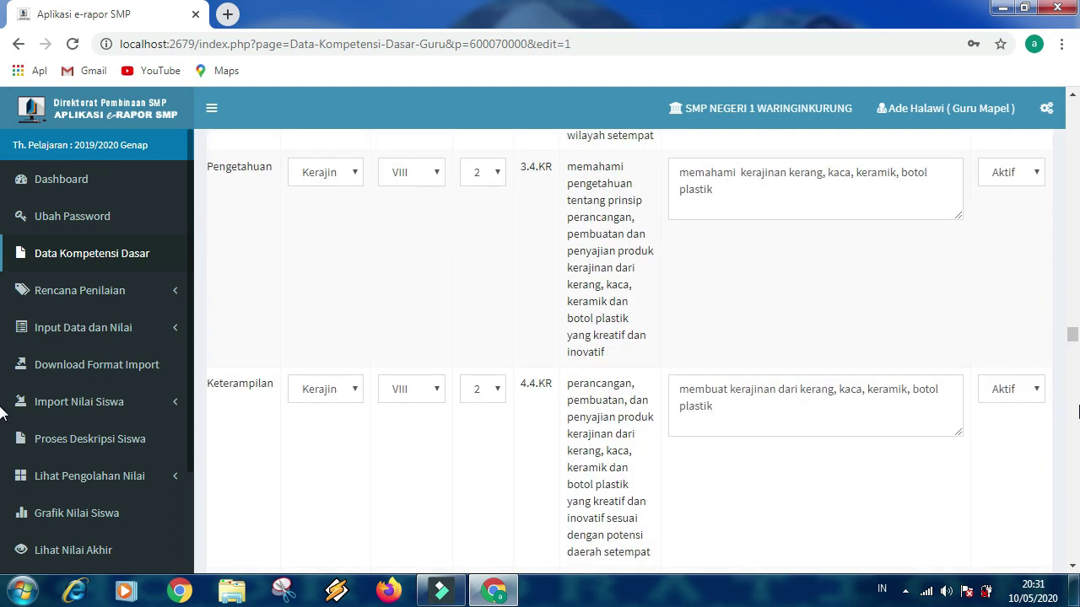
{"action": "scroll", "coordinate": [1078, 411], "scroll_direction": "up", "scroll_amount": 10}
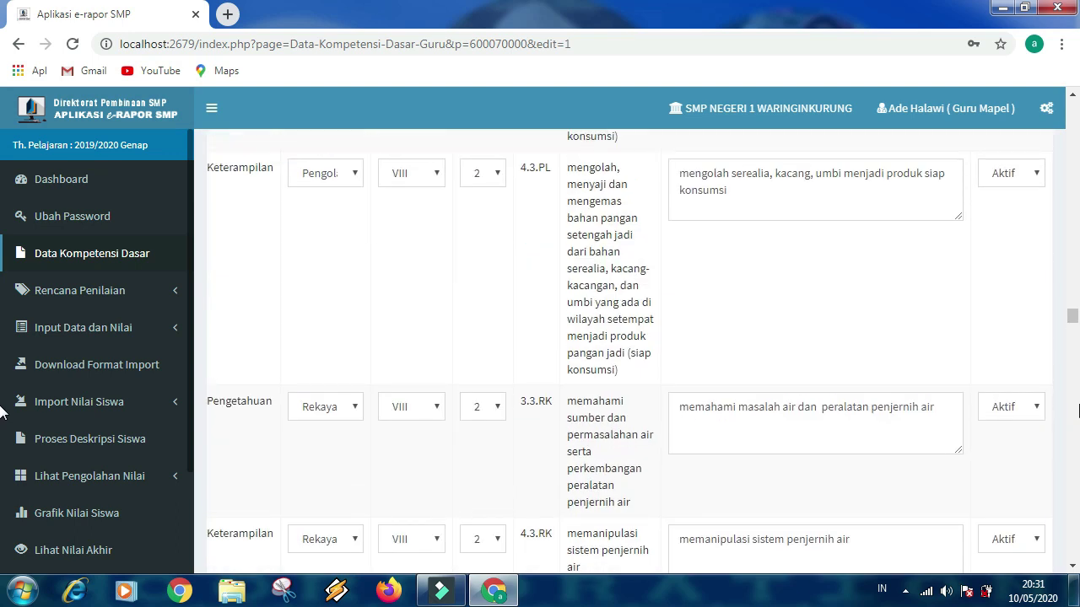
{"action": "scroll", "coordinate": [1079, 411], "scroll_direction": "up", "scroll_amount": 2}
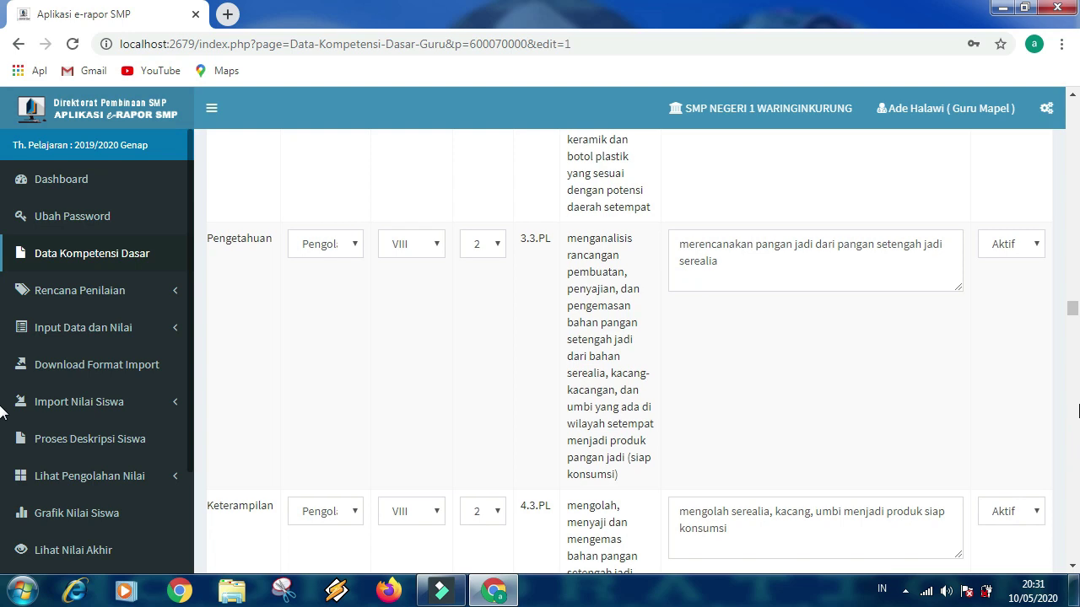
{"action": "scroll", "coordinate": [2, 411], "scroll_direction": "up", "scroll_amount": 4}
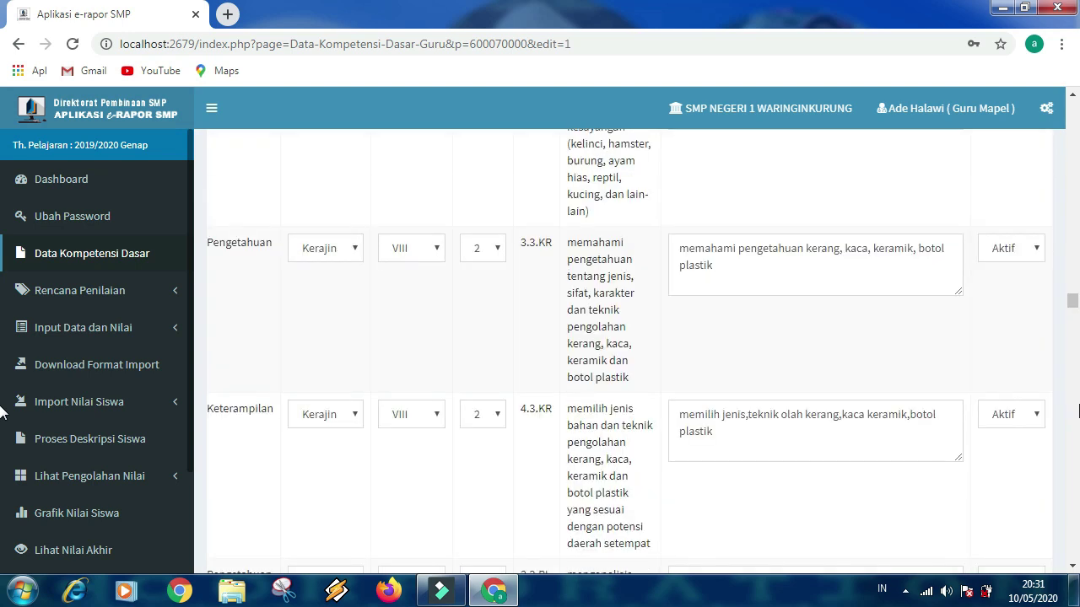
{"action": "scroll", "coordinate": [2, 410], "scroll_direction": "up", "scroll_amount": 10}
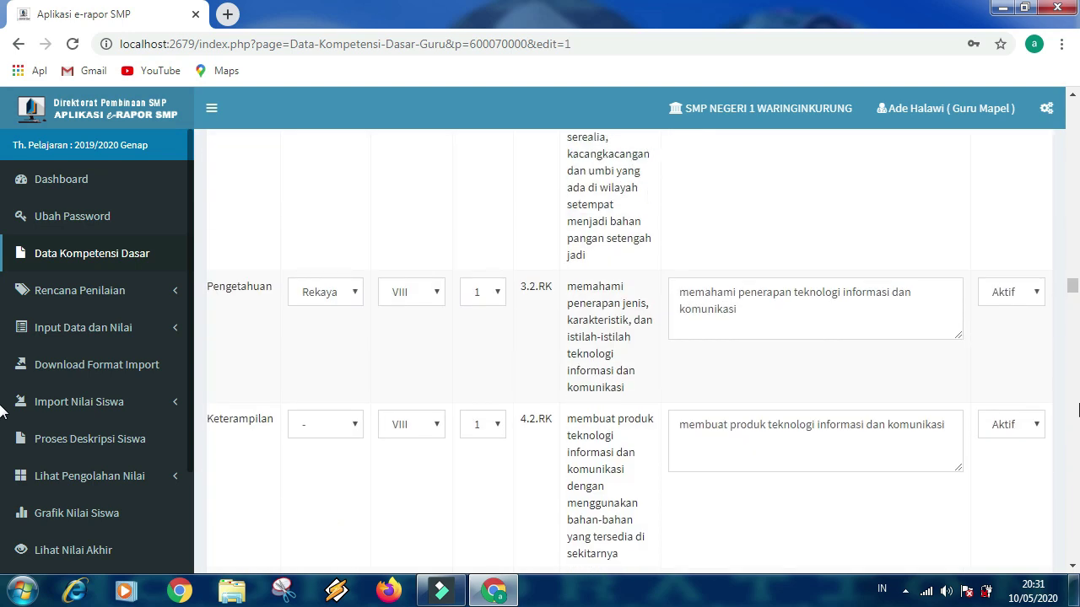
{"action": "scroll", "coordinate": [3, 411], "scroll_direction": "up", "scroll_amount": 4}
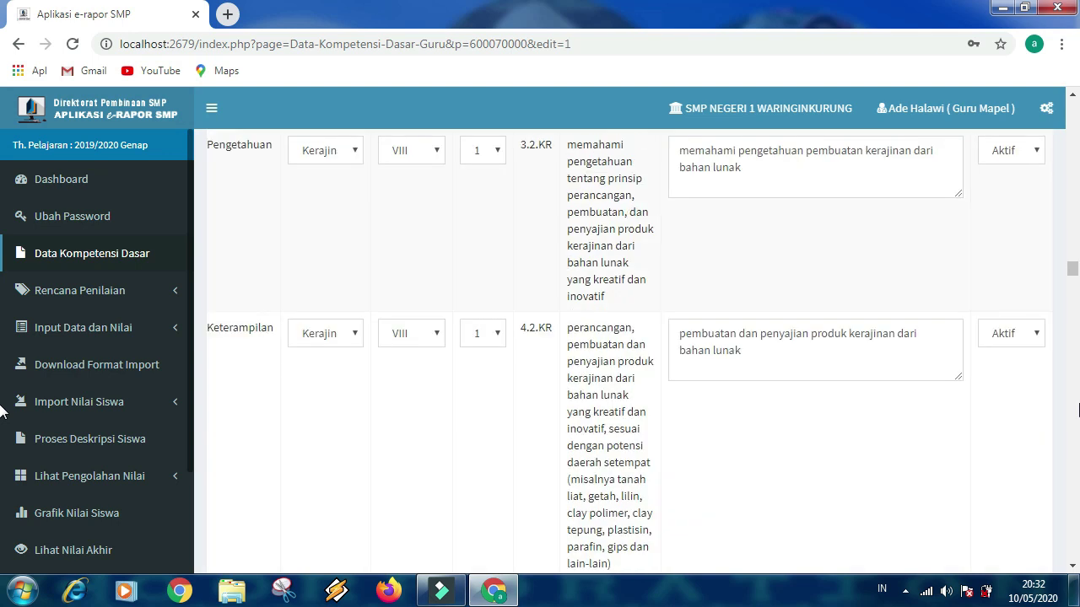
{"action": "scroll", "coordinate": [2, 410], "scroll_direction": "up", "scroll_amount": 7}
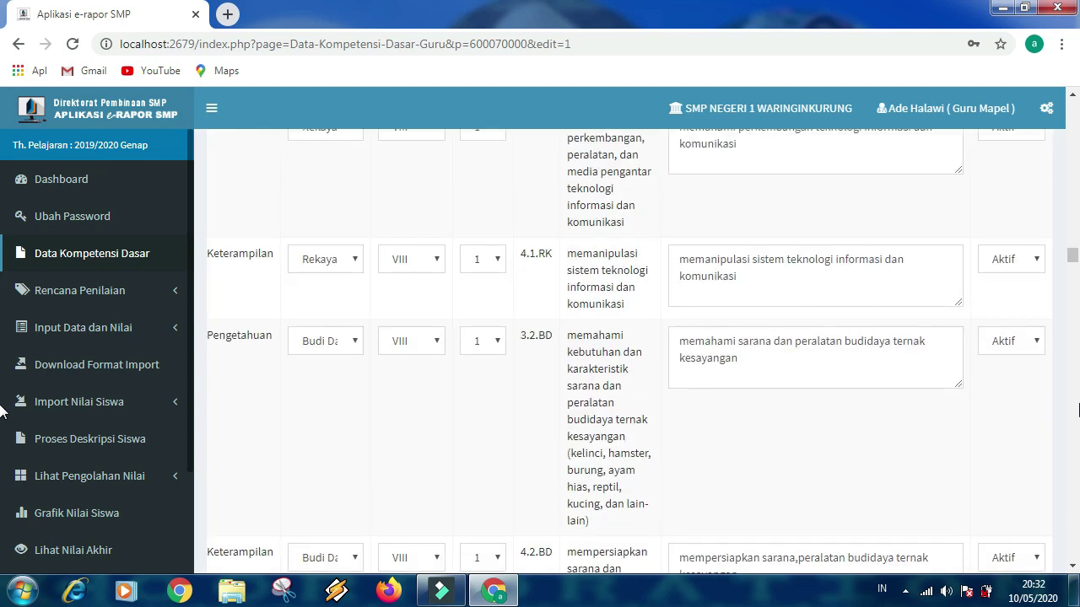
{"action": "scroll", "coordinate": [2, 411], "scroll_direction": "up", "scroll_amount": 4}
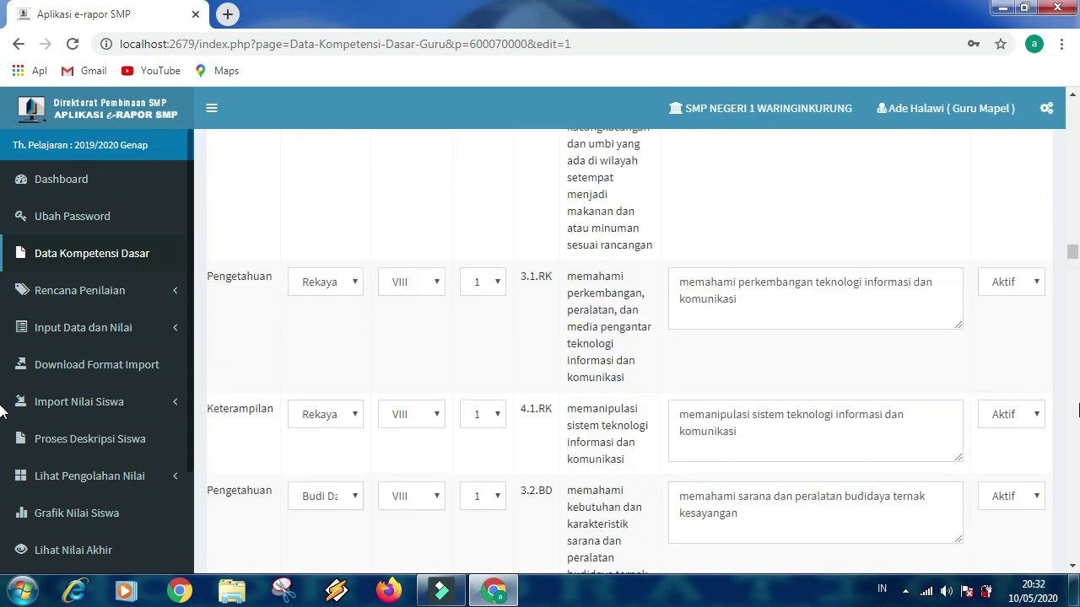
{"action": "scroll", "coordinate": [2, 411], "scroll_direction": "up", "scroll_amount": 4}
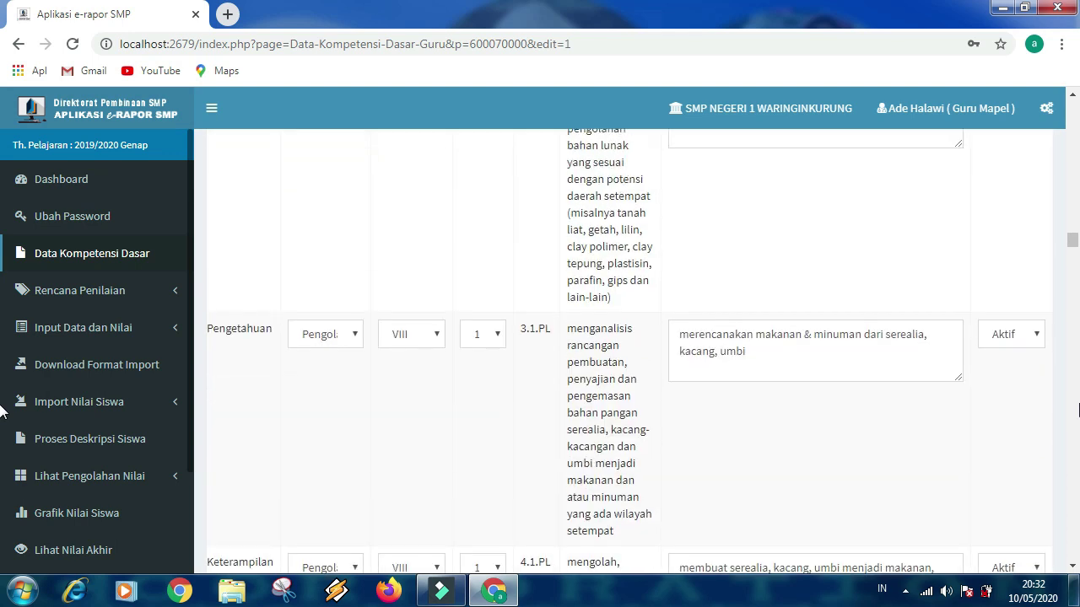
{"action": "scroll", "coordinate": [2, 411], "scroll_direction": "up", "scroll_amount": 5}
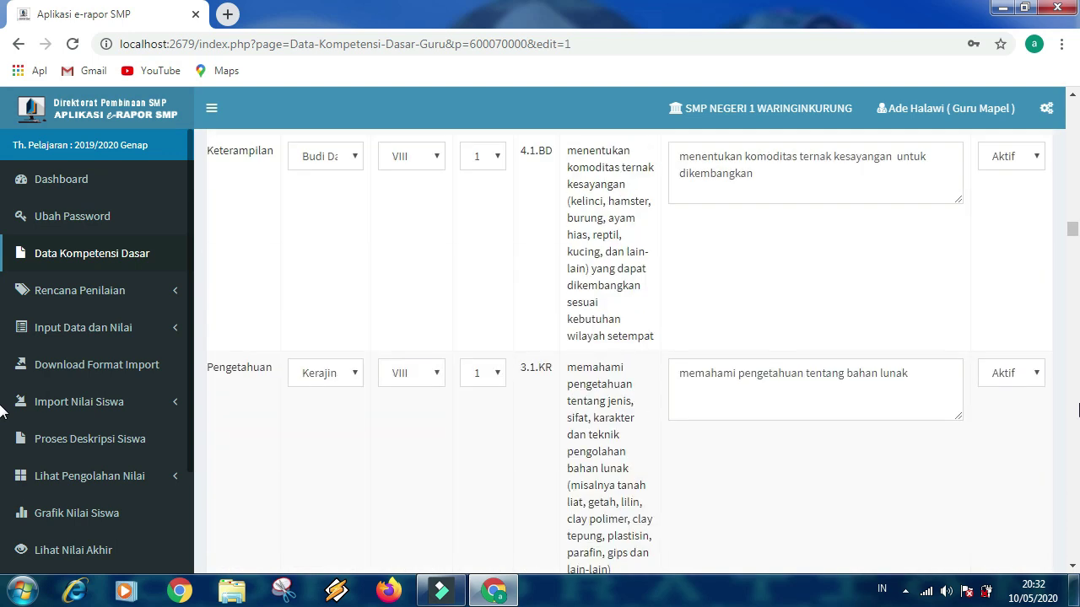
{"action": "scroll", "coordinate": [3, 411], "scroll_direction": "up", "scroll_amount": 4}
{"action": "scroll", "coordinate": [3, 411], "scroll_direction": "up", "scroll_amount": 6}
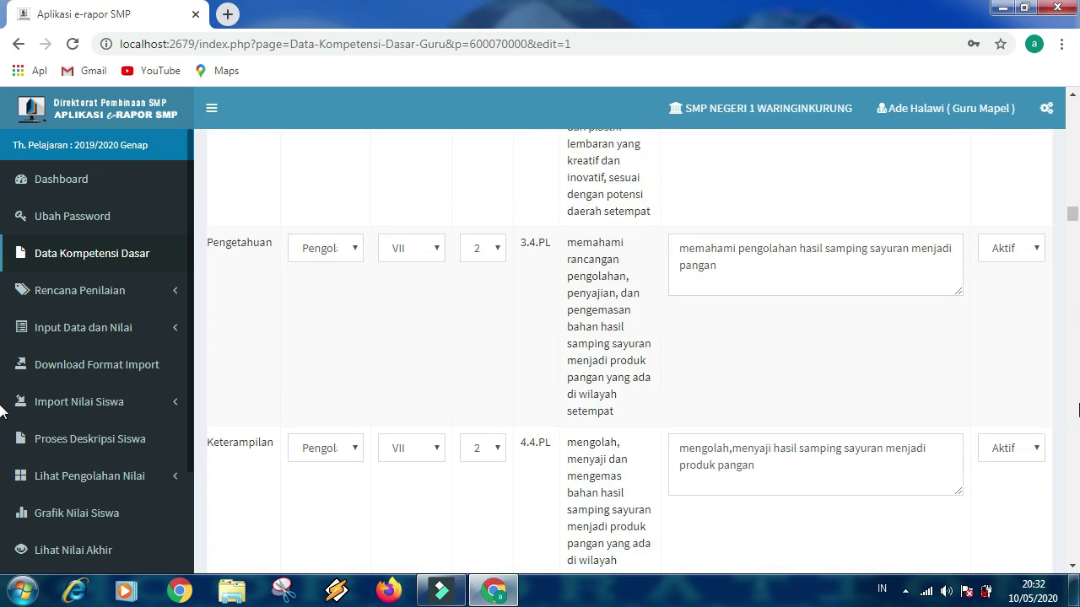
{"action": "scroll", "coordinate": [665, 552], "scroll_direction": "down", "scroll_amount": 4}
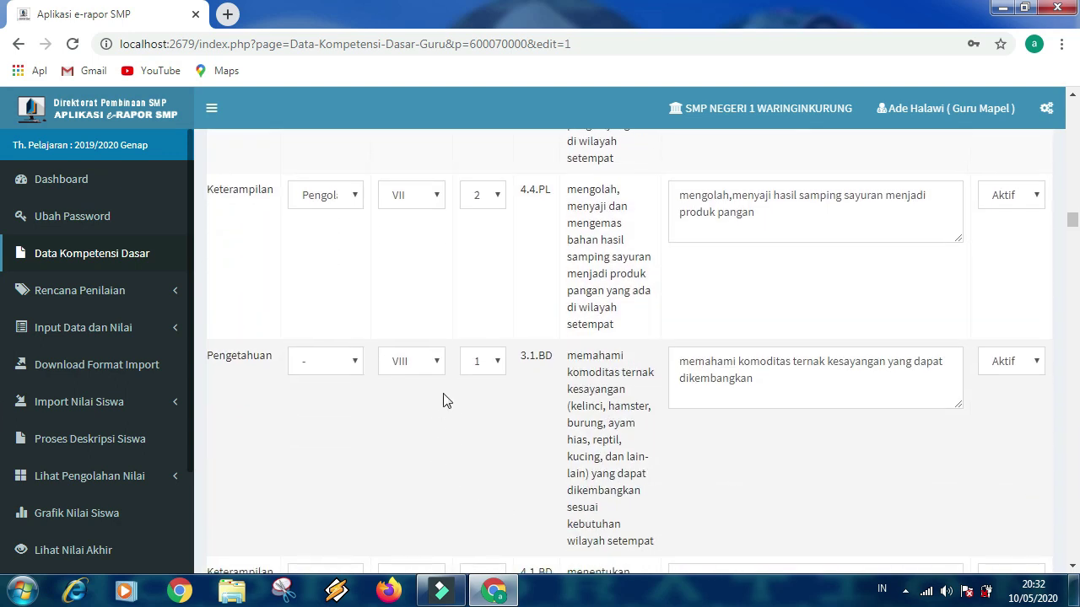
Set Kelas VIII competencies 3.1.BD, 4.1.BD, 3.1.KR and 4.1.KR to Tidak Aktif.
{"action": "left_click", "coordinate": [1036, 363]}
{"action": "left_click", "coordinate": [1023, 401]}
{"action": "scroll", "coordinate": [1033, 408], "scroll_direction": "down", "scroll_amount": 1}
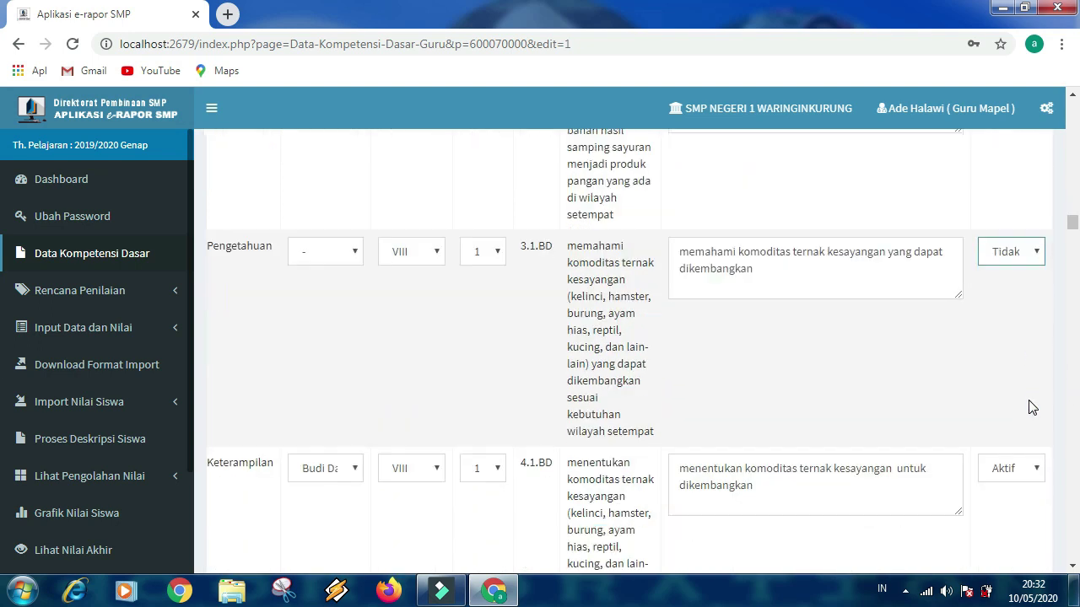
{"action": "scroll", "coordinate": [1033, 407], "scroll_direction": "down", "scroll_amount": 2}
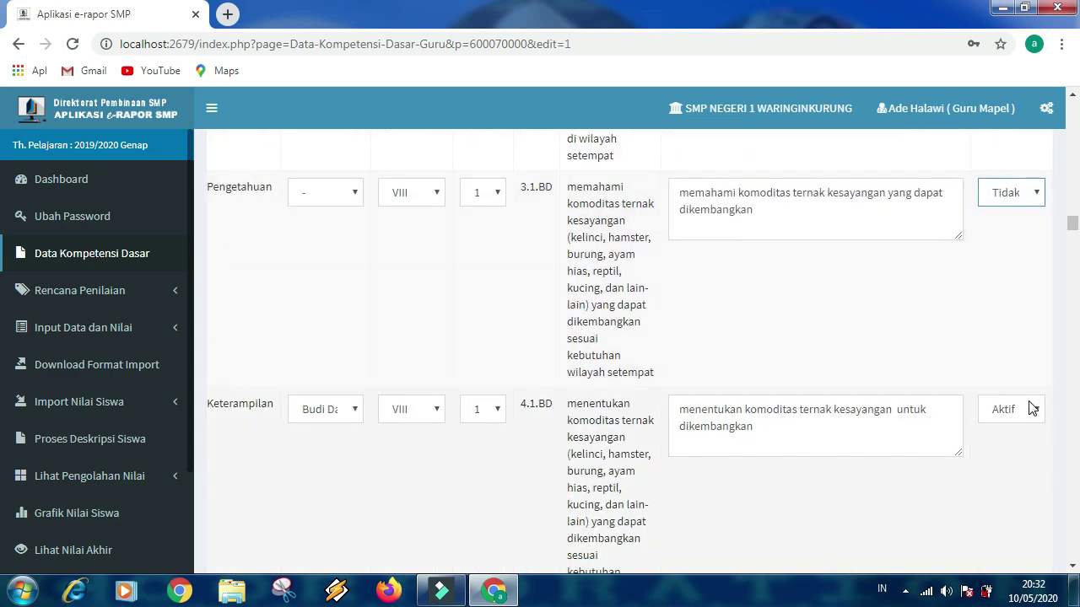
{"action": "left_click", "coordinate": [1032, 411]}
{"action": "left_click", "coordinate": [1021, 448]}
{"action": "scroll", "coordinate": [1024, 456], "scroll_direction": "down", "scroll_amount": 3}
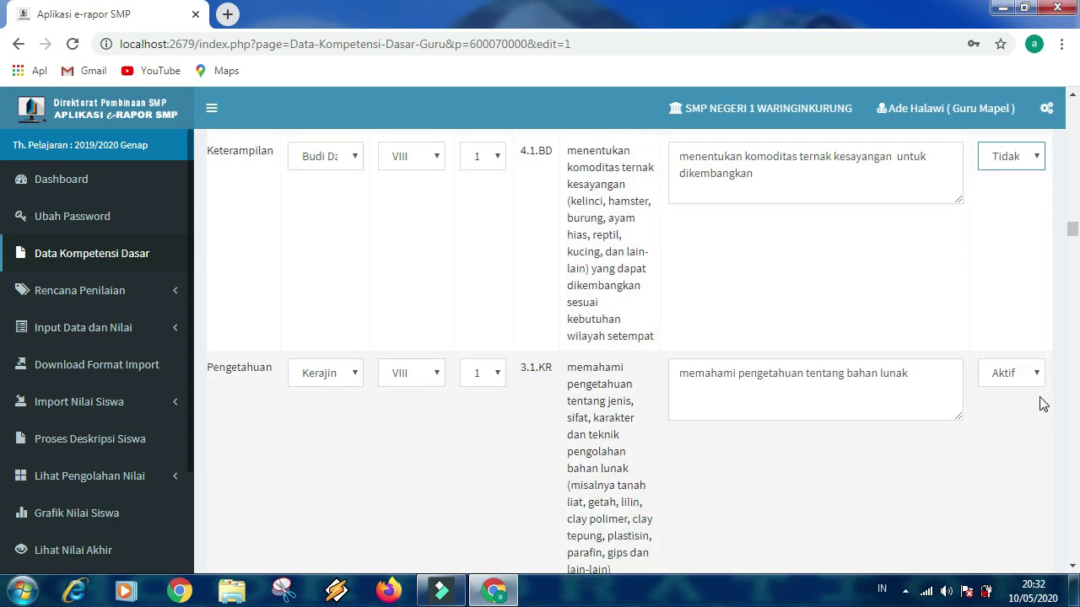
{"action": "left_click", "coordinate": [1037, 386]}
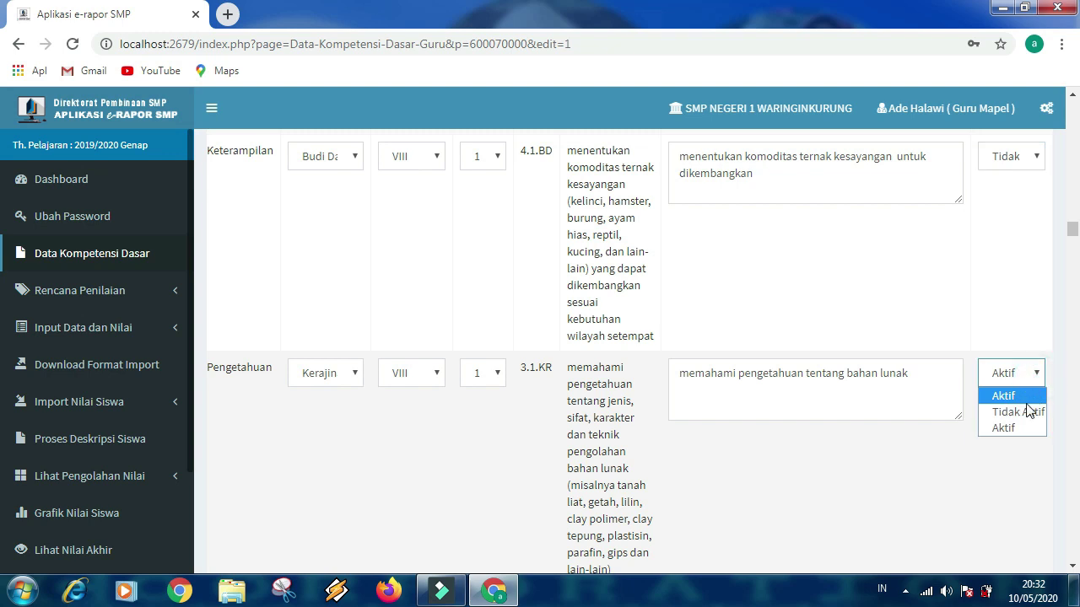
{"action": "left_click", "coordinate": [1029, 411]}
{"action": "scroll", "coordinate": [1027, 423], "scroll_direction": "down", "scroll_amount": 3}
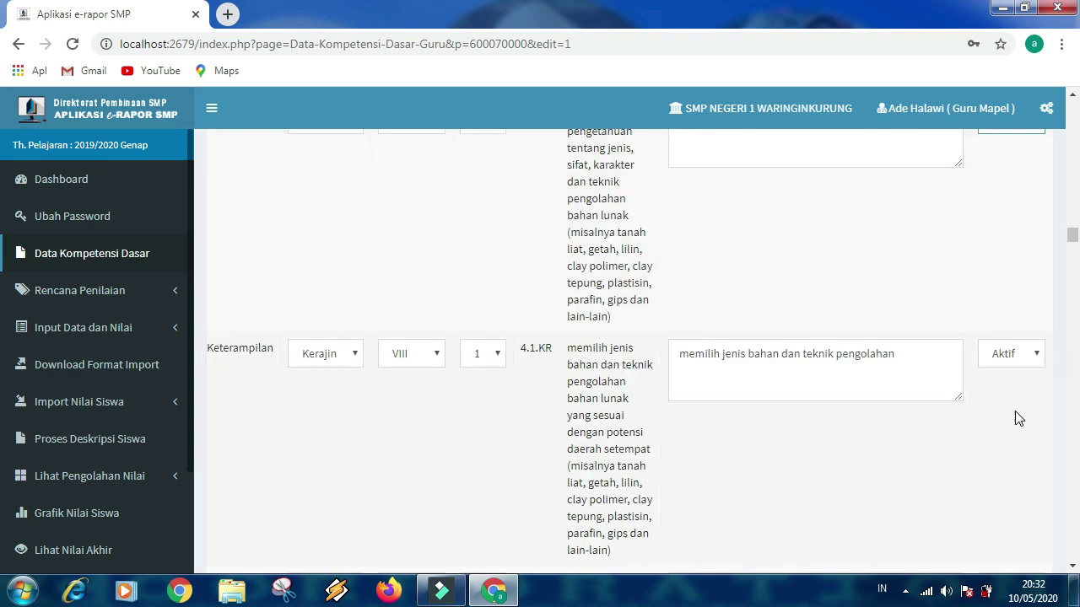
{"action": "left_click", "coordinate": [1037, 354]}
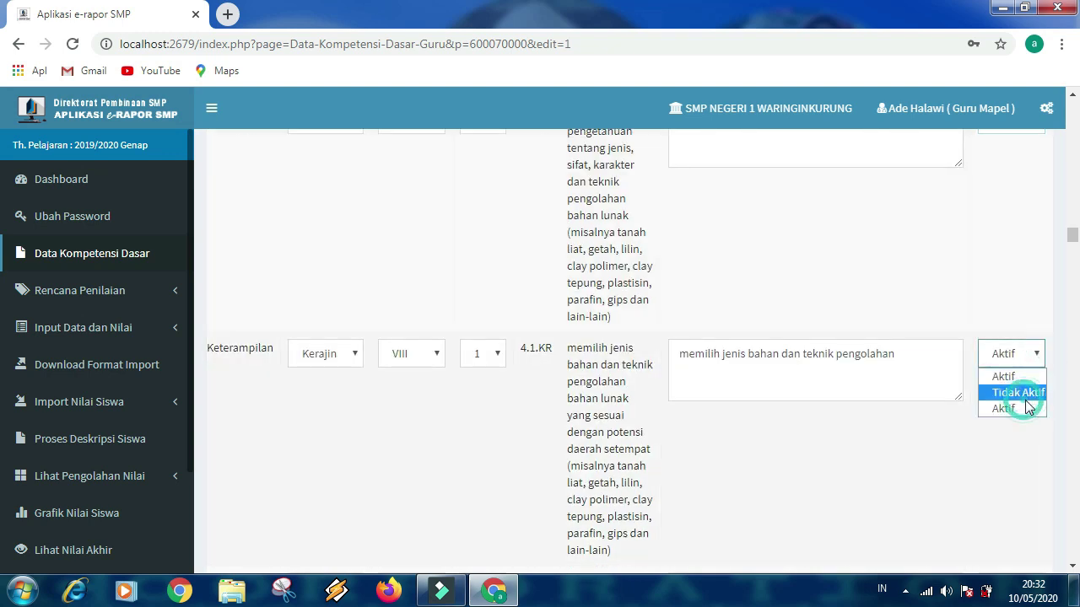
{"action": "left_click", "coordinate": [1027, 393]}
Set Kelas VIII competencies 3.1.PL, 4.1.PL, 3.1.RK and 4.1.RK to Tidak Aktif.
{"action": "scroll", "coordinate": [1029, 407], "scroll_direction": "down", "scroll_amount": 2}
{"action": "left_click", "coordinate": [1037, 417]}
{"action": "left_click", "coordinate": [1022, 457]}
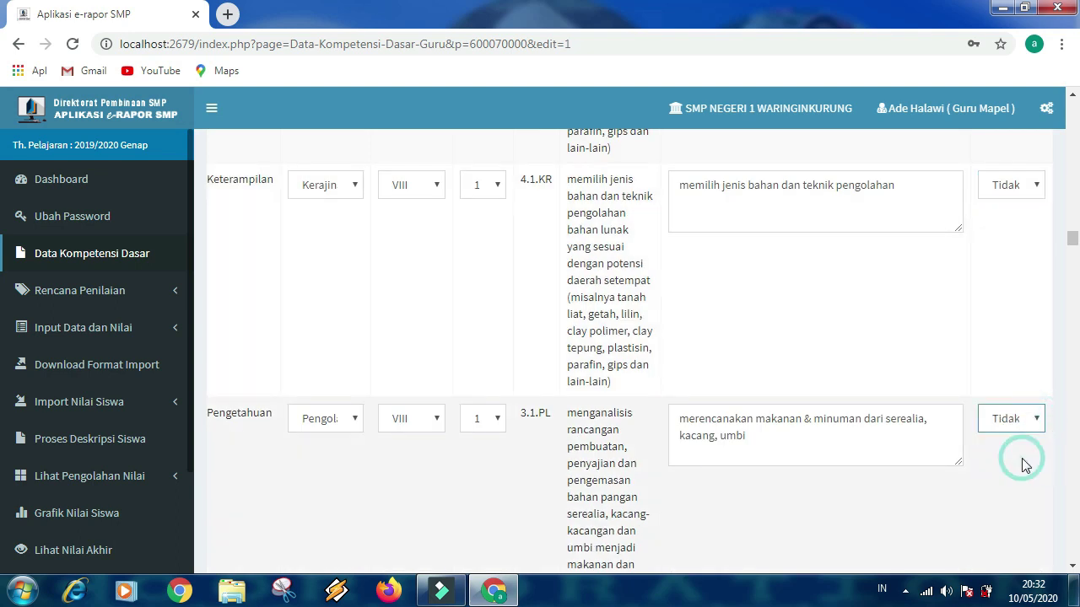
{"action": "scroll", "coordinate": [1024, 465], "scroll_direction": "down", "scroll_amount": 2}
{"action": "left_click", "coordinate": [1037, 482]}
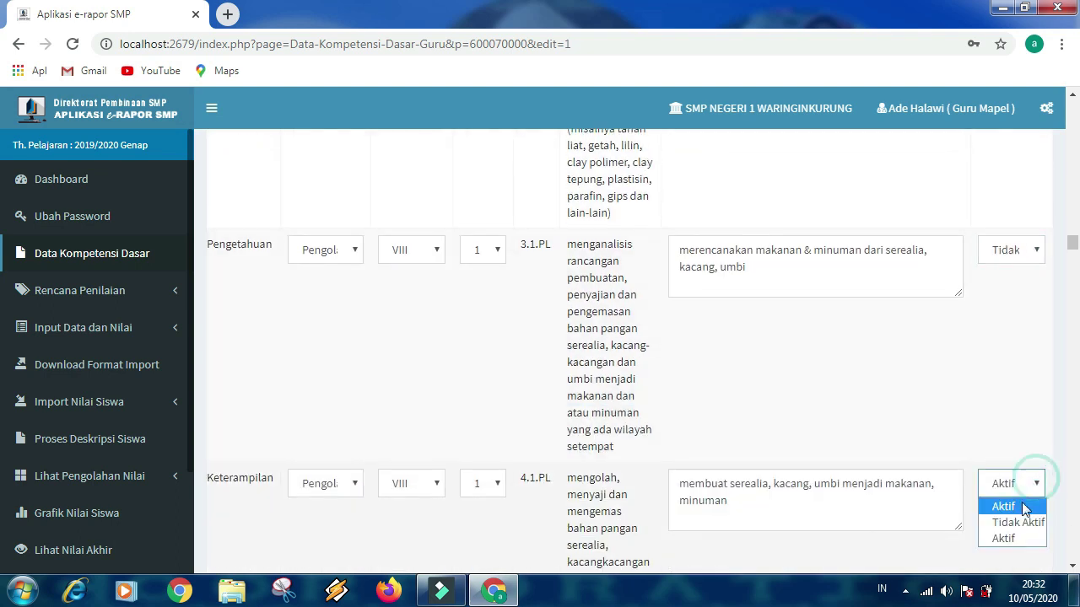
{"action": "left_click", "coordinate": [1021, 523]}
{"action": "scroll", "coordinate": [1019, 519], "scroll_direction": "down", "scroll_amount": 4}
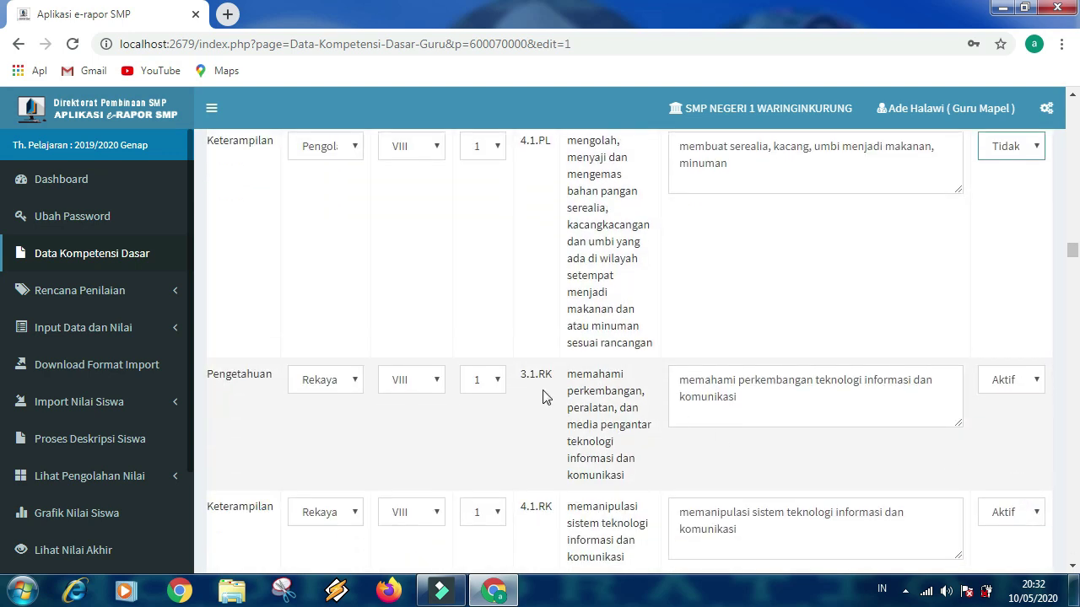
{"action": "left_click", "coordinate": [1037, 380]}
{"action": "left_click", "coordinate": [1015, 417]}
{"action": "scroll", "coordinate": [1019, 422], "scroll_direction": "down", "scroll_amount": 1}
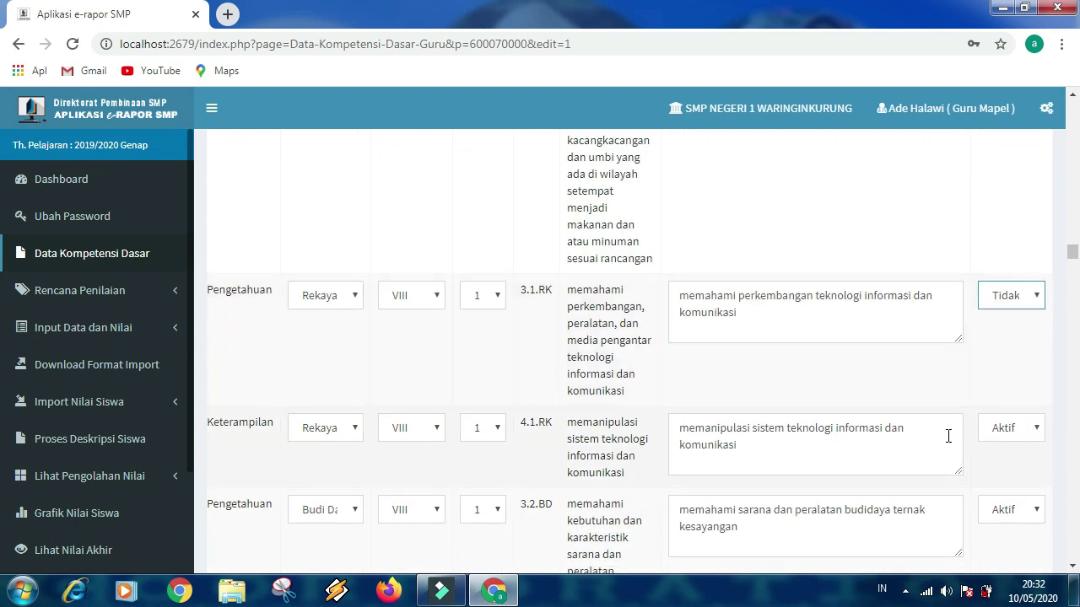
{"action": "left_click", "coordinate": [1036, 428]}
{"action": "left_click", "coordinate": [1015, 465]}
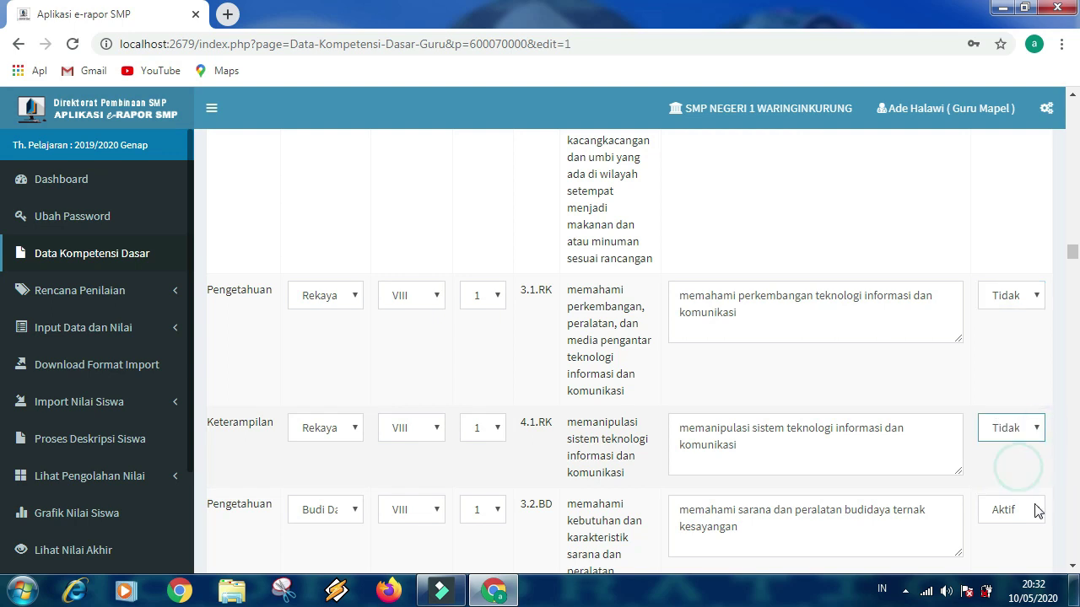
Set Kelas VIII competencies 3.2.BD, 4.2.BD, 3.2.KR and 4.2.KR to Tidak Aktif.
{"action": "left_click", "coordinate": [1036, 512]}
{"action": "scroll", "coordinate": [1036, 512], "scroll_direction": "down", "scroll_amount": 1}
{"action": "left_click", "coordinate": [1012, 429]}
{"action": "left_click", "coordinate": [1015, 465]}
{"action": "scroll", "coordinate": [1016, 471], "scroll_direction": "down", "scroll_amount": 2}
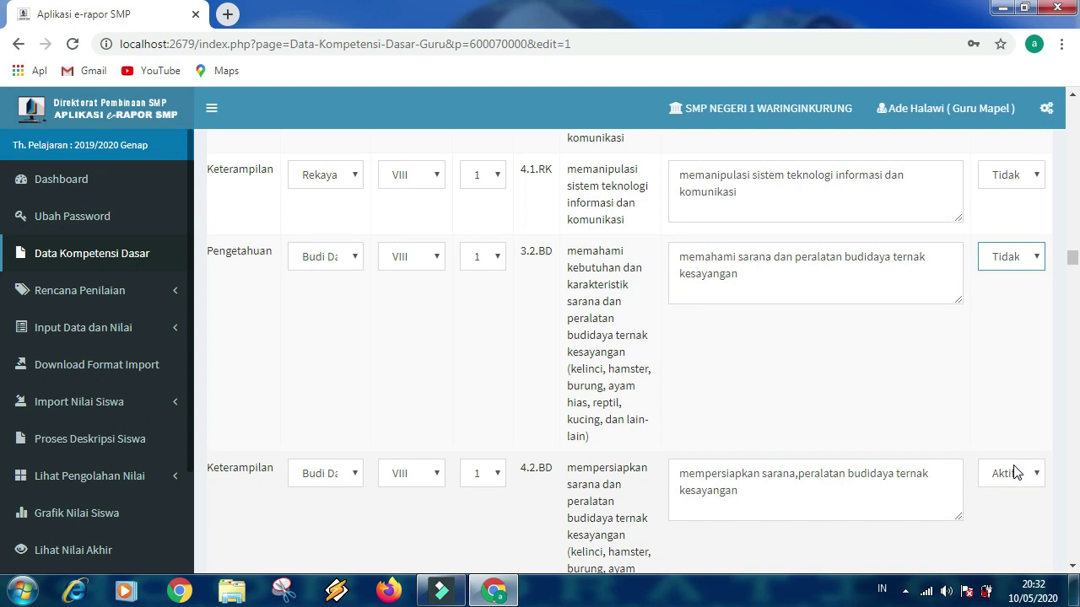
{"action": "left_click", "coordinate": [1038, 473]}
{"action": "left_click", "coordinate": [1018, 509]}
{"action": "scroll", "coordinate": [1024, 504], "scroll_direction": "down", "scroll_amount": 2}
{"action": "scroll", "coordinate": [1024, 503], "scroll_direction": "down", "scroll_amount": 2}
{"action": "scroll", "coordinate": [868, 472], "scroll_direction": "up", "scroll_amount": 1}
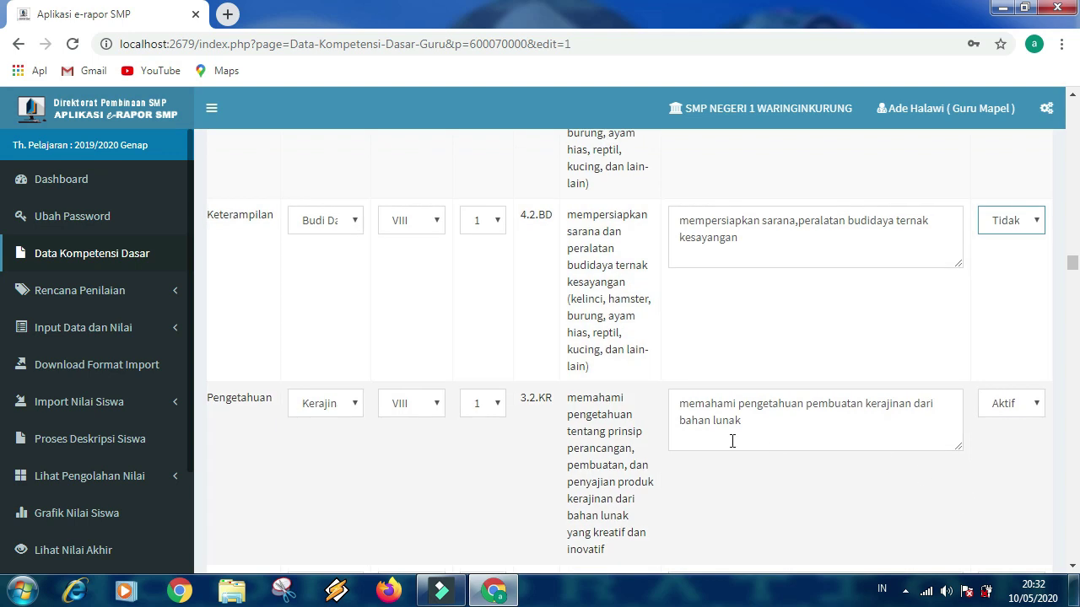
{"action": "left_click", "coordinate": [1037, 409]}
{"action": "left_click", "coordinate": [1022, 441]}
{"action": "scroll", "coordinate": [1028, 447], "scroll_direction": "down", "scroll_amount": 2}
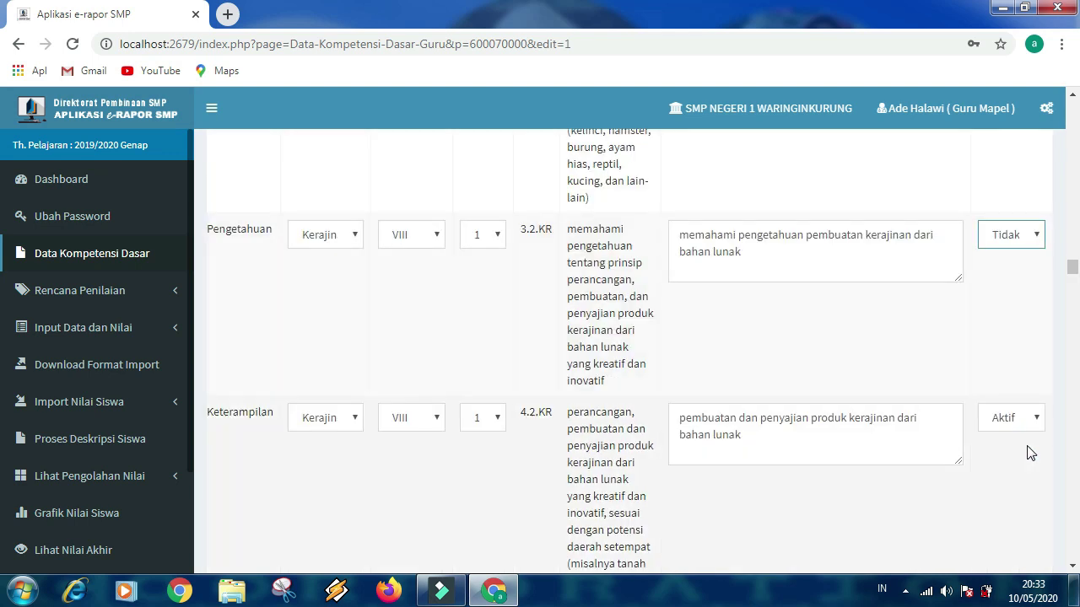
{"action": "left_click", "coordinate": [1036, 427]}
{"action": "left_click", "coordinate": [1025, 449]}
Set Kelas VIII competencies 3.2.PL, 4.2.PL, 3.2.RK and 4.2.RK to Tidak Aktif.
{"action": "scroll", "coordinate": [1032, 462], "scroll_direction": "down", "scroll_amount": 3}
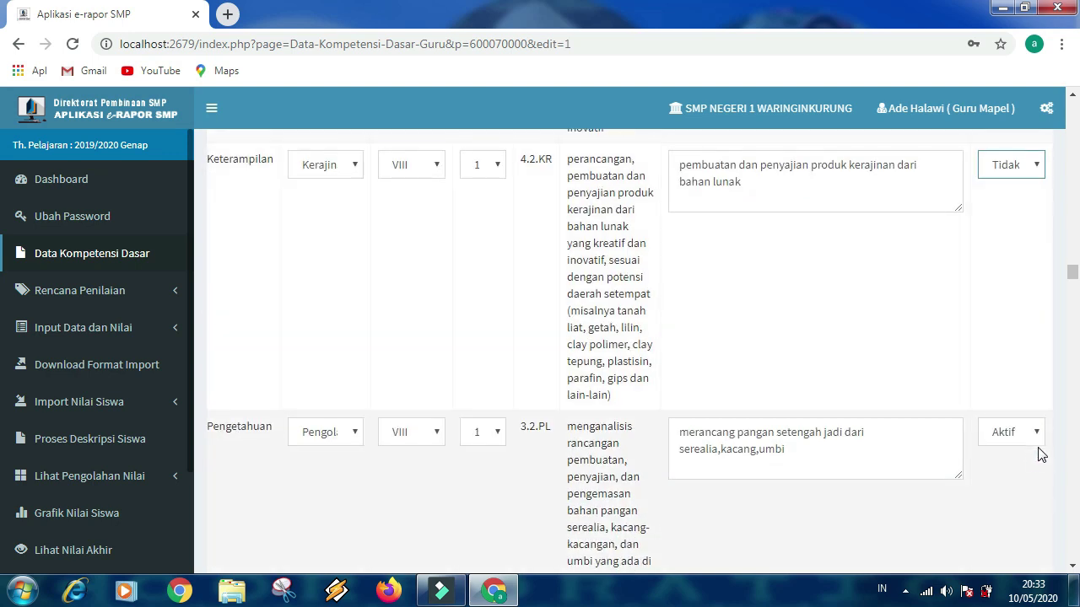
{"action": "left_click", "coordinate": [1039, 434]}
{"action": "left_click", "coordinate": [1024, 468]}
{"action": "scroll", "coordinate": [1024, 468], "scroll_direction": "down", "scroll_amount": 3}
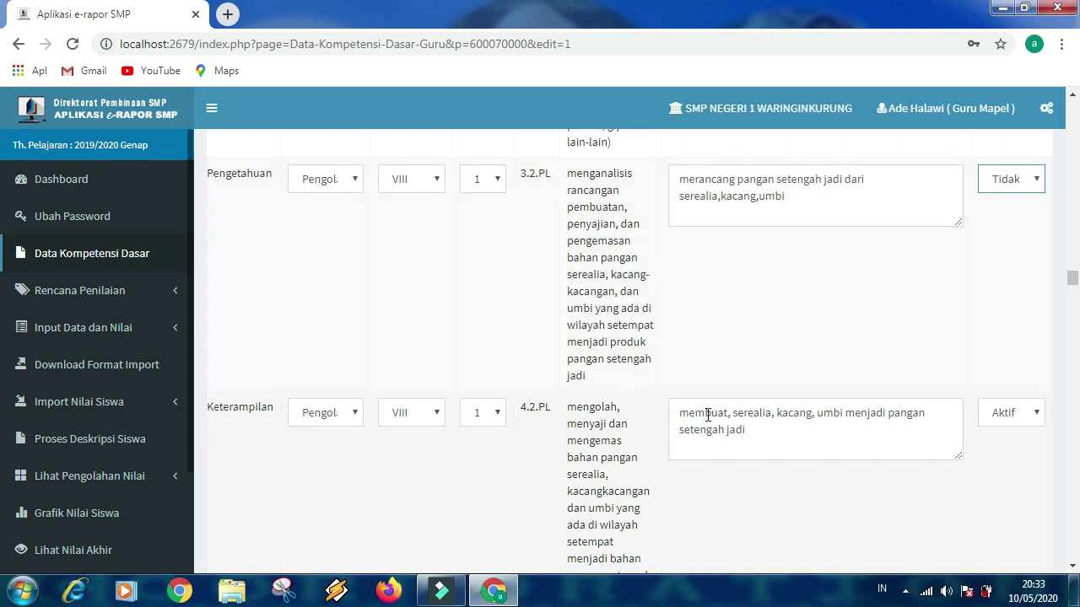
{"action": "left_click", "coordinate": [1039, 413]}
{"action": "left_click", "coordinate": [1017, 460]}
{"action": "scroll", "coordinate": [1015, 461], "scroll_direction": "down", "scroll_amount": 2}
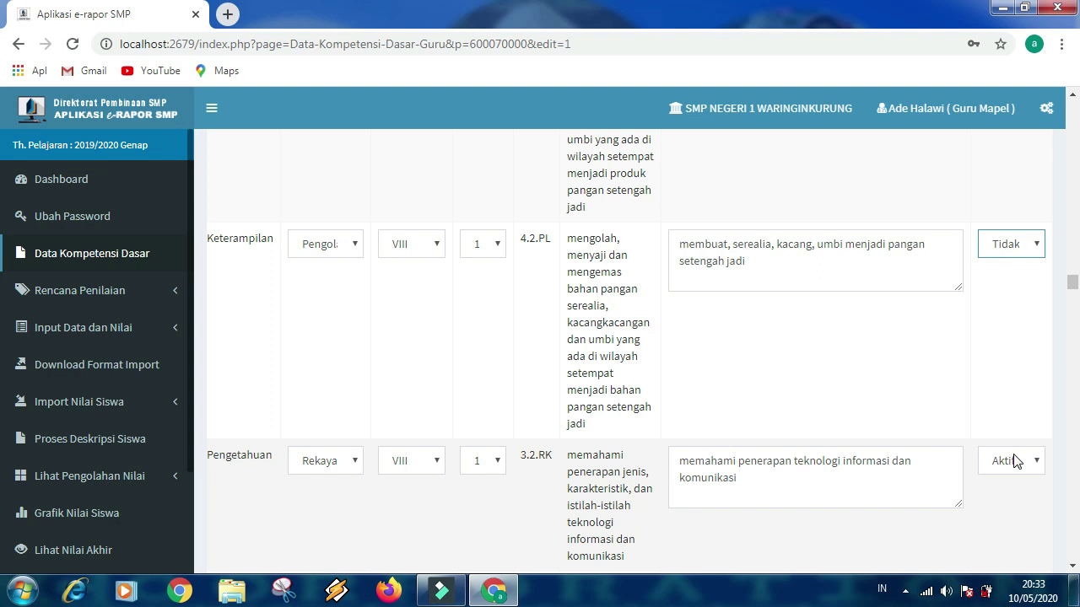
{"action": "left_click", "coordinate": [1040, 463]}
{"action": "left_click", "coordinate": [1019, 500]}
{"action": "scroll", "coordinate": [1019, 504], "scroll_direction": "down", "scroll_amount": 2}
{"action": "scroll", "coordinate": [1019, 504], "scroll_direction": "down", "scroll_amount": 1}
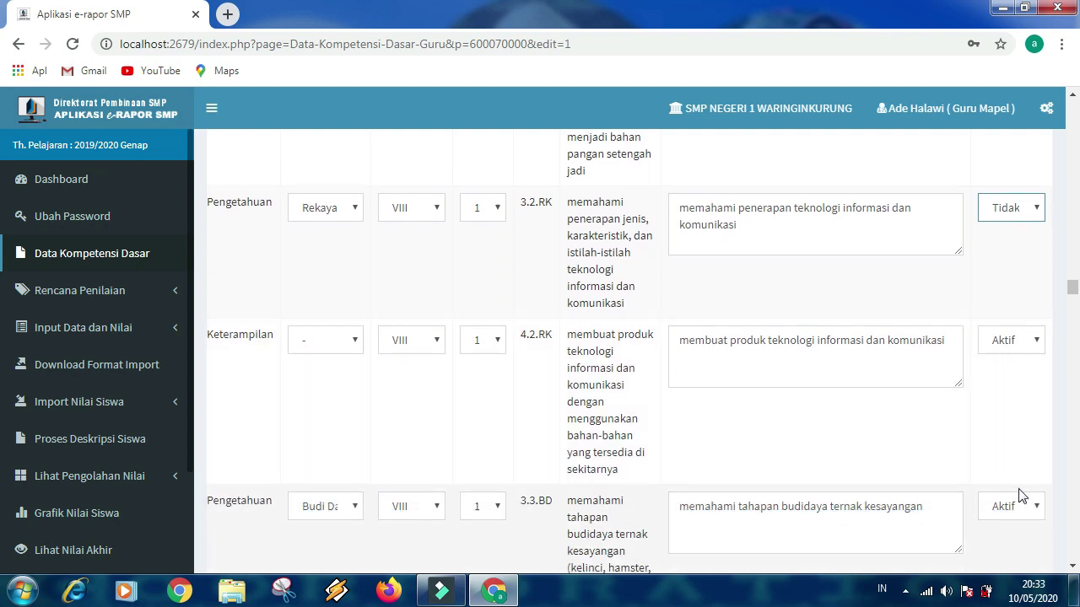
{"action": "left_click", "coordinate": [1031, 341]}
{"action": "left_click", "coordinate": [1026, 380]}
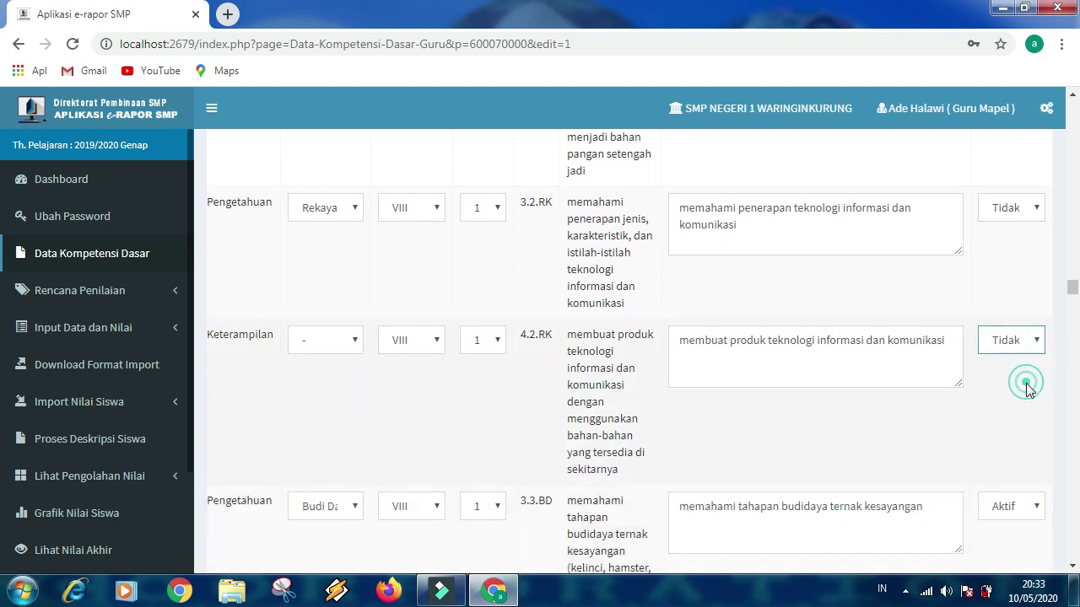
Set Kelas VIII competencies 3.3.BD and 4.3.BD to Tidak Aktif.
{"action": "scroll", "coordinate": [998, 416], "scroll_direction": "down", "scroll_amount": 2}
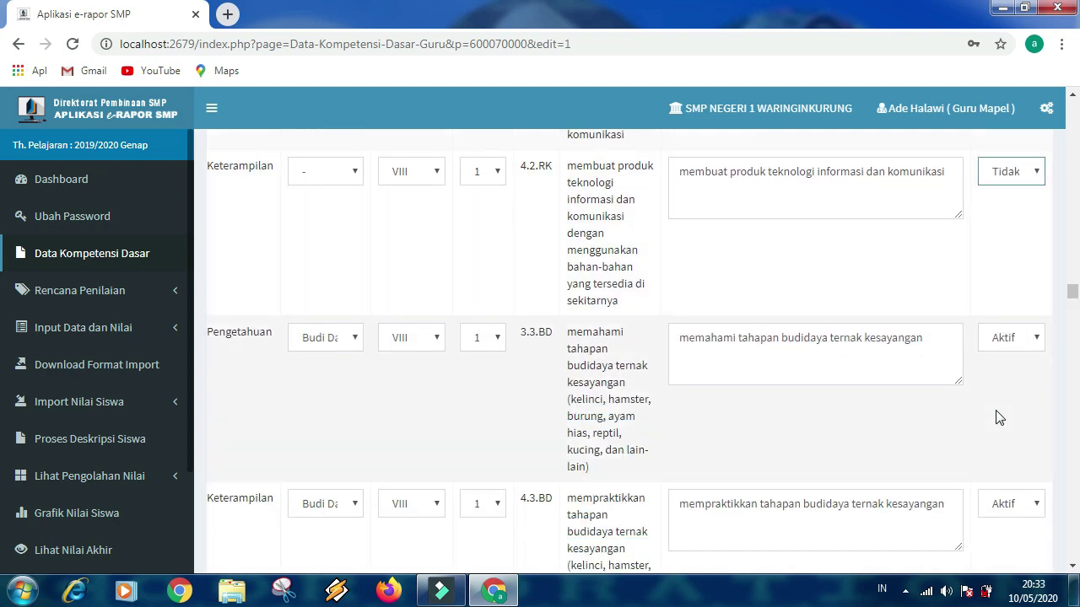
{"action": "left_click", "coordinate": [1030, 339]}
{"action": "left_click", "coordinate": [1013, 376]}
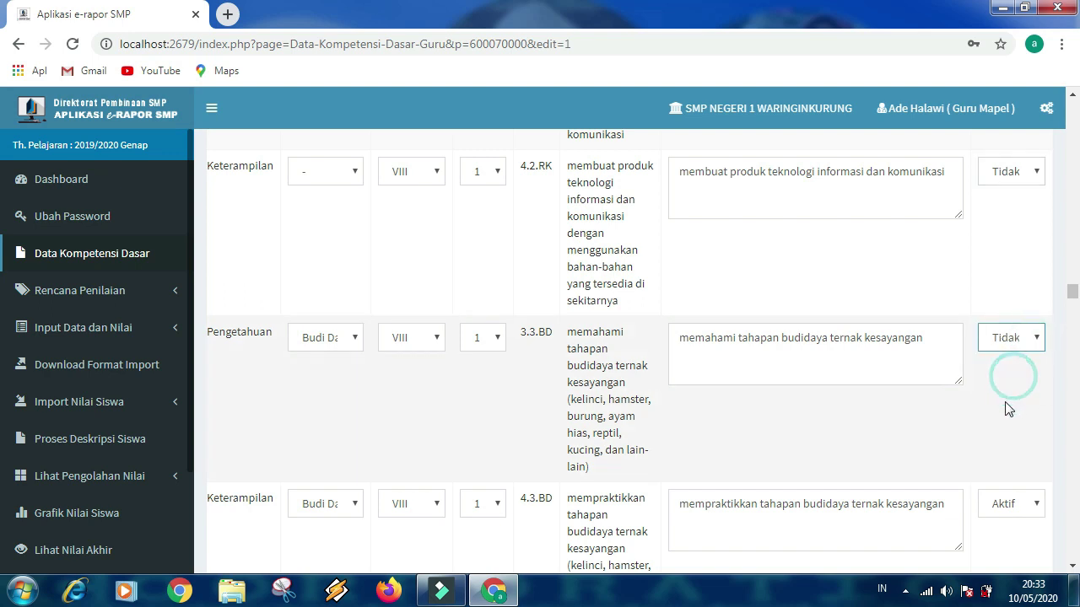
{"action": "scroll", "coordinate": [1004, 405], "scroll_direction": "down", "scroll_amount": 1}
{"action": "left_click", "coordinate": [1031, 421]}
{"action": "left_click", "coordinate": [1017, 460]}
{"action": "scroll", "coordinate": [1017, 460], "scroll_direction": "down", "scroll_amount": 2}
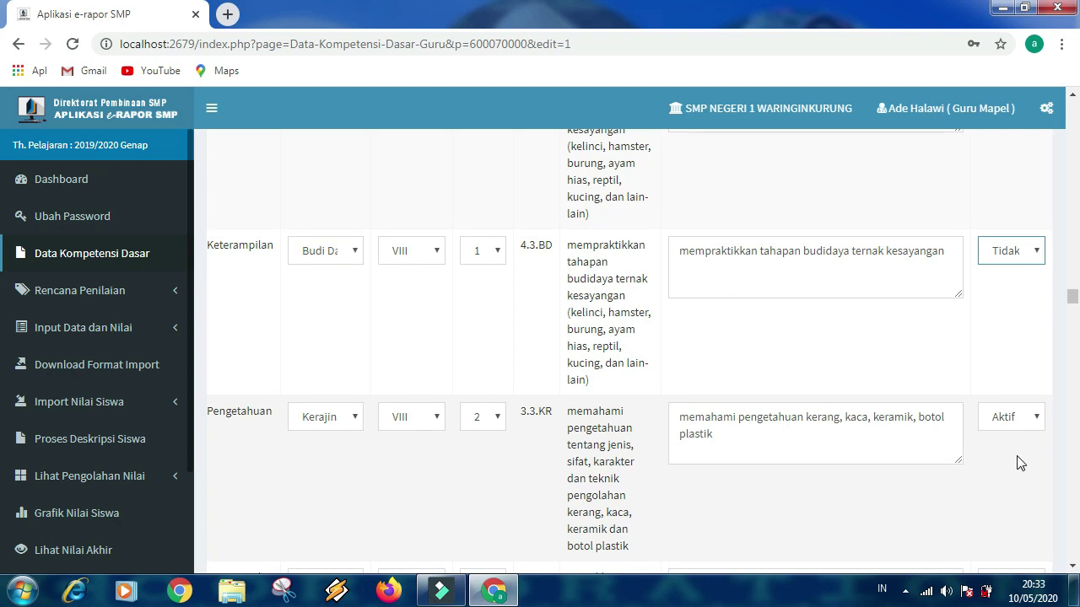
{"action": "scroll", "coordinate": [1010, 464], "scroll_direction": "down", "scroll_amount": 2}
{"action": "scroll", "coordinate": [1009, 465], "scroll_direction": "down", "scroll_amount": 2}
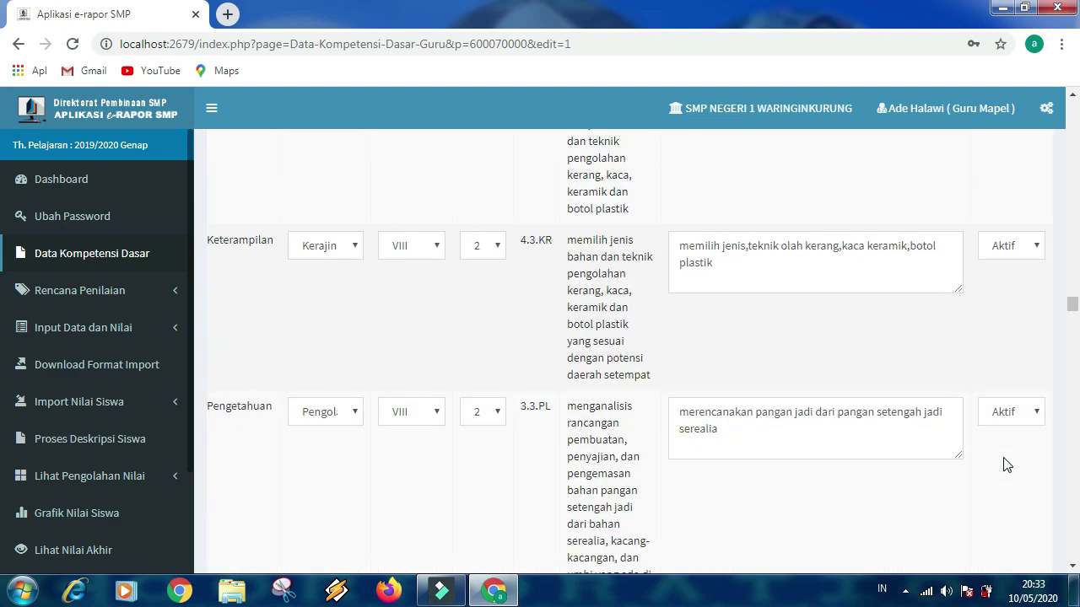
{"action": "scroll", "coordinate": [1007, 464], "scroll_direction": "down", "scroll_amount": 1}
{"action": "scroll", "coordinate": [1007, 464], "scroll_direction": "down", "scroll_amount": 2}
{"action": "scroll", "coordinate": [1006, 464], "scroll_direction": "down", "scroll_amount": 5}
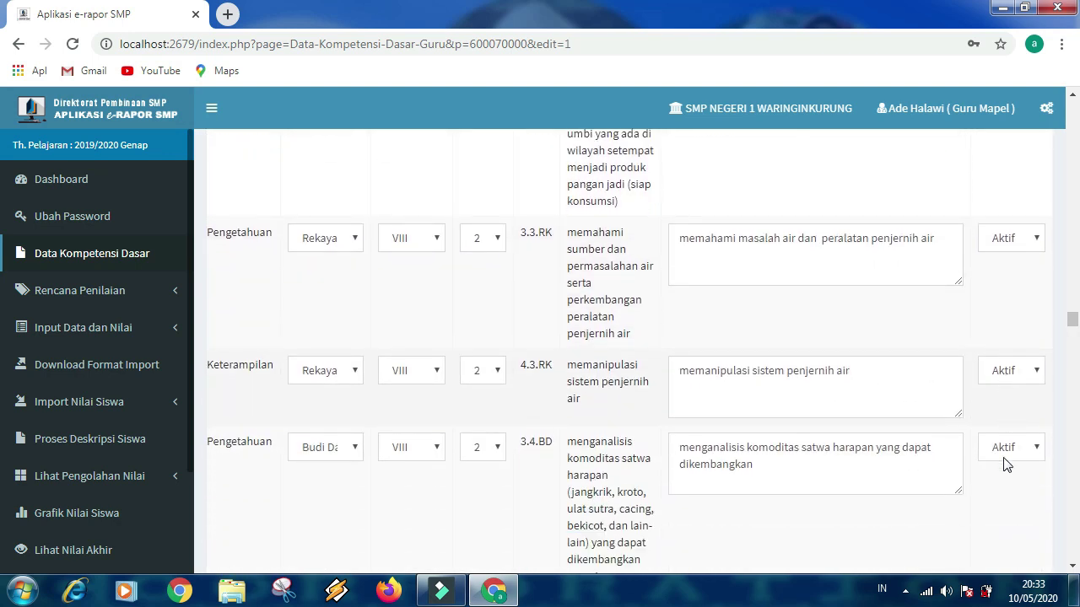
{"action": "scroll", "coordinate": [1008, 468], "scroll_direction": "down", "scroll_amount": 3}
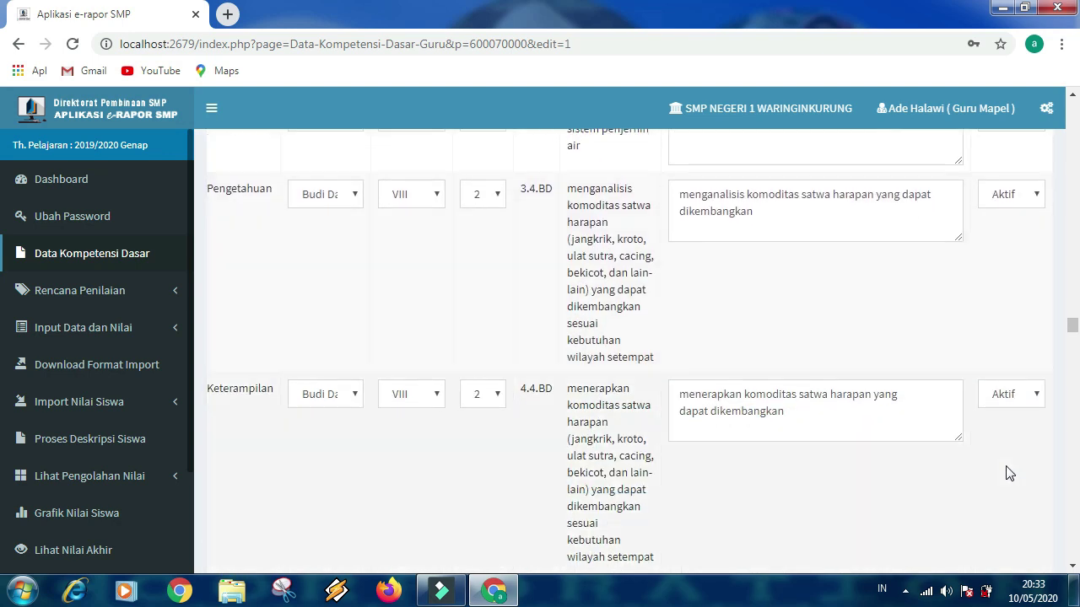
{"action": "scroll", "coordinate": [1010, 474], "scroll_direction": "down", "scroll_amount": 2}
{"action": "scroll", "coordinate": [1010, 473], "scroll_direction": "down", "scroll_amount": 2}
{"action": "scroll", "coordinate": [1008, 473], "scroll_direction": "down", "scroll_amount": 4}
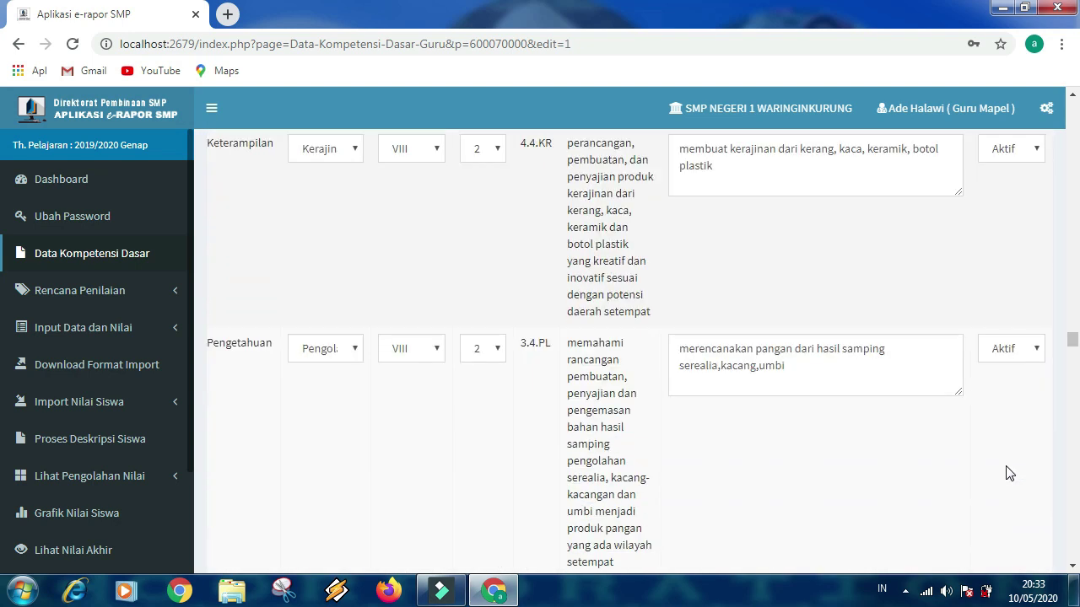
{"action": "scroll", "coordinate": [1010, 473], "scroll_direction": "down", "scroll_amount": 5}
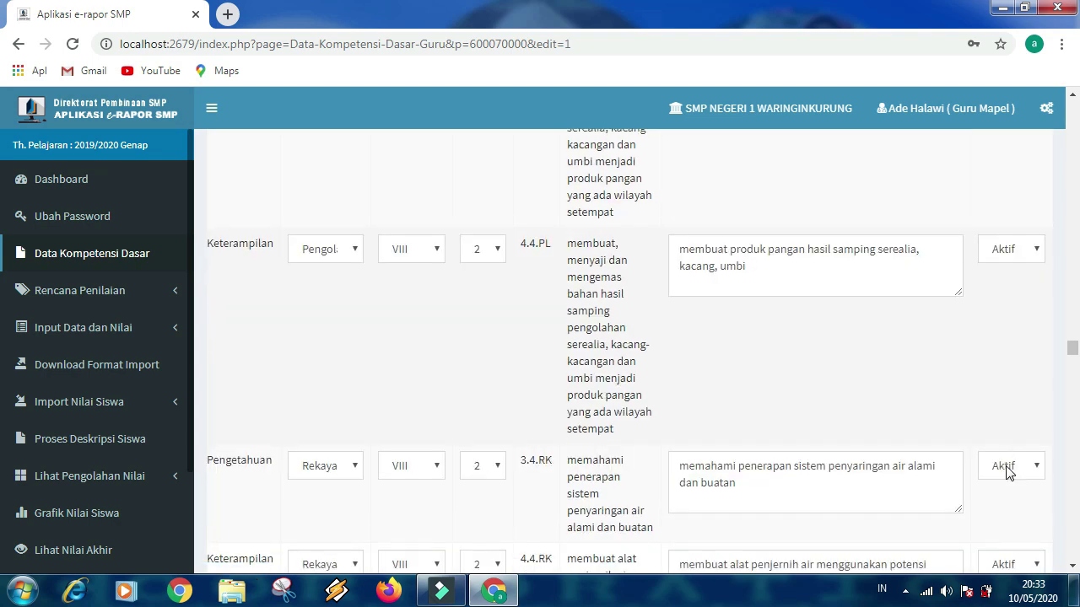
{"action": "scroll", "coordinate": [1010, 473], "scroll_direction": "down", "scroll_amount": 1}
{"action": "scroll", "coordinate": [1001, 434], "scroll_direction": "down", "scroll_amount": 2}
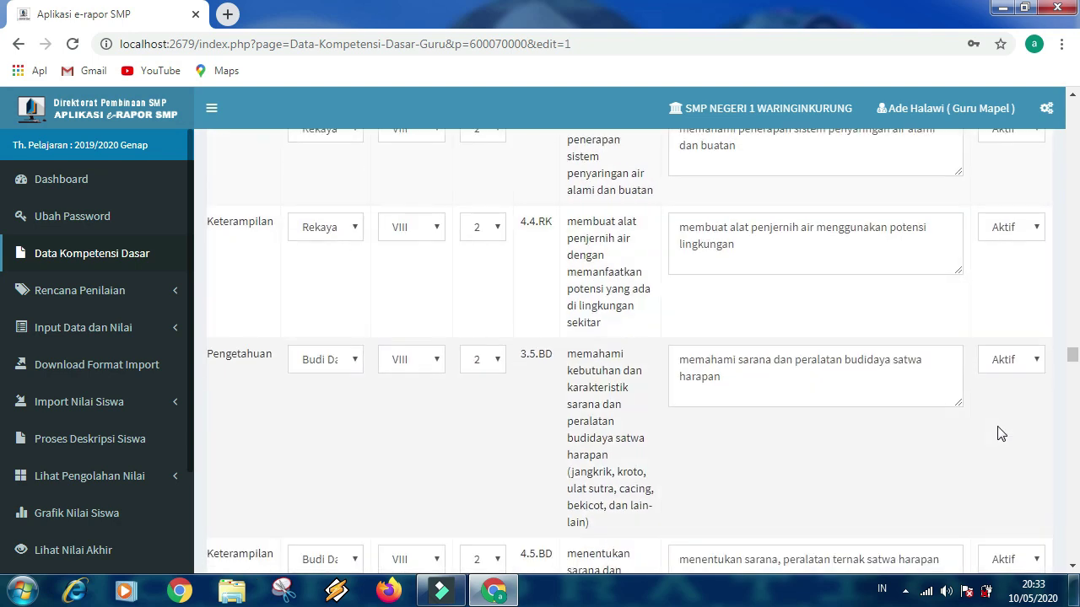
{"action": "scroll", "coordinate": [1000, 434], "scroll_direction": "down", "scroll_amount": 4}
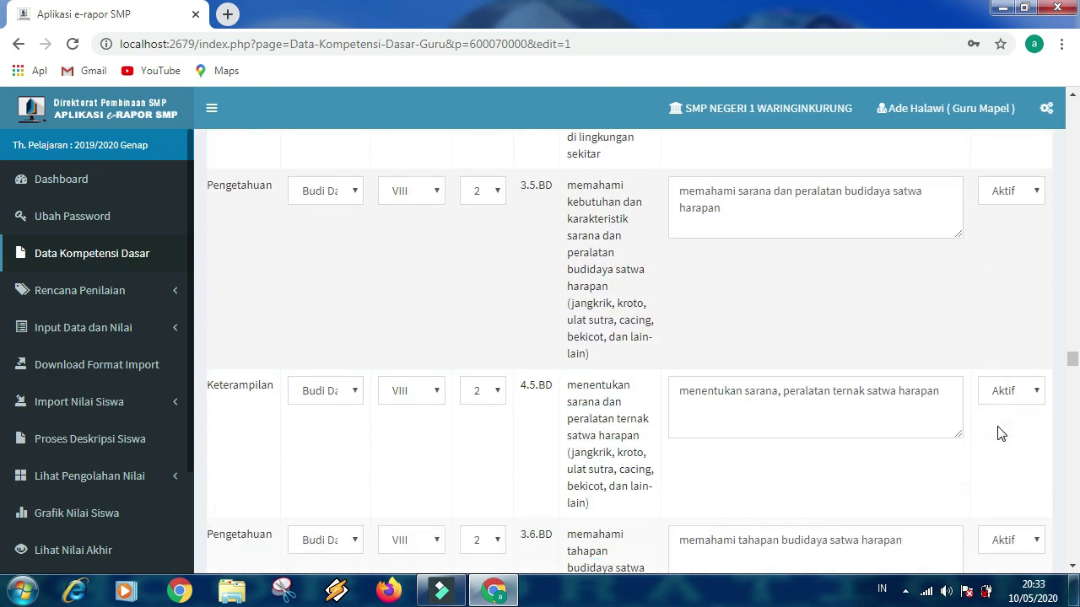
{"action": "scroll", "coordinate": [1001, 434], "scroll_direction": "down", "scroll_amount": 1}
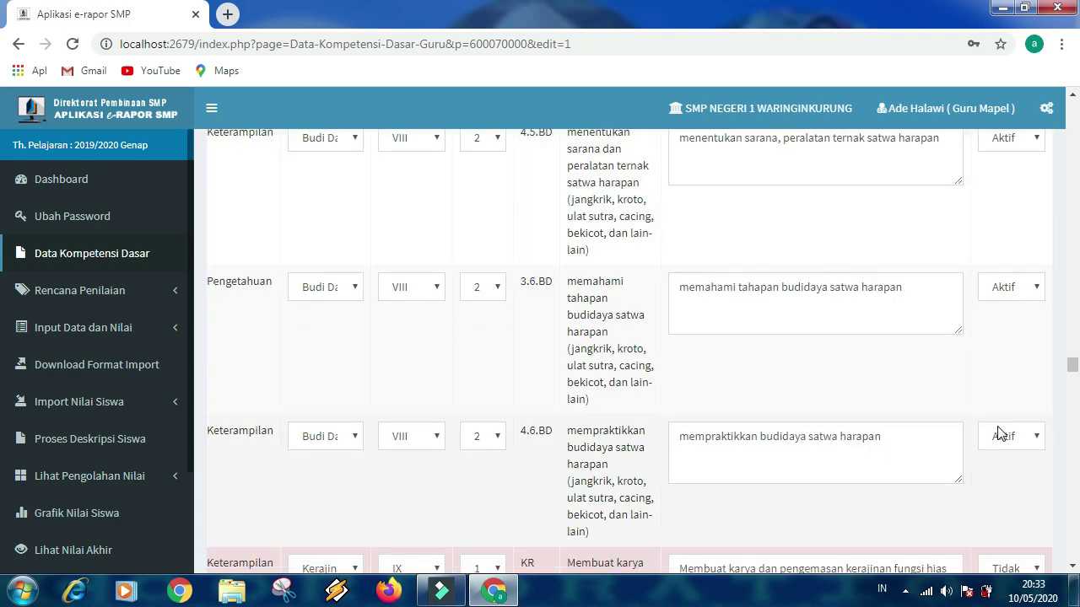
{"action": "scroll", "coordinate": [1000, 434], "scroll_direction": "down", "scroll_amount": 1}
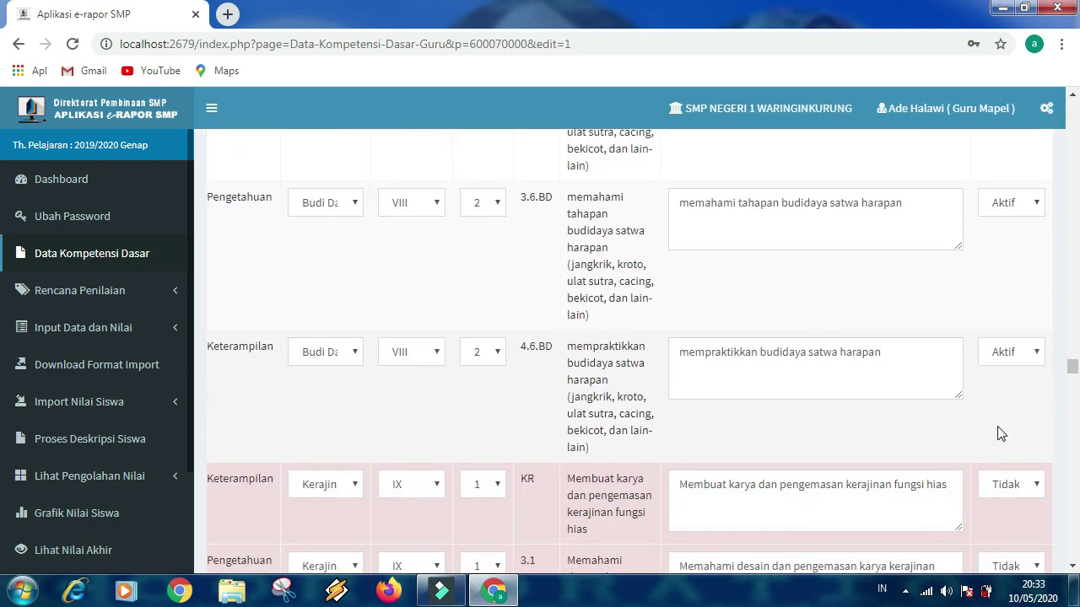
{"action": "scroll", "coordinate": [1000, 434], "scroll_direction": "down", "scroll_amount": 1}
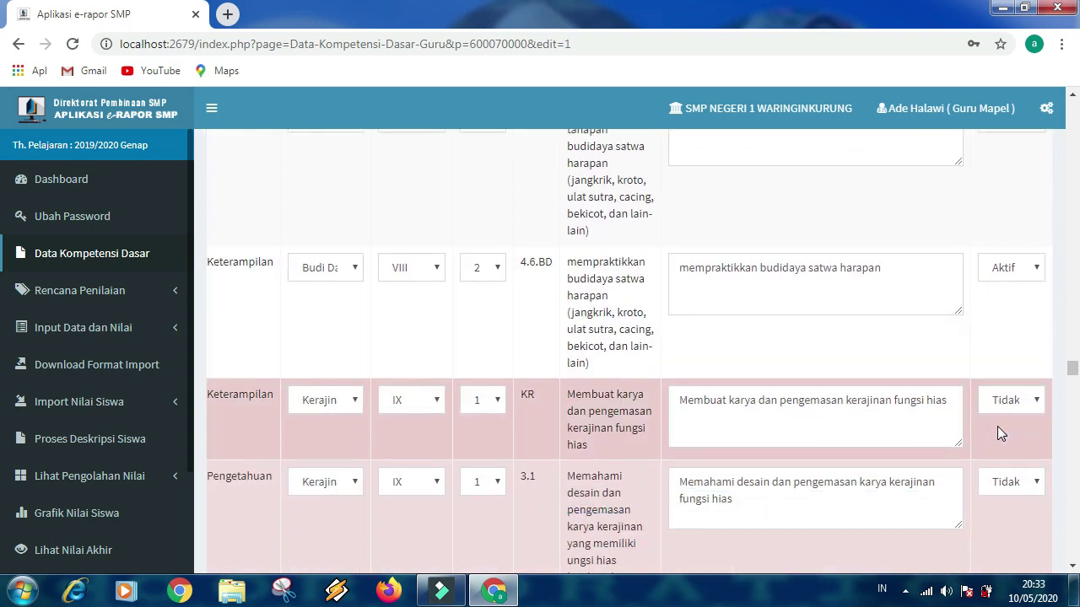
{"action": "scroll", "coordinate": [552, 473], "scroll_direction": "down", "scroll_amount": 1}
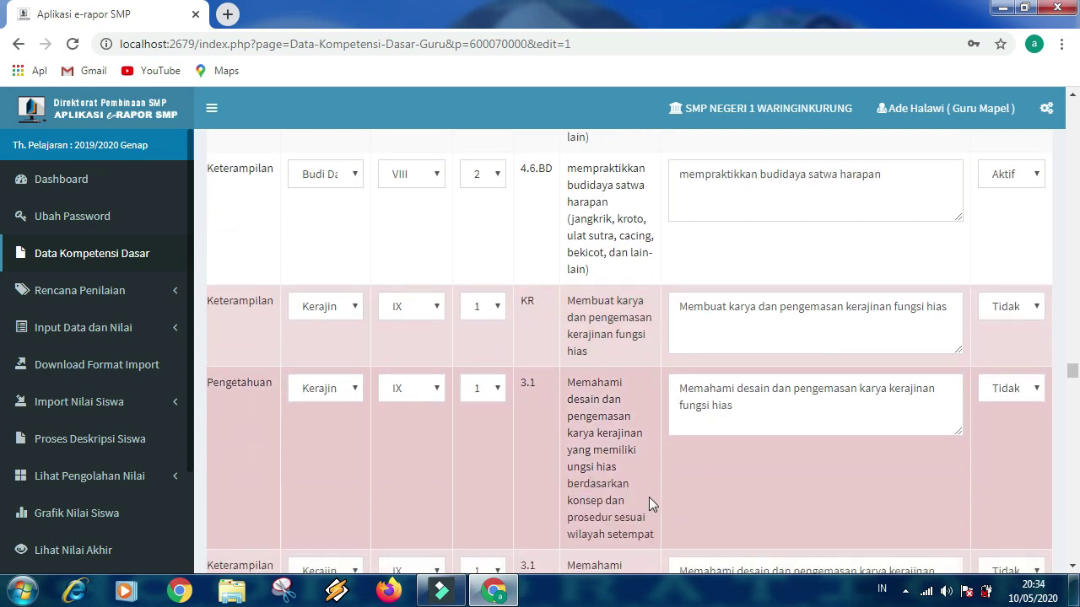
{"action": "scroll", "coordinate": [647, 497], "scroll_direction": "down", "scroll_amount": 4}
{"action": "scroll", "coordinate": [948, 472], "scroll_direction": "down", "scroll_amount": 1}
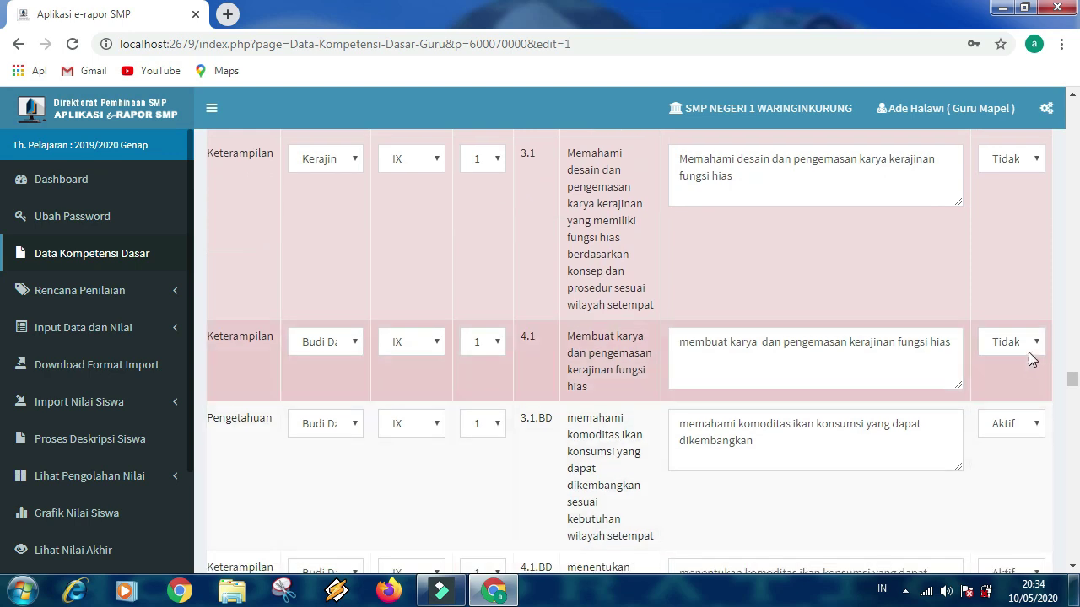
Set Kelas IX competencies 3.1.BD, 4.1.BD, 3.1.KR and 4.1.KR to Tidak Aktif.
{"action": "left_click", "coordinate": [1022, 350]}
{"action": "left_click", "coordinate": [1023, 349]}
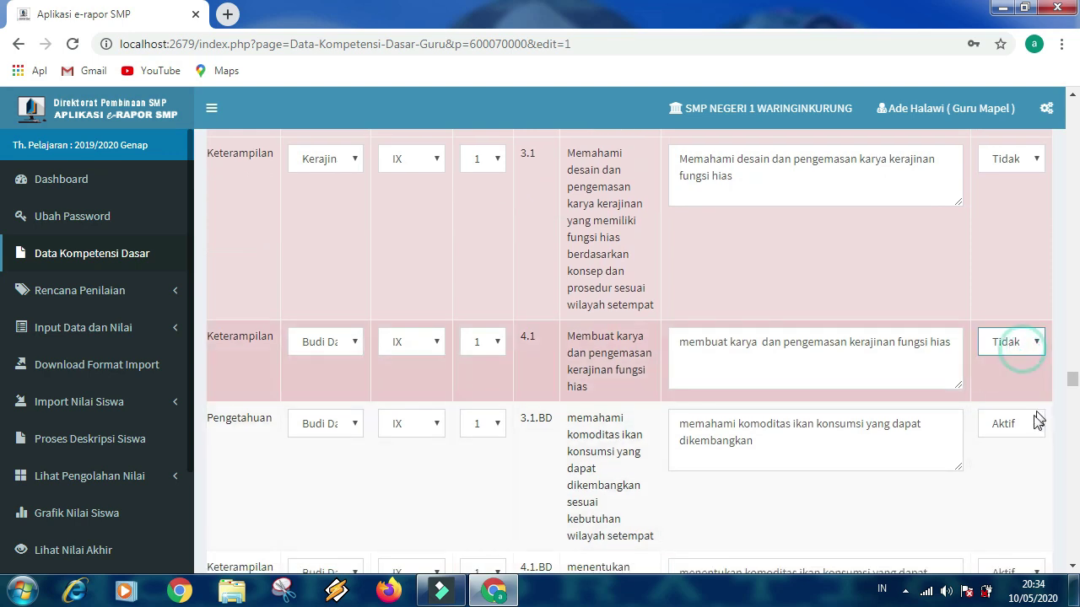
{"action": "left_click", "coordinate": [1023, 424]}
{"action": "left_click", "coordinate": [1008, 468]}
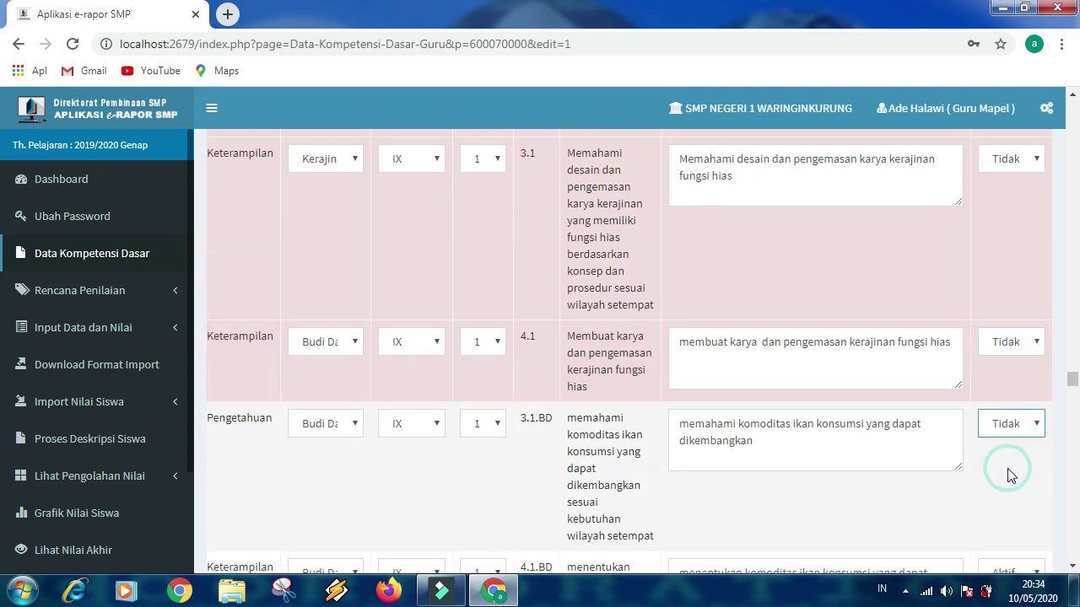
{"action": "scroll", "coordinate": [995, 472], "scroll_direction": "down", "scroll_amount": 2}
{"action": "left_click", "coordinate": [1033, 406]}
{"action": "left_click", "coordinate": [1012, 443]}
{"action": "scroll", "coordinate": [1008, 449], "scroll_direction": "down", "scroll_amount": 2}
{"action": "left_click", "coordinate": [1004, 390]}
{"action": "left_click", "coordinate": [1001, 426]}
{"action": "scroll", "coordinate": [1008, 439], "scroll_direction": "down", "scroll_amount": 2}
{"action": "left_click", "coordinate": [1010, 452]}
{"action": "left_click", "coordinate": [1003, 470]}
Set Kelas IX competencies 3.1.PL, 4.1.PL, 3.1.RK and 4.1.RK to Tidak Aktif.
{"action": "scroll", "coordinate": [1000, 475], "scroll_direction": "down", "scroll_amount": 2}
{"action": "left_click", "coordinate": [1012, 465]}
{"action": "left_click", "coordinate": [1003, 498]}
{"action": "scroll", "coordinate": [1007, 501], "scroll_direction": "down", "scroll_amount": 2}
{"action": "scroll", "coordinate": [1007, 500], "scroll_direction": "down", "scroll_amount": 2}
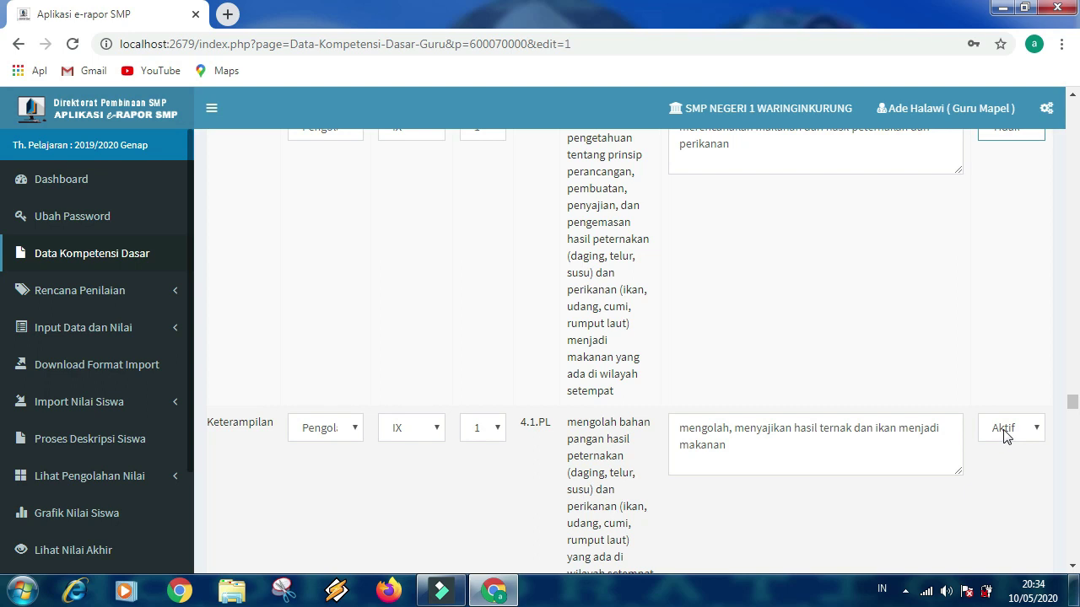
{"action": "left_click", "coordinate": [1004, 431]}
{"action": "left_click", "coordinate": [1011, 466]}
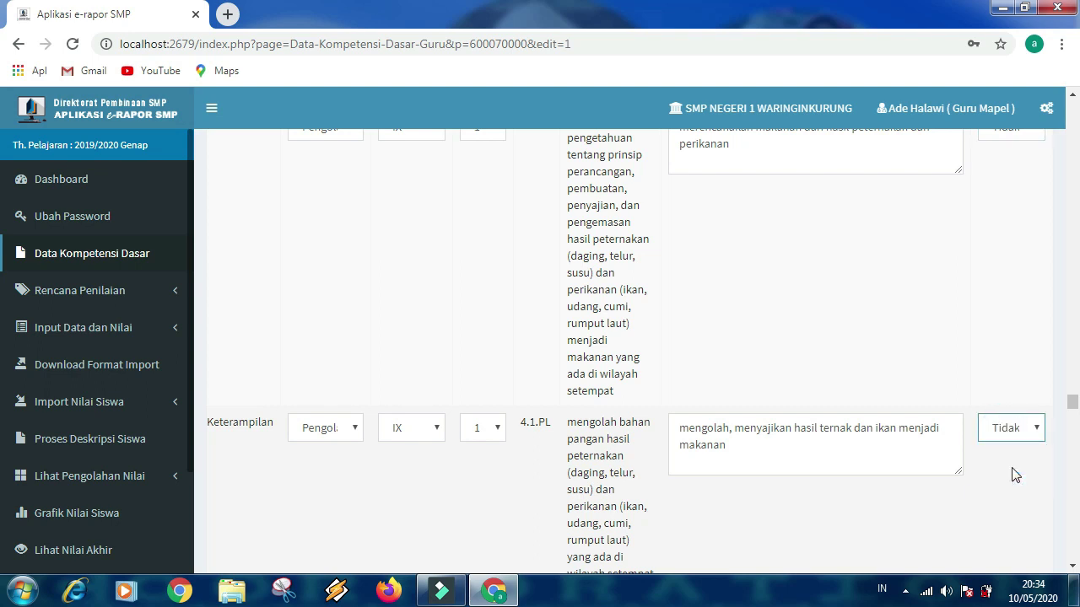
{"action": "scroll", "coordinate": [1015, 475], "scroll_direction": "down", "scroll_amount": 3}
{"action": "left_click", "coordinate": [1012, 361]}
{"action": "left_click", "coordinate": [1012, 396]}
{"action": "scroll", "coordinate": [1015, 422], "scroll_direction": "down", "scroll_amount": 2}
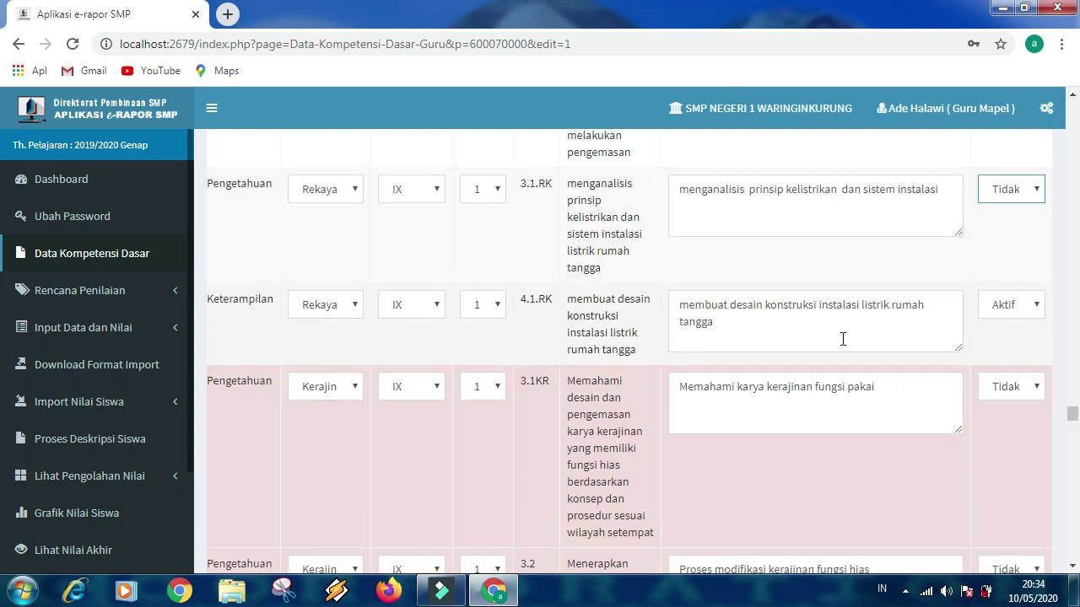
{"action": "left_click", "coordinate": [1022, 311]}
{"action": "left_click", "coordinate": [1011, 340]}
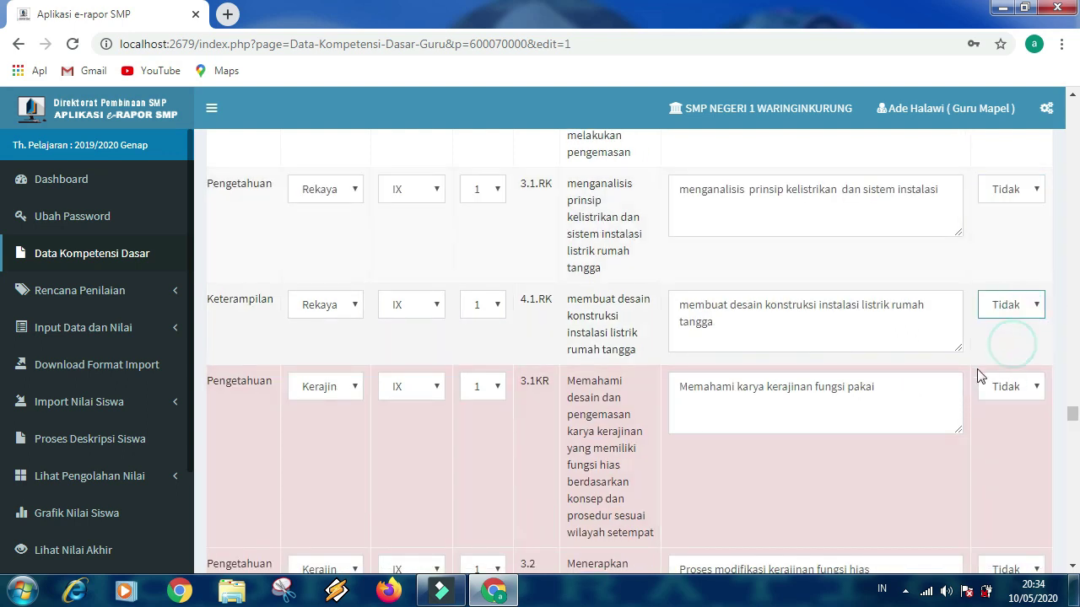
Set Kelas IX competencies 3.2.BD, 4.2.BD, 3.2.KR and 4.2.KR to Tidak Aktif.
{"action": "scroll", "coordinate": [972, 372], "scroll_direction": "down", "scroll_amount": 2}
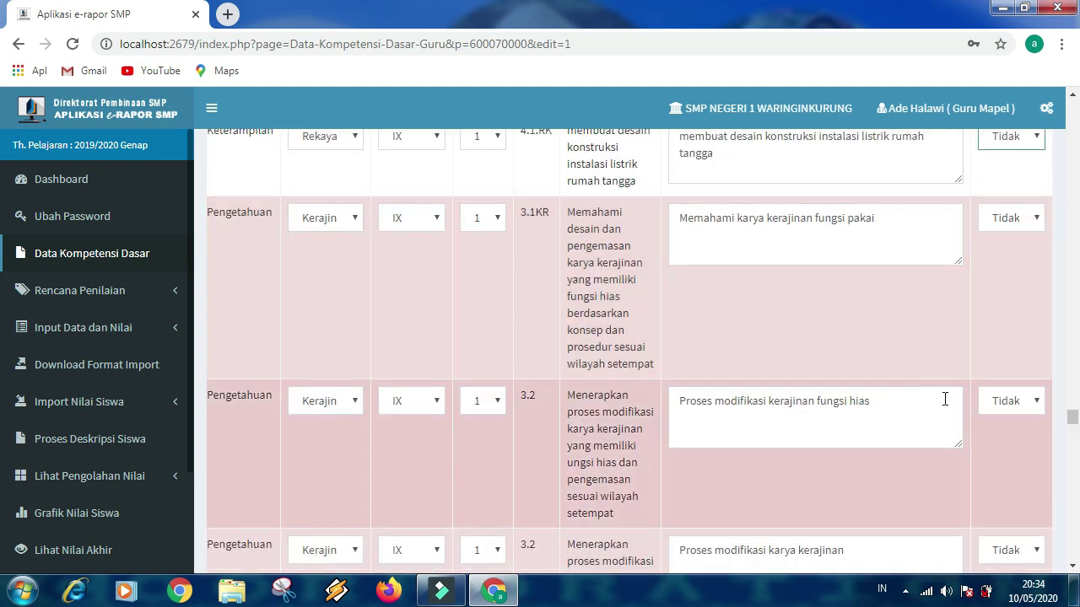
{"action": "scroll", "coordinate": [945, 399], "scroll_direction": "down", "scroll_amount": 2}
{"action": "scroll", "coordinate": [819, 447], "scroll_direction": "down", "scroll_amount": 1}
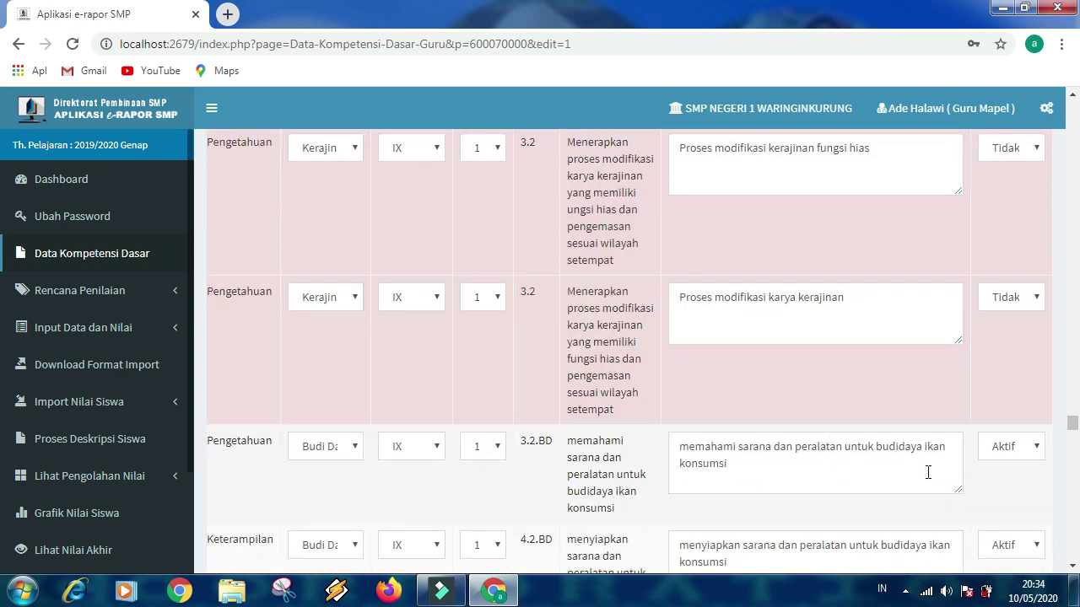
{"action": "left_click", "coordinate": [1022, 455]}
{"action": "left_click", "coordinate": [1001, 483]}
{"action": "scroll", "coordinate": [1003, 488], "scroll_direction": "down", "scroll_amount": 2}
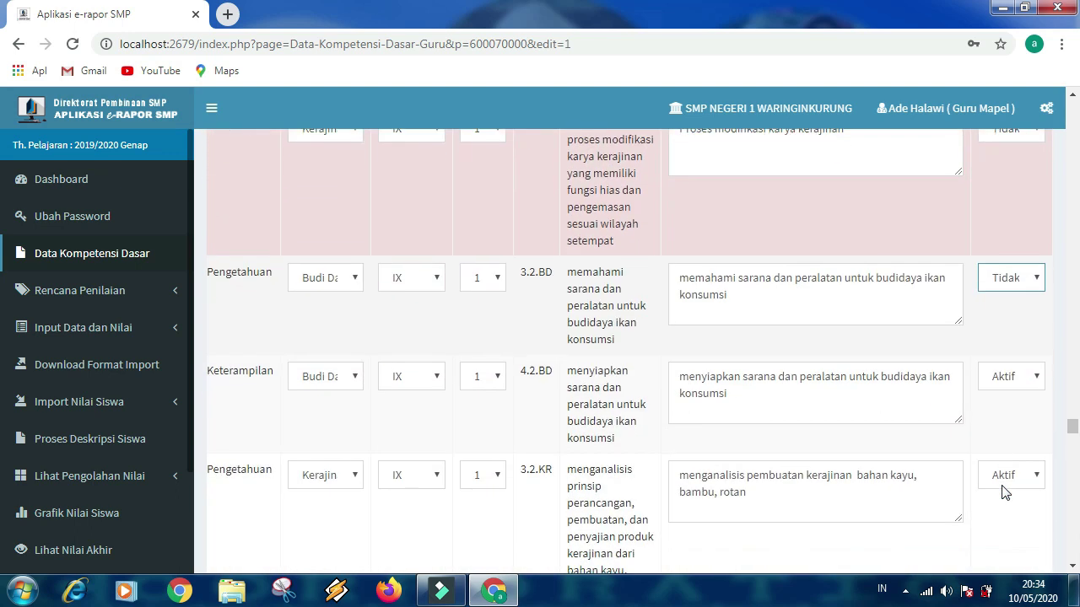
{"action": "left_click", "coordinate": [1012, 376]}
{"action": "left_click", "coordinate": [1008, 416]}
{"action": "left_click", "coordinate": [1008, 476]}
{"action": "left_click", "coordinate": [1008, 513]}
{"action": "scroll", "coordinate": [1004, 506], "scroll_direction": "down", "scroll_amount": 3}
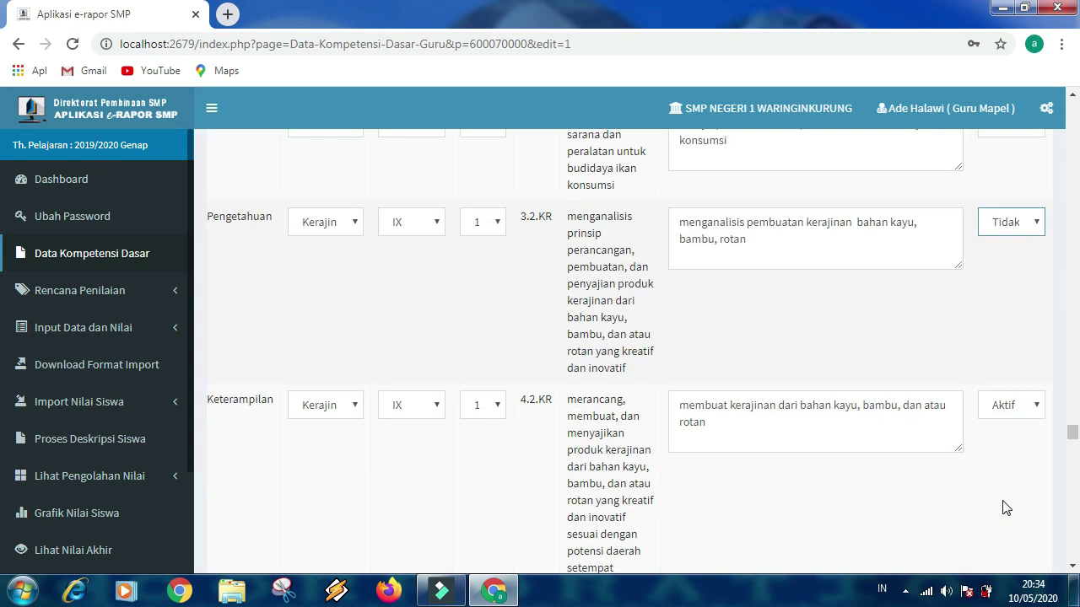
{"action": "left_click", "coordinate": [1003, 405]}
{"action": "left_click", "coordinate": [1004, 445]}
Set Kelas IX competencies 3.2.PL, 4.2.PL, 3.2.RK, 4.2.RK and 3.3.BD to Tidak Aktif.
{"action": "scroll", "coordinate": [987, 452], "scroll_direction": "down", "scroll_amount": 2}
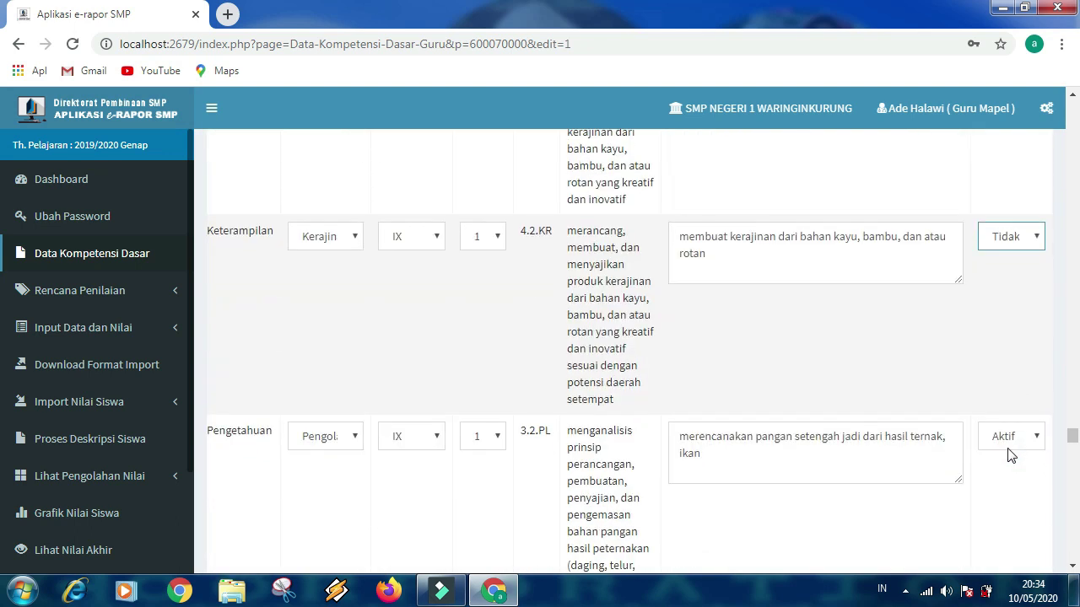
{"action": "left_click", "coordinate": [1006, 447]}
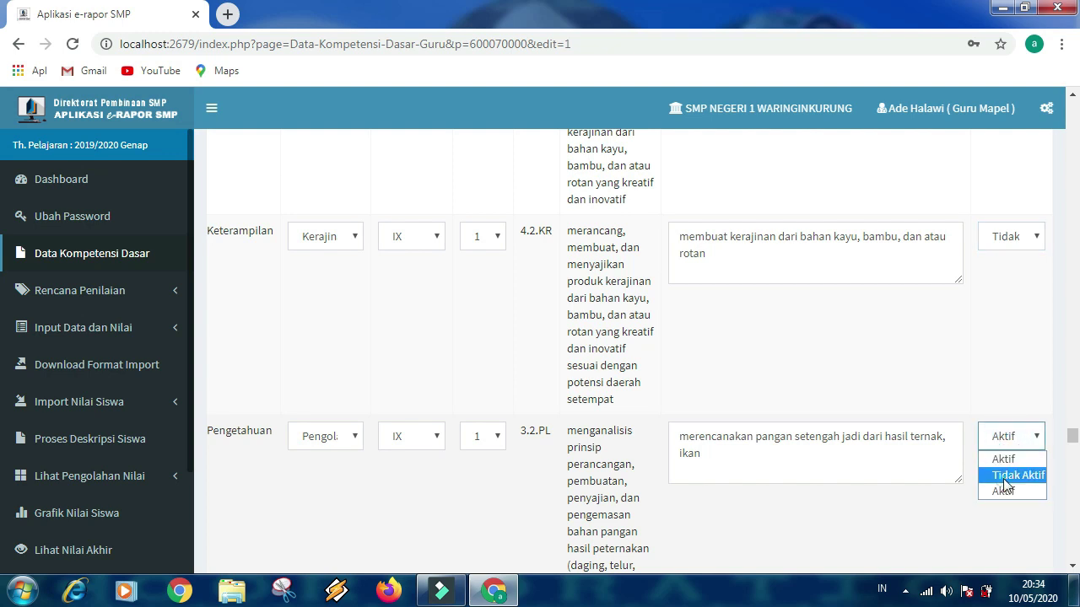
{"action": "left_click", "coordinate": [1005, 475]}
{"action": "scroll", "coordinate": [1005, 481], "scroll_direction": "down", "scroll_amount": 3}
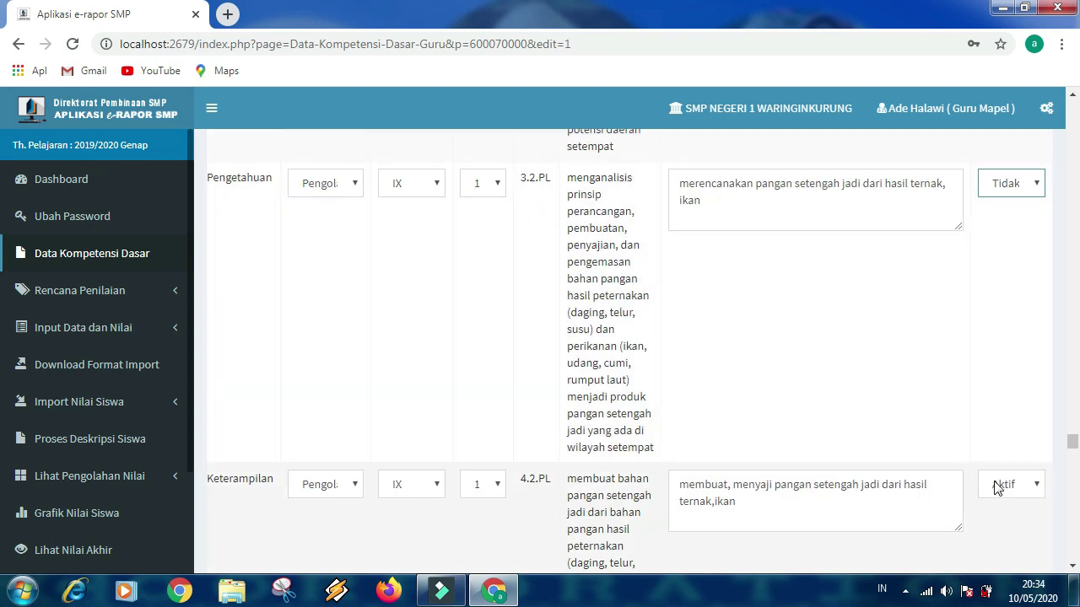
{"action": "left_click", "coordinate": [1001, 485]}
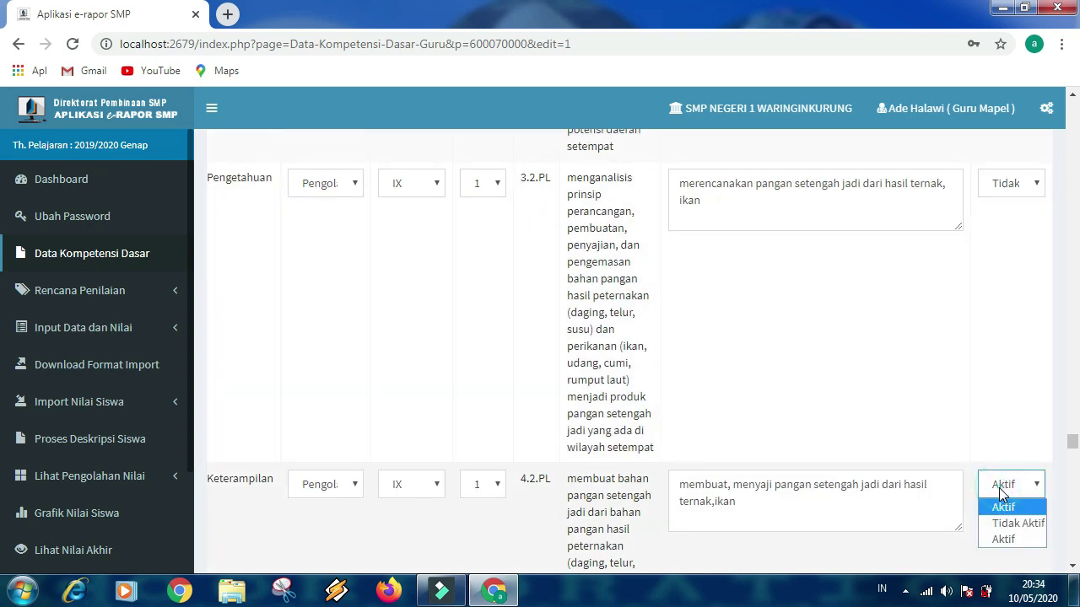
{"action": "left_click", "coordinate": [1004, 523]}
{"action": "scroll", "coordinate": [983, 397], "scroll_direction": "down", "scroll_amount": 5}
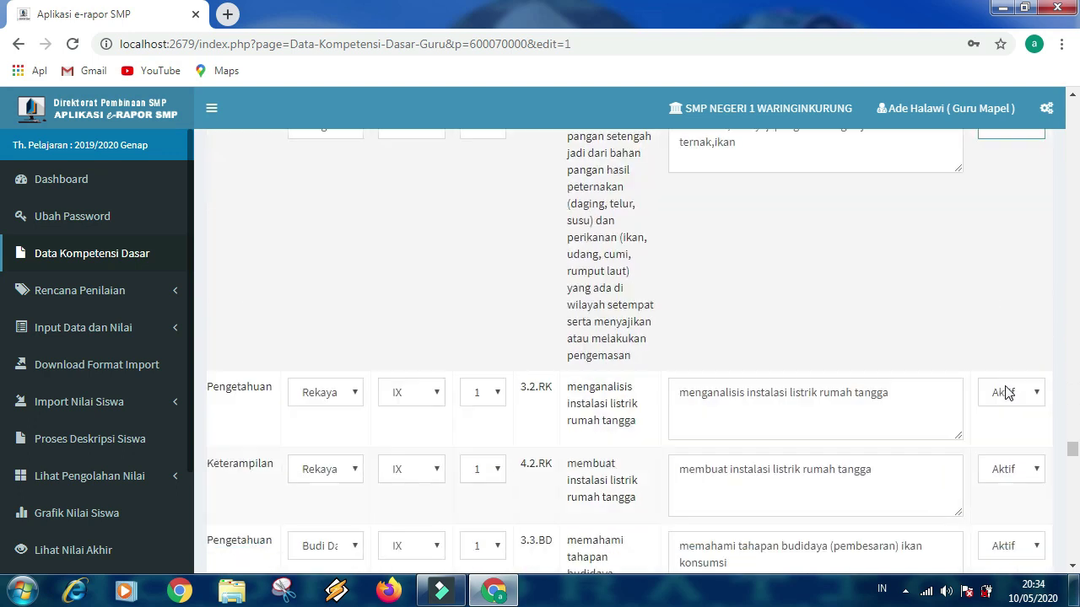
{"action": "left_click", "coordinate": [1016, 347]}
{"action": "left_click", "coordinate": [1009, 381]}
{"action": "left_click", "coordinate": [1015, 345]}
{"action": "left_click", "coordinate": [1012, 369]}
{"action": "left_click", "coordinate": [1009, 407]}
{"action": "left_click", "coordinate": [1010, 444]}
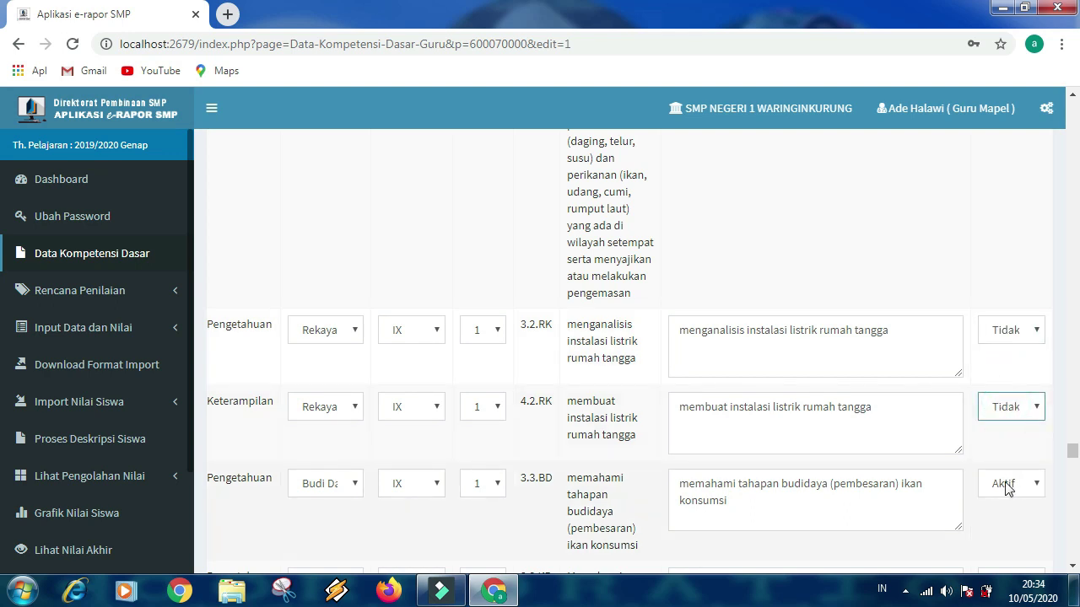
{"action": "left_click", "coordinate": [1005, 489]}
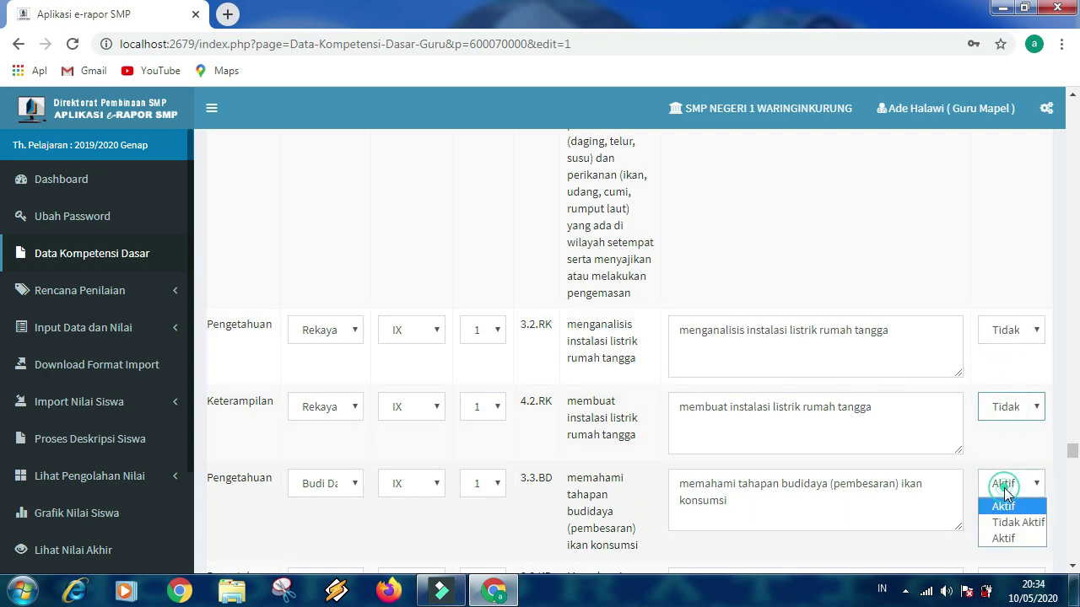
{"action": "left_click", "coordinate": [1005, 522]}
{"action": "scroll", "coordinate": [877, 448], "scroll_direction": "down", "scroll_amount": 2}
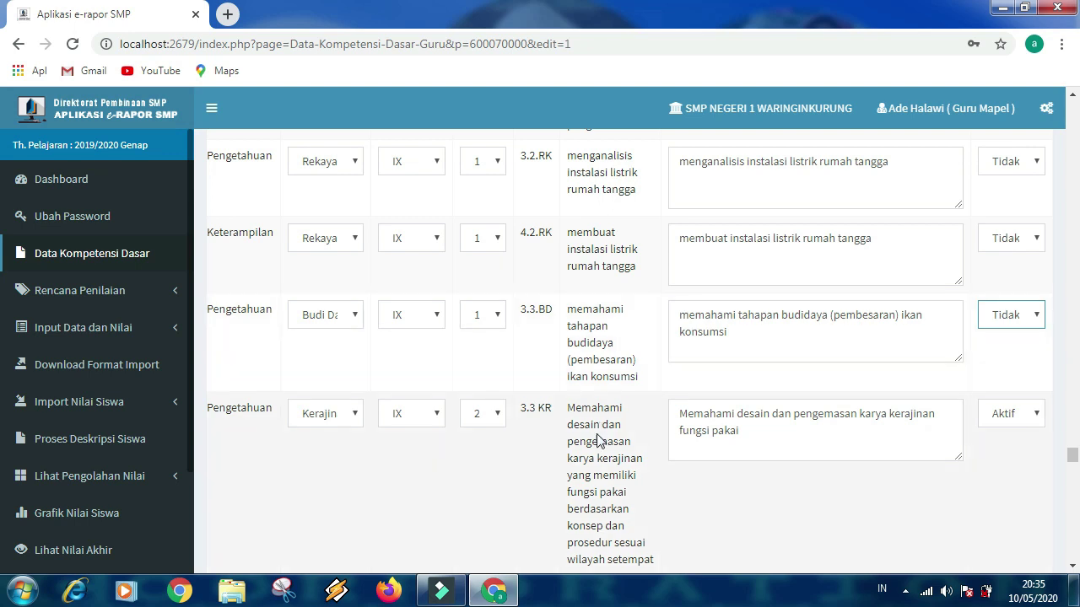
Set Kelas IX competency 4.3.BD to Tidak Aktif.
{"action": "scroll", "coordinate": [591, 437], "scroll_direction": "down", "scroll_amount": 2}
{"action": "scroll", "coordinate": [591, 437], "scroll_direction": "down", "scroll_amount": 1}
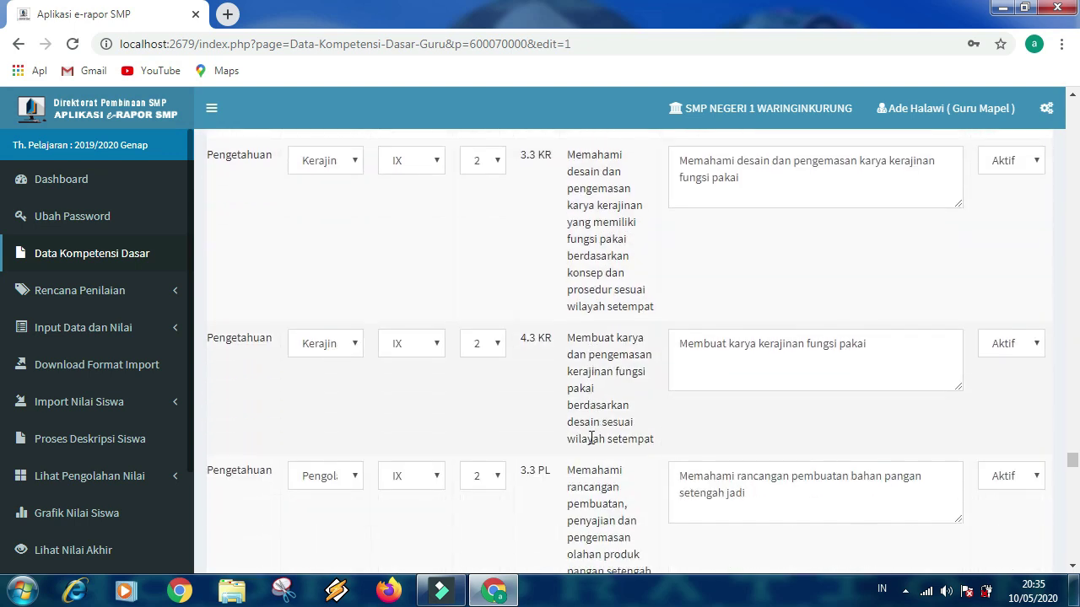
{"action": "scroll", "coordinate": [591, 437], "scroll_direction": "down", "scroll_amount": 3}
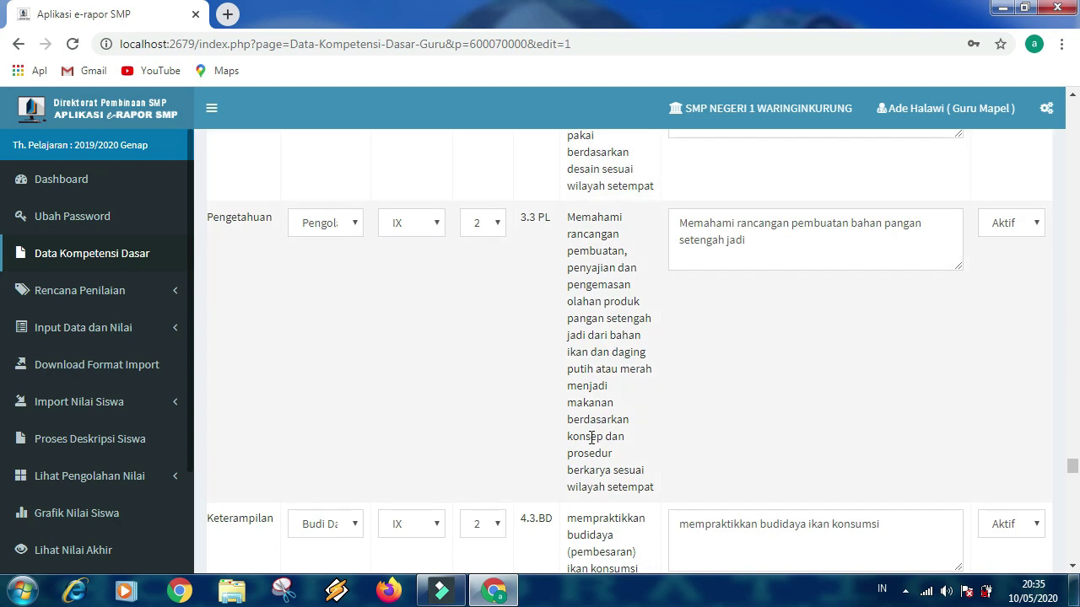
{"action": "scroll", "coordinate": [591, 437], "scroll_direction": "down", "scroll_amount": 2}
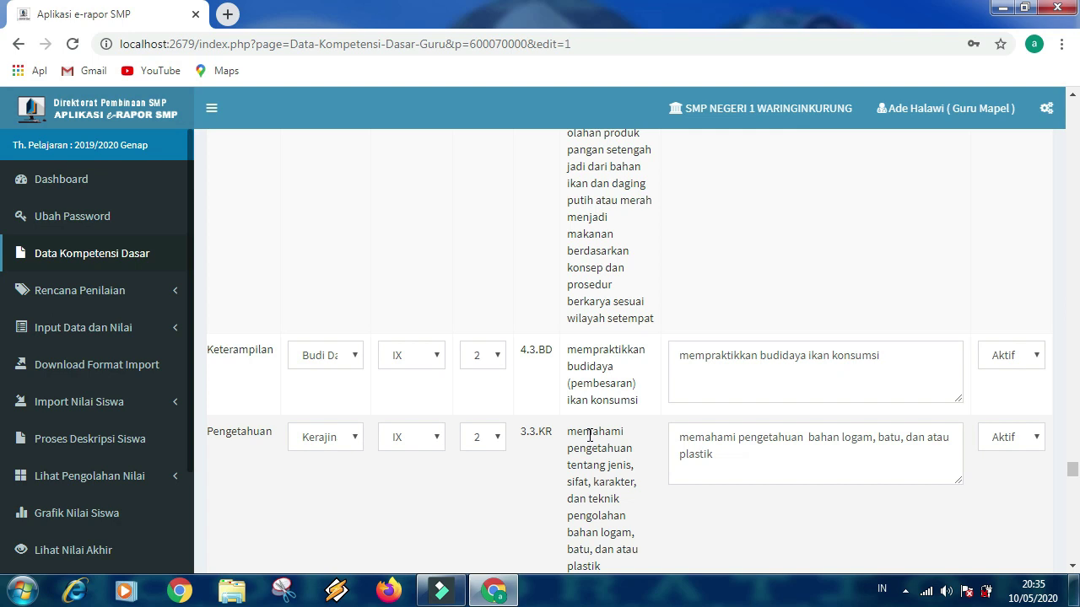
{"action": "left_click", "coordinate": [1012, 357]}
{"action": "left_click", "coordinate": [1012, 390]}
Save the competency changes with SIMPAN, acknowledge the alert, and expand Rencana Penilaian.
{"action": "scroll", "coordinate": [722, 360], "scroll_direction": "down", "scroll_amount": 2}
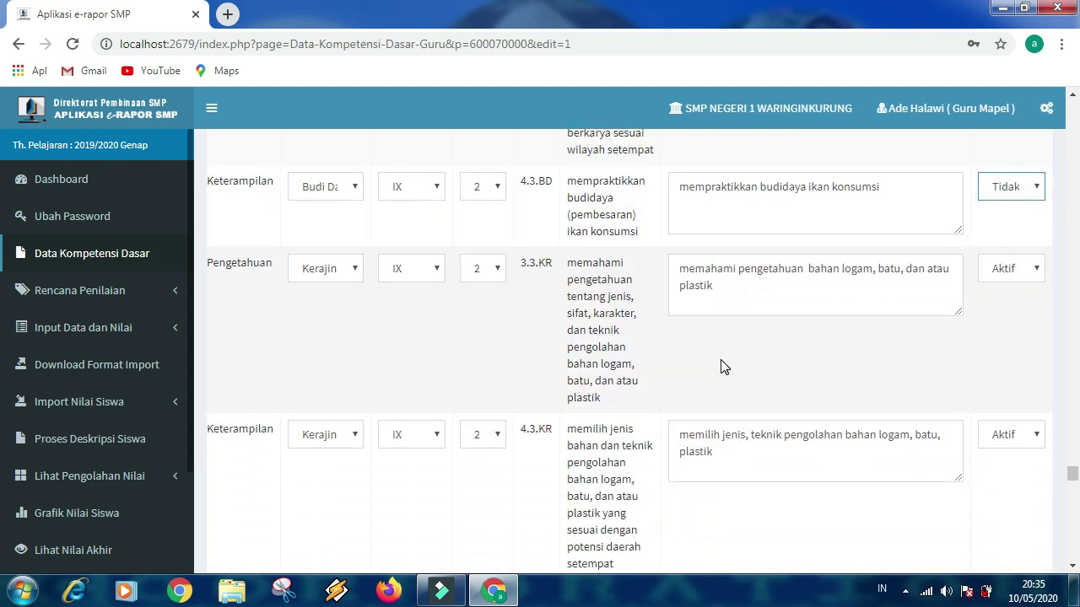
{"action": "scroll", "coordinate": [721, 365], "scroll_direction": "down", "scroll_amount": 2}
{"action": "scroll", "coordinate": [723, 366], "scroll_direction": "down", "scroll_amount": 2}
{"action": "scroll", "coordinate": [721, 365], "scroll_direction": "down", "scroll_amount": 5}
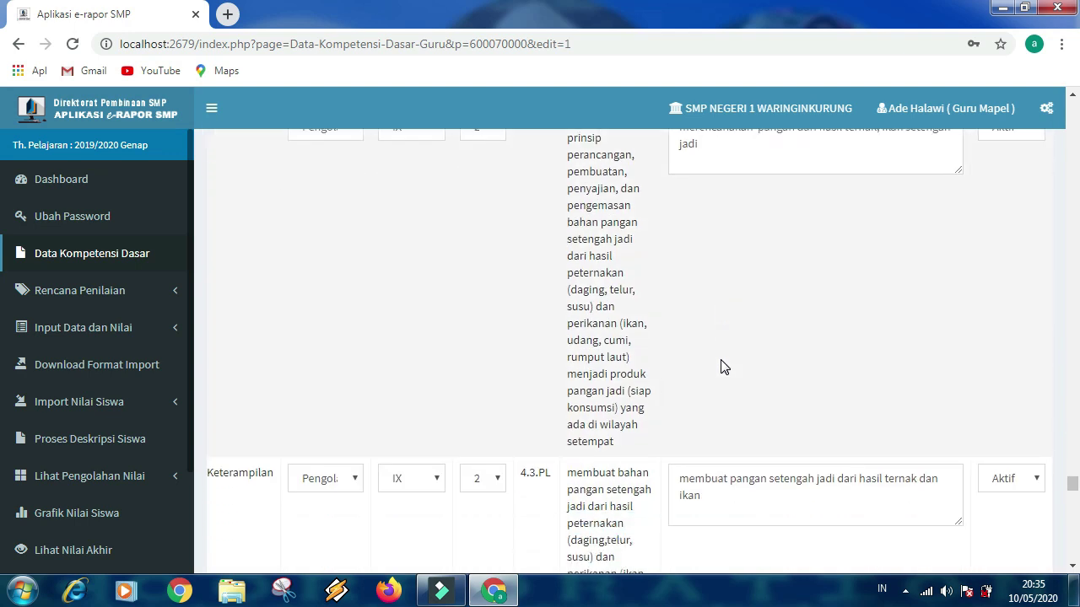
{"action": "scroll", "coordinate": [721, 360], "scroll_direction": "down", "scroll_amount": 3}
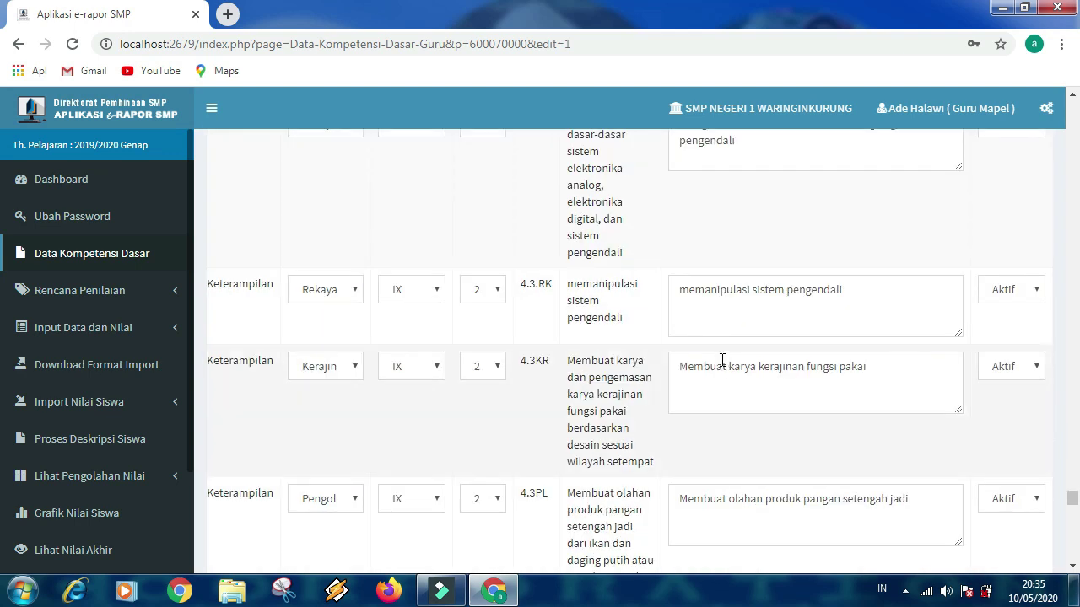
{"action": "scroll", "coordinate": [722, 360], "scroll_direction": "down", "scroll_amount": 15}
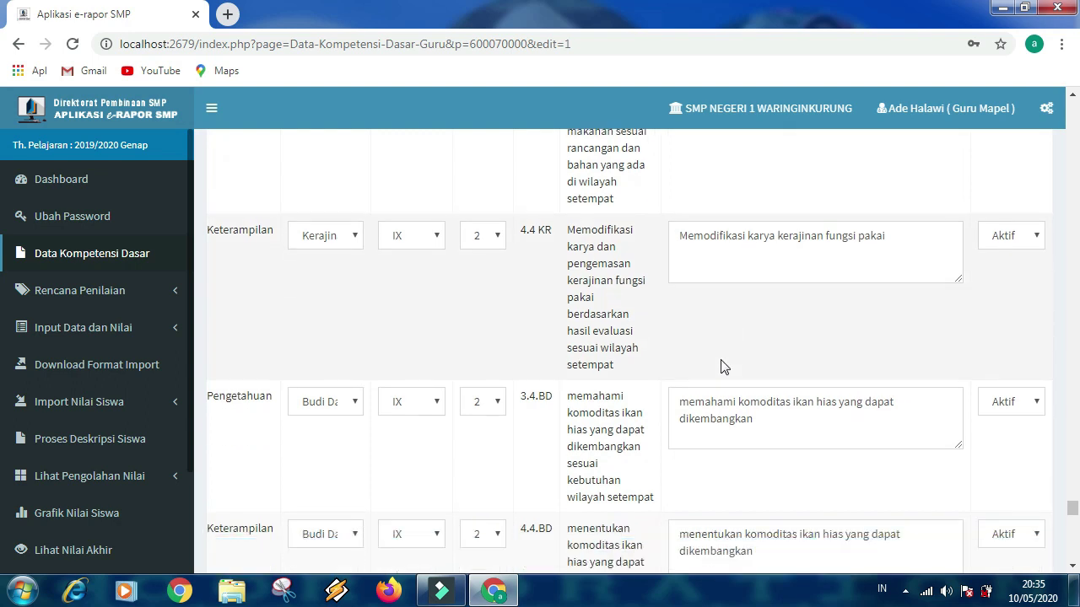
{"action": "scroll", "coordinate": [818, 380], "scroll_direction": "down", "scroll_amount": 15}
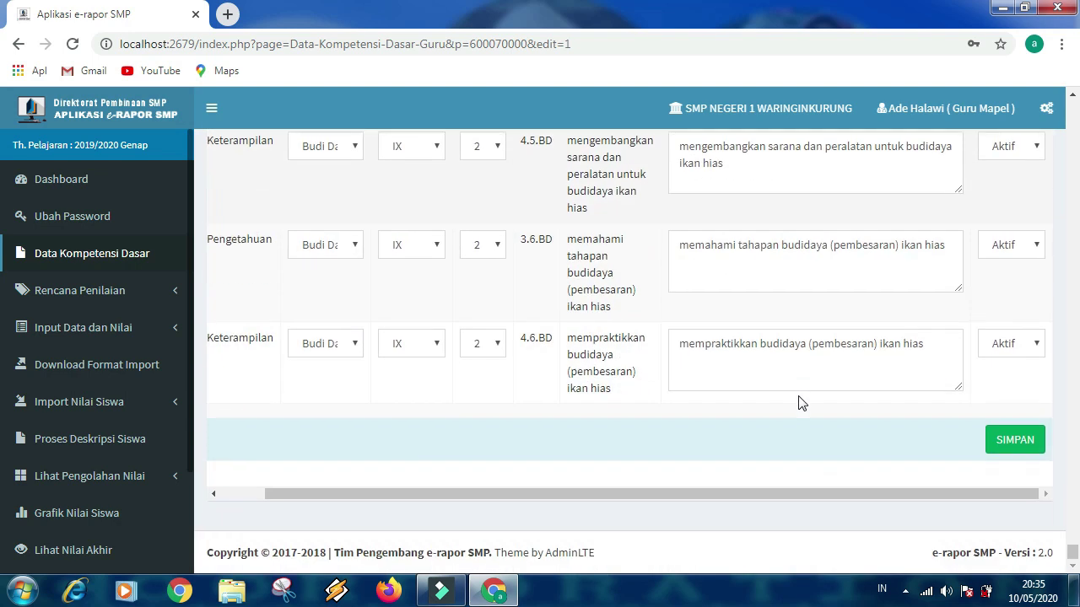
{"action": "left_click", "coordinate": [1012, 443]}
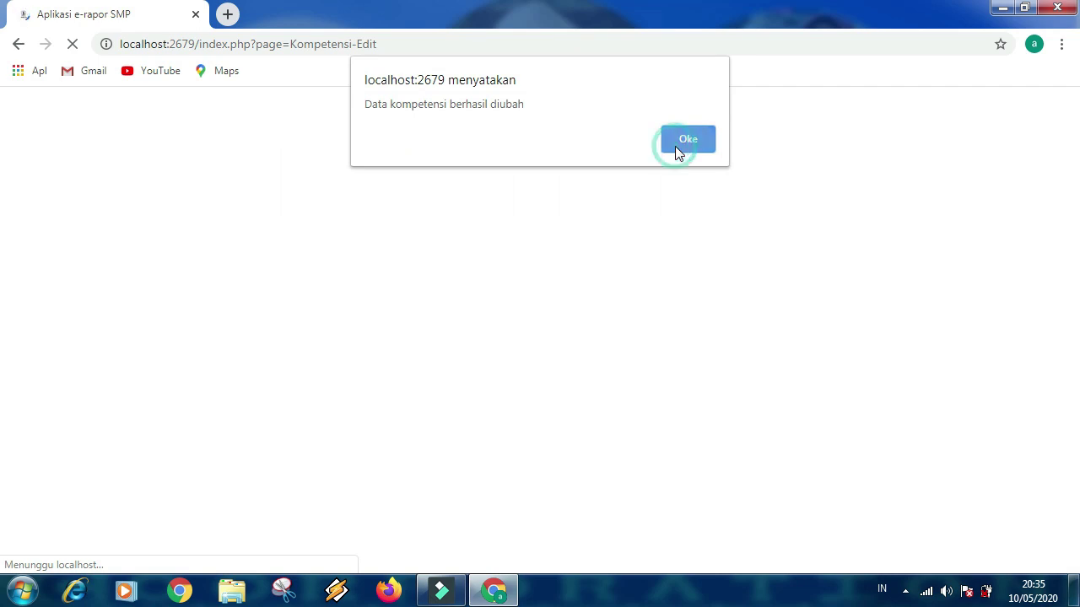
{"action": "left_click", "coordinate": [676, 147]}
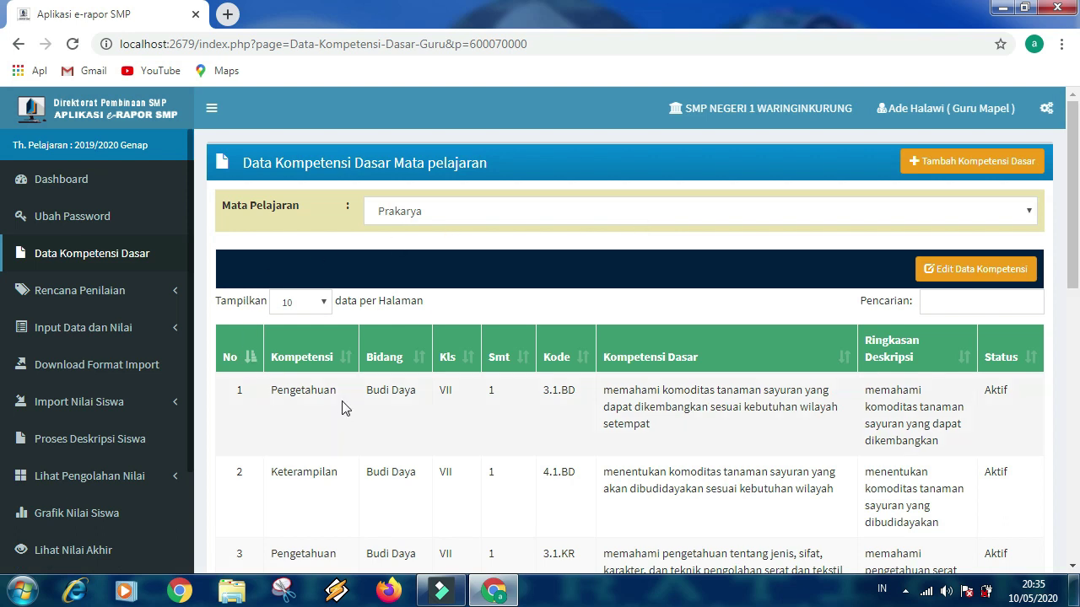
{"action": "left_click", "coordinate": [126, 295]}
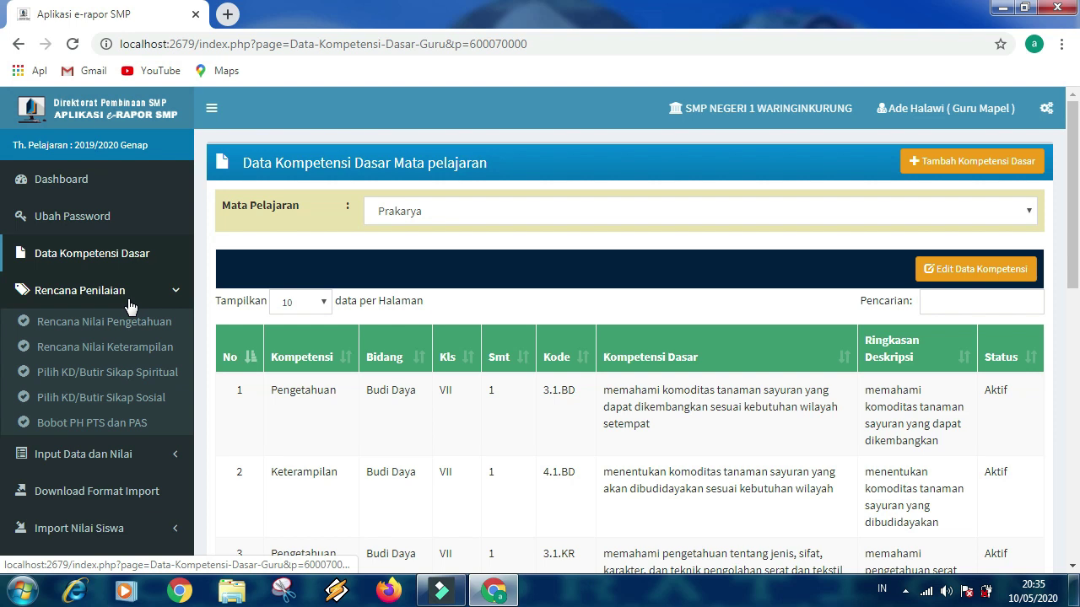
Open Rencana Nilai Pengetahuan for Kelas 9A, subject Prakarya.
{"action": "left_click", "coordinate": [89, 321]}
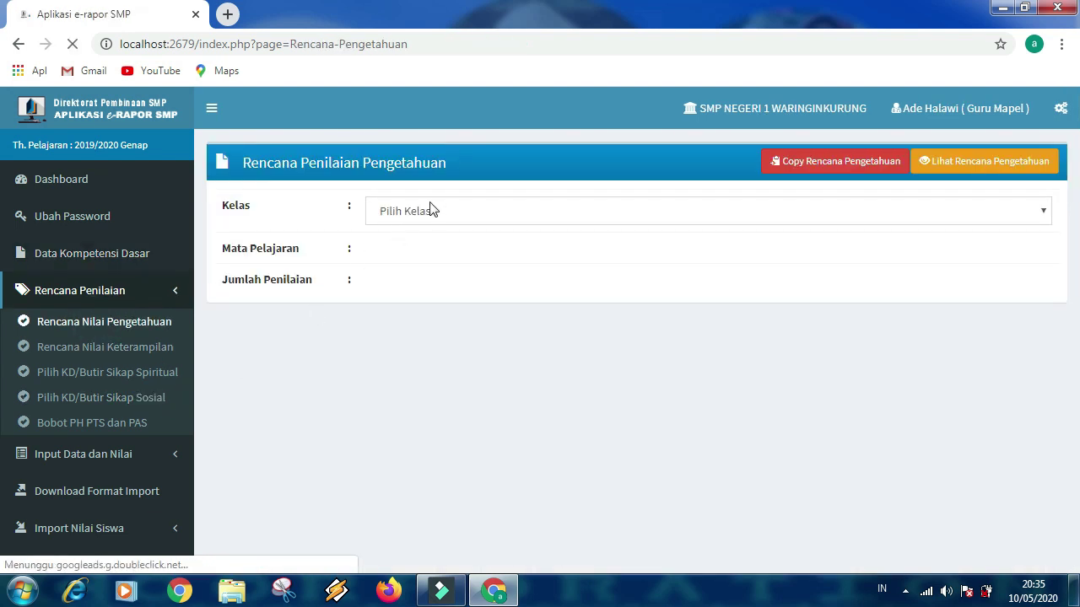
{"action": "left_click", "coordinate": [430, 209]}
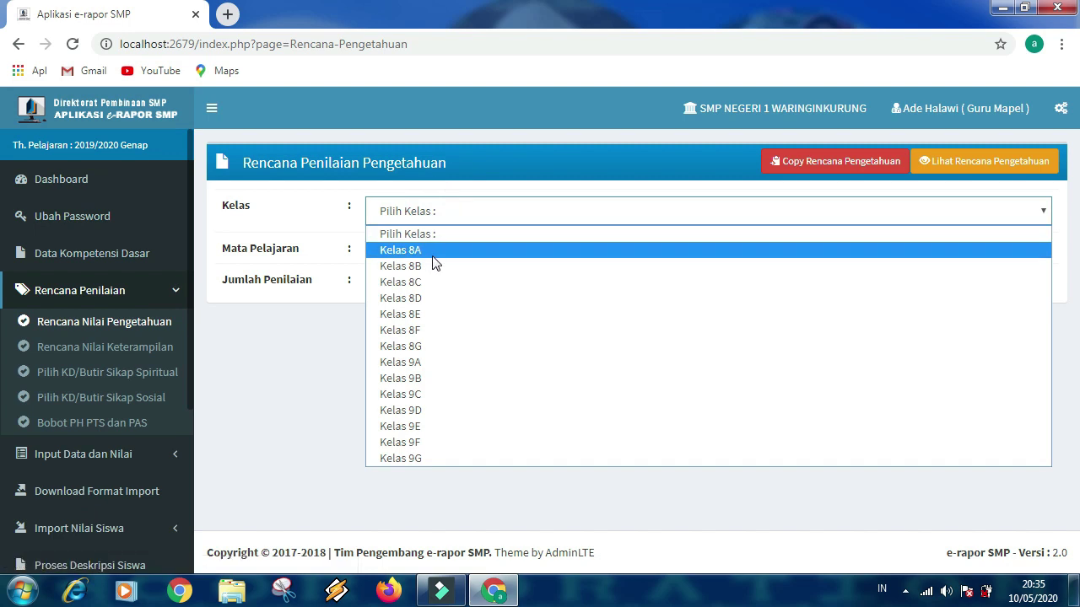
{"action": "left_click", "coordinate": [449, 361]}
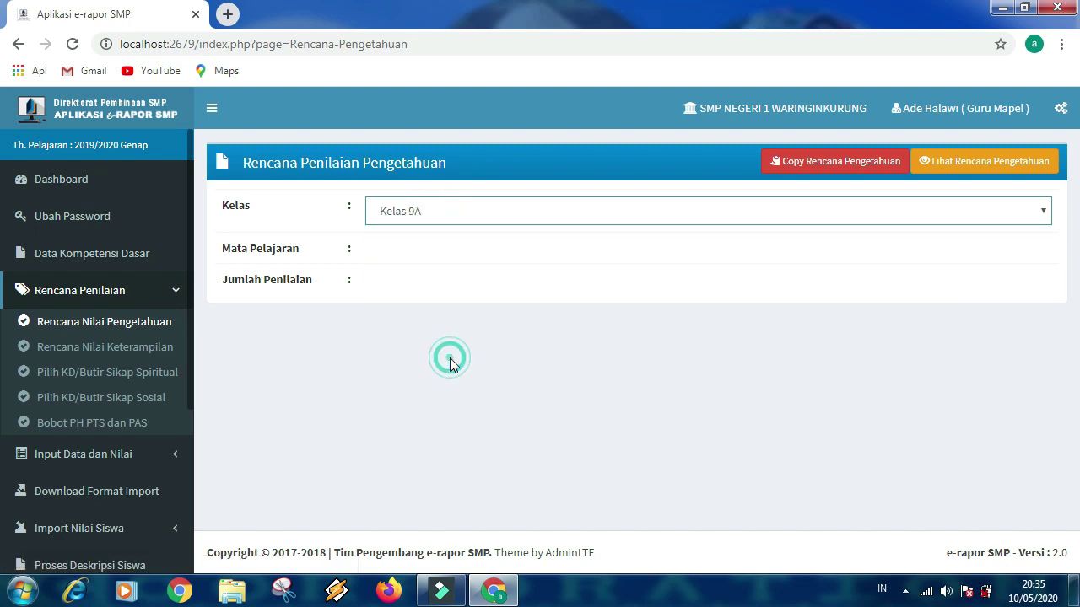
{"action": "left_click", "coordinate": [447, 253]}
{"action": "left_click", "coordinate": [432, 292]}
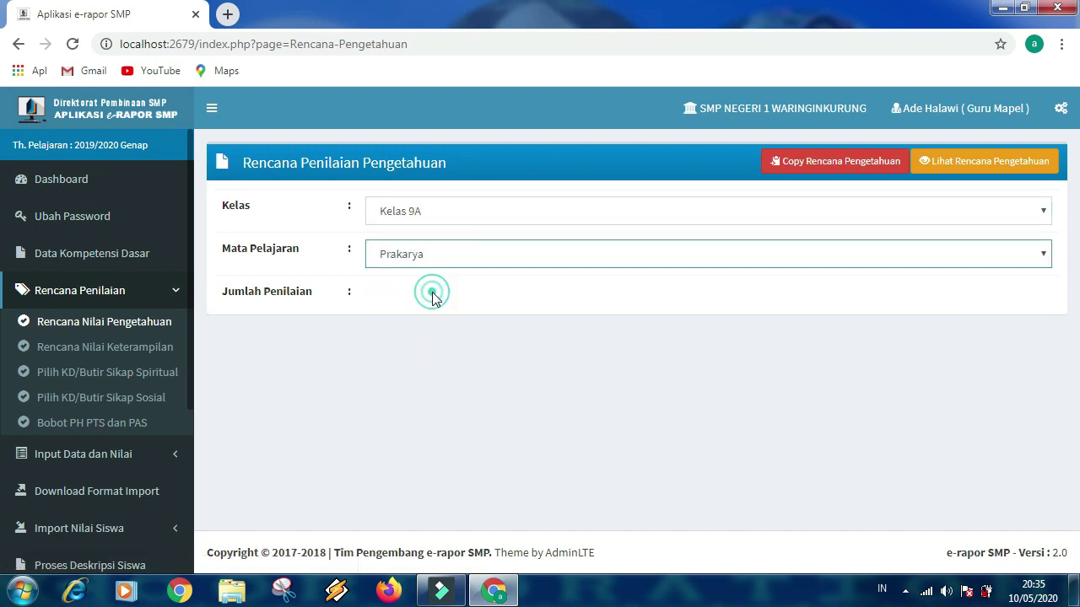
Try 3 assessments, then set Jumlah Penilaian to 1, leaving only P1.
{"action": "left_click", "coordinate": [433, 298]}
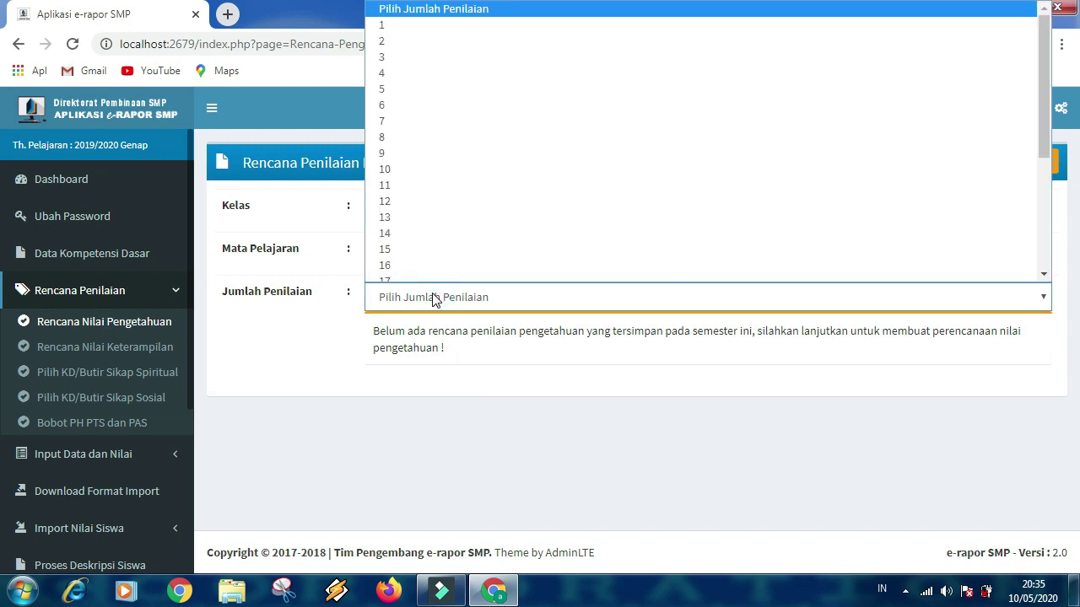
{"action": "scroll", "coordinate": [388, 97], "scroll_direction": "down", "scroll_amount": 1}
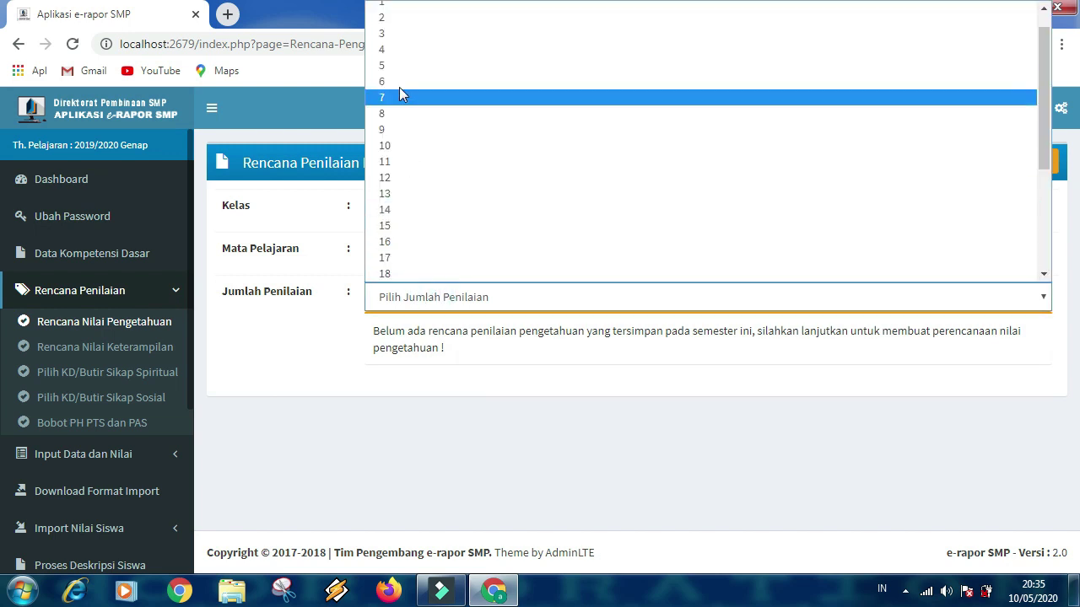
{"action": "left_click", "coordinate": [388, 41]}
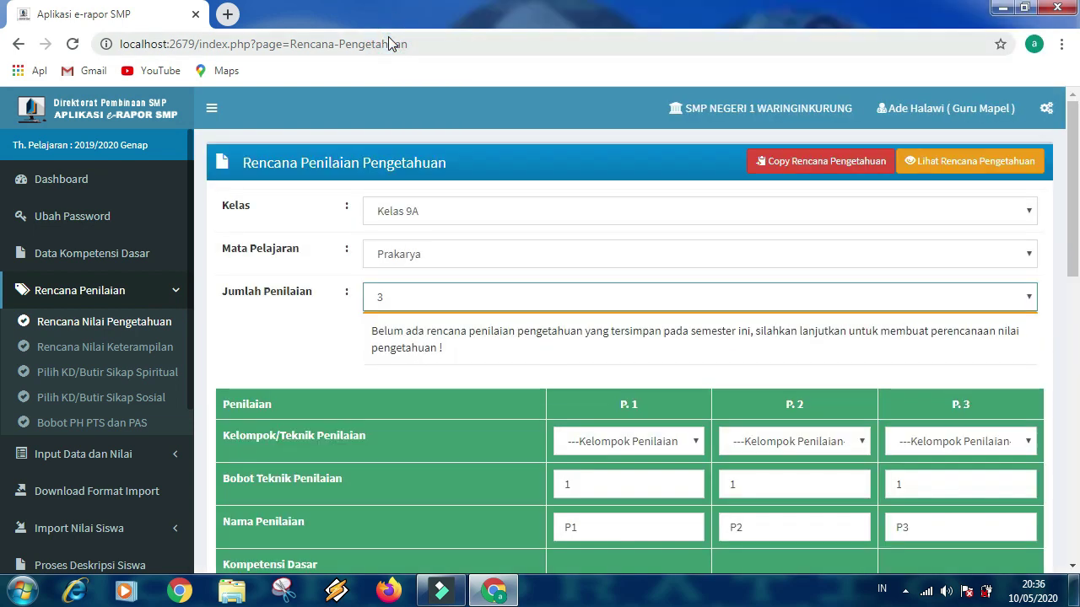
{"action": "scroll", "coordinate": [664, 413], "scroll_direction": "down", "scroll_amount": 1}
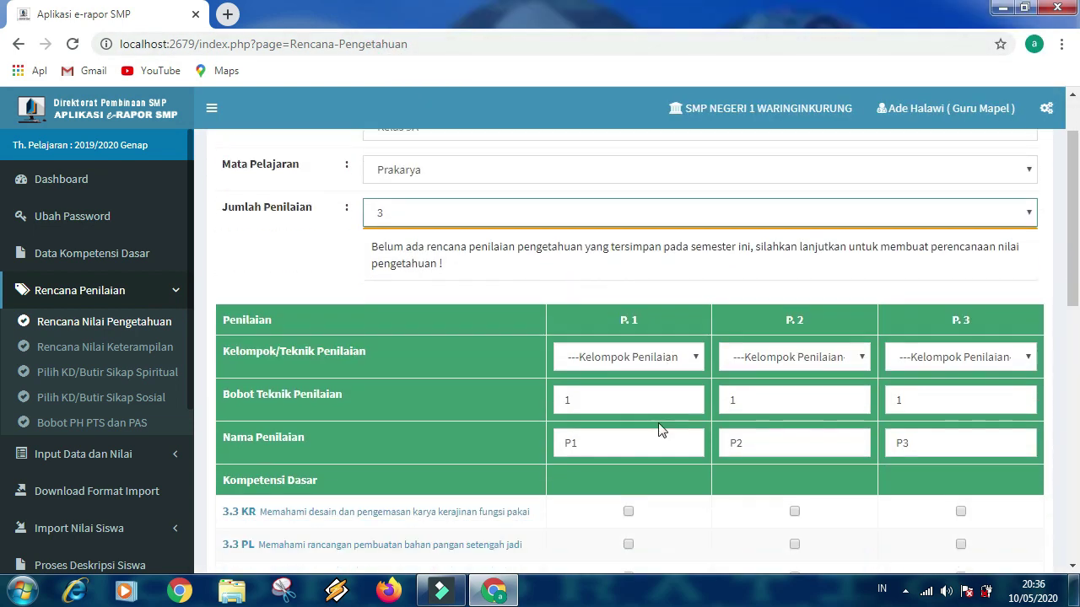
{"action": "left_click", "coordinate": [695, 357]}
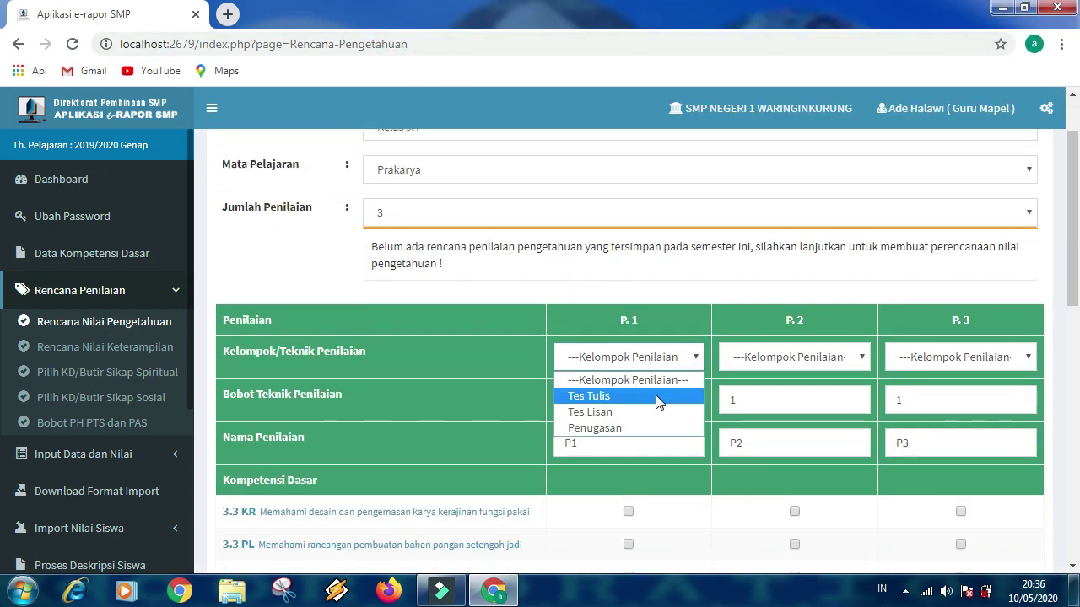
{"action": "left_click", "coordinate": [850, 357]}
{"action": "left_click", "coordinate": [851, 358]}
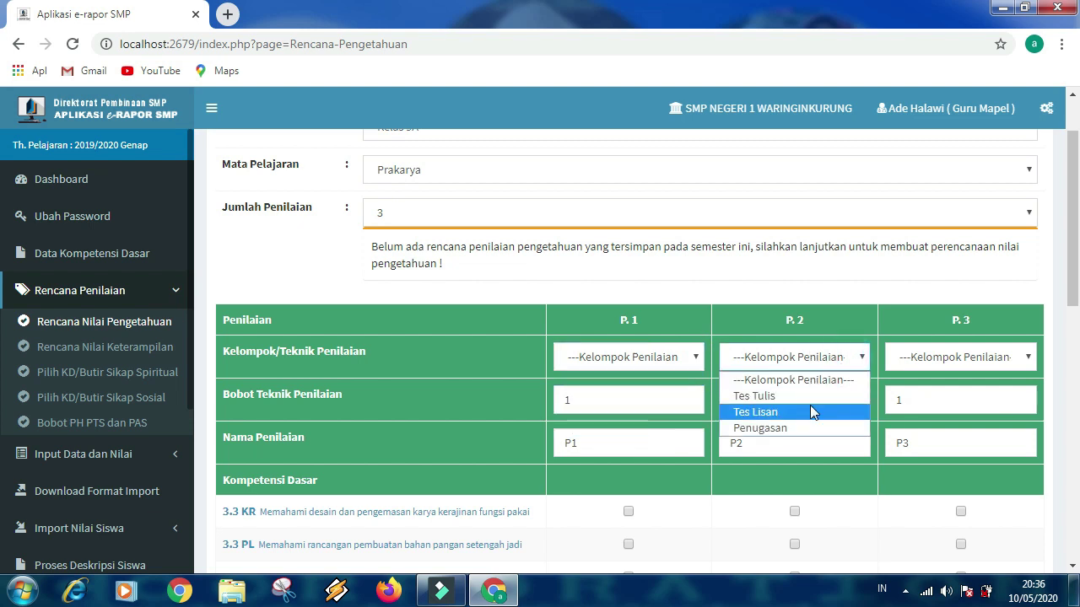
{"action": "left_click", "coordinate": [1003, 358]}
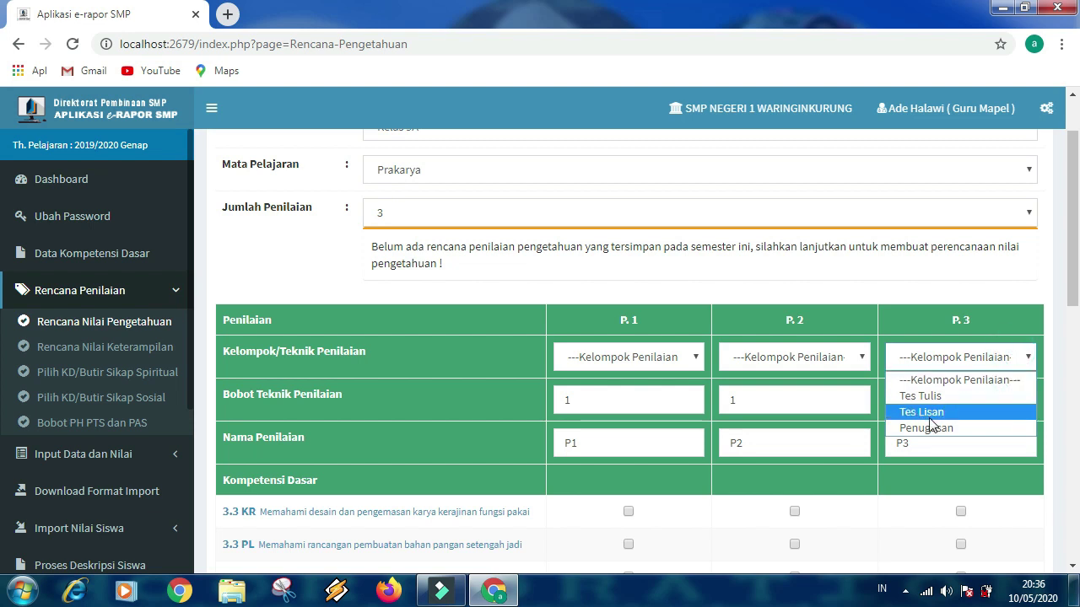
{"action": "left_click", "coordinate": [406, 216]}
{"action": "left_click", "coordinate": [394, 251]}
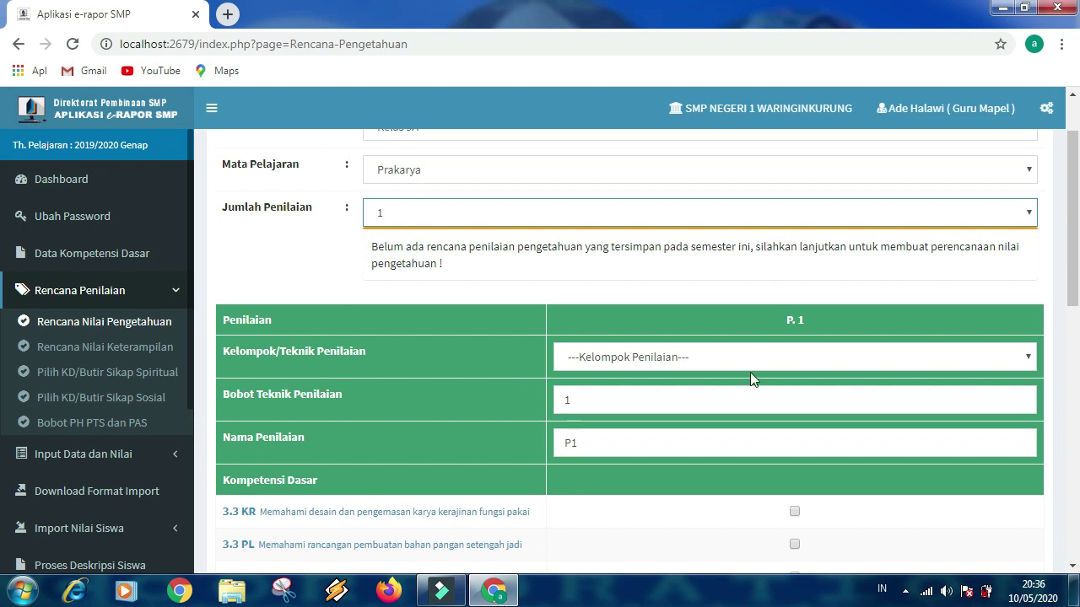
Make P1 a Tes Tulis and tick competencies 4.3 KR, 3.4/3.3 PL and 3.6/3.5/3.4 BD.
{"action": "left_click", "coordinate": [1019, 359]}
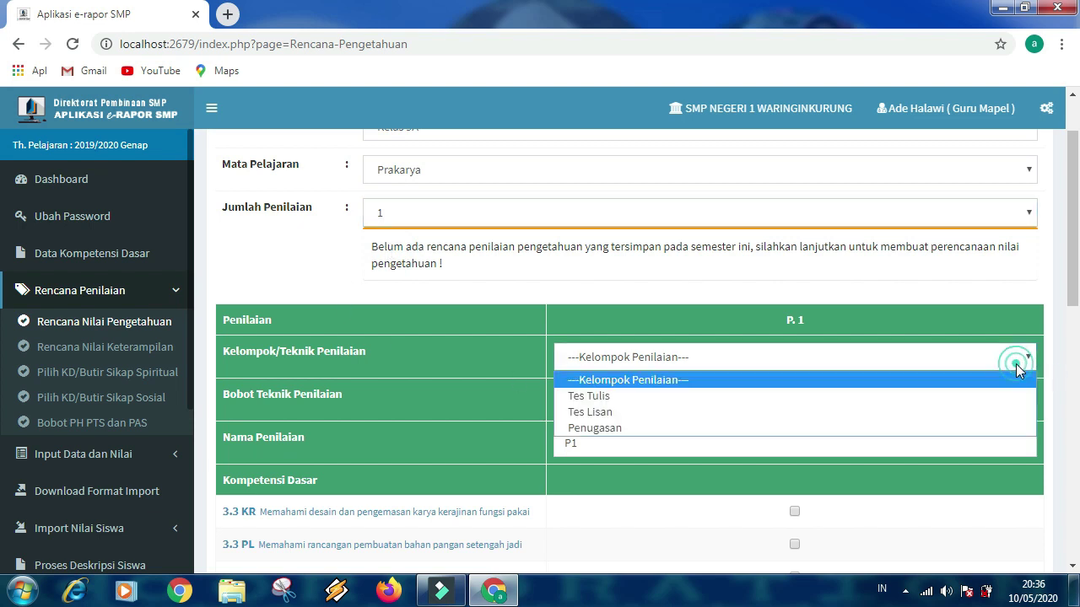
{"action": "left_click", "coordinate": [701, 397]}
{"action": "scroll", "coordinate": [556, 302], "scroll_direction": "down", "scroll_amount": 2}
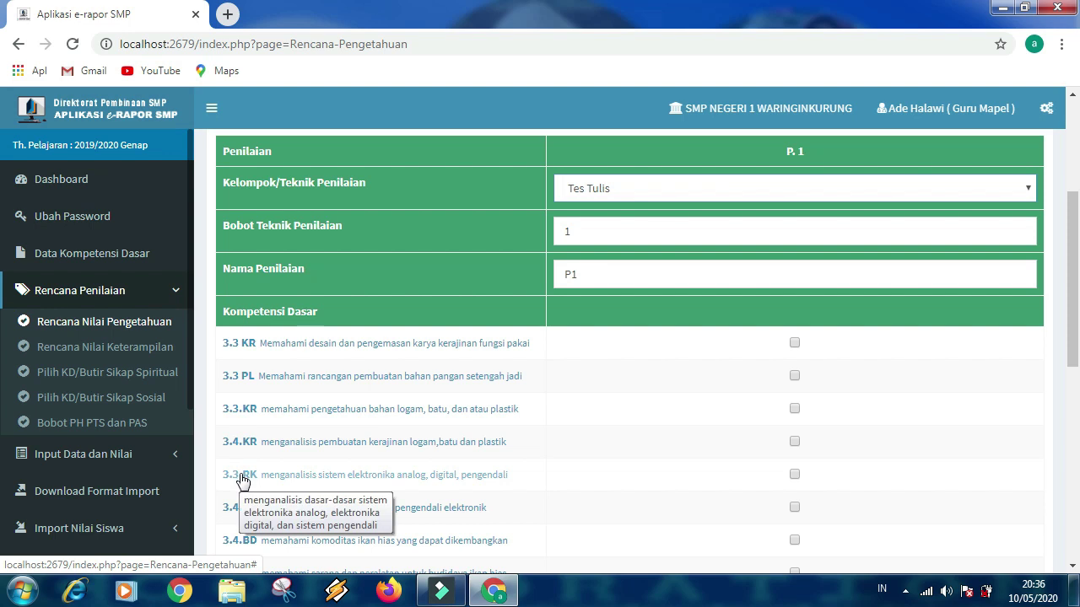
{"action": "scroll", "coordinate": [312, 460], "scroll_direction": "down", "scroll_amount": 2}
{"action": "scroll", "coordinate": [309, 462], "scroll_direction": "down", "scroll_amount": 2}
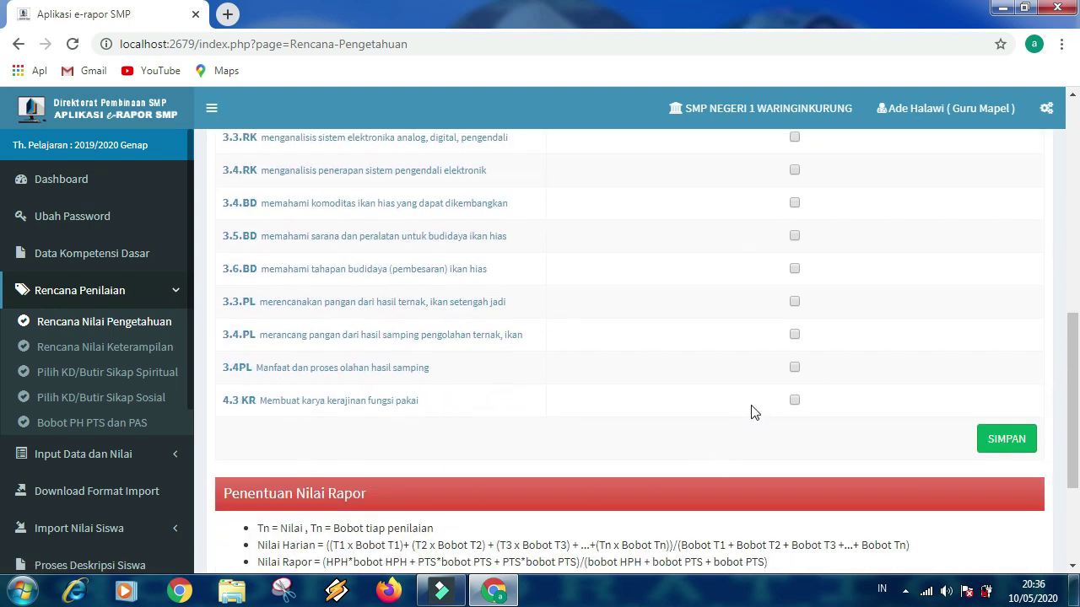
{"action": "left_click", "coordinate": [794, 402]}
{"action": "left_click", "coordinate": [794, 368]}
{"action": "left_click", "coordinate": [794, 334]}
{"action": "left_click", "coordinate": [795, 302]}
{"action": "left_click", "coordinate": [795, 270]}
{"action": "left_click", "coordinate": [796, 238]}
{"action": "left_click", "coordinate": [796, 206]}
Tick the remaining competencies 3.4/3.3 RK, 3.4/3.3 KR and 3.3 PL for P1.
{"action": "scroll", "coordinate": [834, 231], "scroll_direction": "up", "scroll_amount": 1}
{"action": "left_click", "coordinate": [795, 253]}
{"action": "left_click", "coordinate": [795, 221]}
{"action": "left_click", "coordinate": [794, 189]}
{"action": "scroll", "coordinate": [848, 244], "scroll_direction": "up", "scroll_amount": 1}
{"action": "left_click", "coordinate": [793, 241]}
{"action": "left_click", "coordinate": [795, 207]}
{"action": "left_click", "coordinate": [794, 174]}
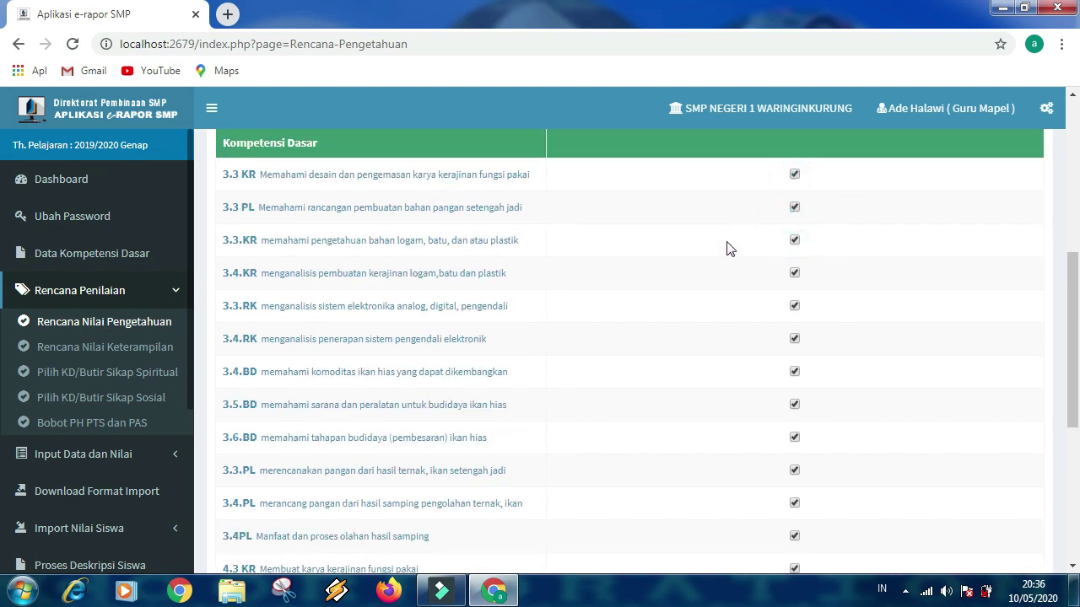
{"action": "scroll", "coordinate": [731, 246], "scroll_direction": "down", "scroll_amount": 1}
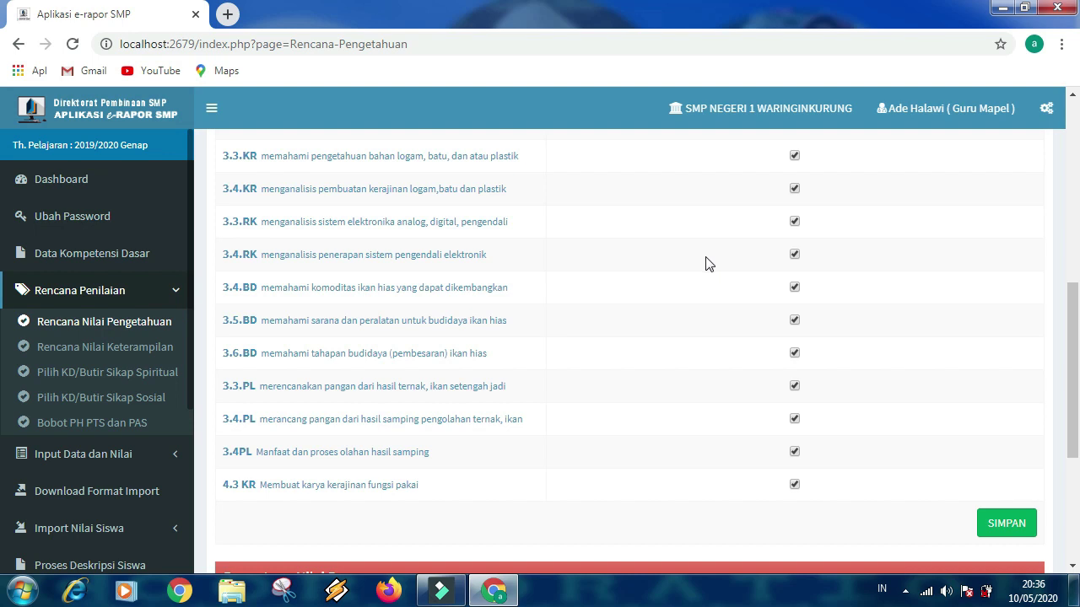
{"action": "scroll", "coordinate": [693, 363], "scroll_direction": "down", "scroll_amount": 1}
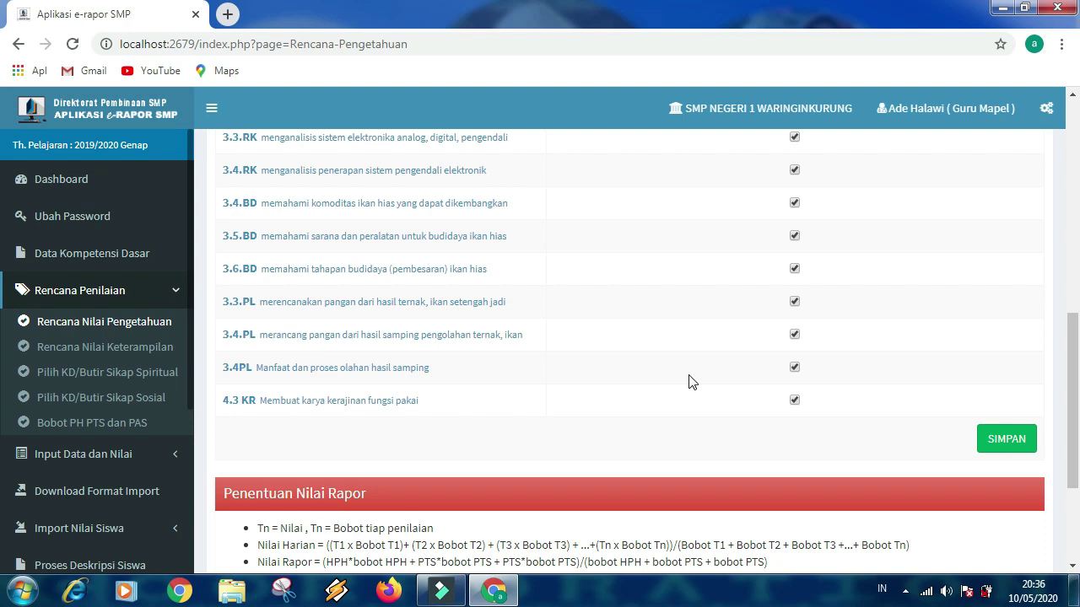
{"action": "scroll", "coordinate": [853, 439], "scroll_direction": "up", "scroll_amount": 2}
{"action": "scroll", "coordinate": [1061, 458], "scroll_direction": "down", "scroll_amount": 2}
Save the 9A Prakarya knowledge plan, confirming replacement of any earlier plan.
{"action": "left_click", "coordinate": [1007, 439]}
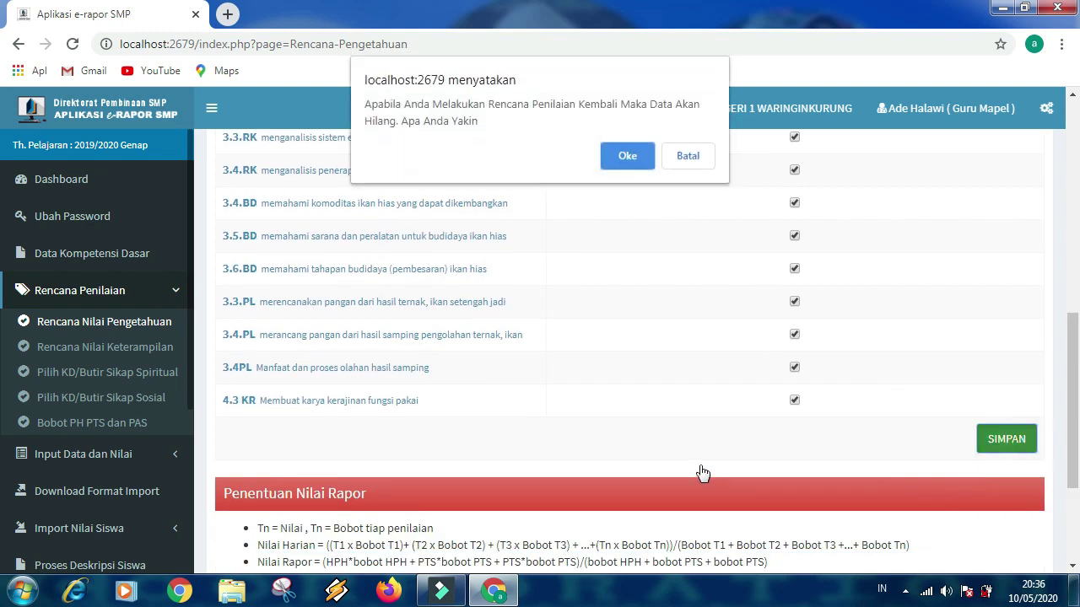
{"action": "left_click", "coordinate": [632, 165]}
{"action": "left_click", "coordinate": [670, 145]}
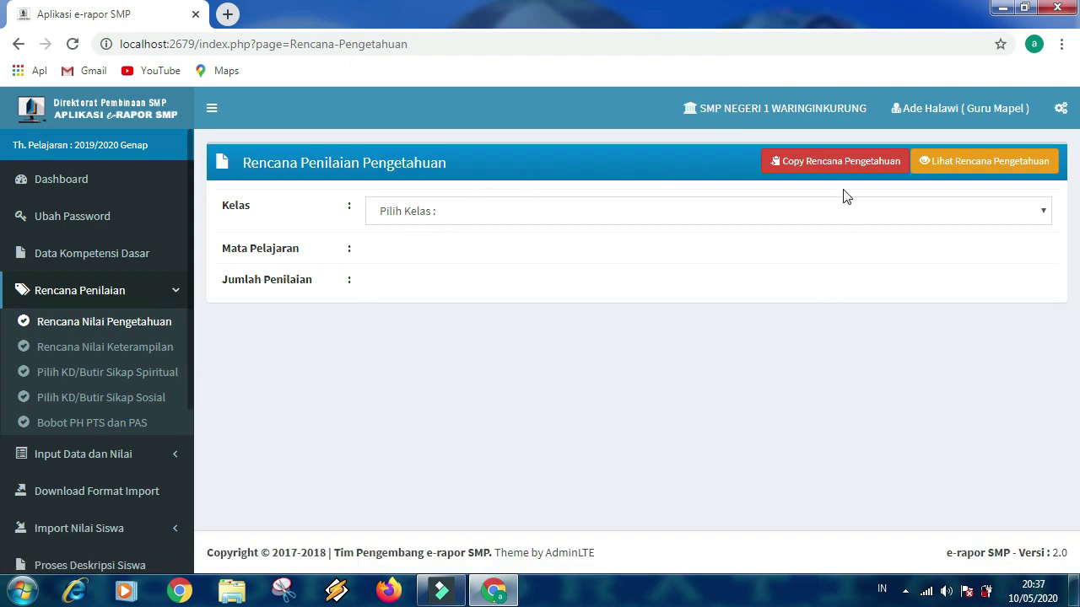
Copy the Kelas 9A Prakarya knowledge plan to Kelas 9B.
{"action": "left_click", "coordinate": [834, 169]}
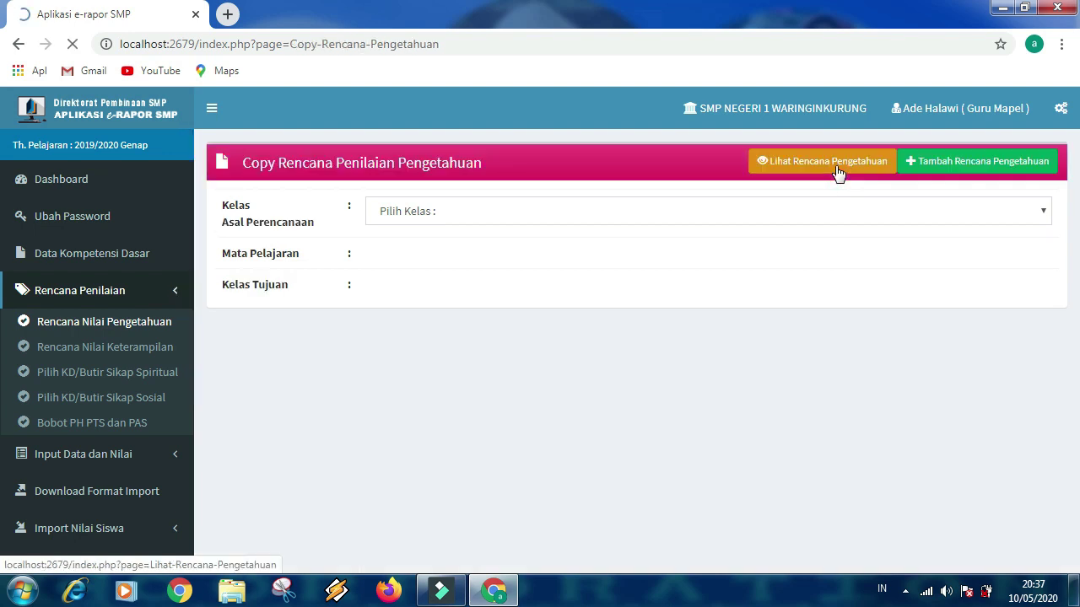
{"action": "left_click", "coordinate": [515, 210]}
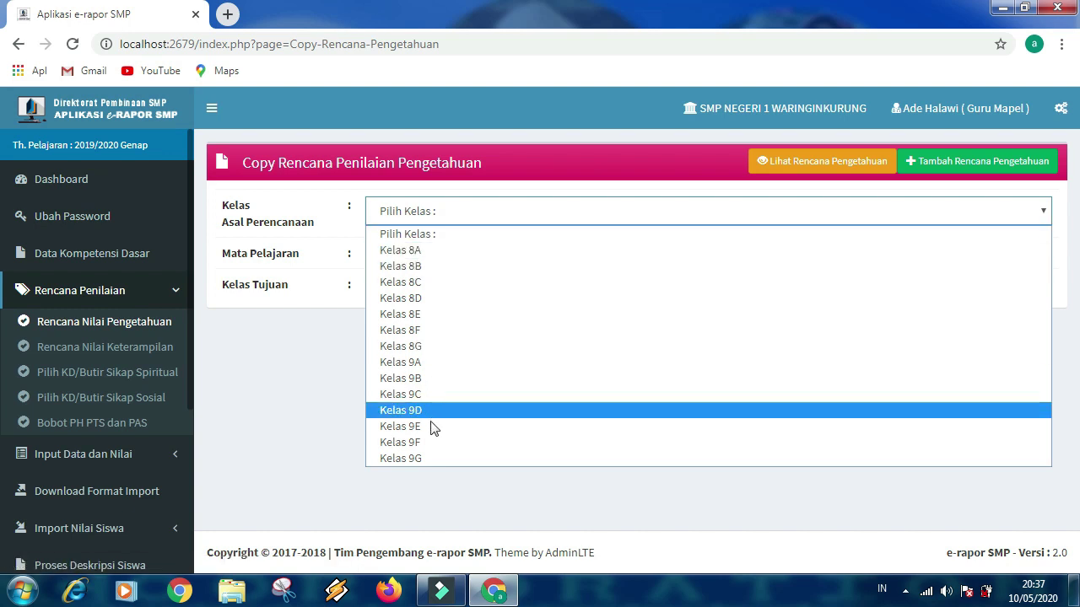
{"action": "left_click", "coordinate": [422, 361]}
{"action": "left_click", "coordinate": [445, 260]}
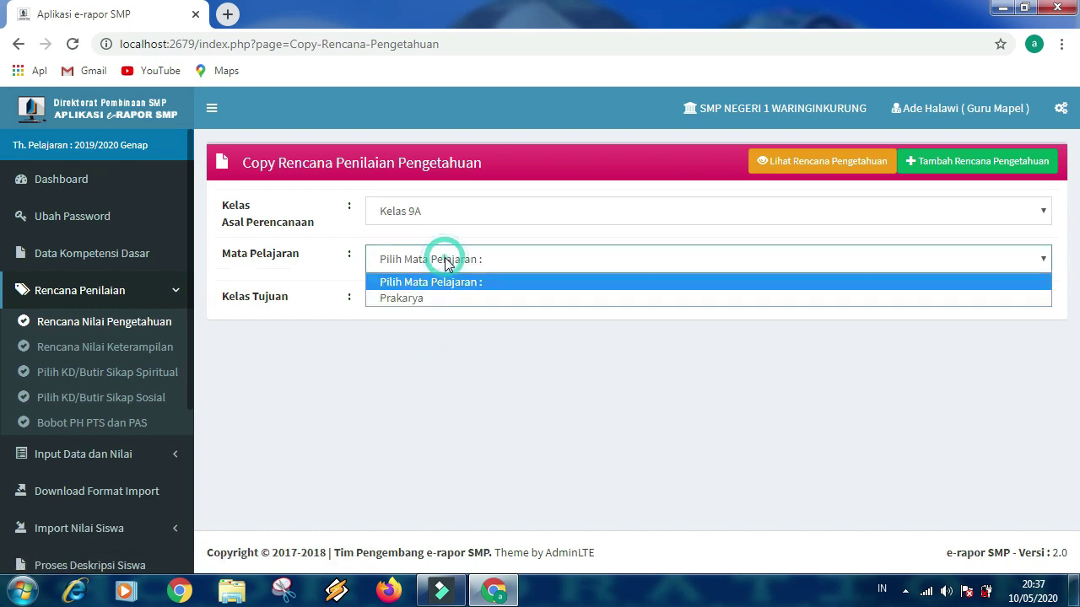
{"action": "left_click", "coordinate": [437, 297]}
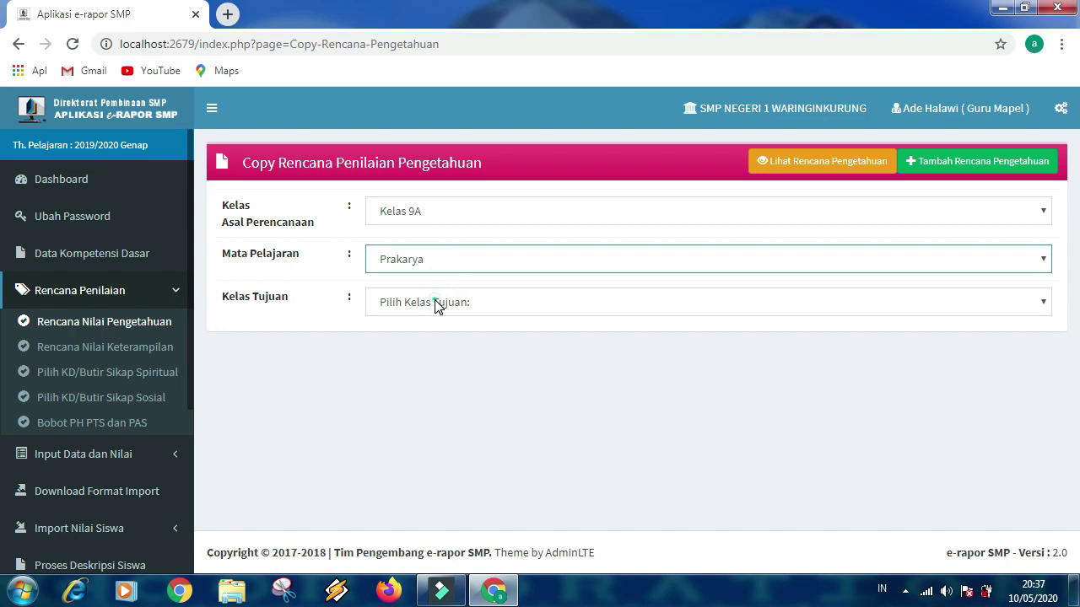
{"action": "left_click", "coordinate": [437, 303]}
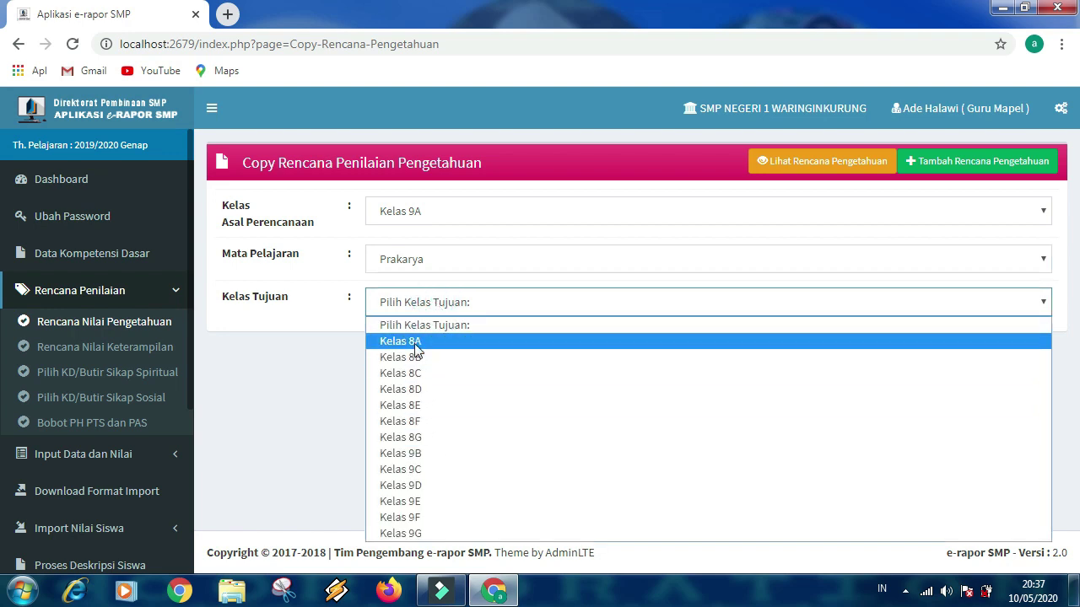
{"action": "left_click", "coordinate": [428, 456]}
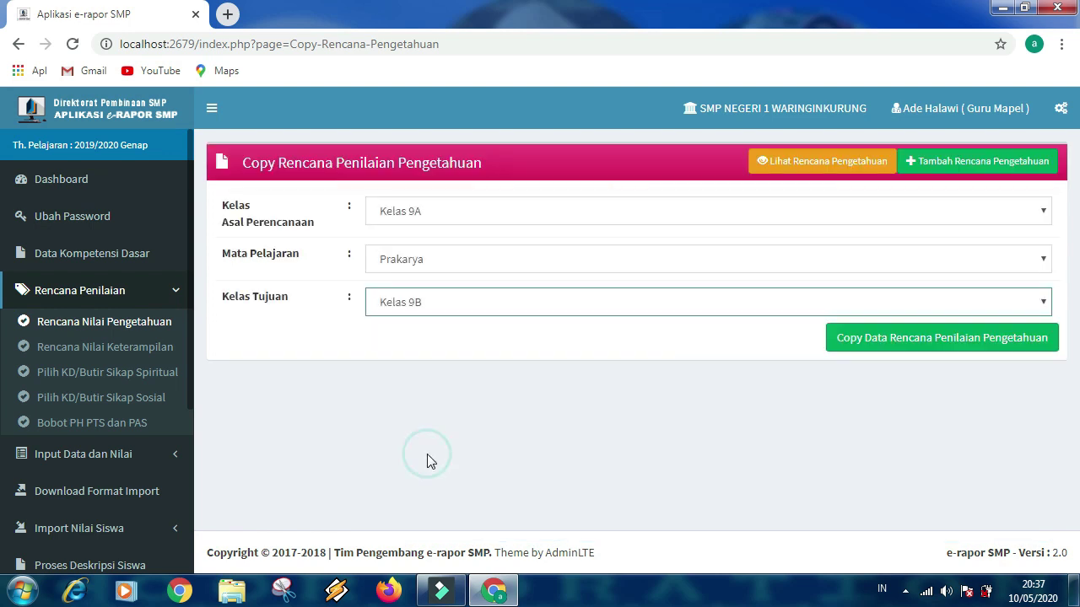
{"action": "left_click", "coordinate": [880, 346]}
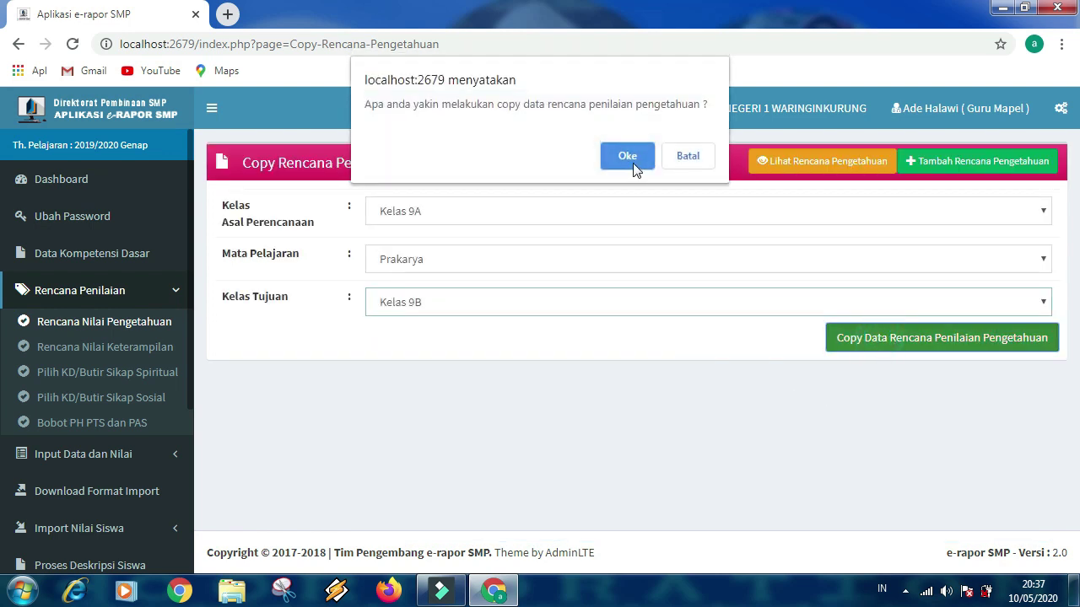
{"action": "left_click", "coordinate": [628, 160]}
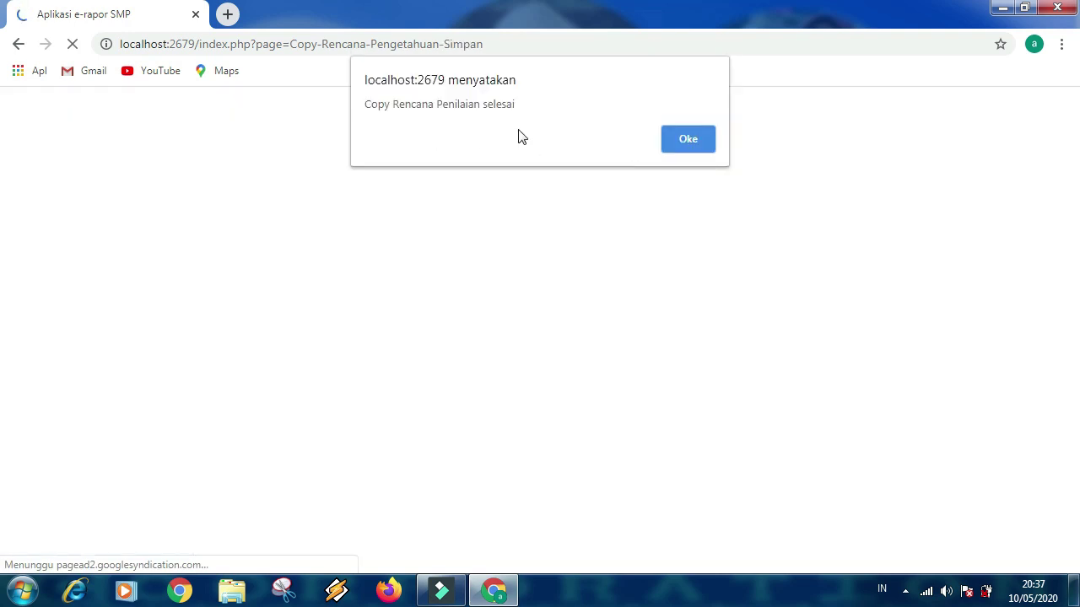
{"action": "key", "text": "Return"}
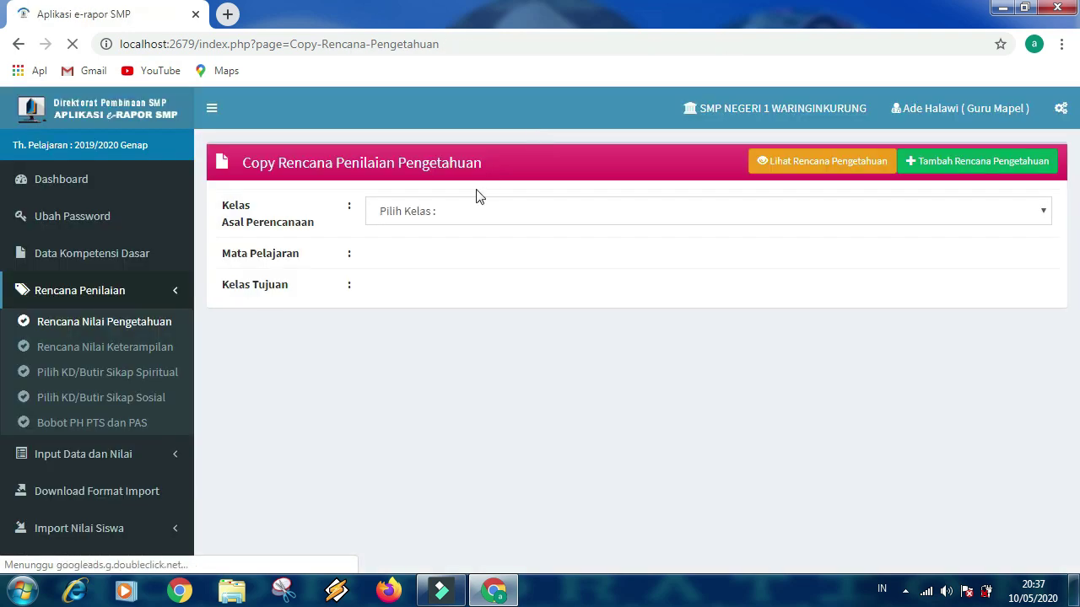
Copy the Kelas 9A Prakarya knowledge plan to Kelas 9C.
{"action": "left_click", "coordinate": [474, 213]}
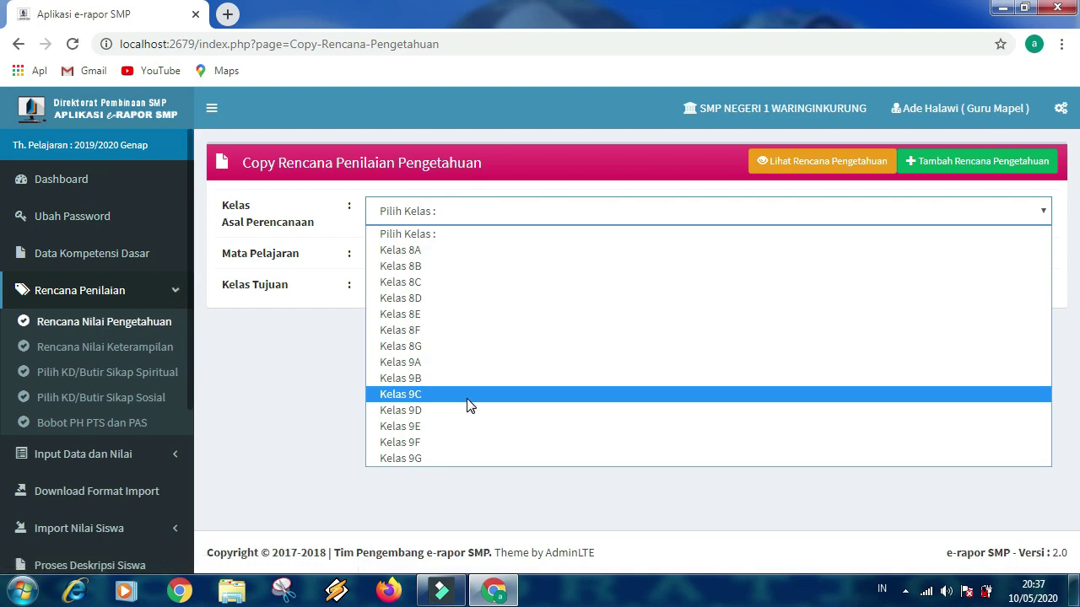
{"action": "left_click", "coordinate": [431, 370]}
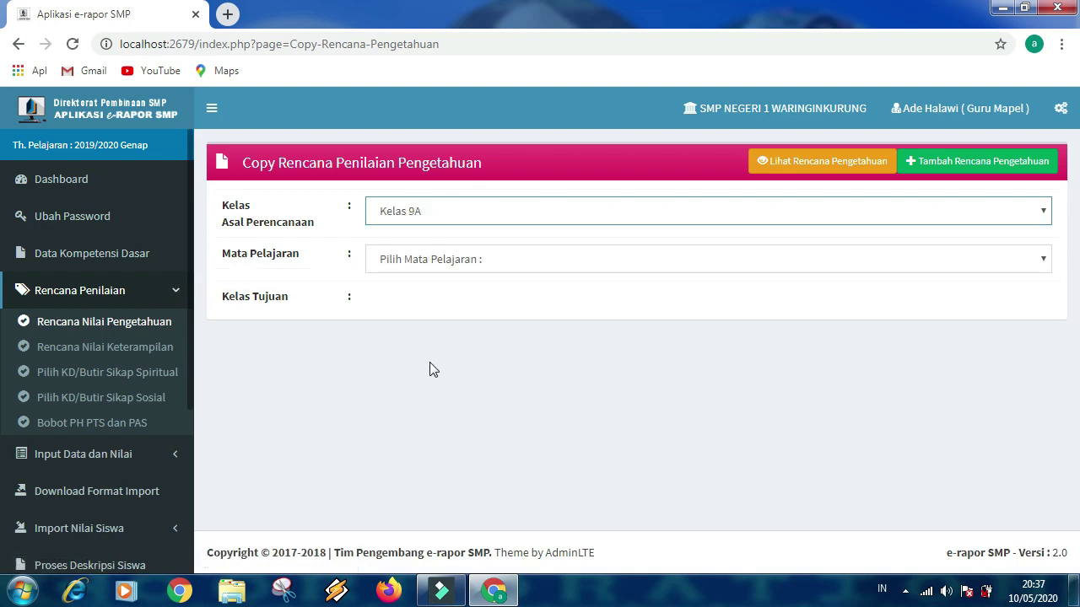
{"action": "left_click", "coordinate": [426, 263]}
{"action": "left_click", "coordinate": [420, 299]}
{"action": "left_click", "coordinate": [420, 302]}
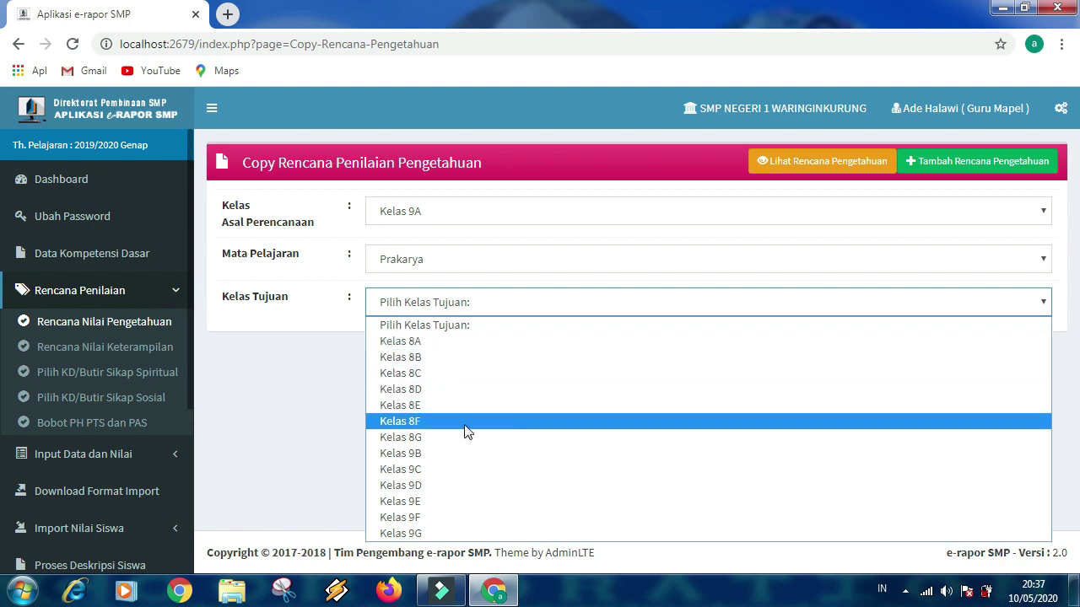
{"action": "left_click", "coordinate": [442, 471]}
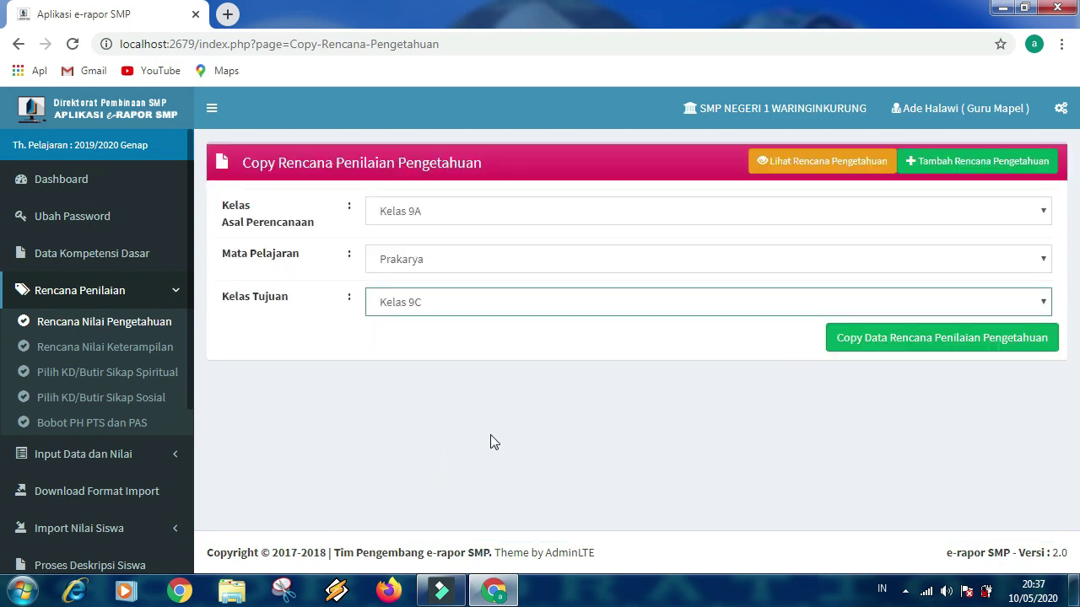
{"action": "left_click", "coordinate": [872, 346]}
{"action": "left_click", "coordinate": [628, 157]}
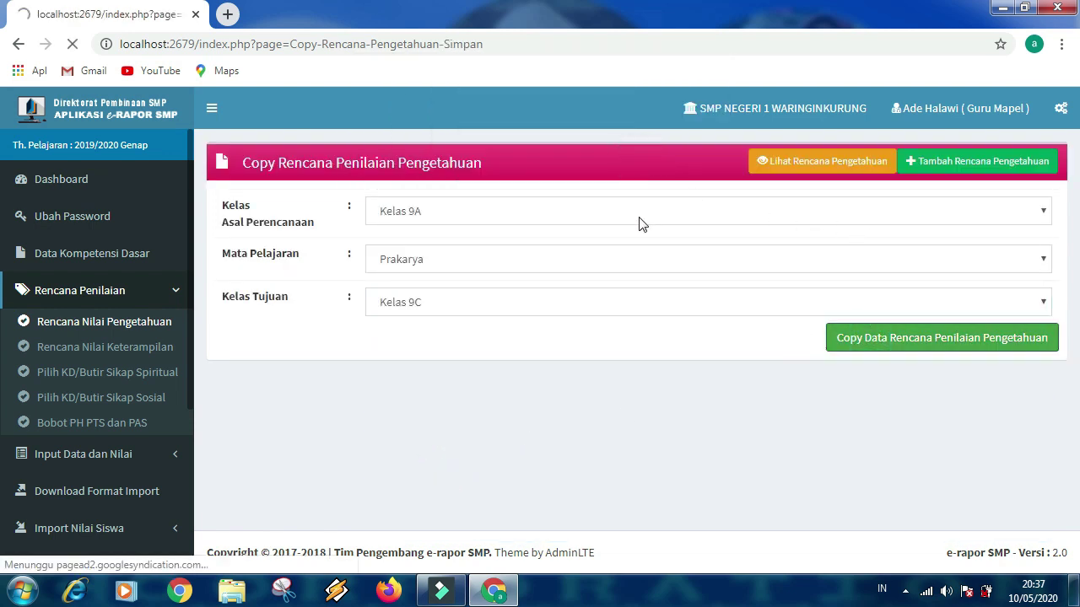
{"action": "left_click", "coordinate": [675, 145]}
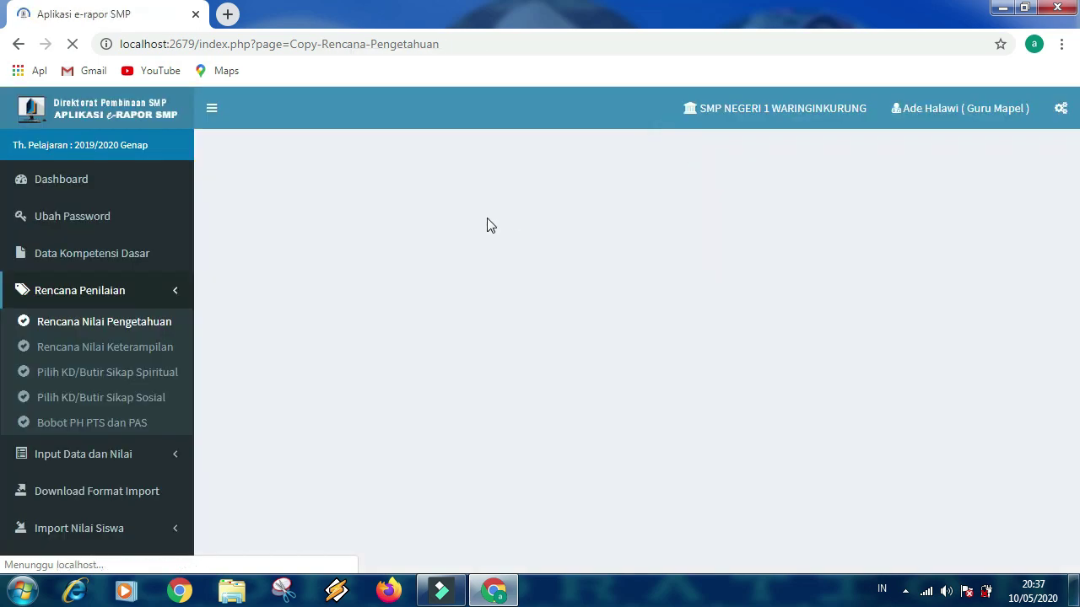
Copy the Kelas 9A Prakarya knowledge plan to Kelas 9D.
{"action": "left_click", "coordinate": [456, 212]}
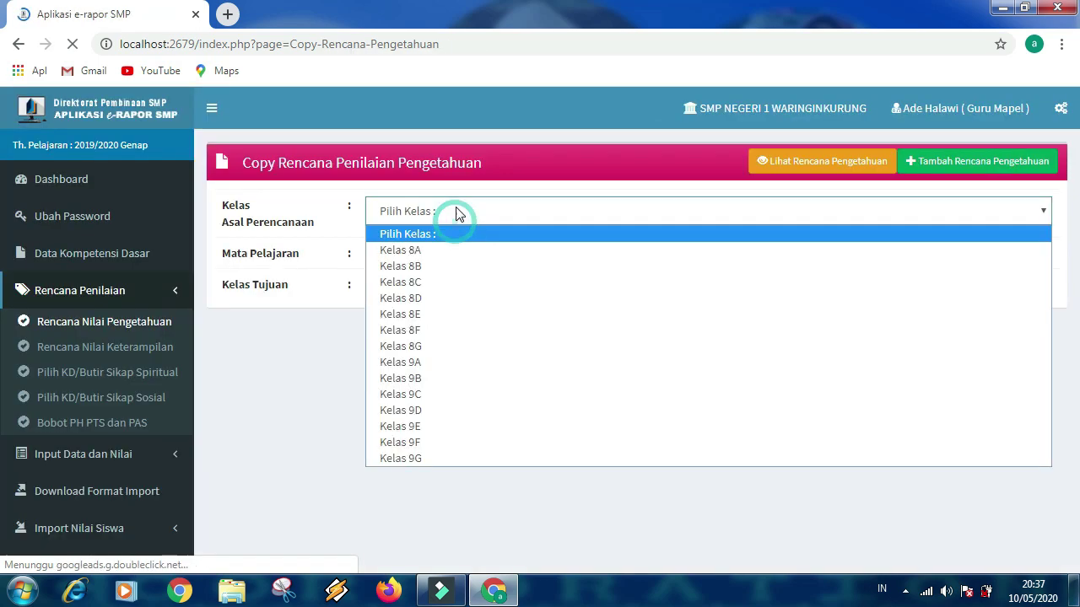
{"action": "left_click", "coordinate": [436, 362]}
{"action": "left_click", "coordinate": [436, 259]}
{"action": "left_click", "coordinate": [439, 297]}
{"action": "left_click", "coordinate": [435, 302]}
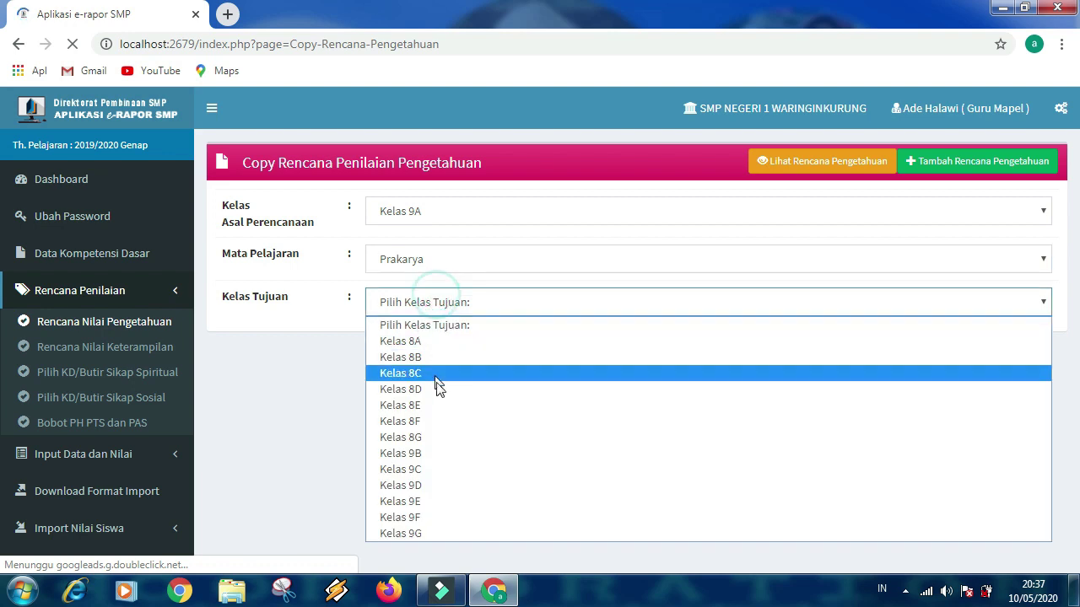
{"action": "left_click", "coordinate": [455, 486]}
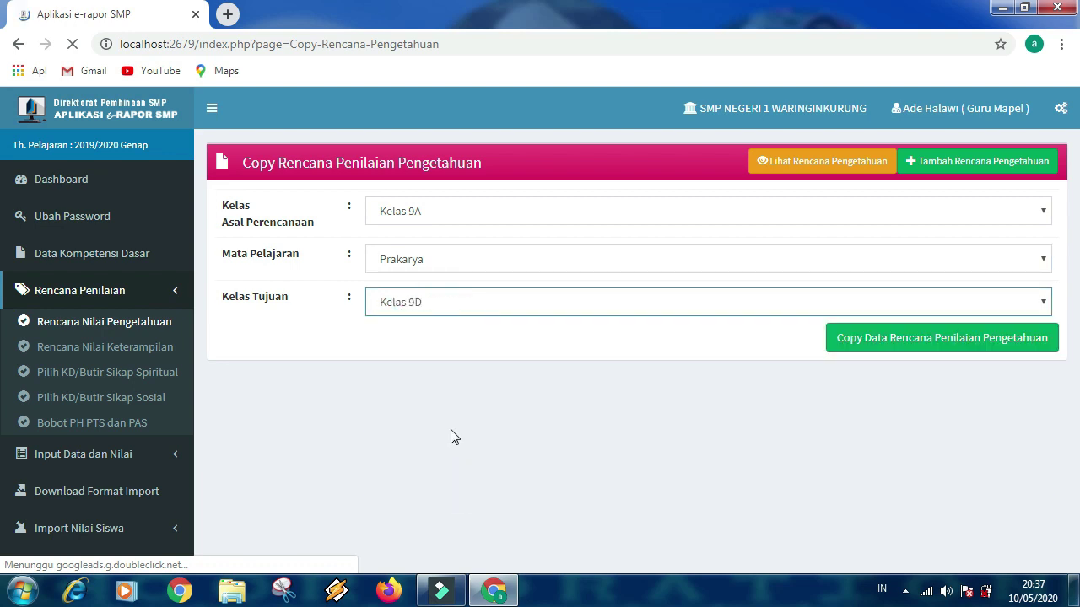
{"action": "left_click", "coordinate": [945, 338]}
{"action": "left_click", "coordinate": [627, 159]}
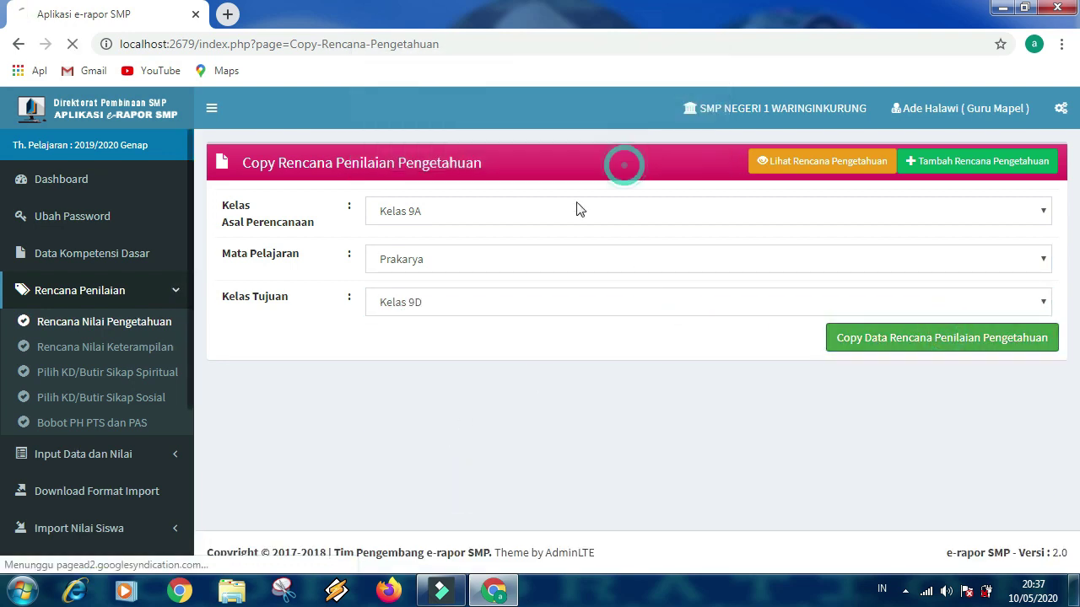
{"action": "key", "text": "Return"}
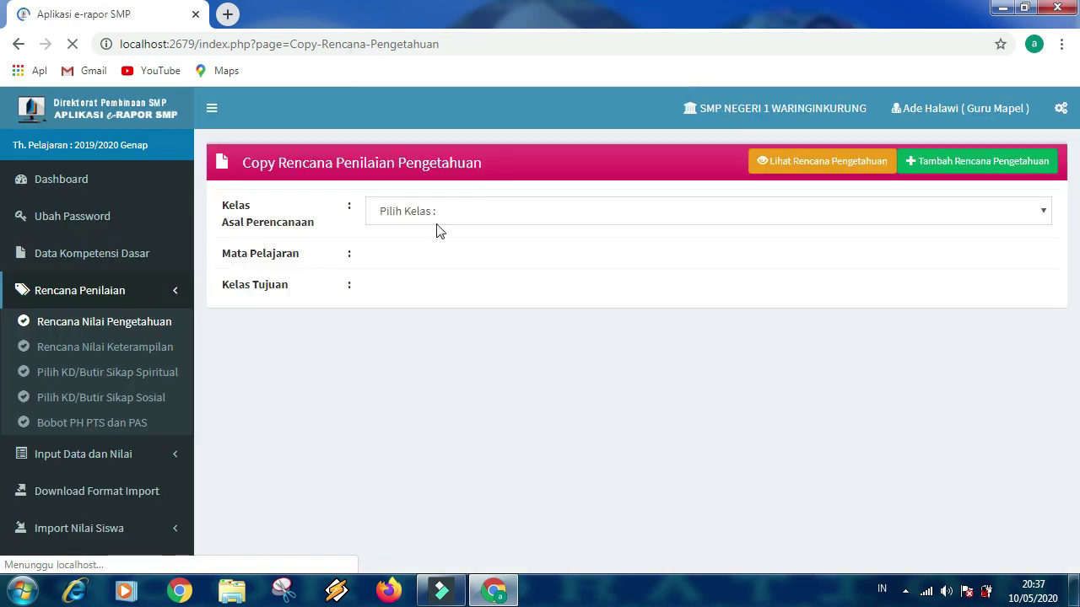
Copy the Kelas 9A Prakarya knowledge plan to Kelas 9E.
{"action": "left_click", "coordinate": [441, 210]}
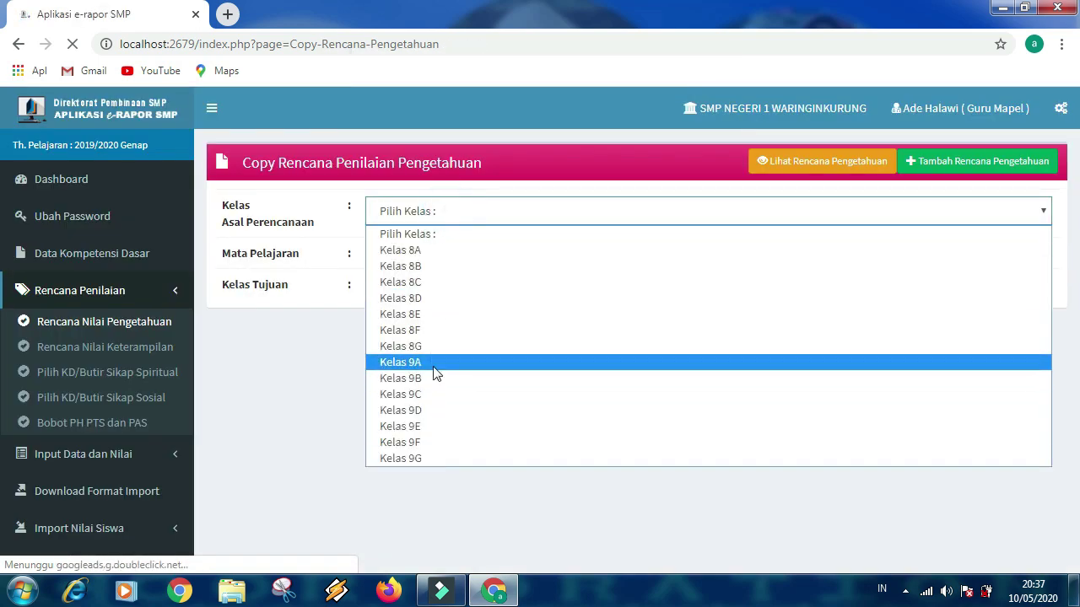
{"action": "left_click", "coordinate": [439, 363]}
{"action": "left_click", "coordinate": [440, 267]}
{"action": "left_click", "coordinate": [440, 297]}
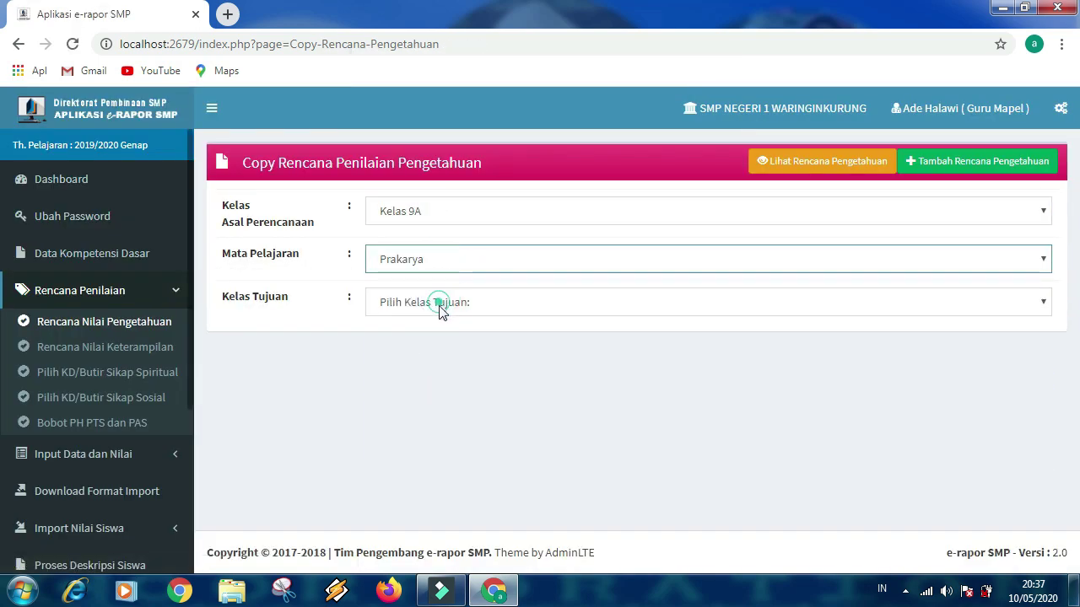
{"action": "left_click", "coordinate": [442, 302]}
{"action": "left_click", "coordinate": [440, 501]}
{"action": "left_click", "coordinate": [892, 341]}
{"action": "key", "text": "Return"}
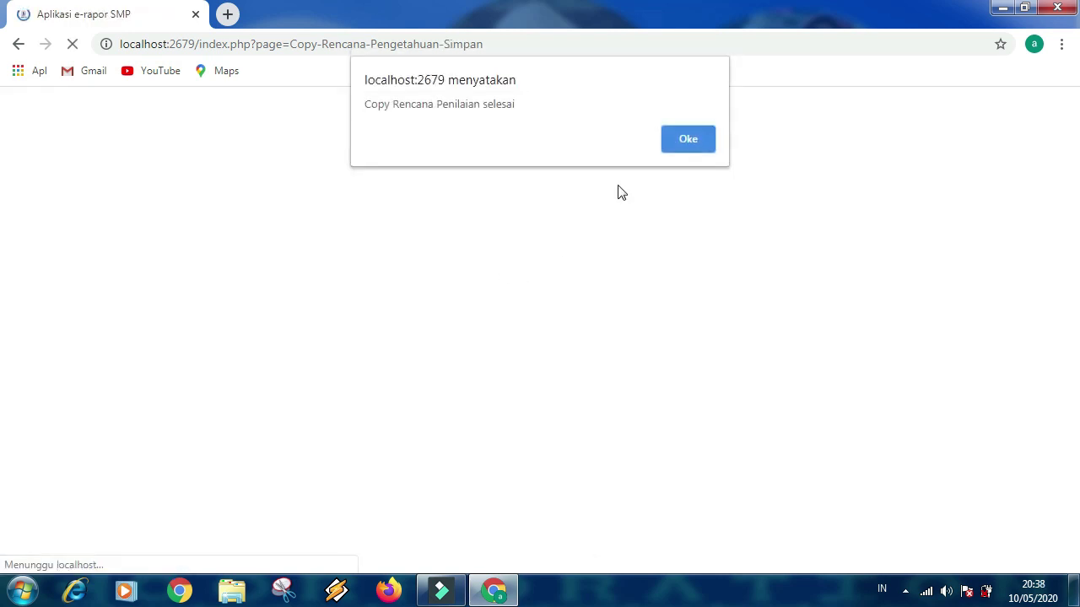
{"action": "key", "text": "Return"}
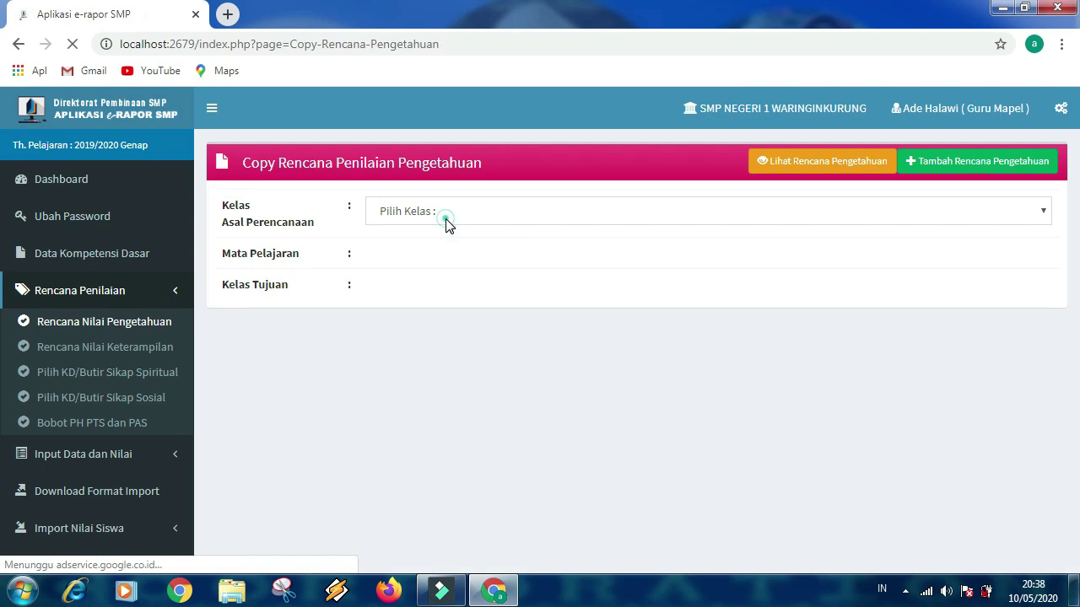
Copy the Kelas 9A Prakarya knowledge plan to Kelas 9F.
{"action": "left_click", "coordinate": [446, 220]}
{"action": "left_click", "coordinate": [446, 361]}
{"action": "left_click", "coordinate": [441, 259]}
{"action": "left_click", "coordinate": [446, 297]}
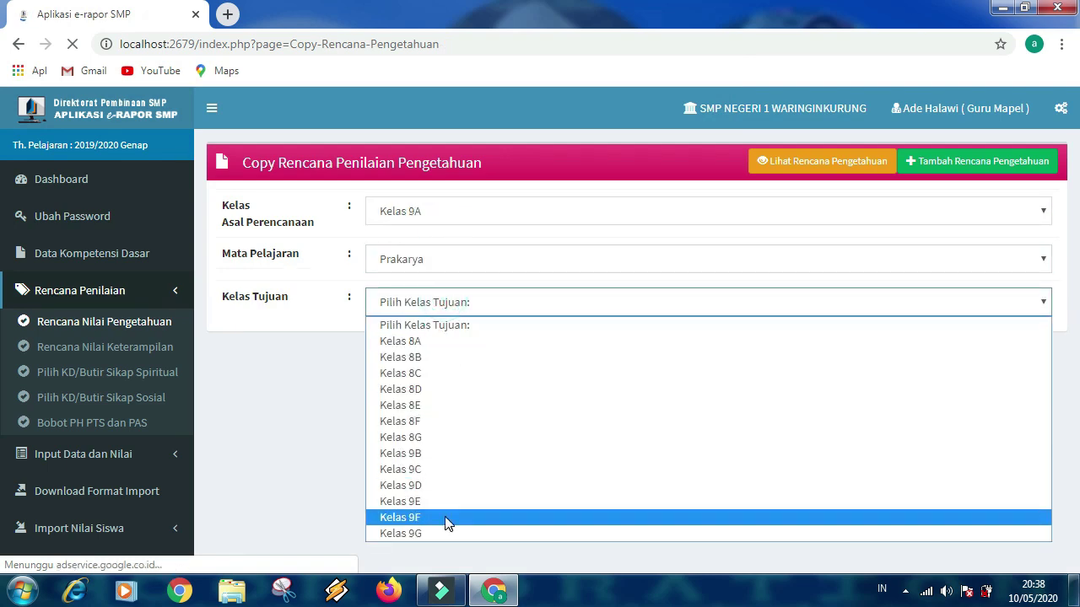
{"action": "left_click", "coordinate": [444, 516]}
{"action": "left_click", "coordinate": [885, 351]}
{"action": "key", "text": "Return"}
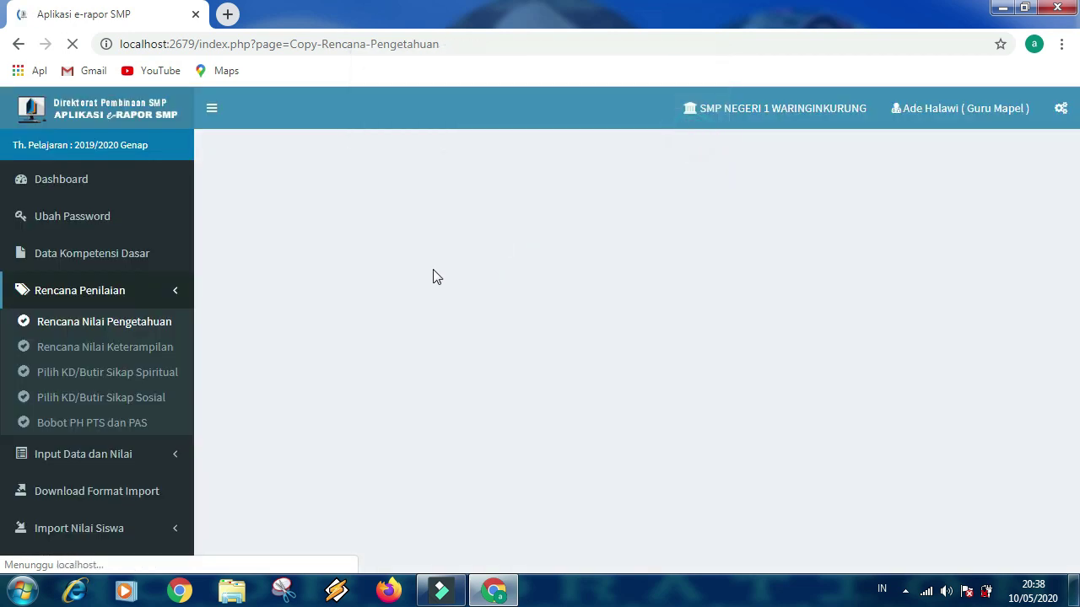
Retry the copy to Kelas 9F and dismiss the notice that a plan already exists.
{"action": "left_click", "coordinate": [422, 212]}
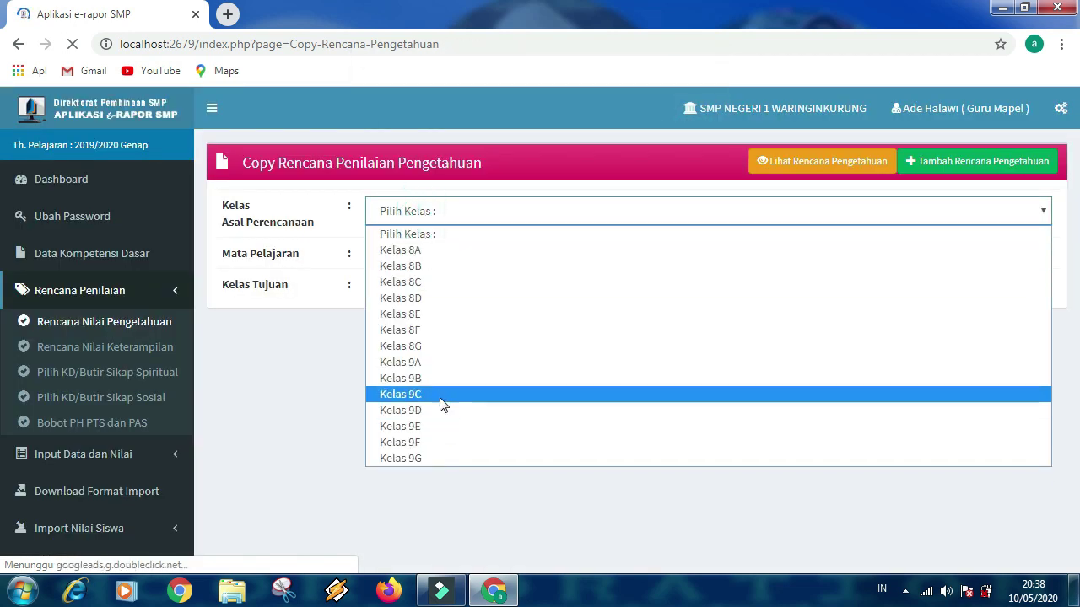
{"action": "left_click", "coordinate": [434, 363]}
{"action": "left_click", "coordinate": [444, 274]}
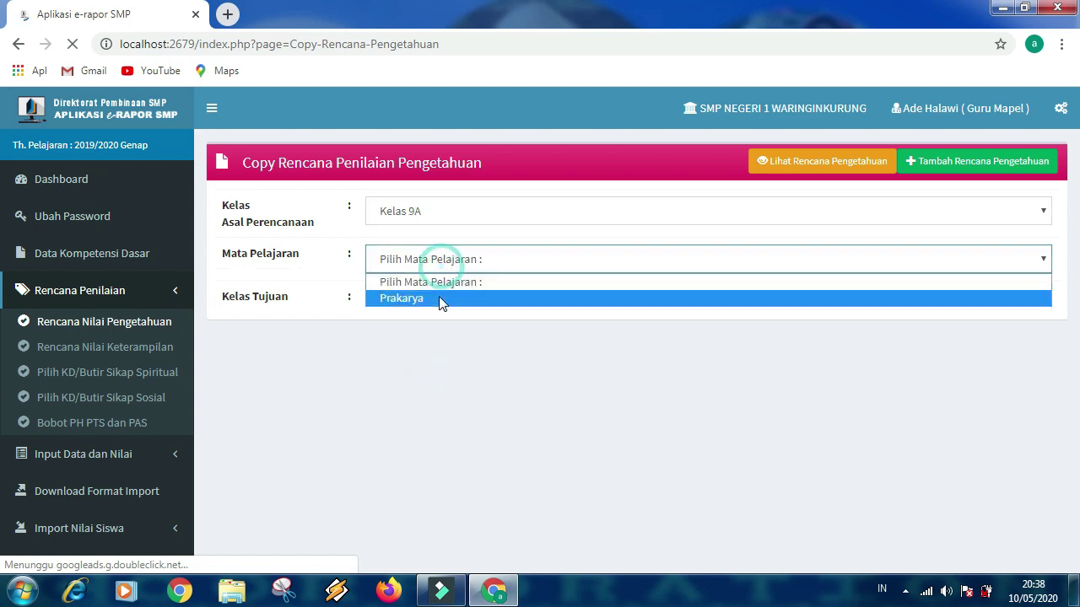
{"action": "left_click", "coordinate": [442, 302]}
{"action": "left_click", "coordinate": [436, 310]}
{"action": "left_click", "coordinate": [426, 517]}
{"action": "left_click", "coordinate": [903, 337]}
{"action": "key", "text": "Return"}
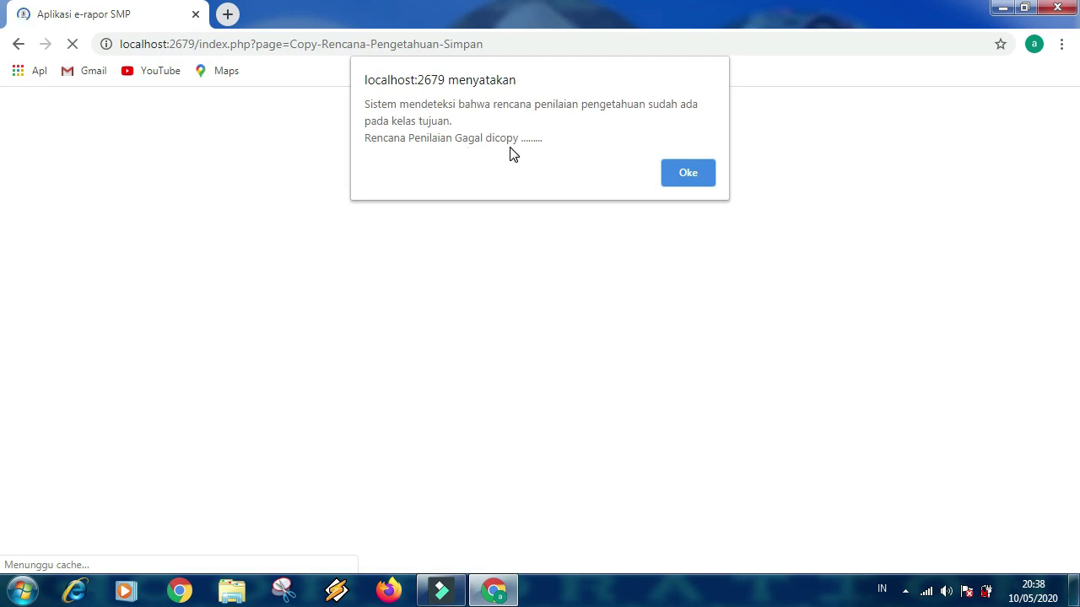
{"action": "left_click", "coordinate": [685, 175]}
Copy the Kelas 9A Prakarya knowledge plan to Kelas 9G.
{"action": "left_click", "coordinate": [494, 210]}
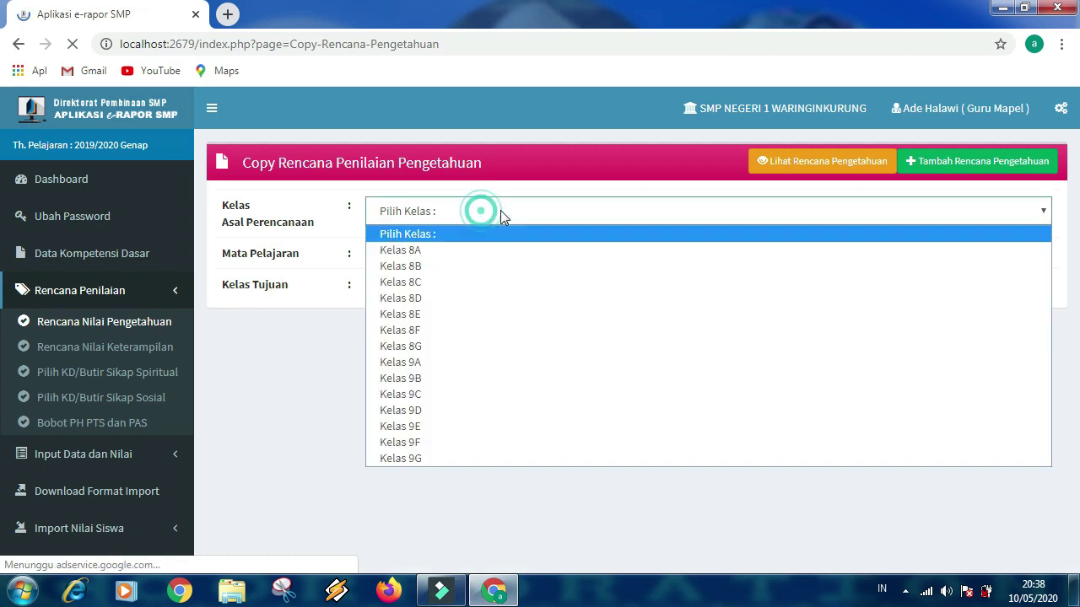
{"action": "left_click", "coordinate": [445, 363]}
{"action": "left_click", "coordinate": [451, 267]}
{"action": "left_click", "coordinate": [448, 304]}
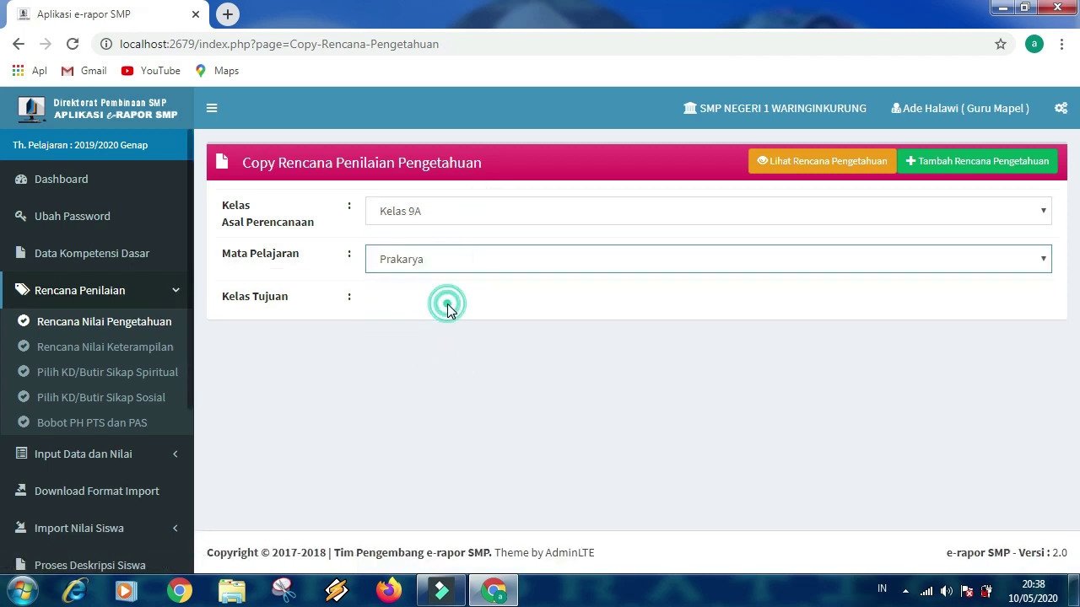
{"action": "left_click", "coordinate": [448, 302]}
{"action": "left_click", "coordinate": [437, 527]}
{"action": "left_click", "coordinate": [937, 337]}
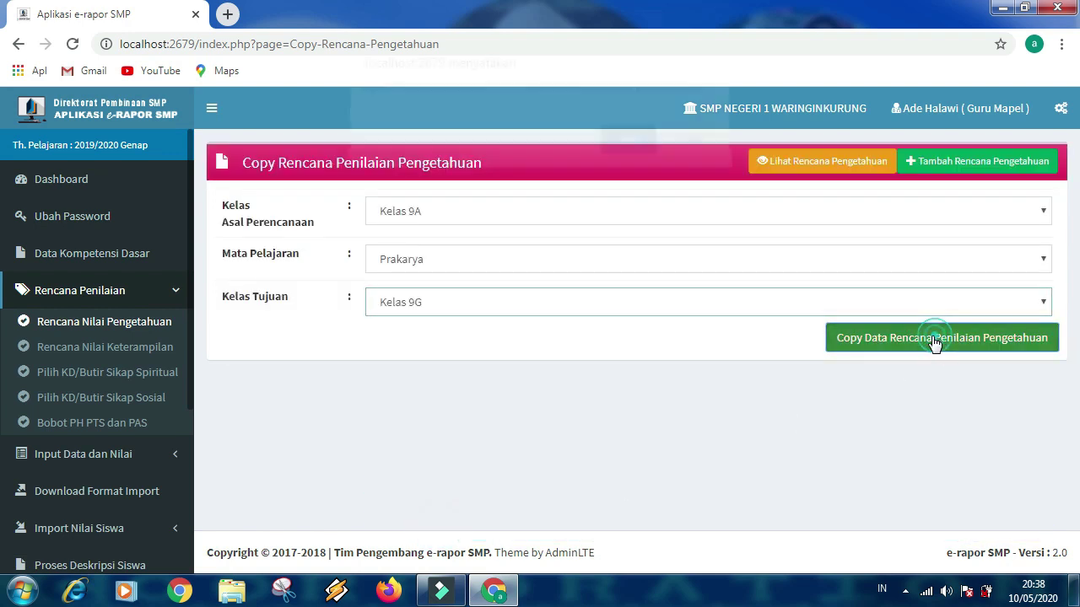
{"action": "key", "text": "Return"}
{"action": "key", "text": "Return"}
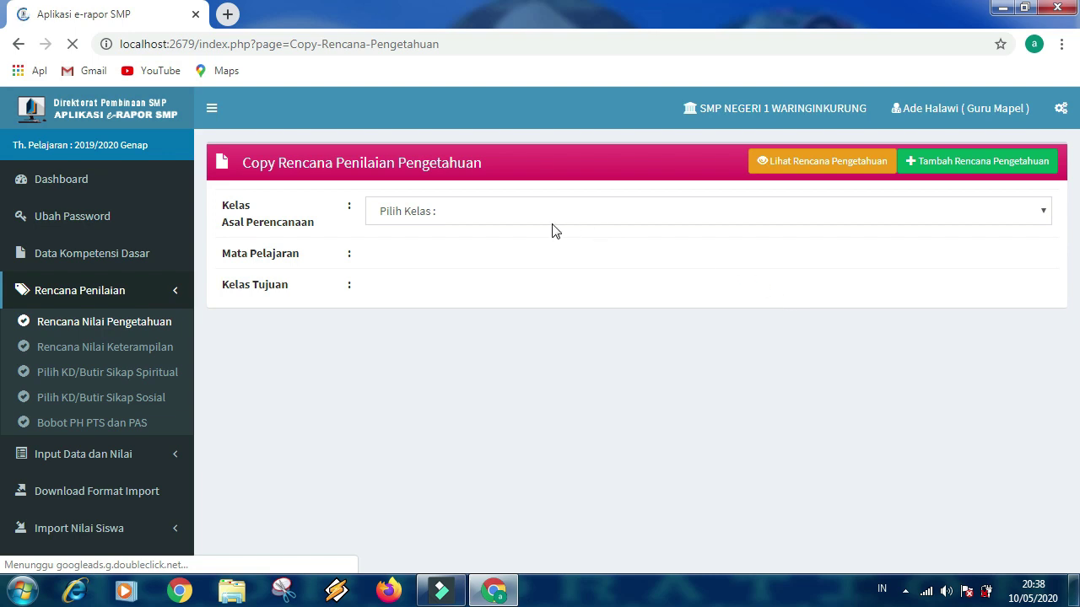
Start a skills assessment plan for Kelas 9A Prakarya with a single assessment.
{"action": "left_click", "coordinate": [171, 348]}
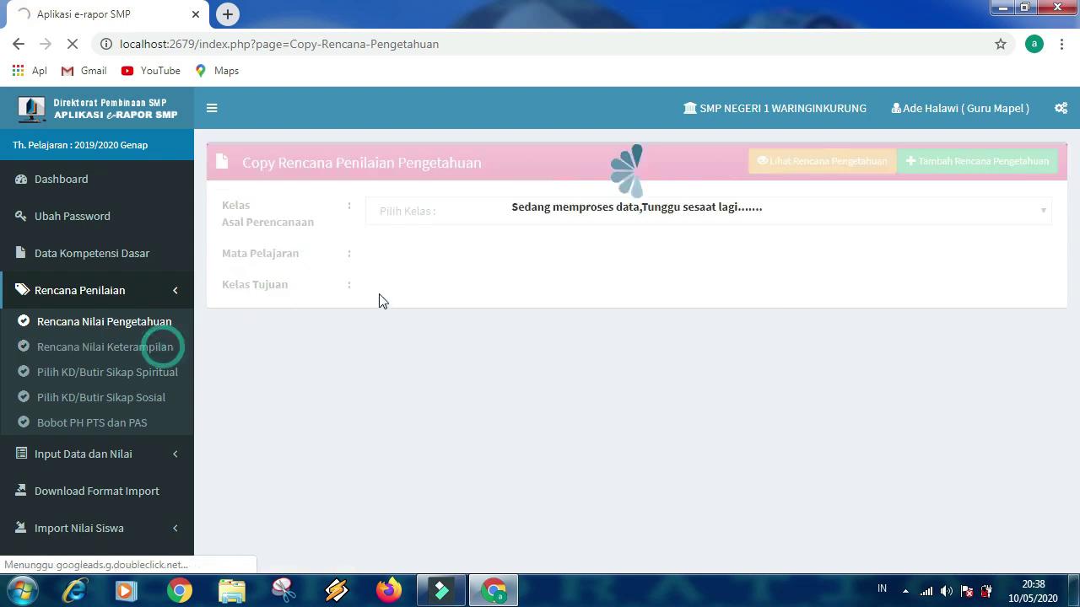
{"action": "left_click", "coordinate": [433, 218]}
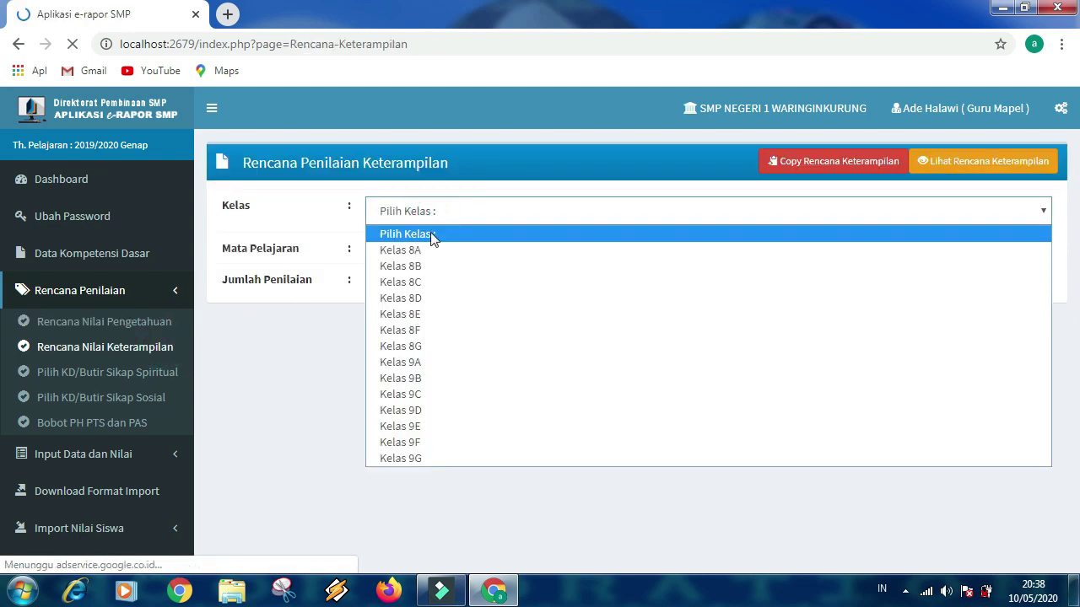
{"action": "left_click", "coordinate": [444, 362]}
{"action": "left_click", "coordinate": [446, 255]}
{"action": "left_click", "coordinate": [440, 293]}
{"action": "left_click", "coordinate": [441, 297]}
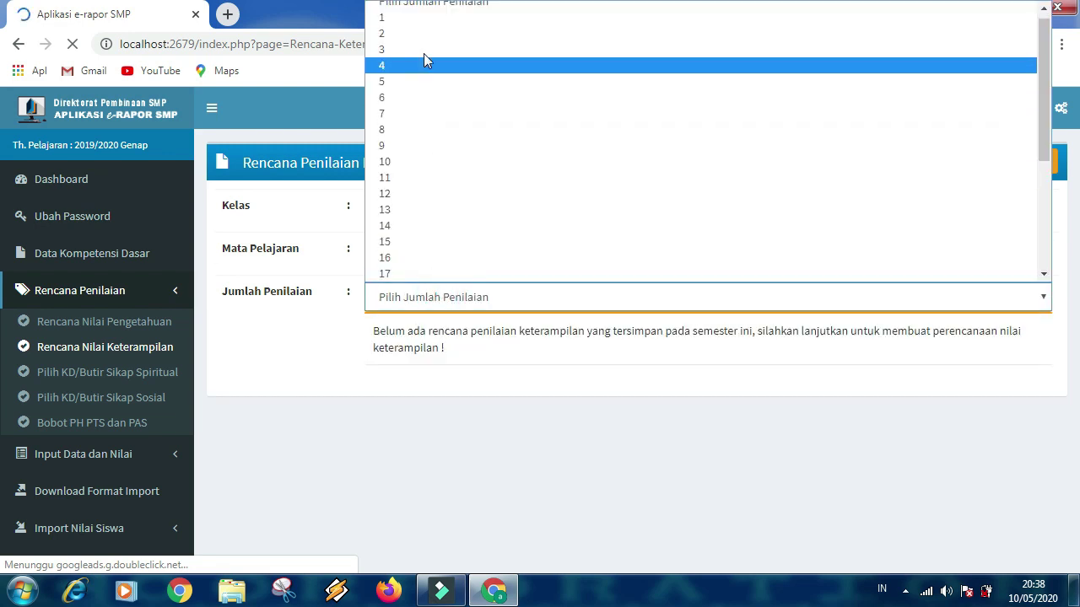
{"action": "left_click", "coordinate": [419, 26]}
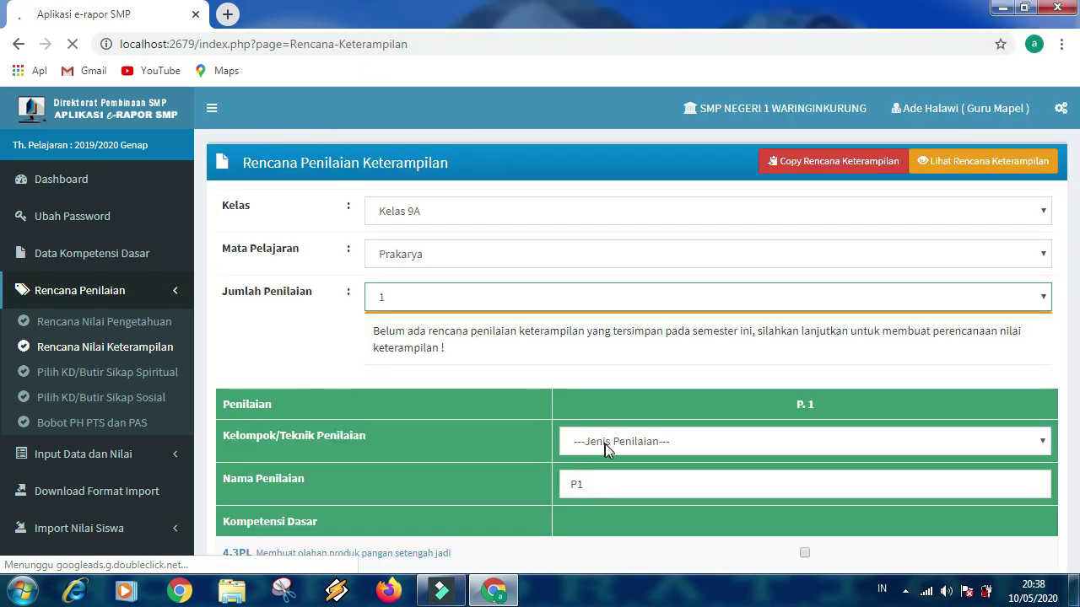
Make P1 a Praktik and tick competencies 4.3/4.4 KR, 4.3/4.4 RK, 4.4/4.6 BD, 4.3 PL.
{"action": "left_click", "coordinate": [709, 435]}
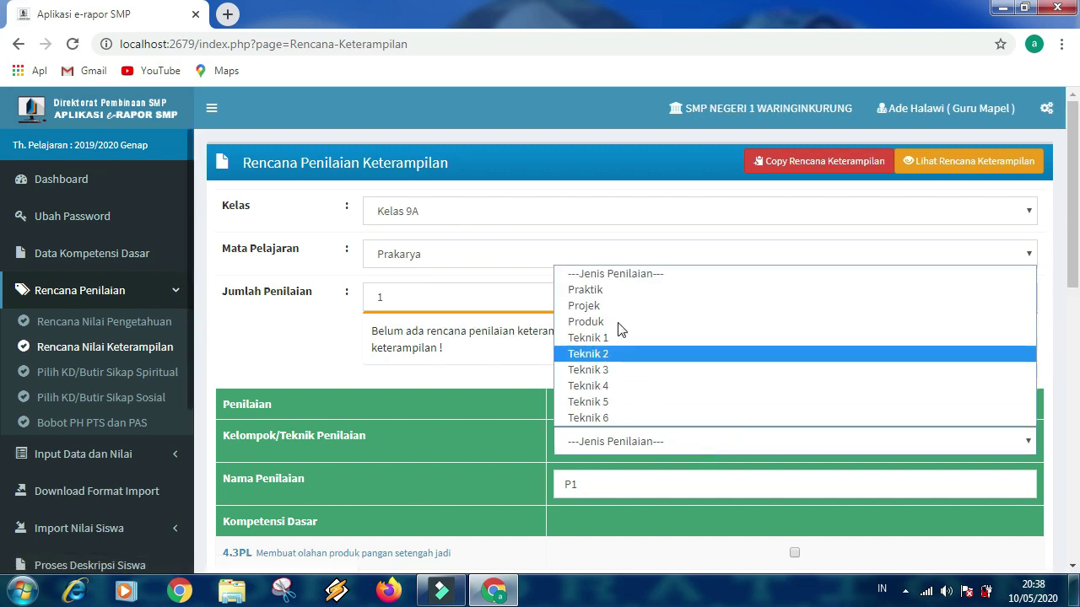
{"action": "left_click", "coordinate": [590, 289]}
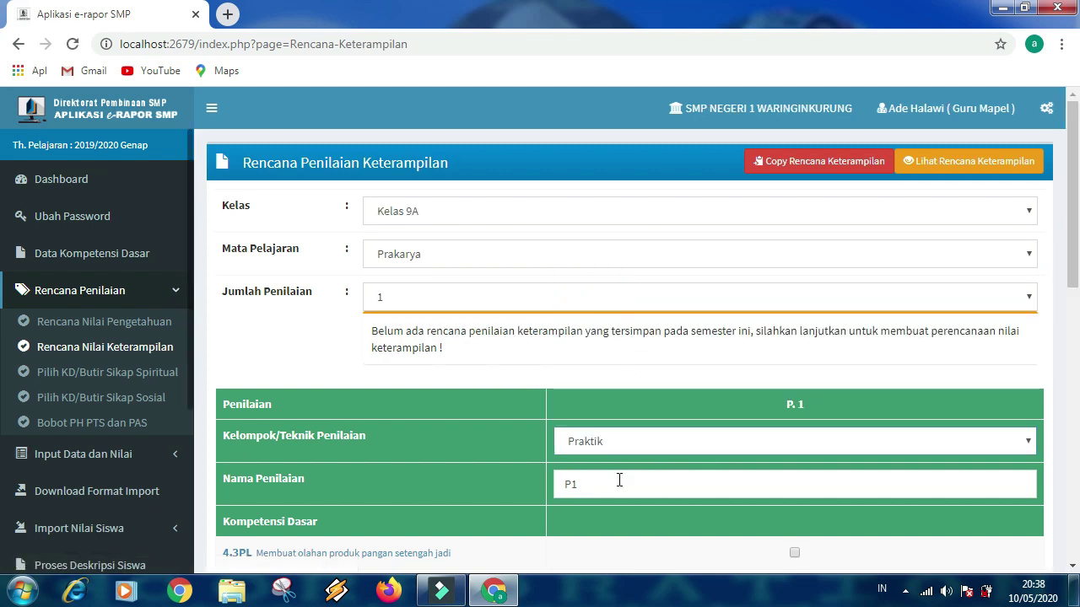
{"action": "scroll", "coordinate": [619, 480], "scroll_direction": "down", "scroll_amount": 1}
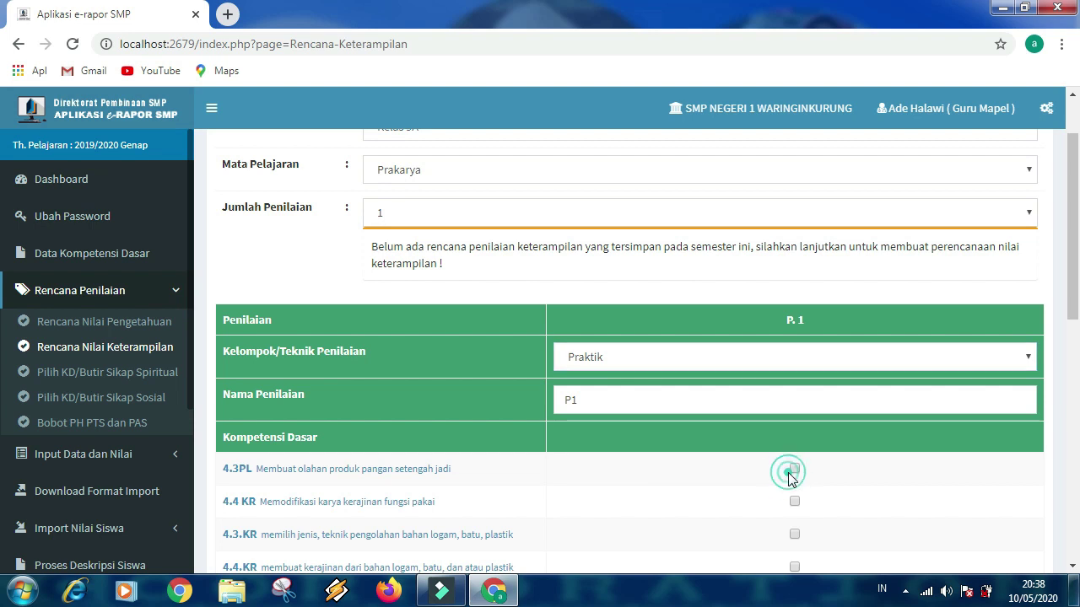
{"action": "scroll", "coordinate": [791, 473], "scroll_direction": "down", "scroll_amount": 2}
{"action": "left_click", "coordinate": [795, 367]}
{"action": "left_click", "coordinate": [794, 400]}
{"action": "left_click", "coordinate": [795, 333]}
{"action": "left_click", "coordinate": [794, 432]}
{"action": "left_click", "coordinate": [795, 465]}
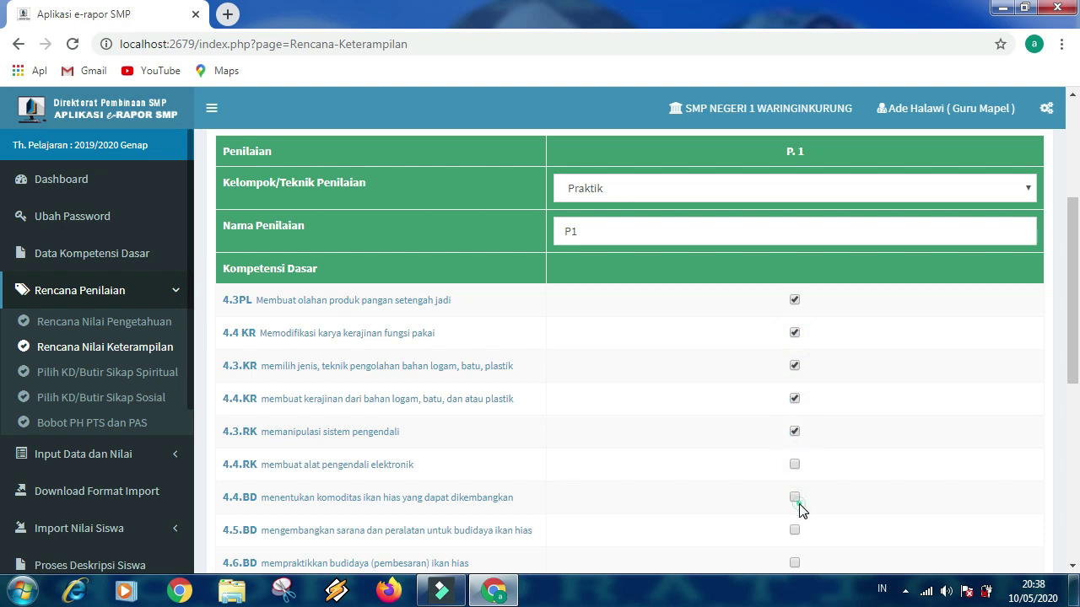
{"action": "left_click", "coordinate": [797, 498]}
{"action": "scroll", "coordinate": [799, 499], "scroll_direction": "down", "scroll_amount": 3}
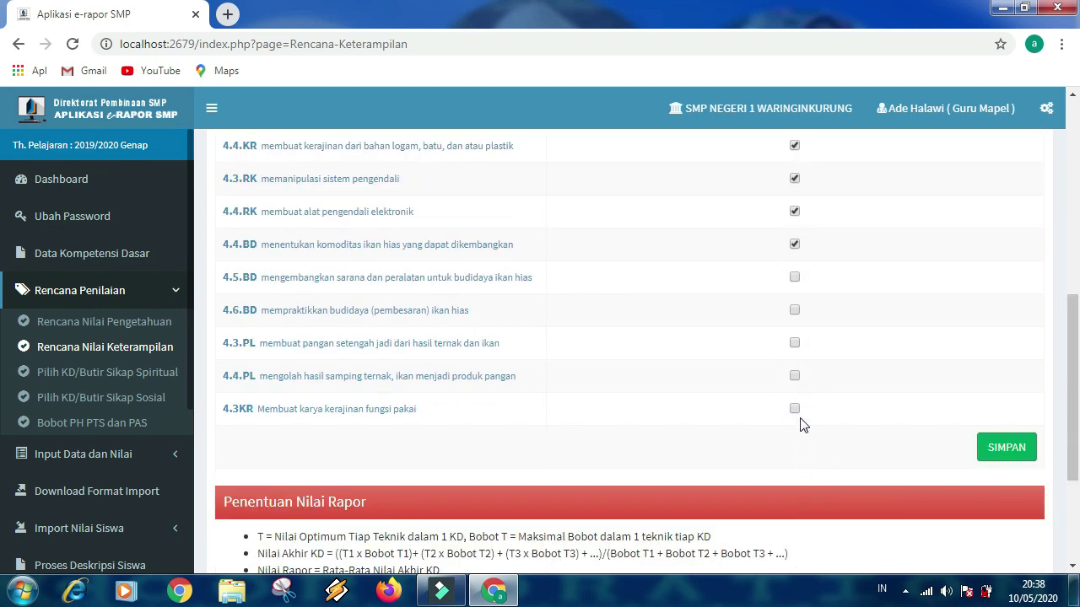
{"action": "left_click", "coordinate": [794, 407]}
{"action": "left_click", "coordinate": [795, 344]}
{"action": "left_click", "coordinate": [794, 309]}
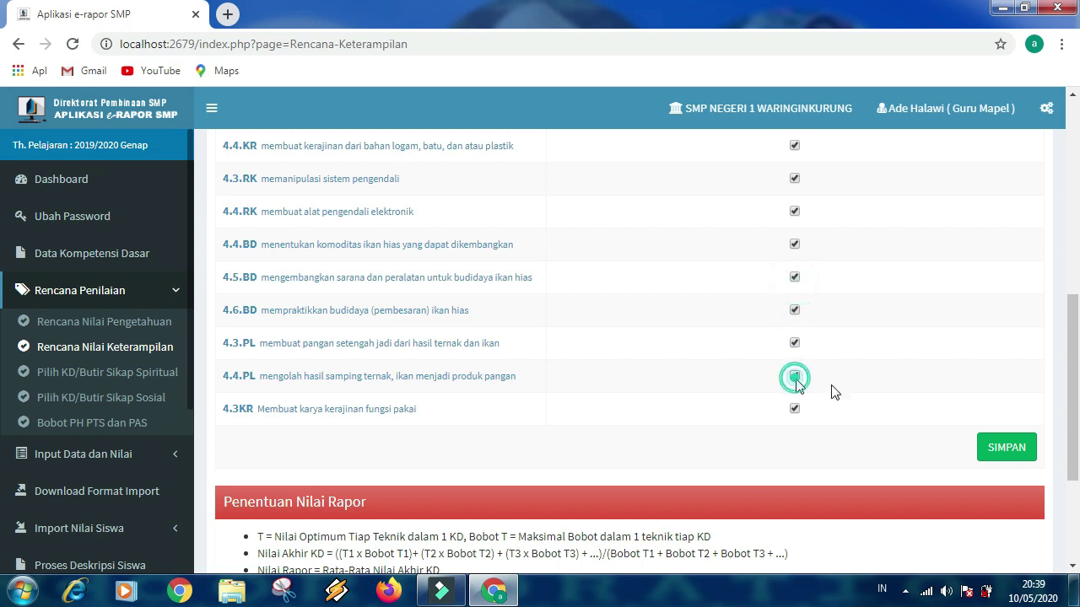
Save the skills assessment plan and confirm.
{"action": "left_click", "coordinate": [1012, 449]}
{"action": "left_click", "coordinate": [628, 155]}
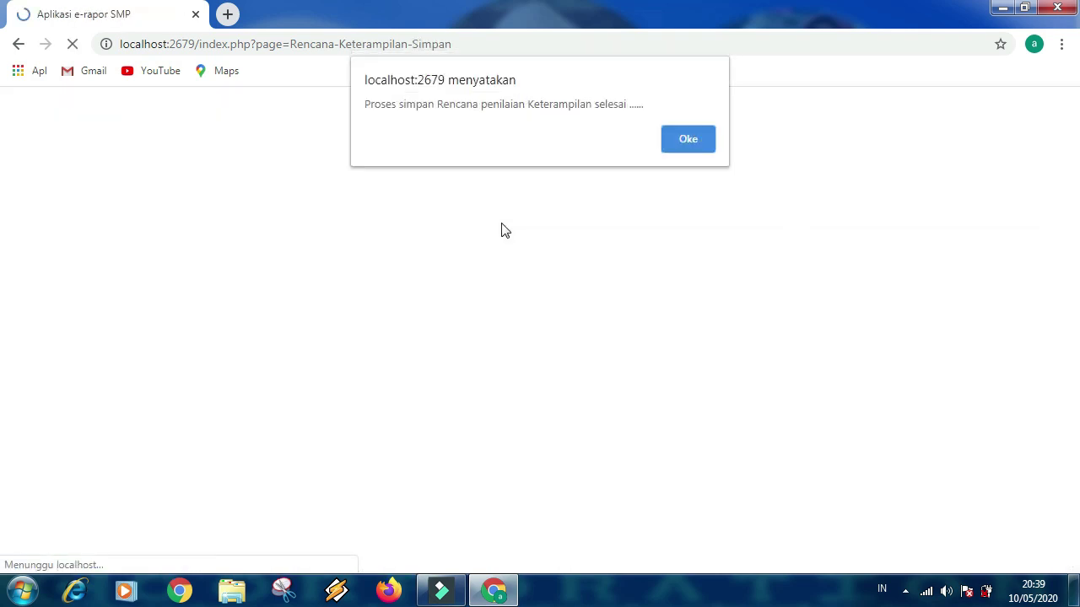
{"action": "key", "text": "Return"}
Copy the Kelas 9A Prakarya skills plan to Kelas 9B.
{"action": "left_click", "coordinate": [822, 163]}
{"action": "left_click", "coordinate": [433, 213]}
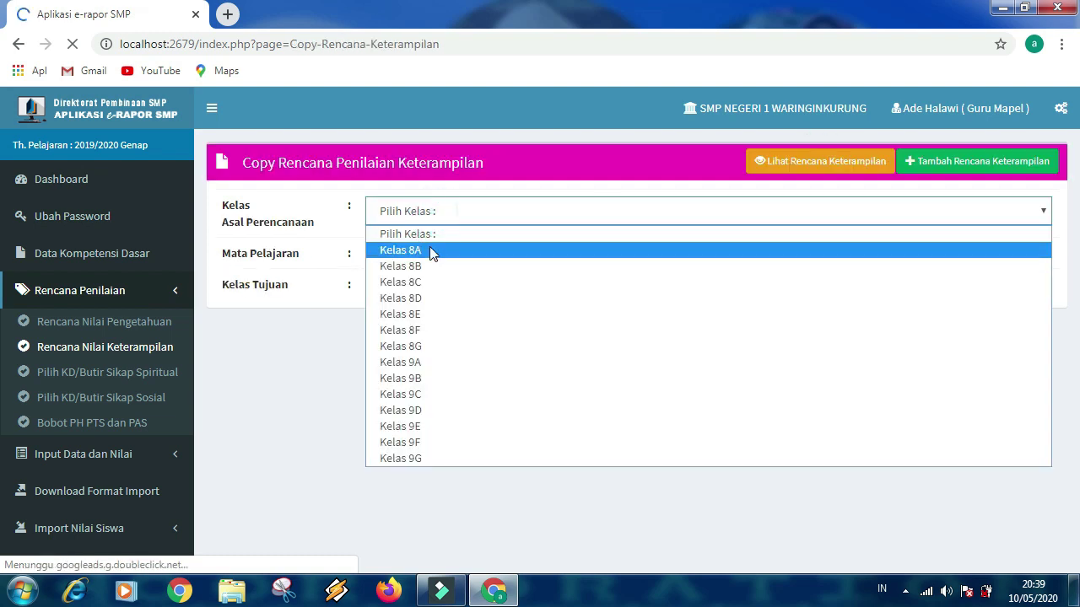
{"action": "left_click", "coordinate": [434, 364]}
{"action": "left_click", "coordinate": [422, 262]}
{"action": "left_click", "coordinate": [411, 299]}
{"action": "left_click", "coordinate": [410, 302]}
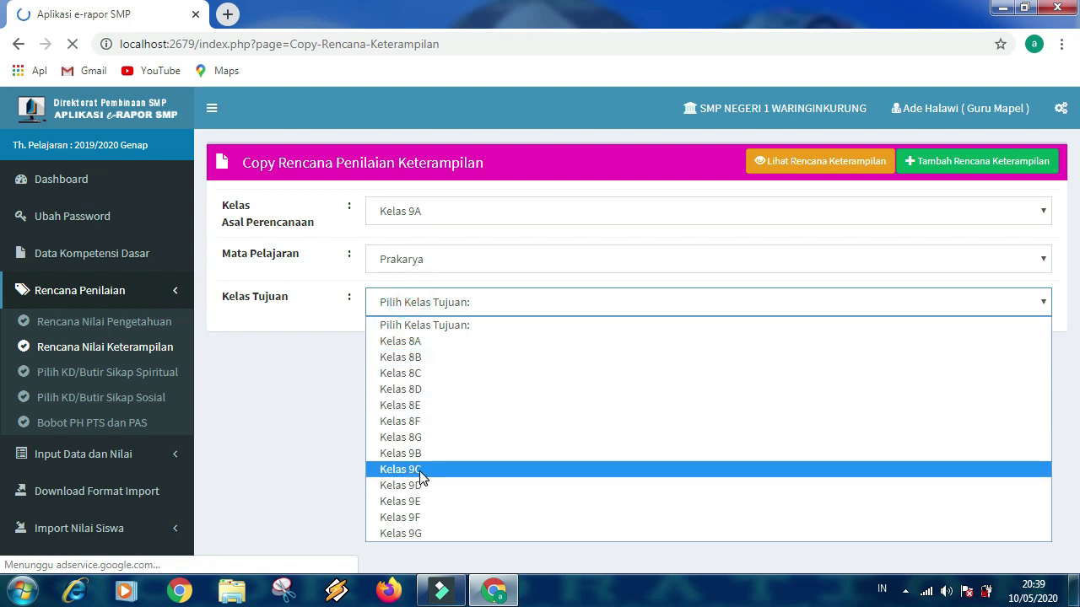
{"action": "left_click", "coordinate": [413, 454]}
{"action": "left_click", "coordinate": [760, 302]}
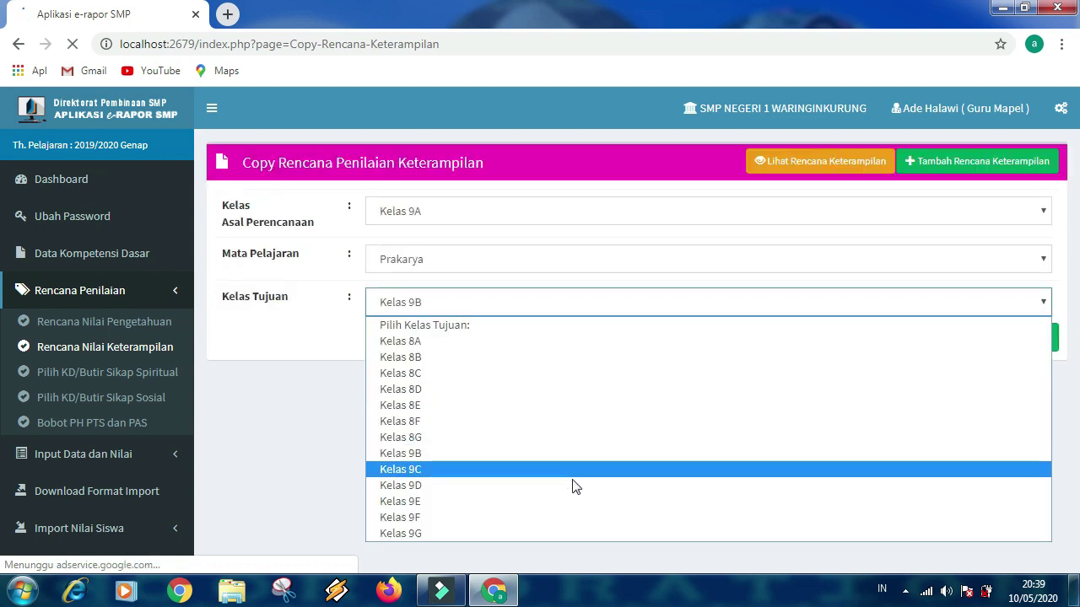
{"action": "left_click", "coordinate": [515, 455]}
{"action": "left_click", "coordinate": [940, 339]}
{"action": "key", "text": "Return"}
{"action": "key", "text": "Return"}
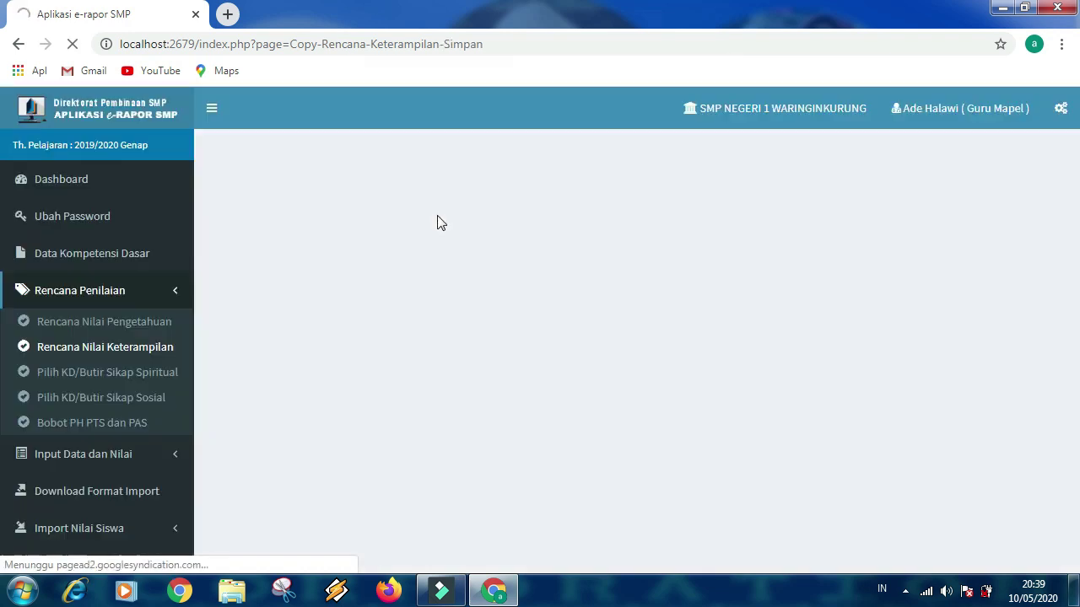
Copy the Kelas 9A Prakarya skills plan to Kelas 9C.
{"action": "left_click", "coordinate": [443, 217]}
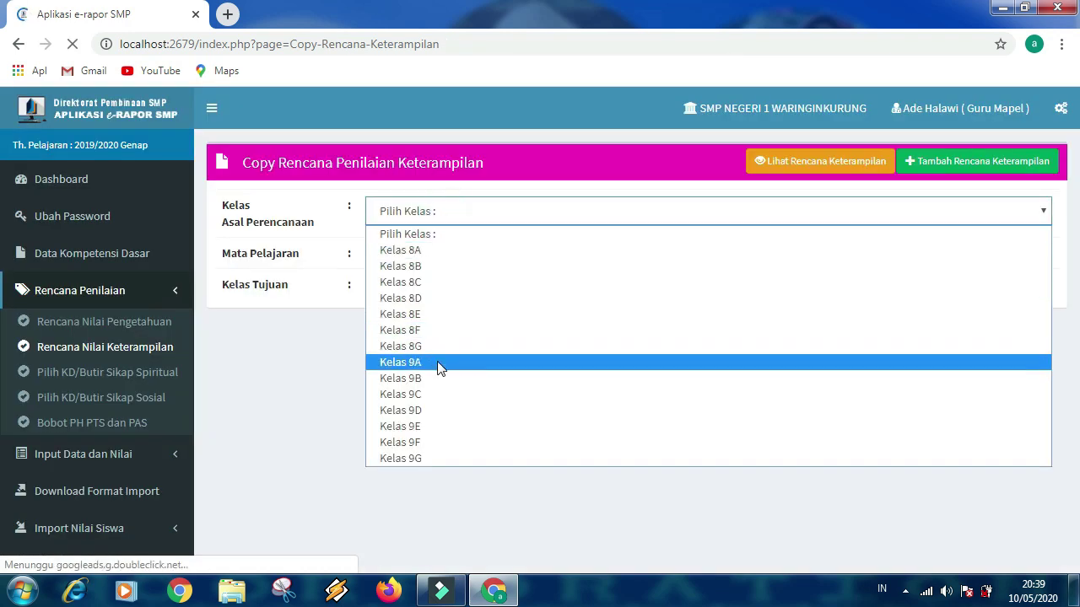
{"action": "left_click", "coordinate": [438, 363]}
{"action": "left_click", "coordinate": [414, 256]}
{"action": "left_click", "coordinate": [420, 301]}
{"action": "left_click", "coordinate": [419, 302]}
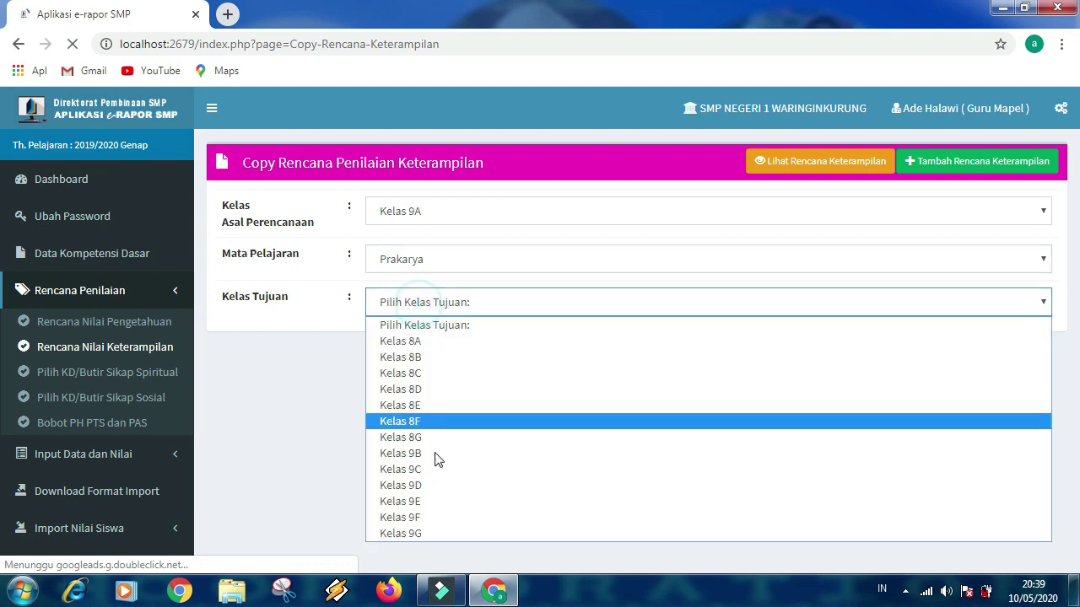
{"action": "left_click", "coordinate": [429, 470]}
{"action": "left_click", "coordinate": [969, 339]}
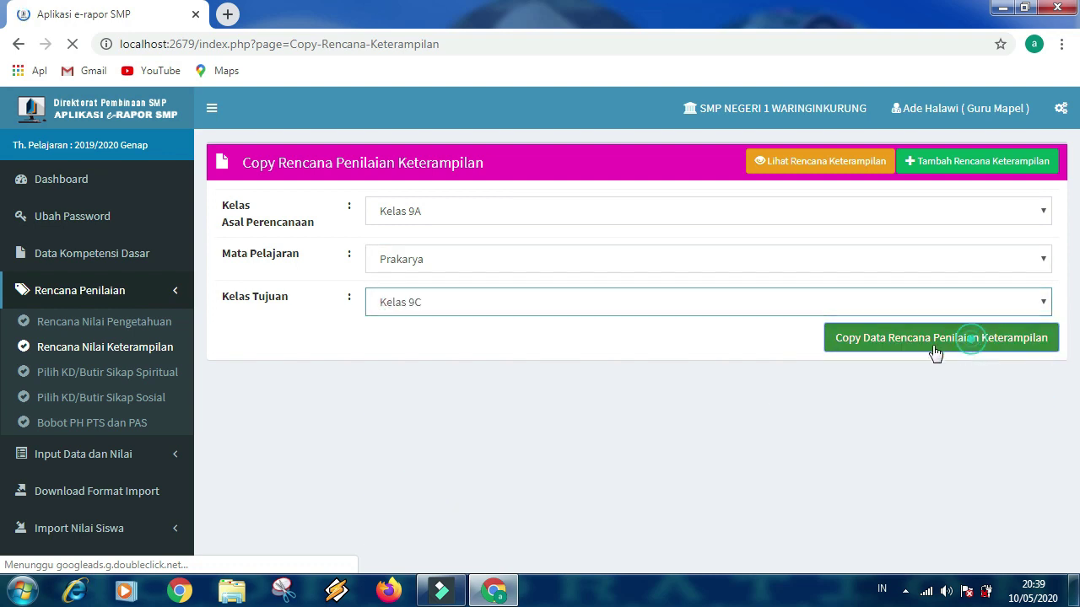
{"action": "key", "text": "Return"}
{"action": "key", "text": "Return"}
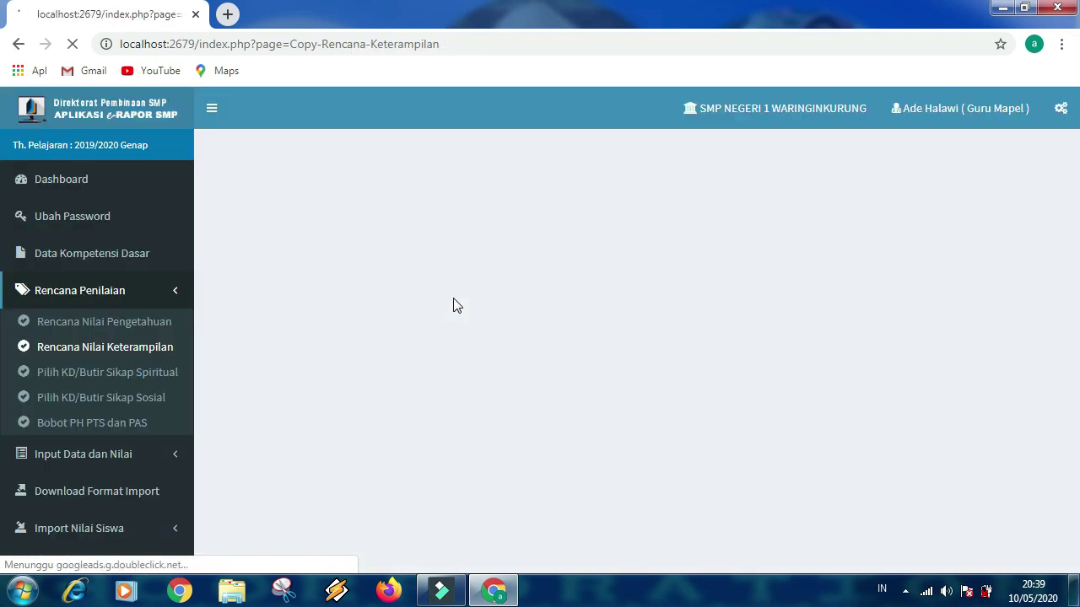
Repeat the Kelas 9A Prakarya skills plan copy to Kelas 9C.
{"action": "left_click", "coordinate": [411, 212]}
{"action": "left_click", "coordinate": [412, 362]}
{"action": "left_click", "coordinate": [422, 259]}
{"action": "left_click", "coordinate": [418, 298]}
{"action": "left_click", "coordinate": [424, 301]}
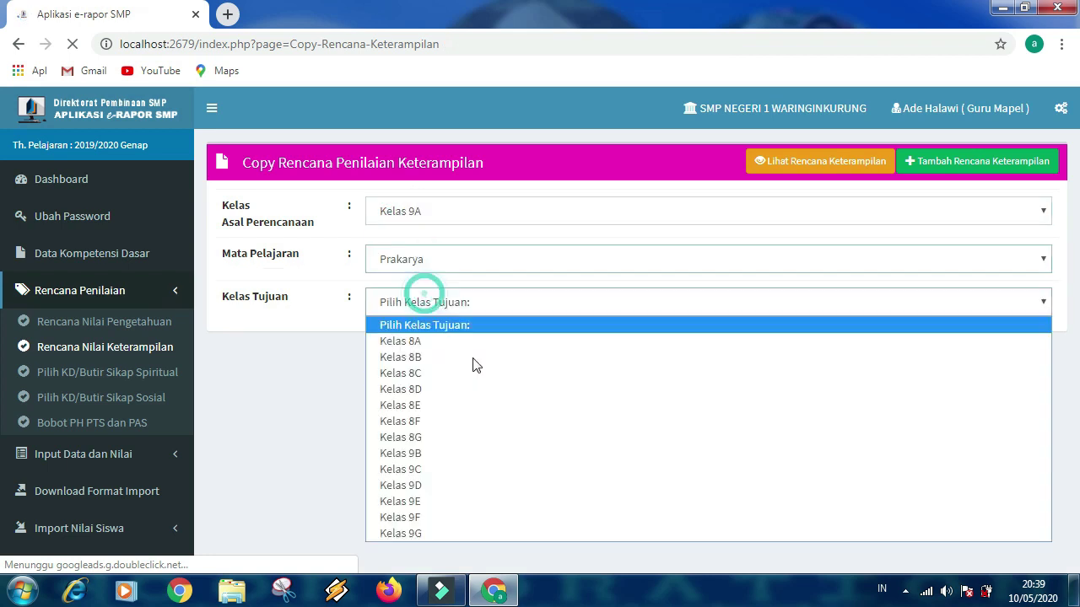
{"action": "left_click", "coordinate": [424, 469]}
{"action": "left_click", "coordinate": [926, 346]}
{"action": "key", "text": "Return"}
{"action": "key", "text": "Return"}
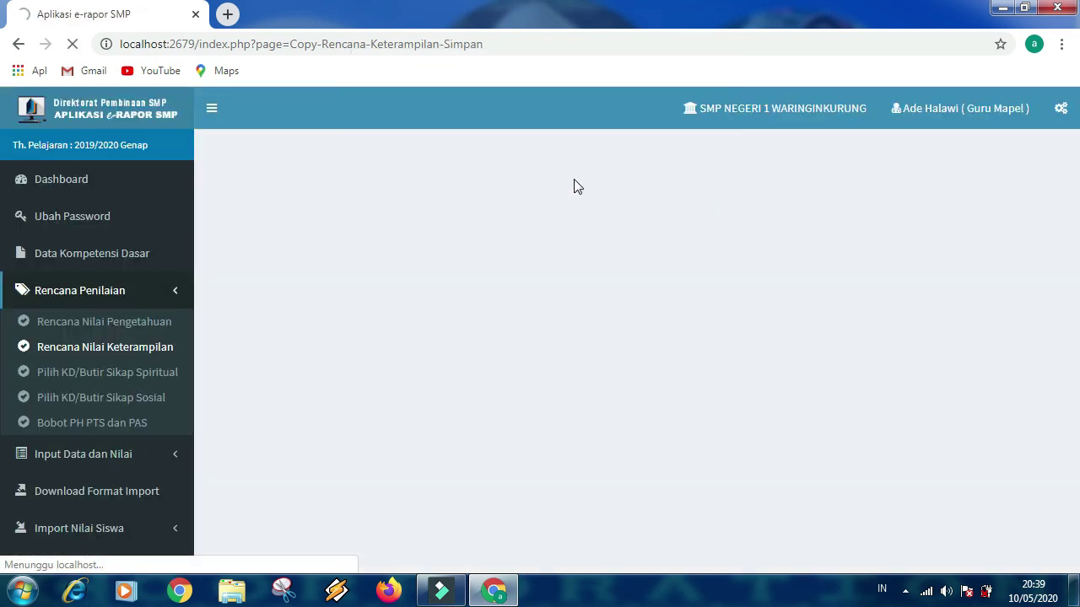
Copy the Kelas 9A Prakarya skills plan to Kelas 9D.
{"action": "left_click", "coordinate": [429, 212]}
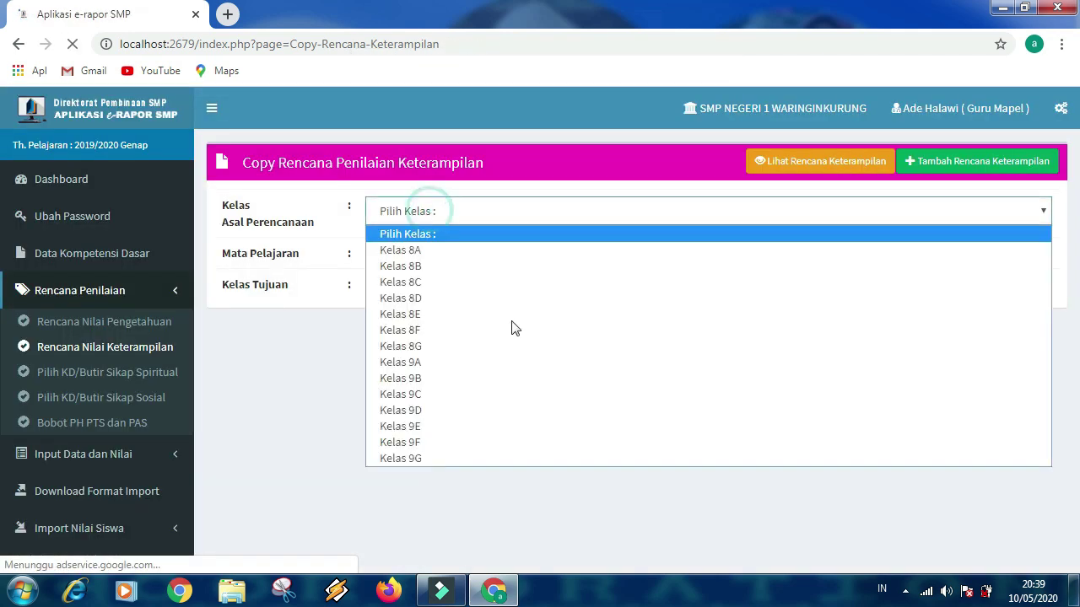
{"action": "left_click", "coordinate": [429, 364]}
{"action": "left_click", "coordinate": [422, 259]}
{"action": "left_click", "coordinate": [431, 297]}
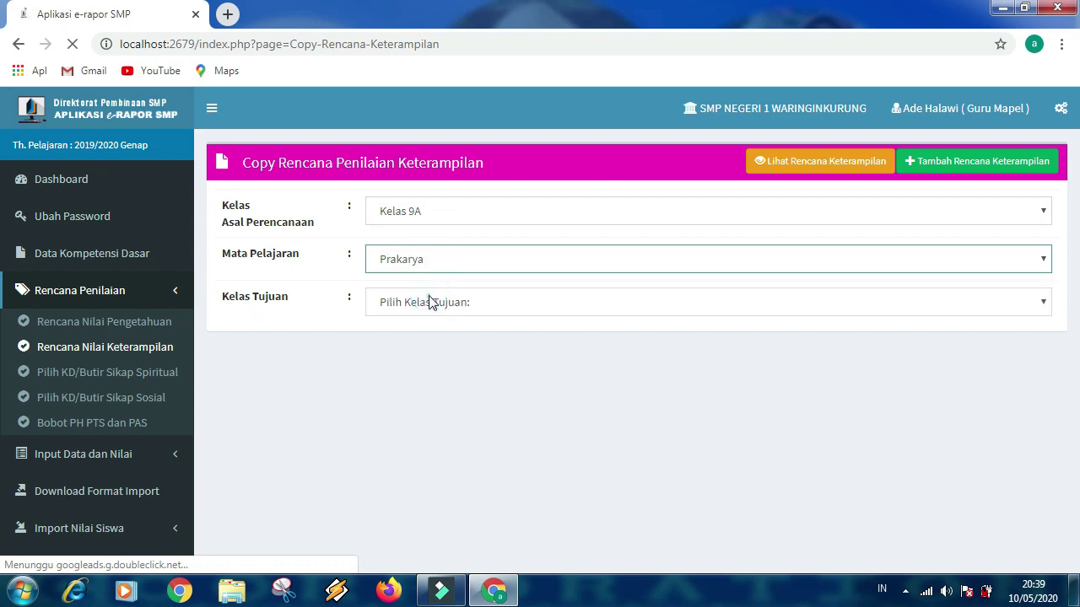
{"action": "left_click", "coordinate": [429, 300]}
{"action": "left_click", "coordinate": [422, 485]}
{"action": "left_click", "coordinate": [908, 341]}
{"action": "key", "text": "Return"}
{"action": "key", "text": "Return"}
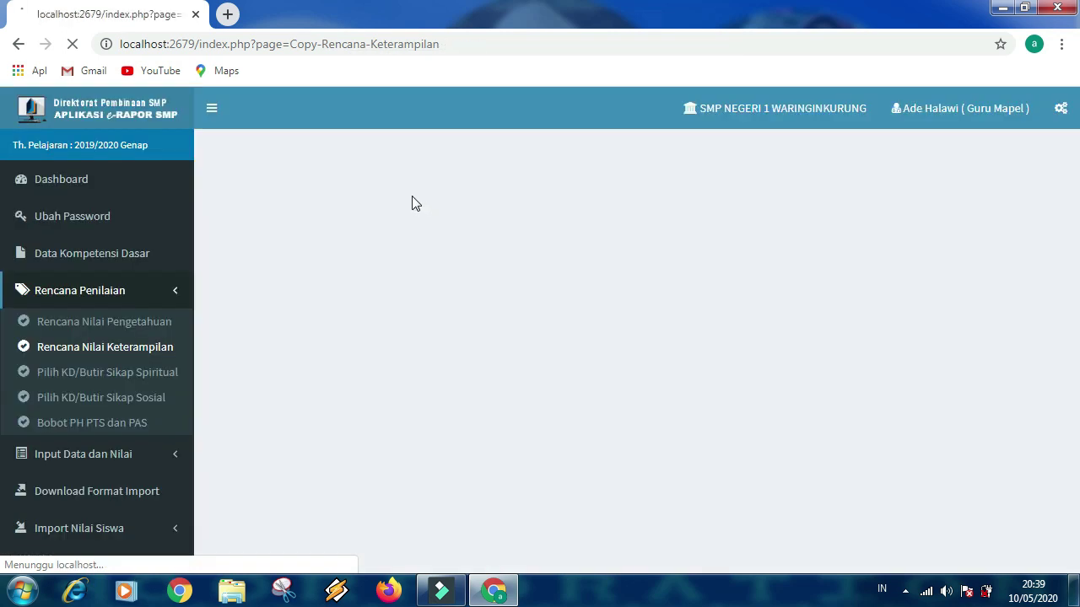
Copy the Kelas 9A Prakarya skills plan to Kelas 9E.
{"action": "left_click", "coordinate": [417, 223]}
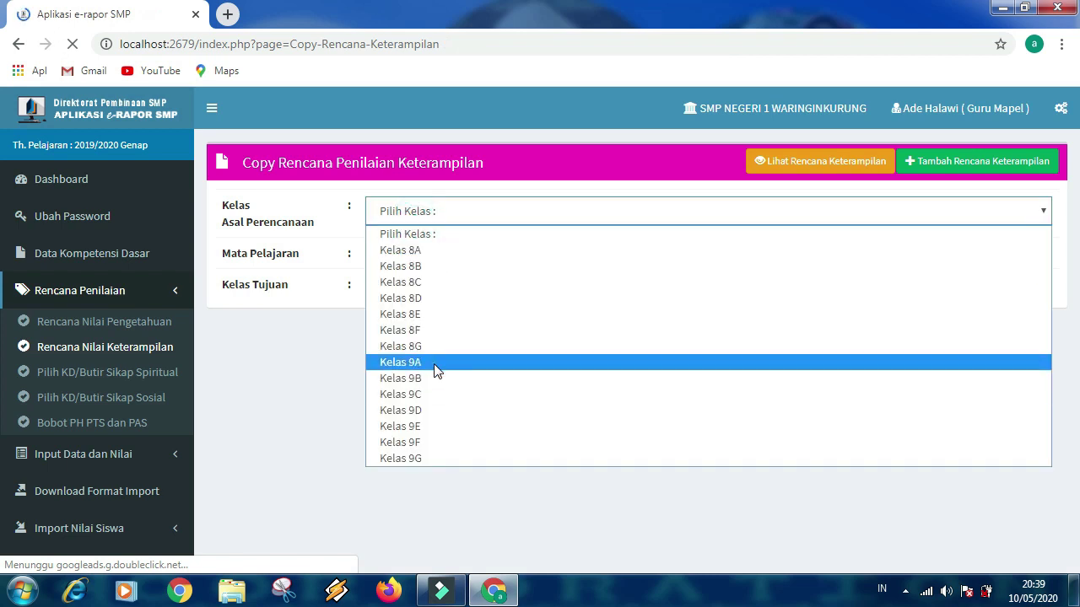
{"action": "left_click", "coordinate": [435, 363]}
{"action": "left_click", "coordinate": [422, 260]}
{"action": "left_click", "coordinate": [428, 300]}
{"action": "left_click", "coordinate": [427, 305]}
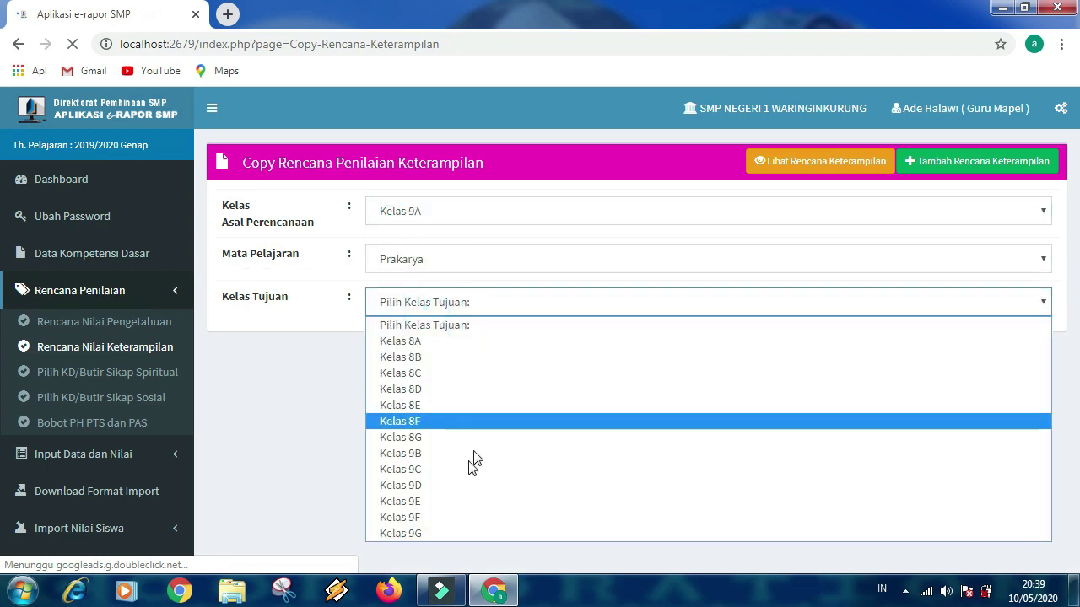
{"action": "left_click", "coordinate": [430, 499]}
{"action": "left_click", "coordinate": [886, 346]}
{"action": "key", "text": "Return"}
{"action": "key", "text": "Return"}
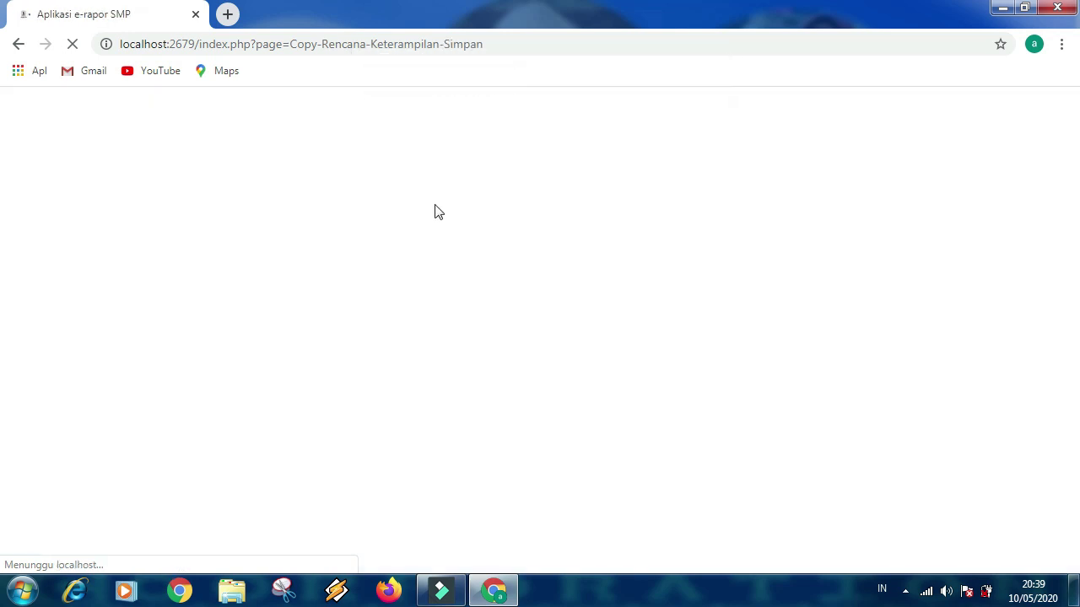
Copy the Kelas 9A Prakarya skills plan to Kelas 9F.
{"action": "left_click", "coordinate": [421, 211]}
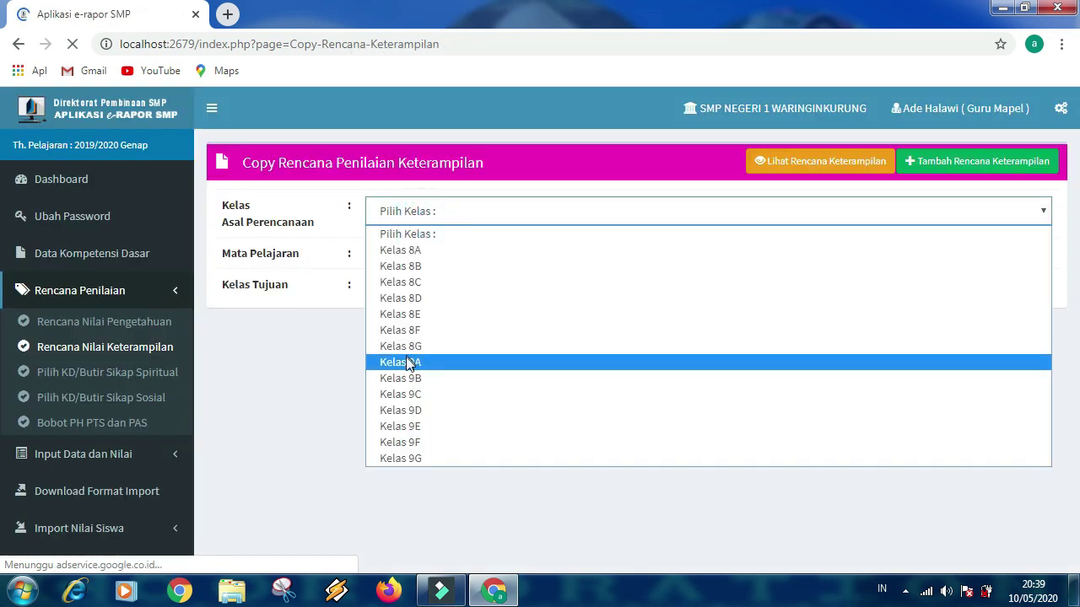
{"action": "left_click", "coordinate": [400, 362]}
{"action": "left_click", "coordinate": [428, 261]}
{"action": "left_click", "coordinate": [426, 298]}
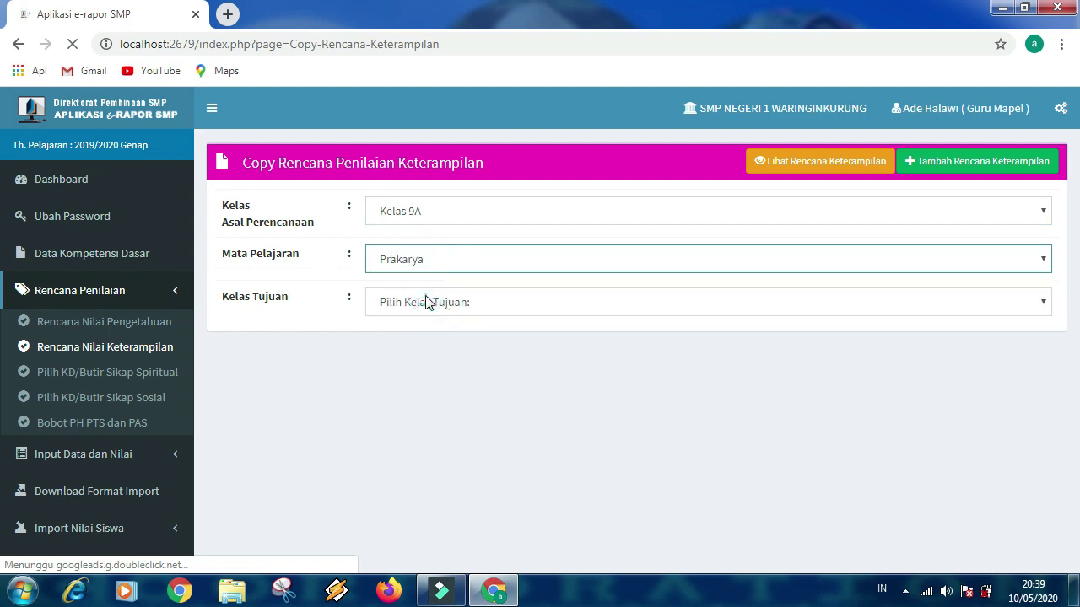
{"action": "left_click", "coordinate": [426, 302]}
{"action": "left_click", "coordinate": [447, 517]}
{"action": "left_click", "coordinate": [877, 304]}
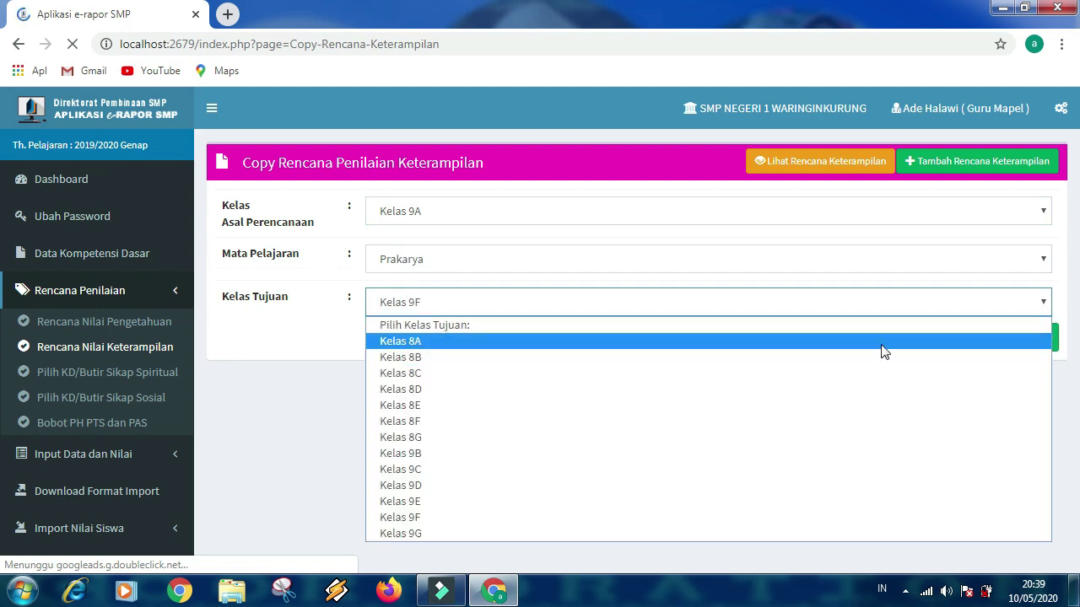
{"action": "left_click", "coordinate": [561, 515]}
{"action": "left_click", "coordinate": [873, 353]}
{"action": "key", "text": "Return"}
{"action": "key", "text": "Return"}
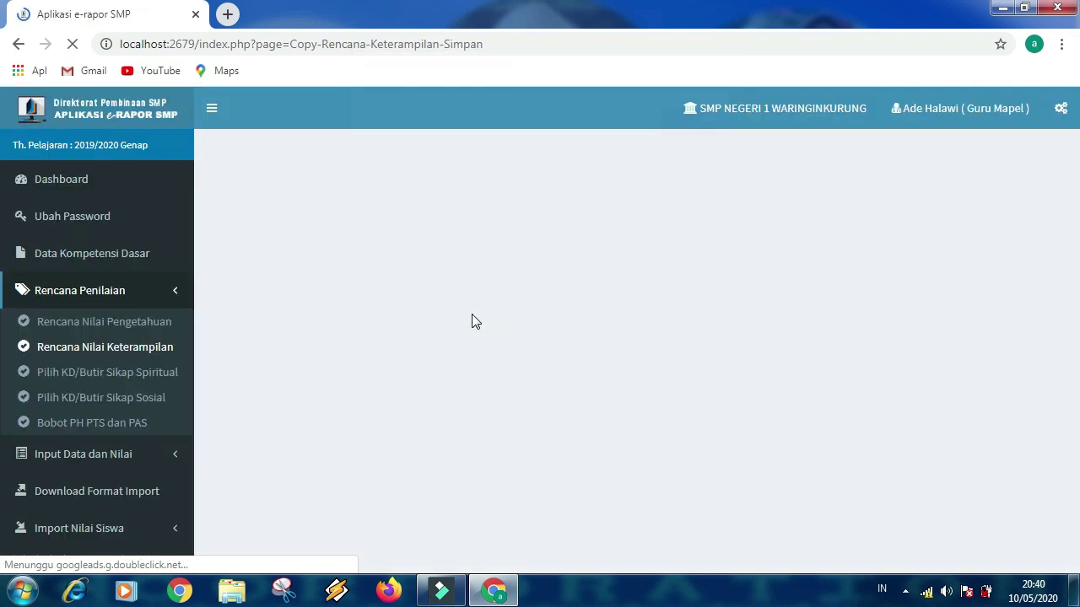
Copy the Kelas 9A Prakarya skills plan to Kelas 9G and dismiss the completion notice.
{"action": "left_click", "coordinate": [447, 213]}
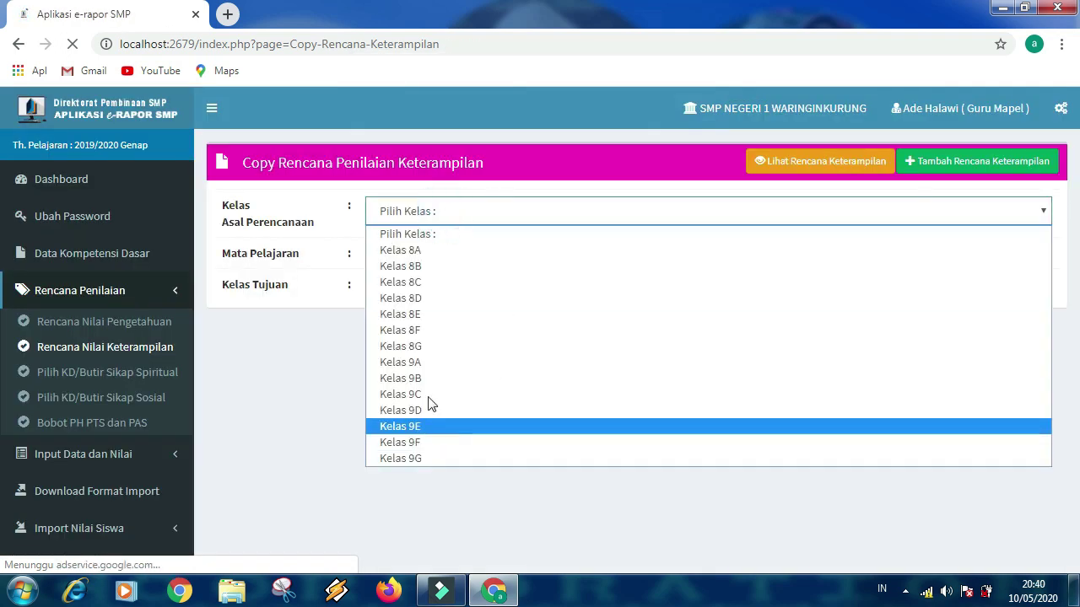
{"action": "left_click", "coordinate": [405, 362]}
{"action": "left_click", "coordinate": [432, 268]}
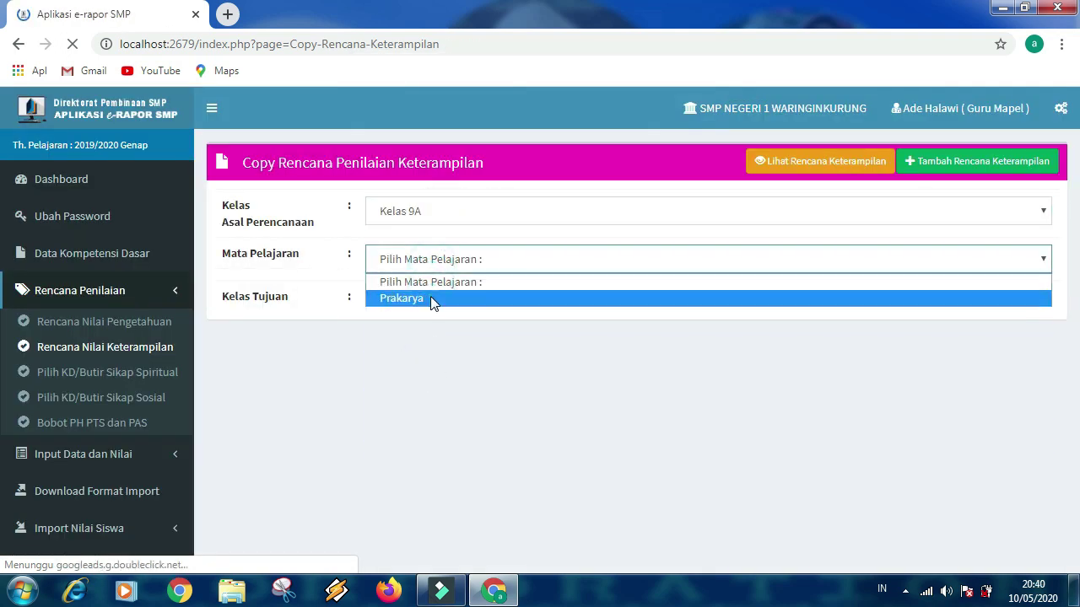
{"action": "left_click", "coordinate": [434, 300]}
{"action": "left_click", "coordinate": [428, 302]}
{"action": "left_click", "coordinate": [428, 533]}
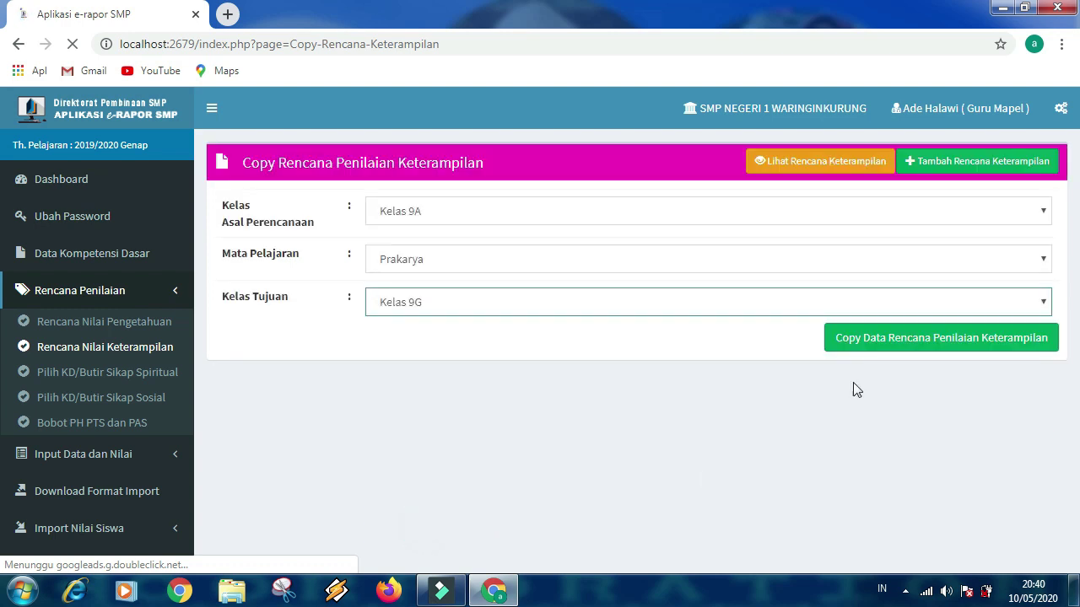
{"action": "left_click", "coordinate": [897, 337]}
{"action": "key", "text": "Return"}
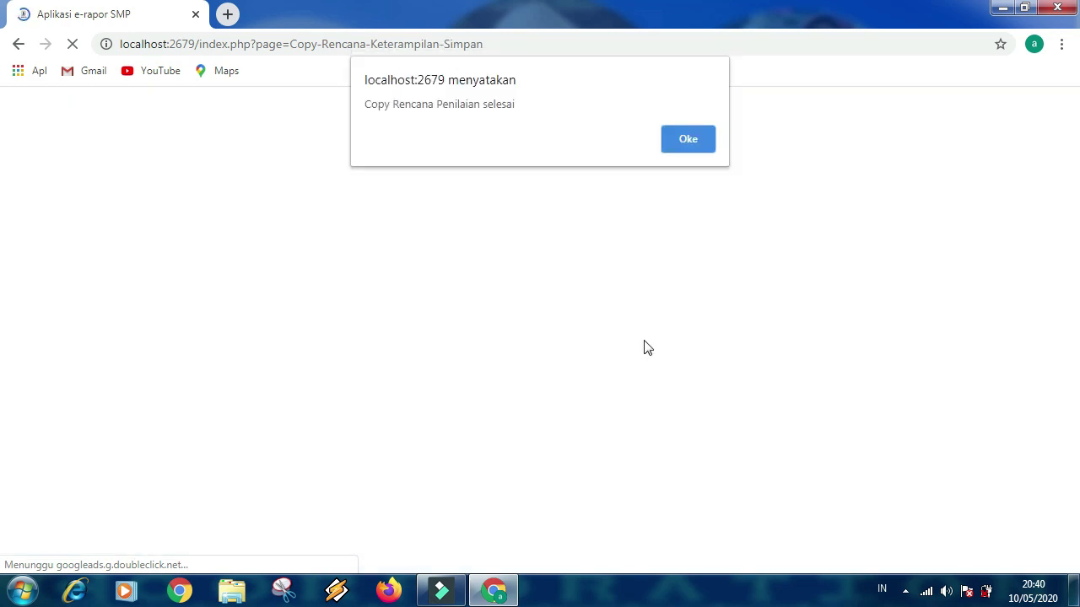
{"action": "key", "text": "Return"}
{"action": "left_click", "coordinate": [103, 375]}
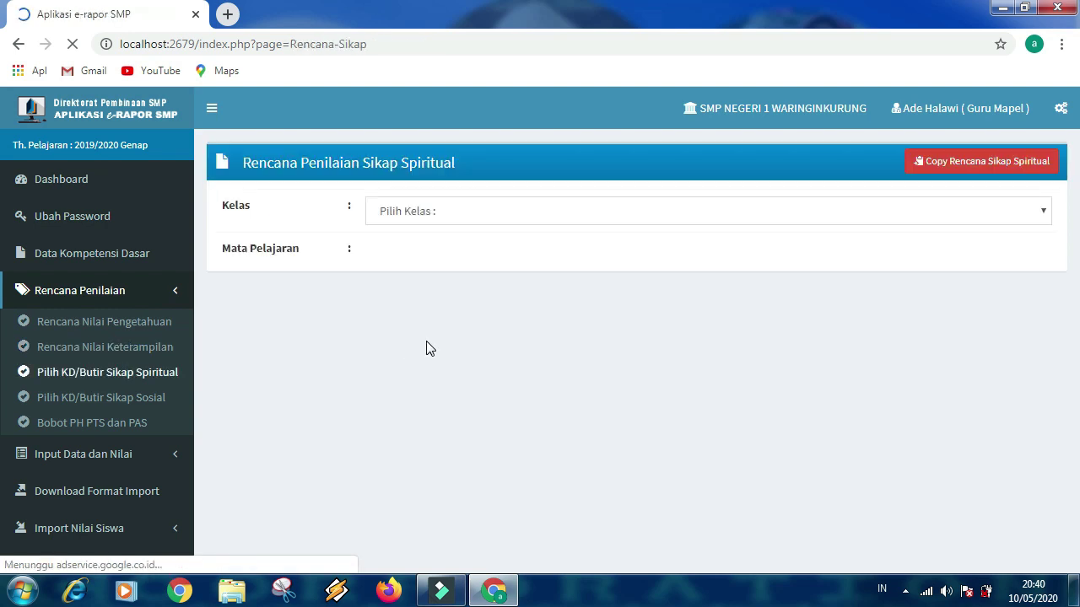
For Kelas 9A Prakarya, tick spiritual items 1.1U berdoa and 1.3U memberi Salam.
{"action": "left_click", "coordinate": [408, 221]}
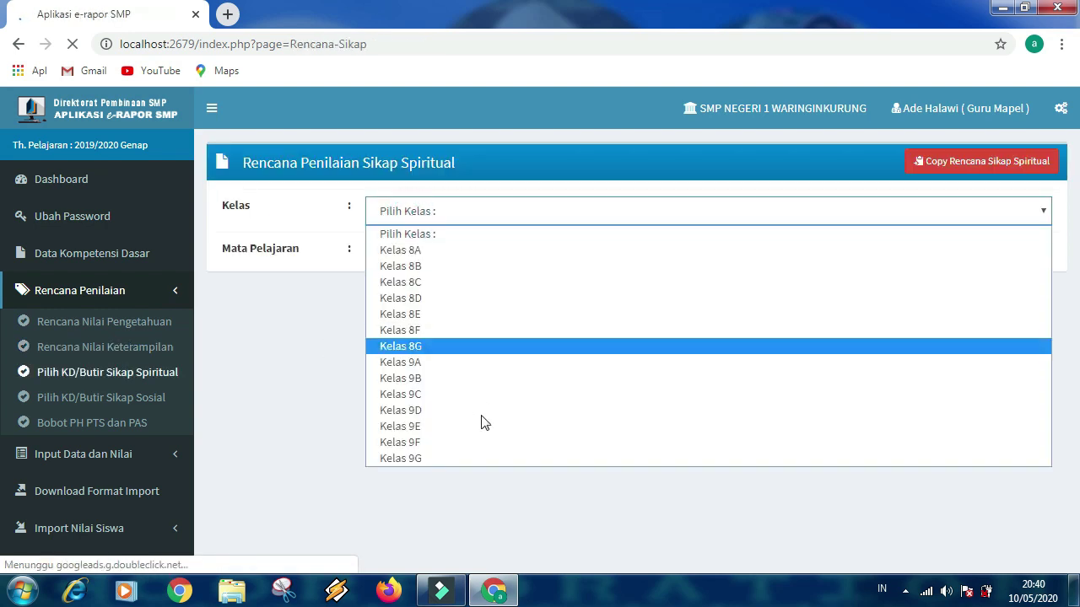
{"action": "left_click", "coordinate": [434, 364]}
{"action": "left_click", "coordinate": [444, 256]}
{"action": "left_click", "coordinate": [440, 293]}
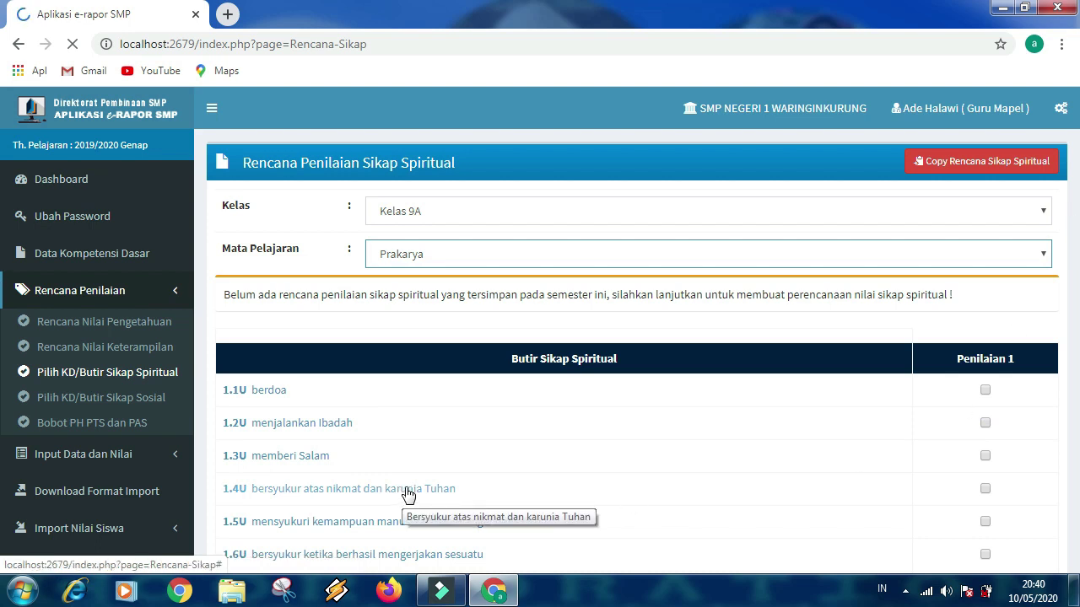
{"action": "left_click", "coordinate": [985, 390]}
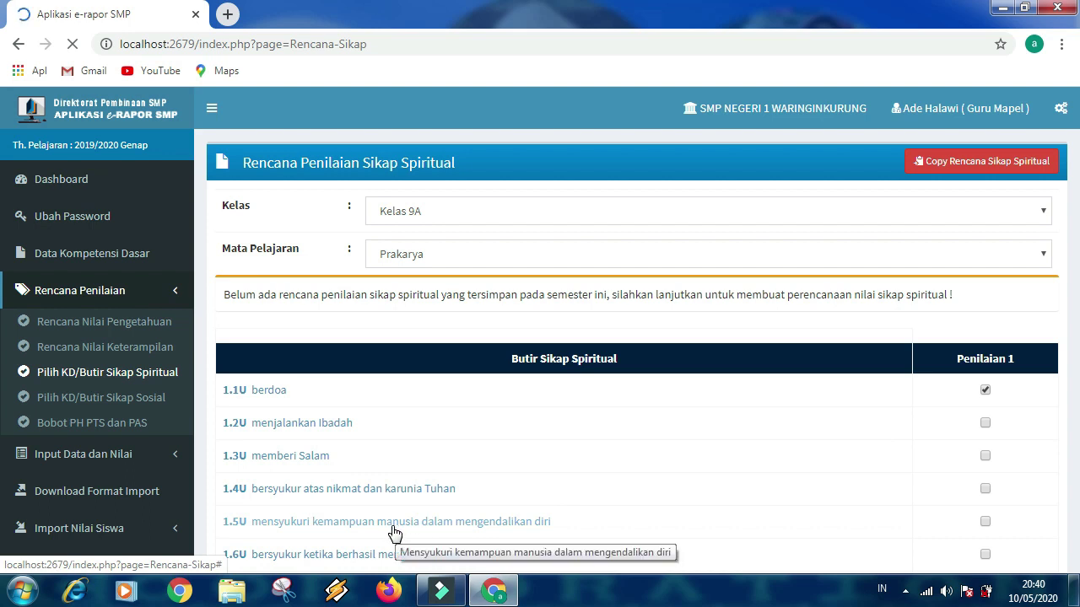
{"action": "left_click", "coordinate": [986, 457]}
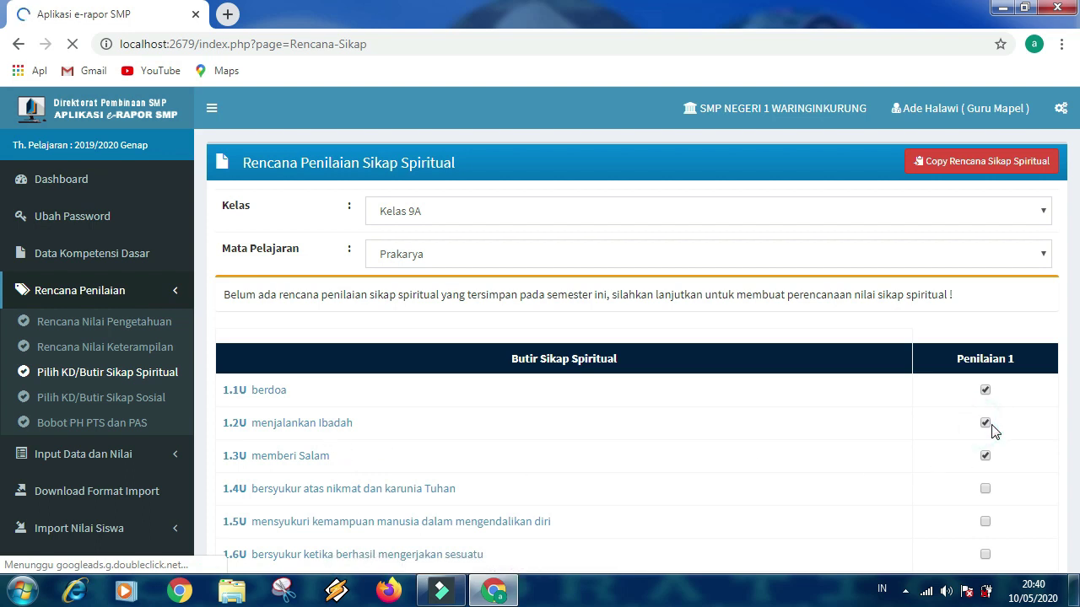
Attempt to copy the spiritual attitude plan from Kelas 9A Prakarya, finding none saved.
{"action": "left_click", "coordinate": [952, 172]}
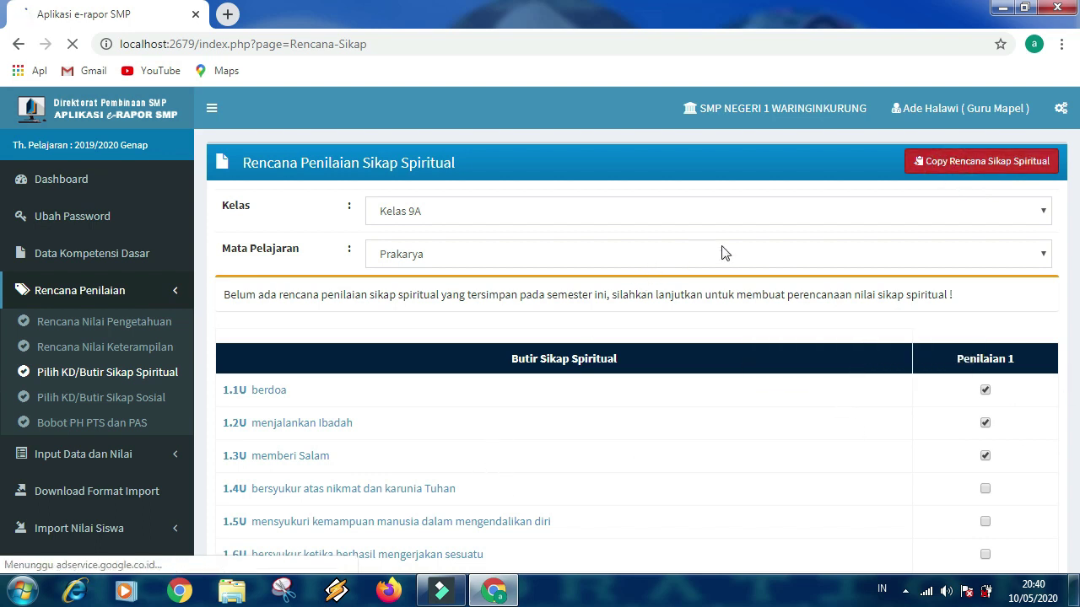
{"action": "left_click", "coordinate": [934, 173]}
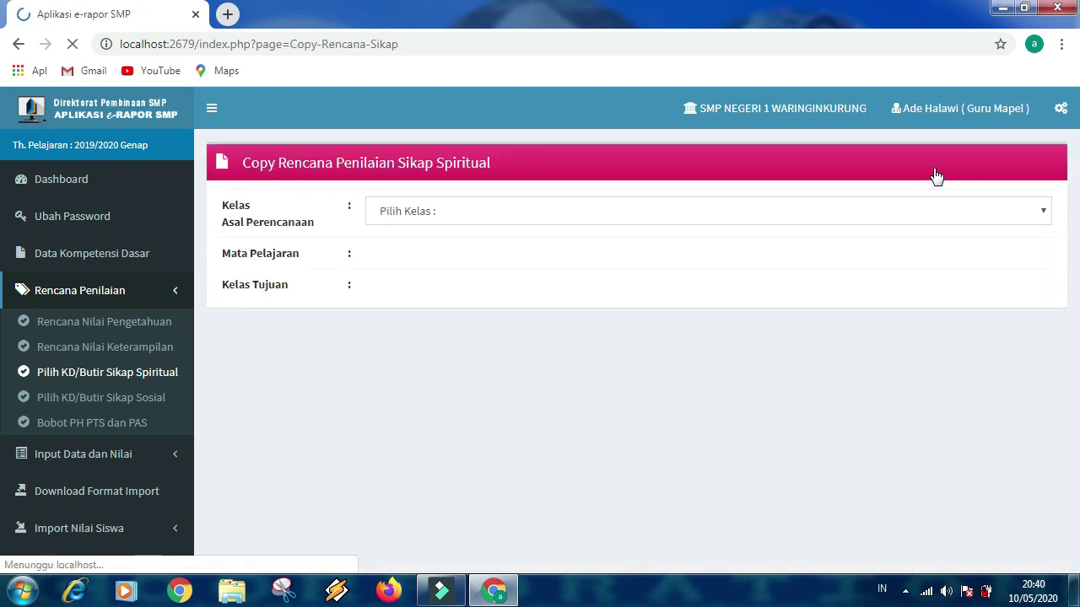
{"action": "left_click", "coordinate": [520, 211]}
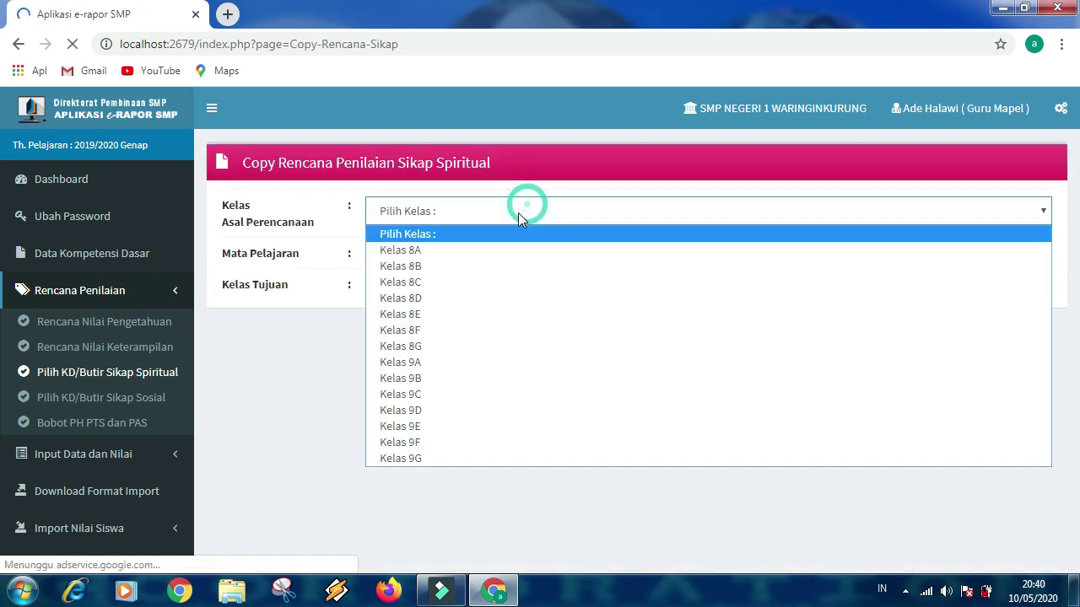
{"action": "left_click", "coordinate": [439, 367]}
{"action": "left_click", "coordinate": [434, 257]}
{"action": "left_click", "coordinate": [424, 298]}
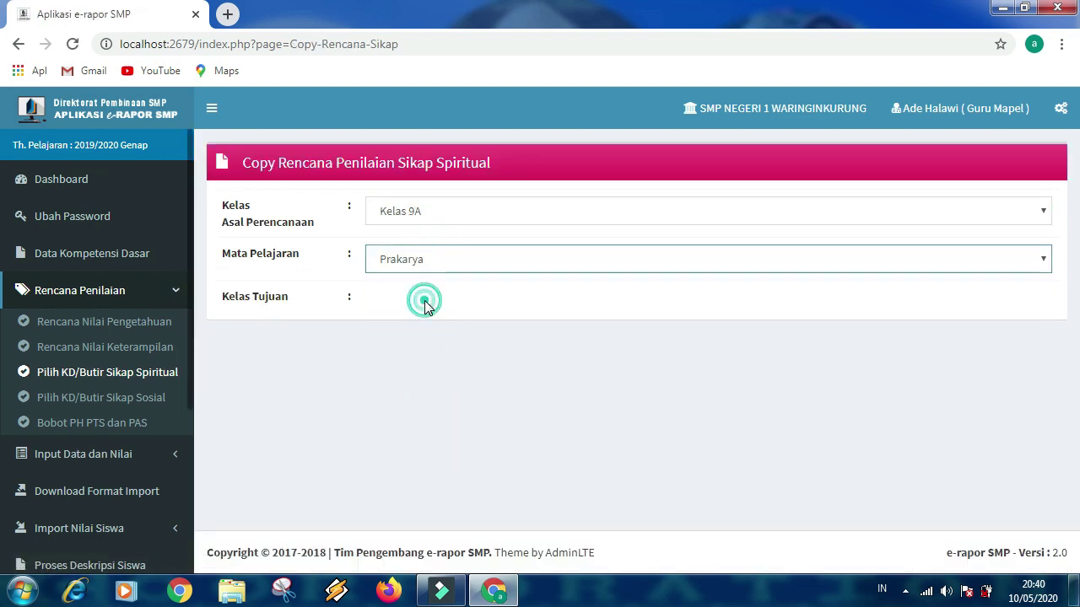
{"action": "left_click", "coordinate": [300, 347]}
{"action": "left_click", "coordinate": [315, 313]}
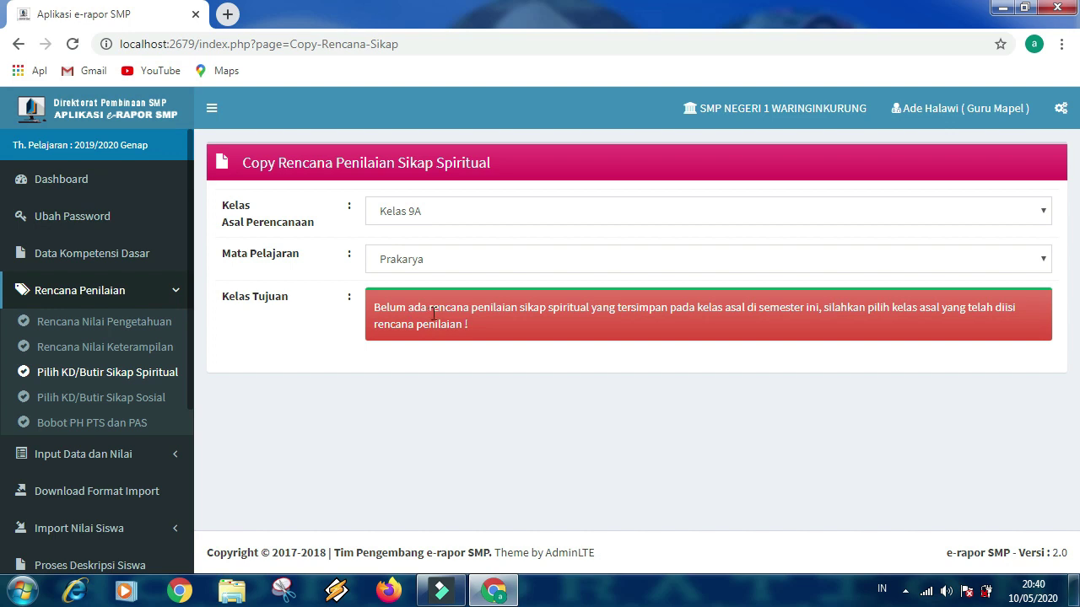
Go to the Rencana Nilai Pengetahuan page from the assessment planning menu.
{"action": "left_click", "coordinate": [142, 291]}
{"action": "left_click", "coordinate": [142, 291]}
{"action": "left_click", "coordinate": [139, 323]}
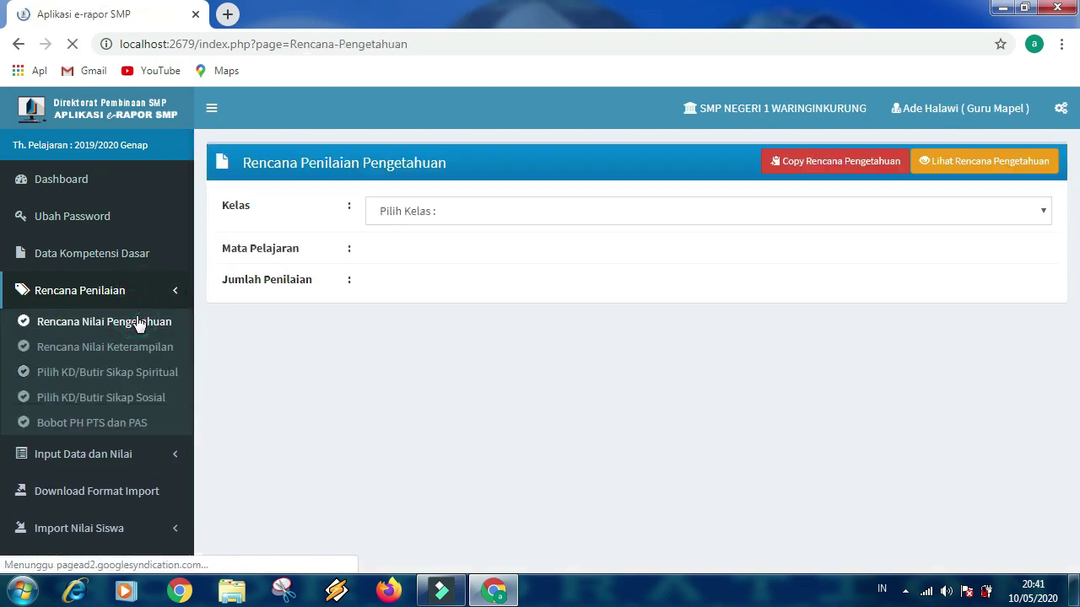
Check the Kelas 9A Prakarya knowledge plan, with number of assessments set to 1.
{"action": "left_click", "coordinate": [418, 218]}
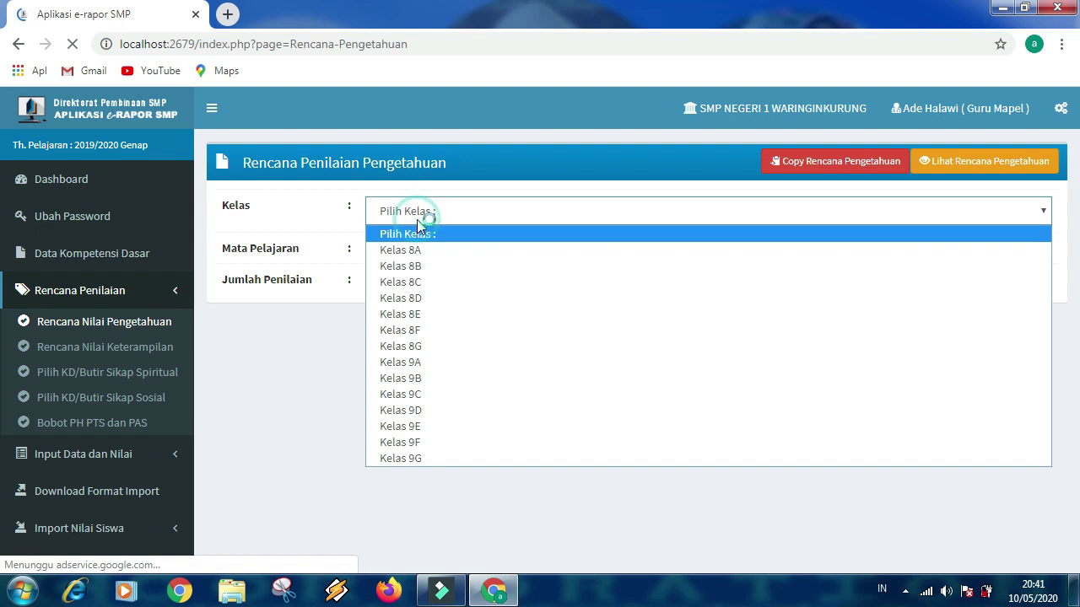
{"action": "left_click", "coordinate": [437, 358]}
{"action": "left_click", "coordinate": [447, 266]}
{"action": "left_click", "coordinate": [437, 295]}
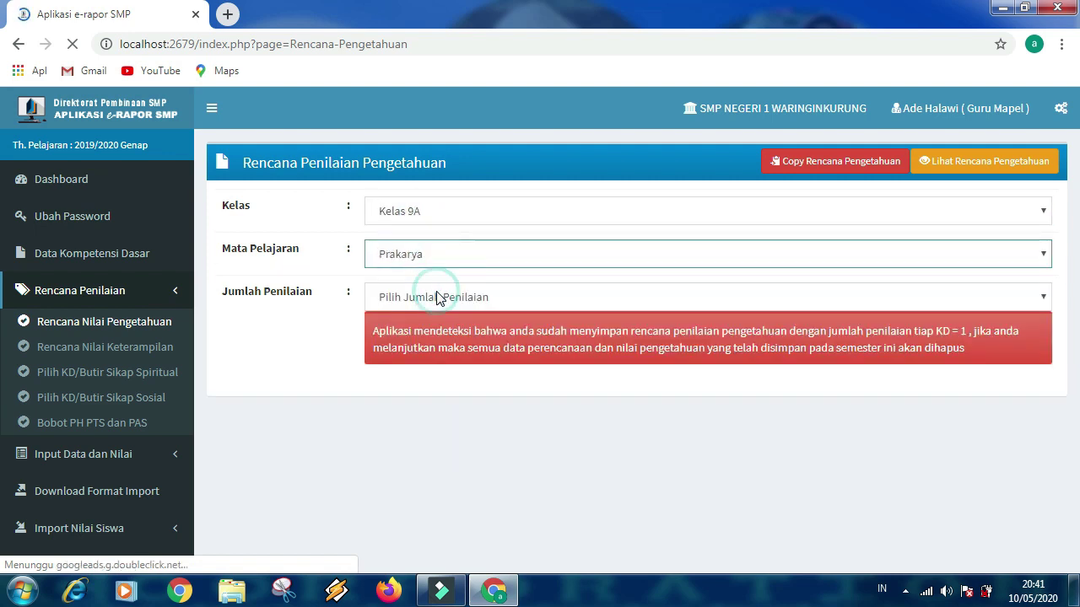
{"action": "left_click", "coordinate": [438, 297]}
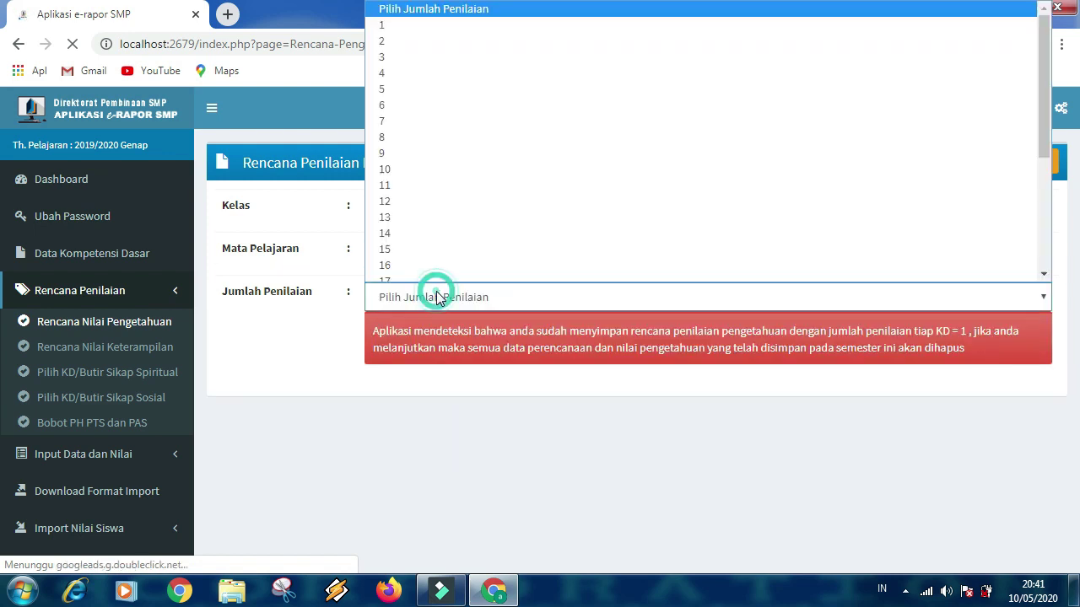
{"action": "left_click", "coordinate": [437, 297]}
{"action": "left_click", "coordinate": [438, 297]}
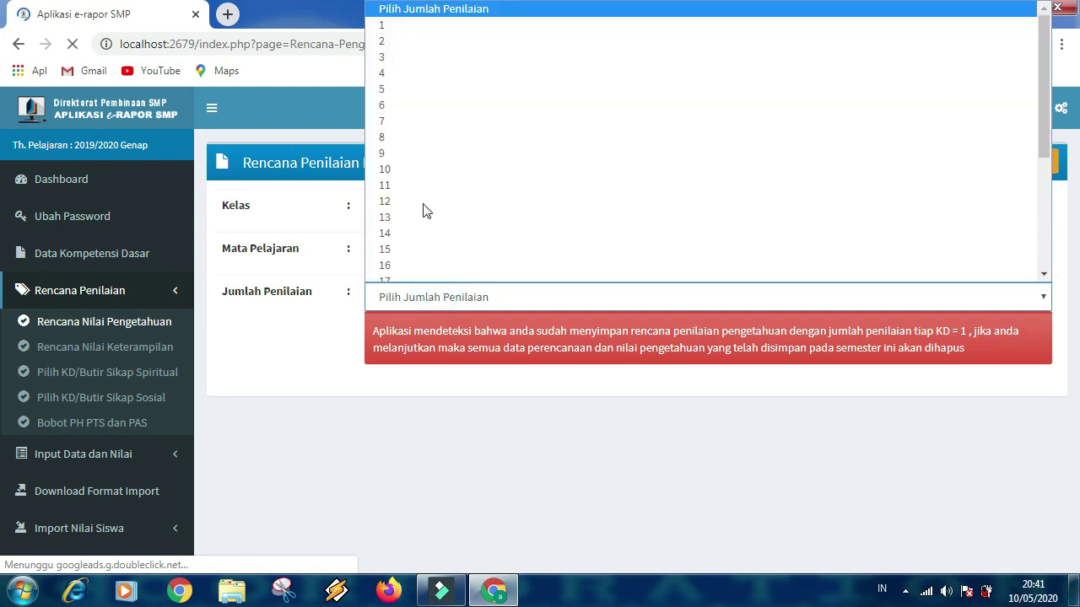
{"action": "left_click", "coordinate": [406, 25]}
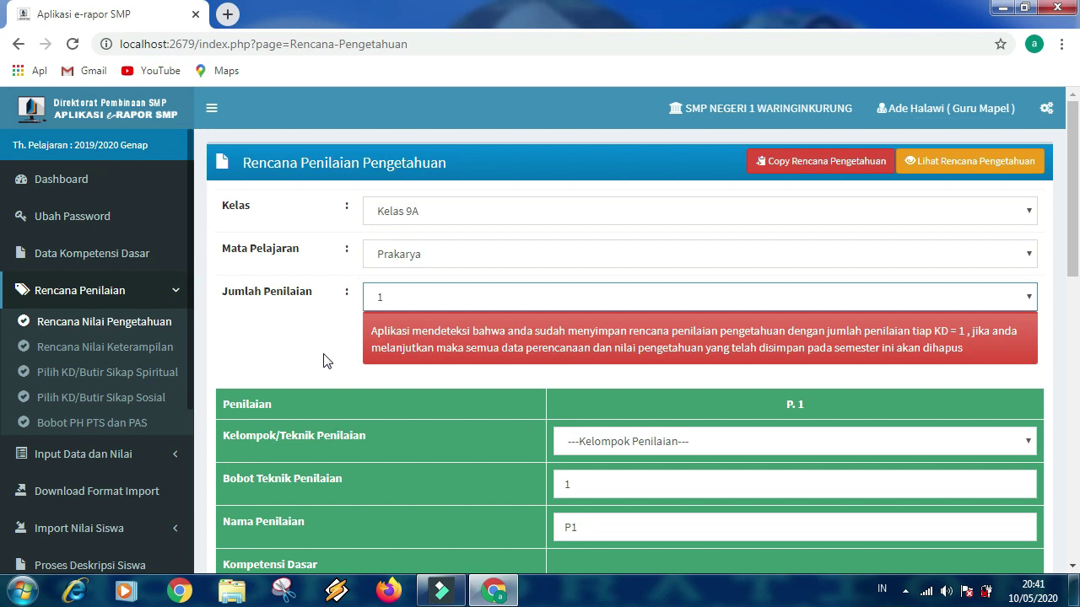
Check the Kelas 9A Prakarya skills plan on Rencana Nilai Keterampilan.
{"action": "left_click", "coordinate": [169, 347]}
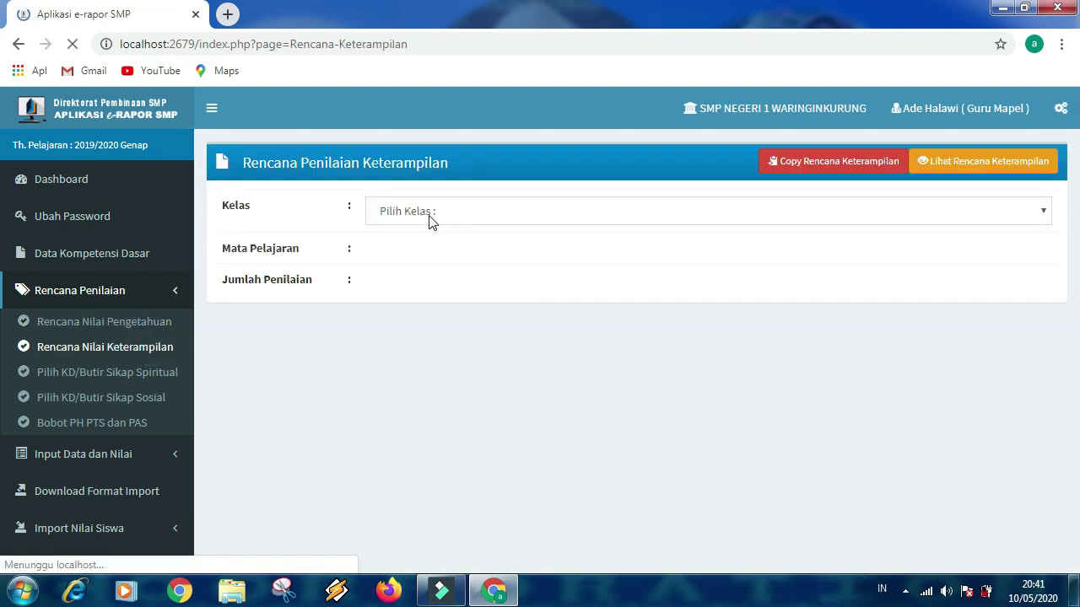
{"action": "left_click", "coordinate": [429, 215]}
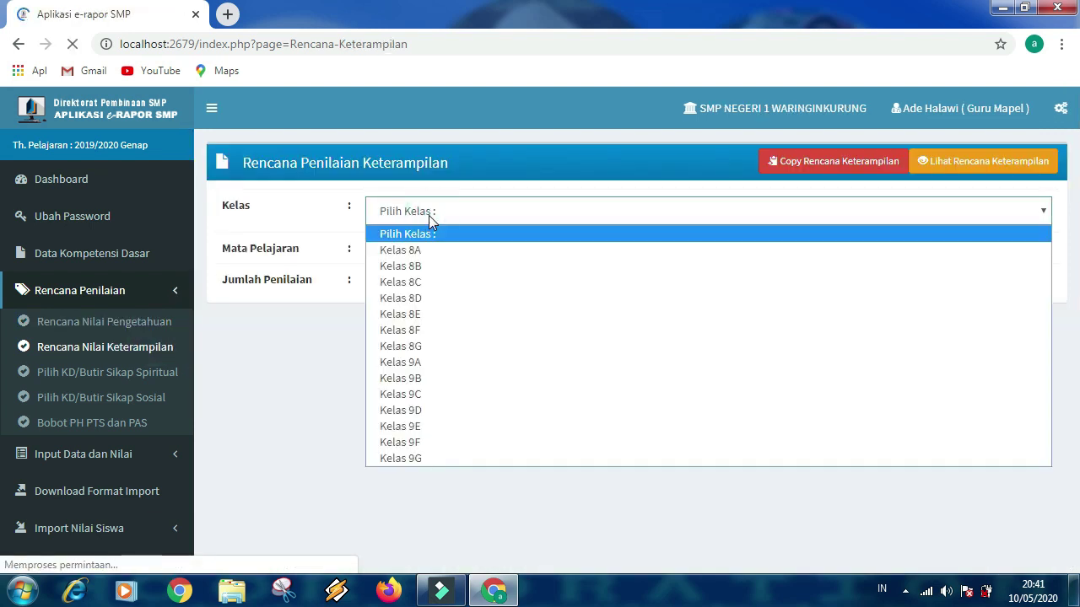
{"action": "left_click", "coordinate": [443, 363]}
{"action": "left_click", "coordinate": [448, 259]}
{"action": "left_click", "coordinate": [444, 291]}
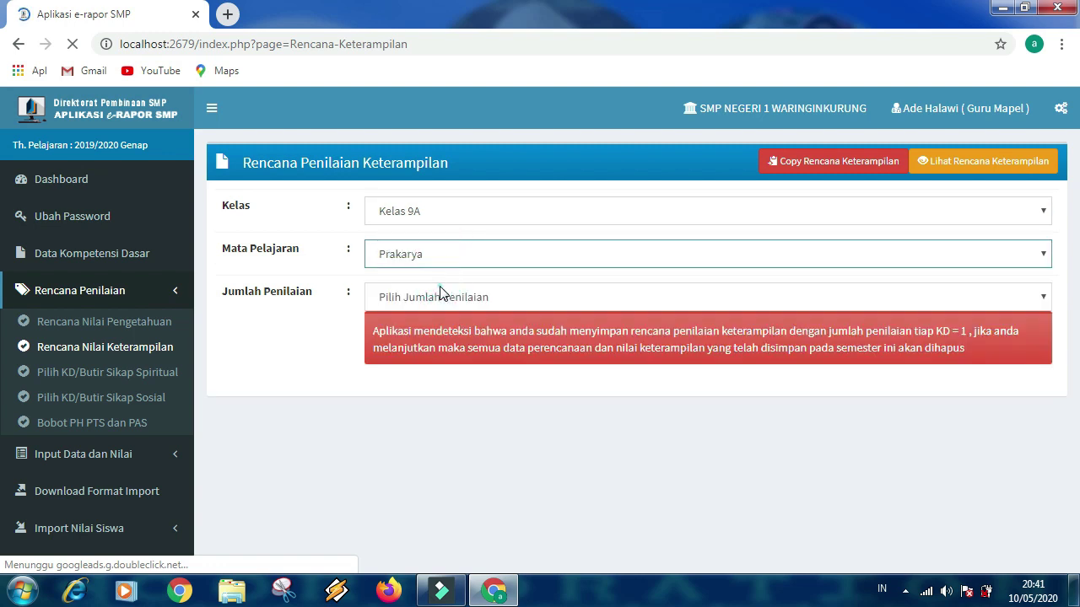
{"action": "left_click", "coordinate": [440, 293]}
{"action": "left_click", "coordinate": [439, 291]}
{"action": "left_click", "coordinate": [303, 352]}
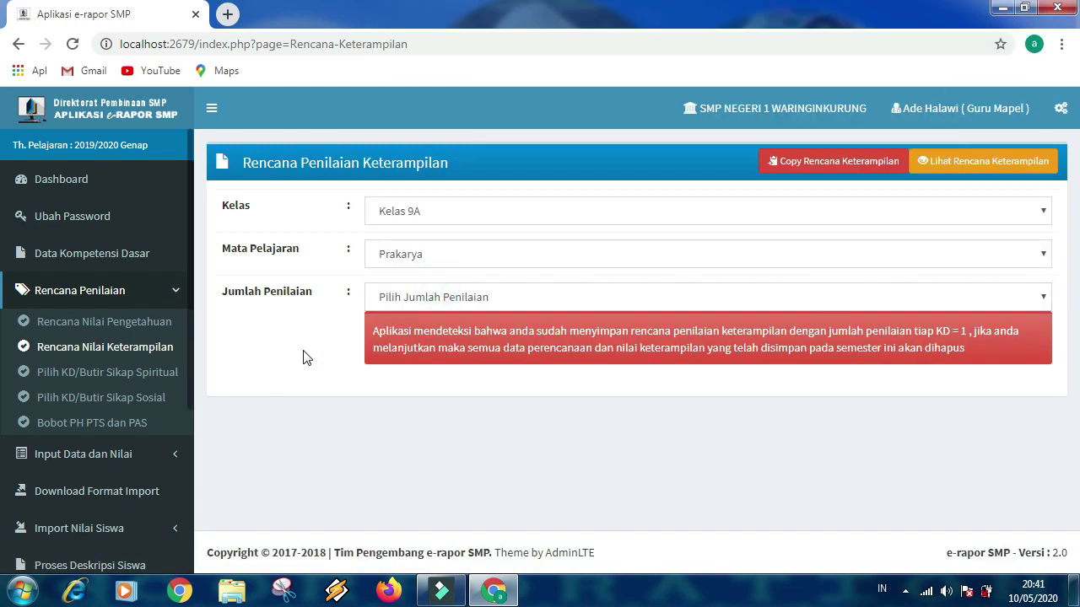
{"action": "left_click", "coordinate": [156, 376]}
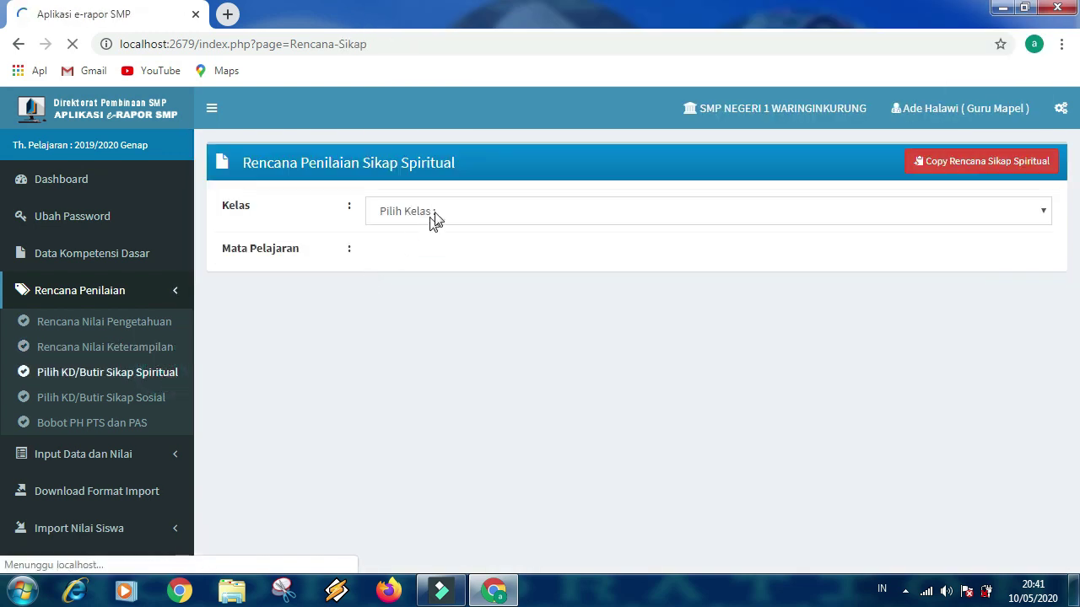
For Kelas 9A Prakarya, tick spiritual items 1.1U, 1.2U, 1.3U, 1.5U and 1.6U under Penilaian 1, then confirm saving.
{"action": "left_click", "coordinate": [437, 215]}
{"action": "left_click", "coordinate": [422, 356]}
{"action": "left_click", "coordinate": [449, 253]}
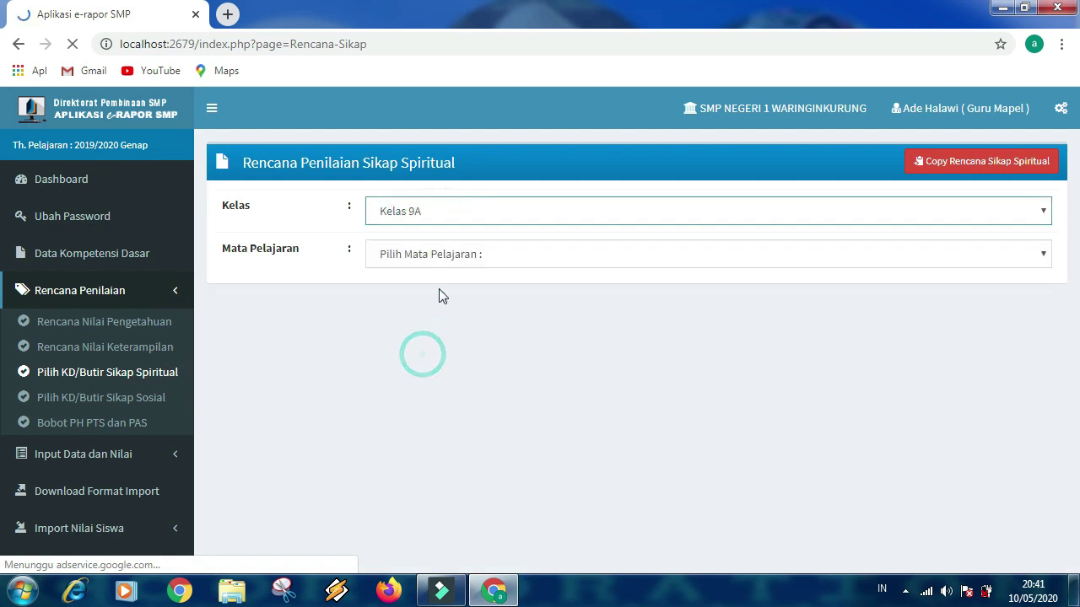
{"action": "left_click", "coordinate": [432, 293]}
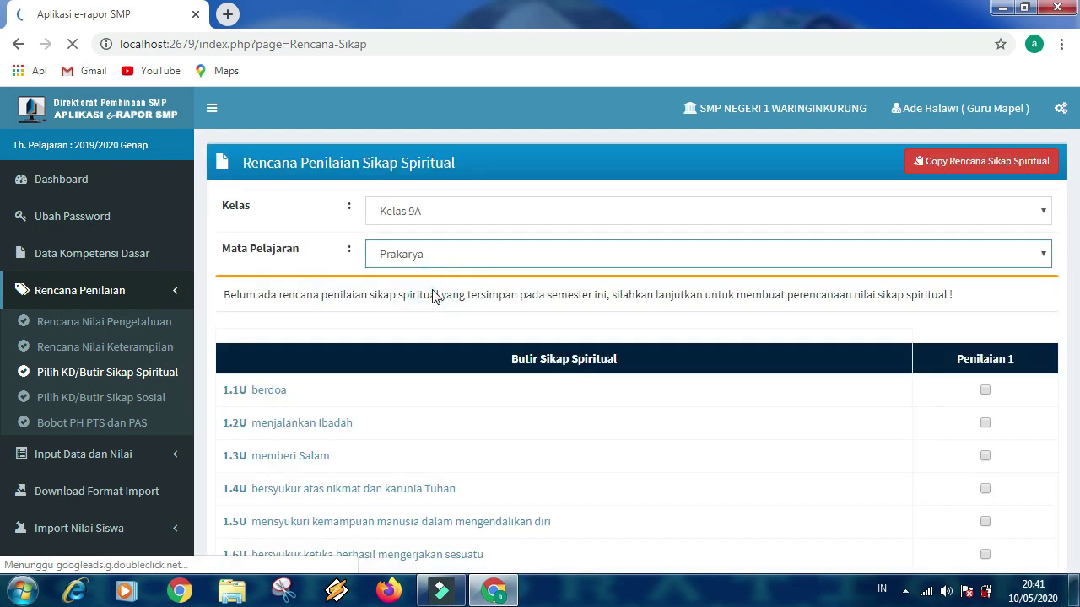
{"action": "left_click", "coordinate": [985, 390]}
{"action": "left_click", "coordinate": [985, 423]}
{"action": "left_click", "coordinate": [984, 456]}
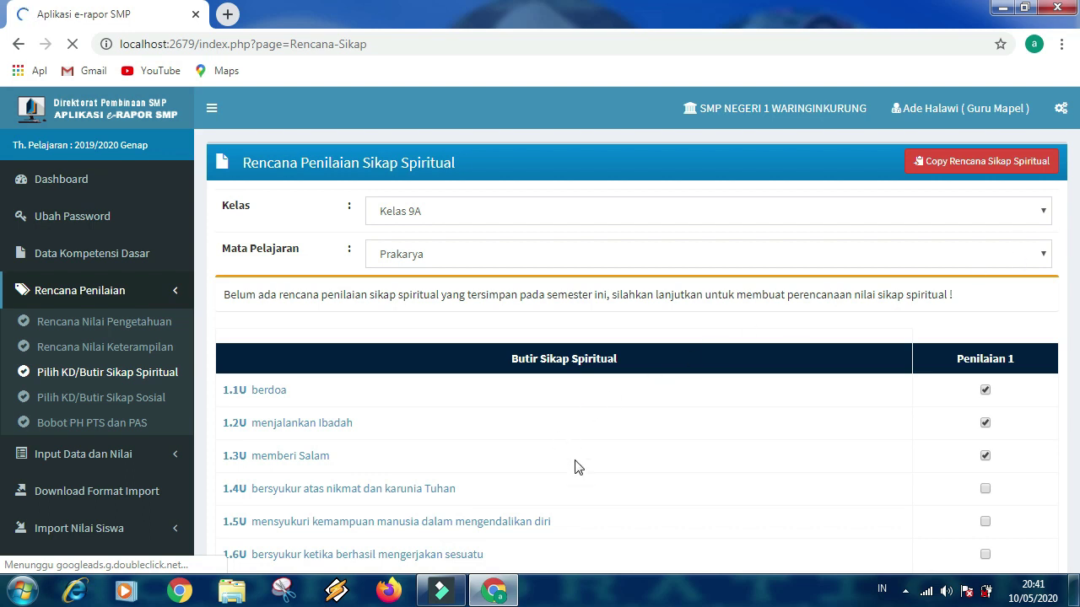
{"action": "left_click", "coordinate": [985, 555]}
{"action": "left_click", "coordinate": [985, 522]}
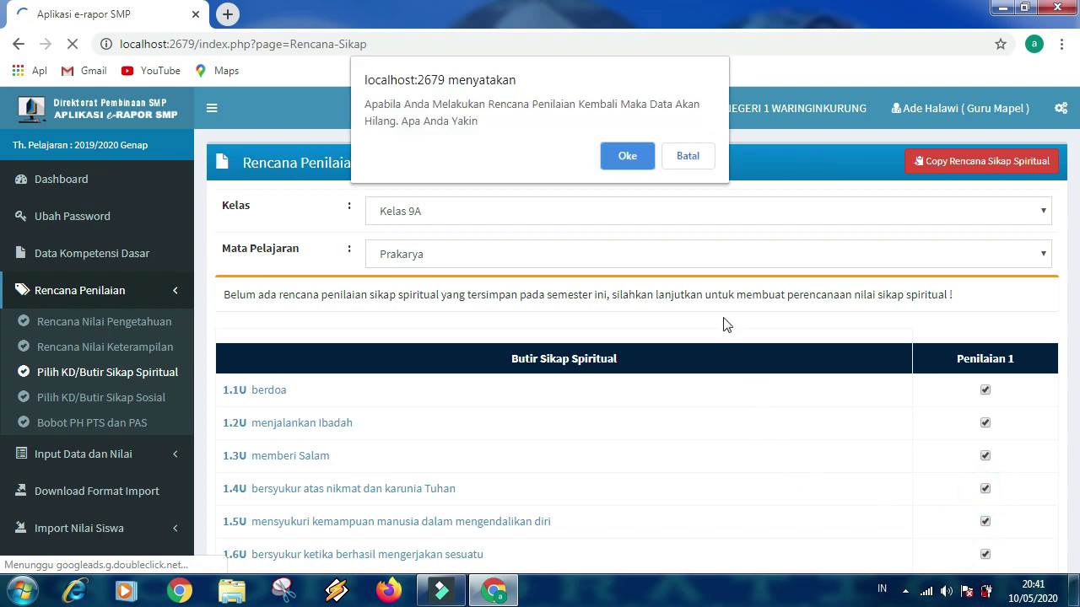
{"action": "left_click", "coordinate": [690, 160]}
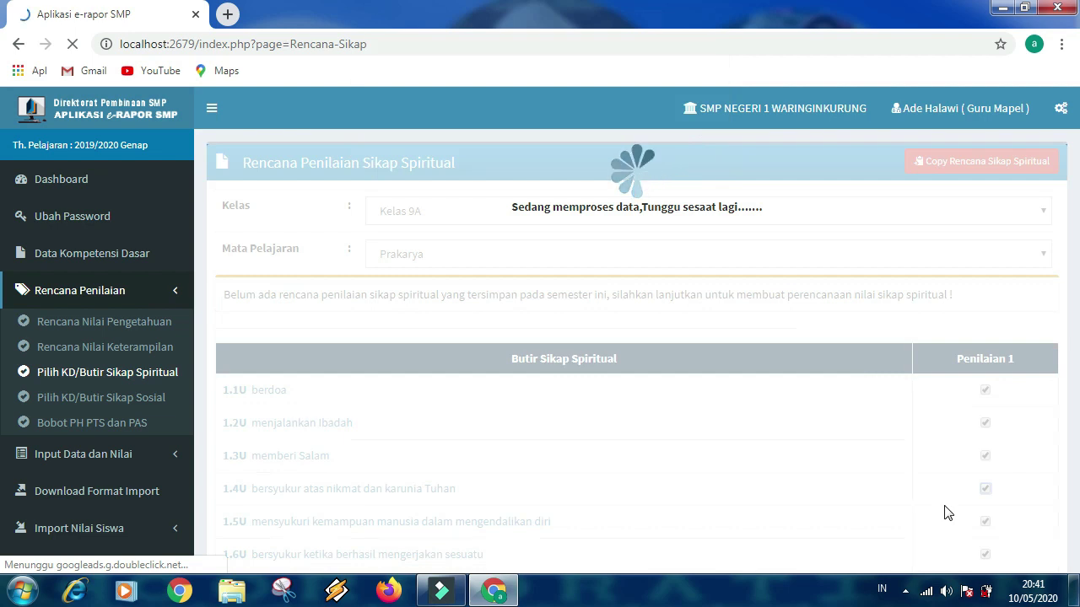
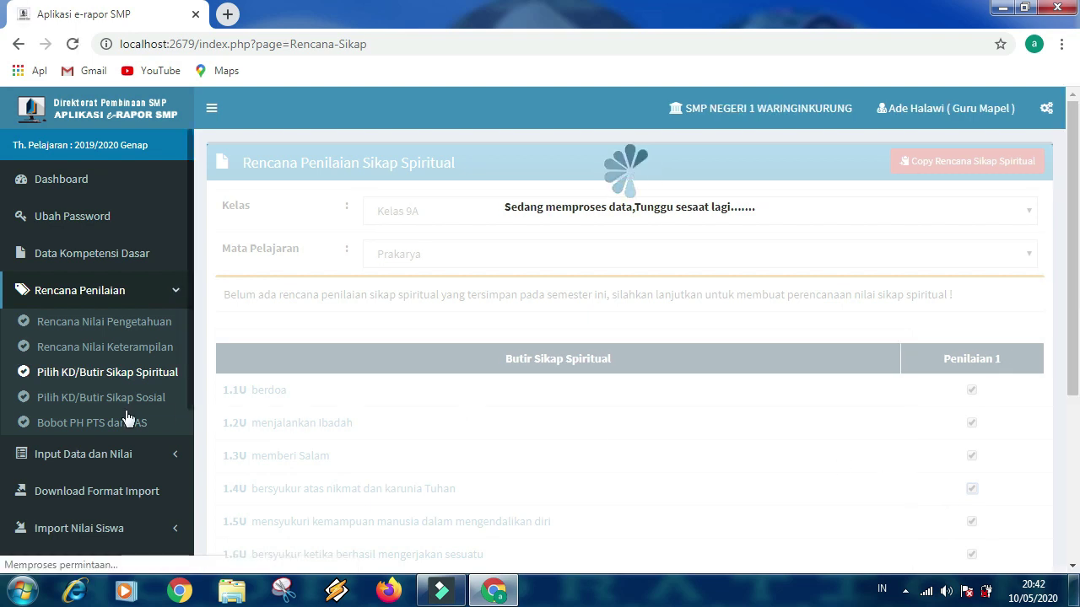
Open the spiritual attitude plan page and select Kelas 9A with Prakarya.
{"action": "left_click", "coordinate": [100, 377]}
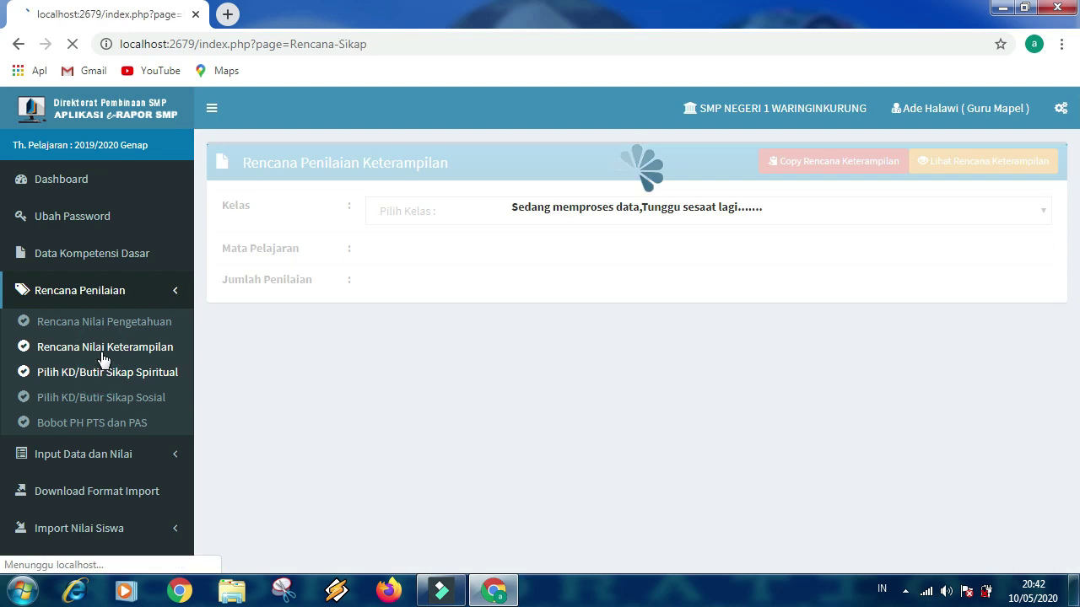
{"action": "left_click", "coordinate": [101, 353]}
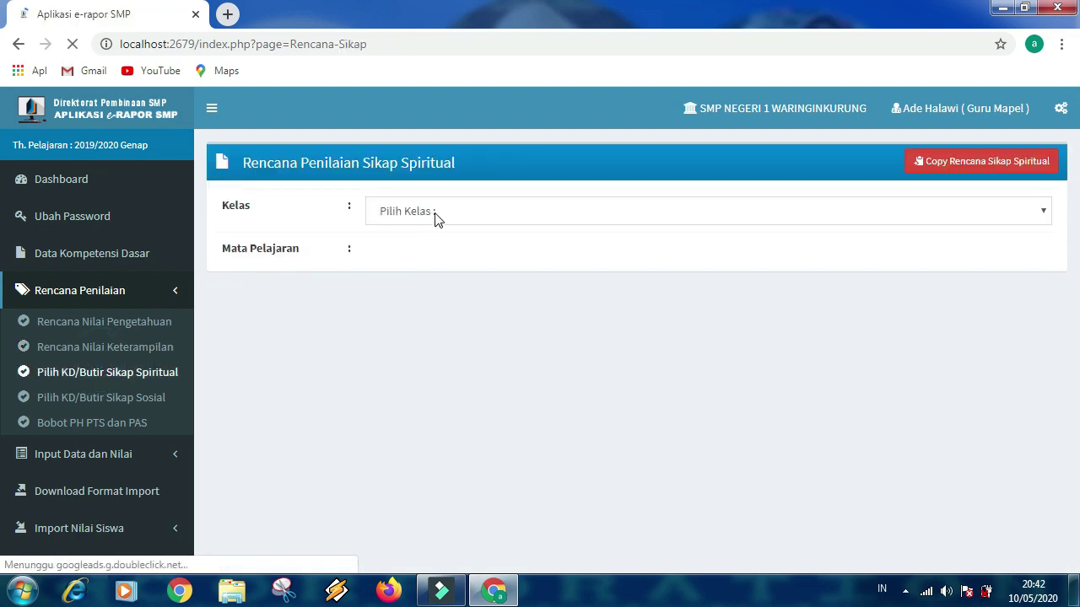
{"action": "left_click", "coordinate": [436, 217]}
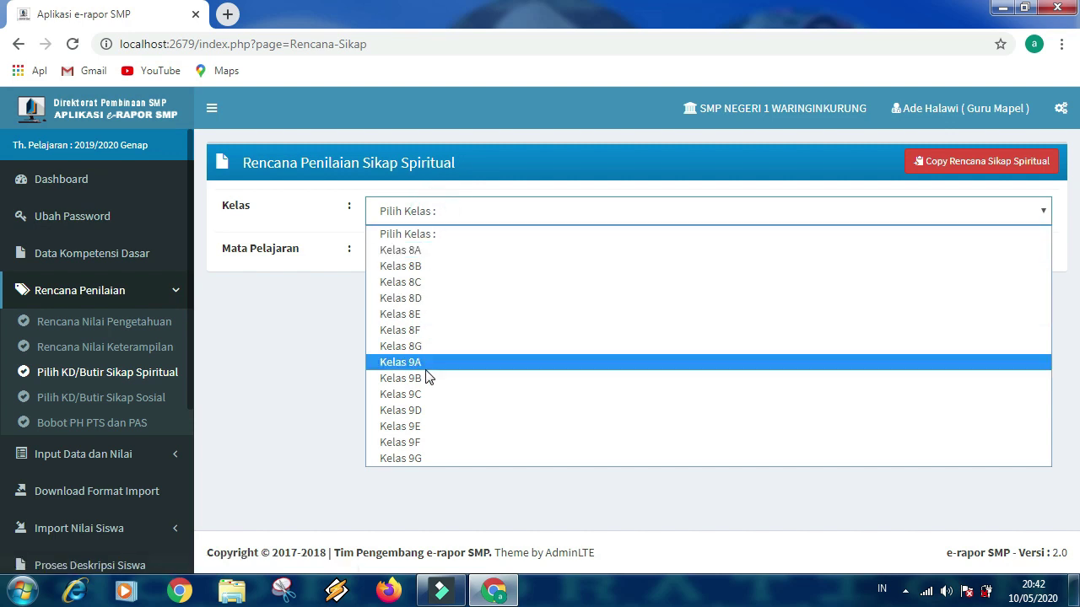
{"action": "left_click", "coordinate": [426, 365]}
{"action": "left_click", "coordinate": [448, 253]}
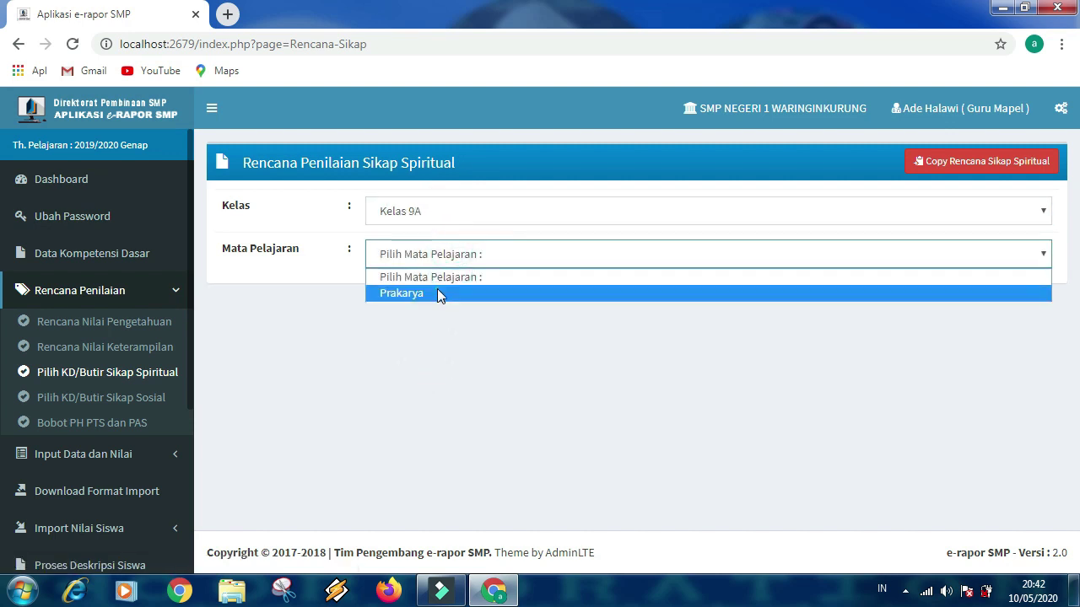
{"action": "left_click", "coordinate": [437, 288]}
Save the plan with items 1.1U–1.3U under Penilaian 1, replacing the existing plan.
{"action": "scroll", "coordinate": [899, 461], "scroll_direction": "down", "scroll_amount": 3}
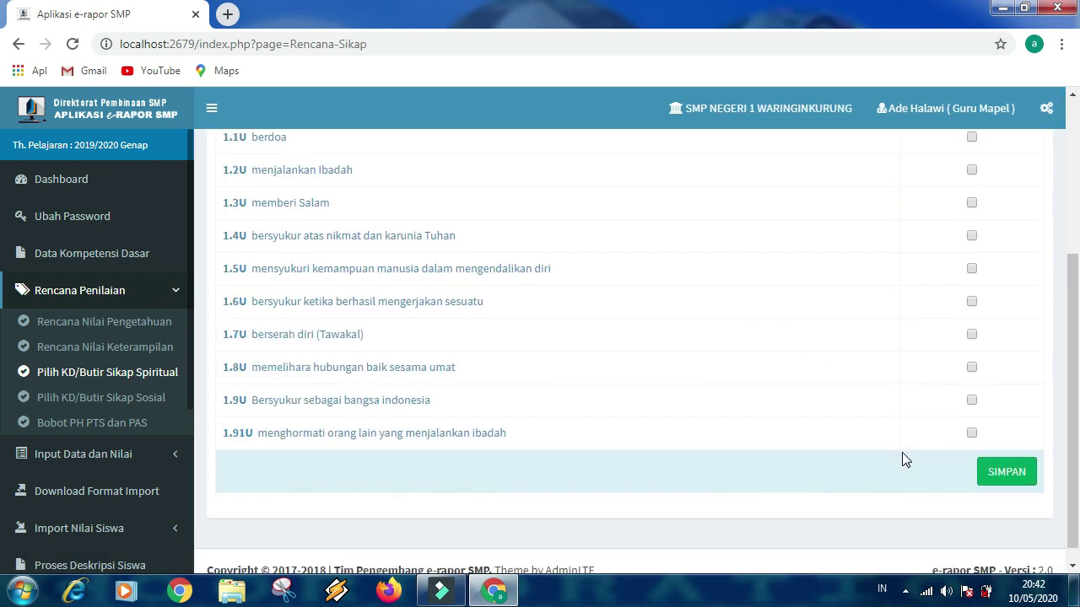
{"action": "scroll", "coordinate": [969, 202], "scroll_direction": "up", "scroll_amount": 1}
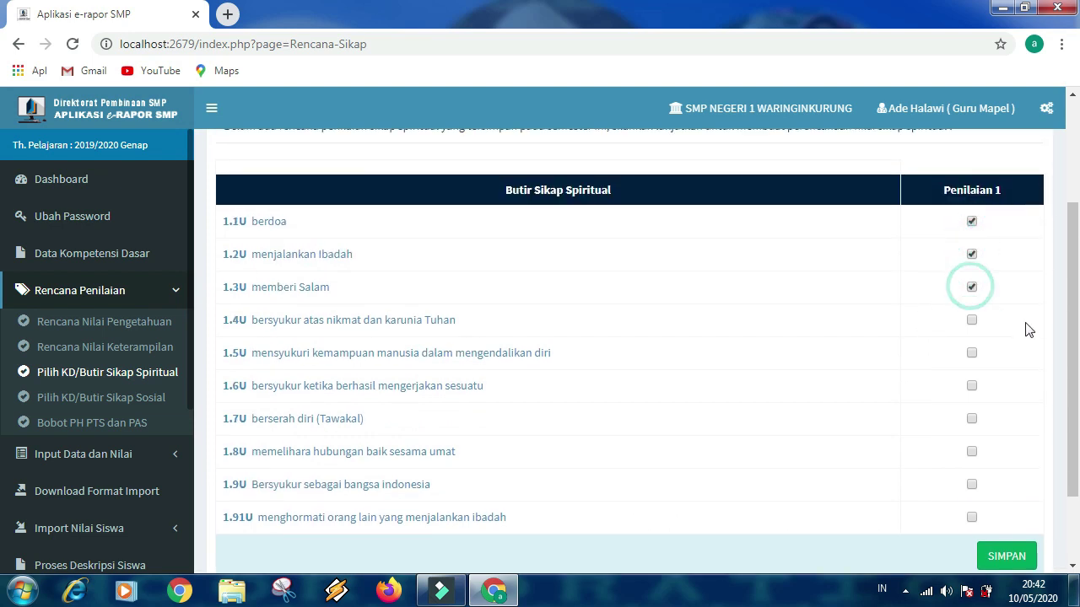
{"action": "scroll", "coordinate": [1029, 363], "scroll_direction": "down", "scroll_amount": 2}
{"action": "left_click", "coordinate": [1004, 456]}
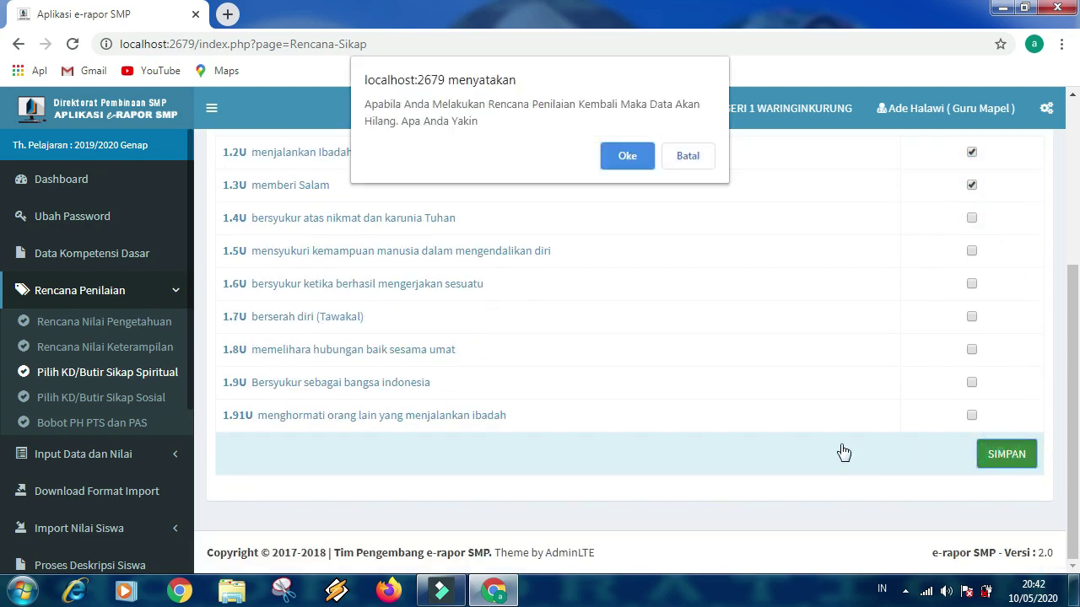
{"action": "left_click", "coordinate": [626, 156]}
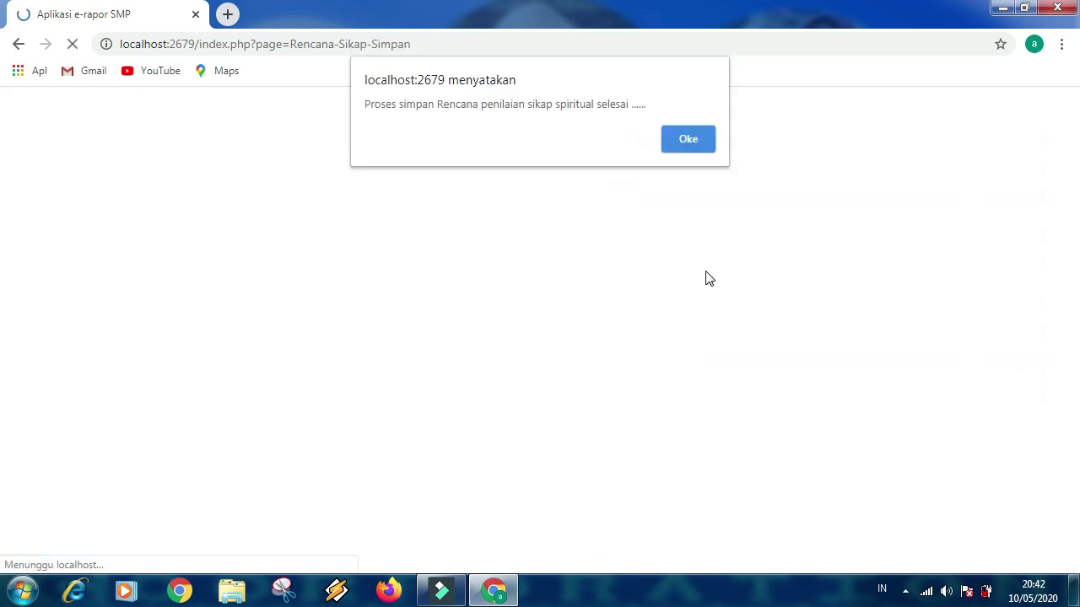
{"action": "left_click", "coordinate": [686, 140]}
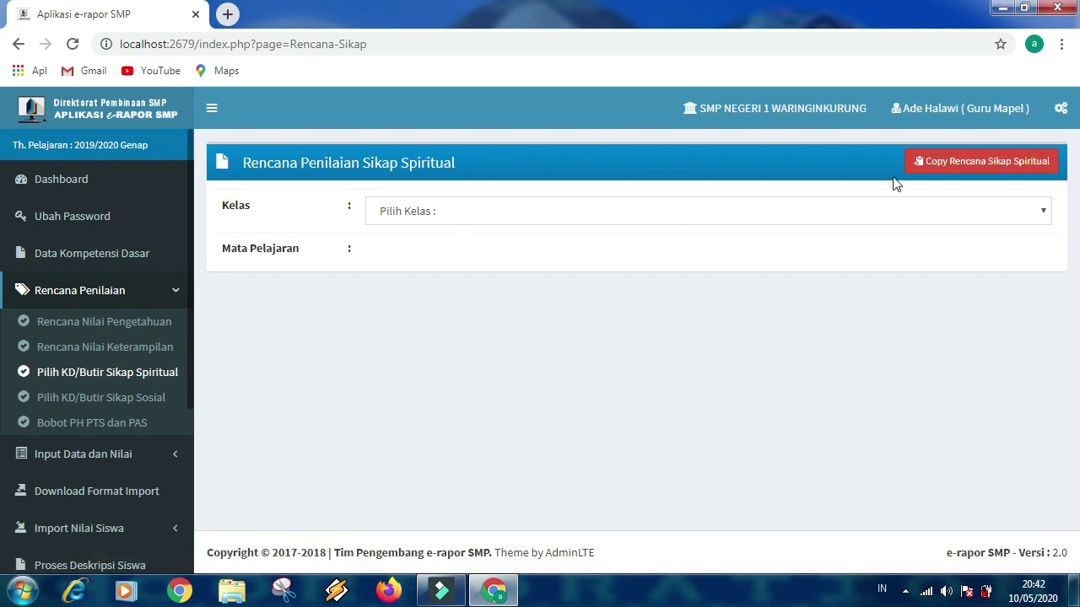
Copy the Kelas 9A Prakarya spiritual attitude plan to Kelas 9B.
{"action": "left_click", "coordinate": [453, 225]}
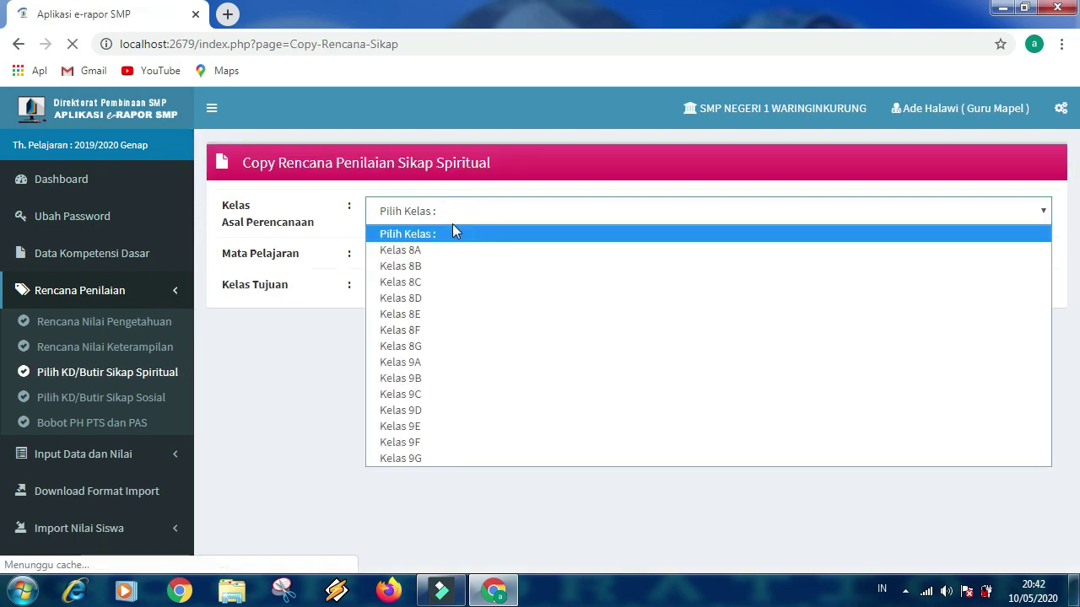
{"action": "left_click", "coordinate": [441, 367]}
{"action": "left_click", "coordinate": [424, 266]}
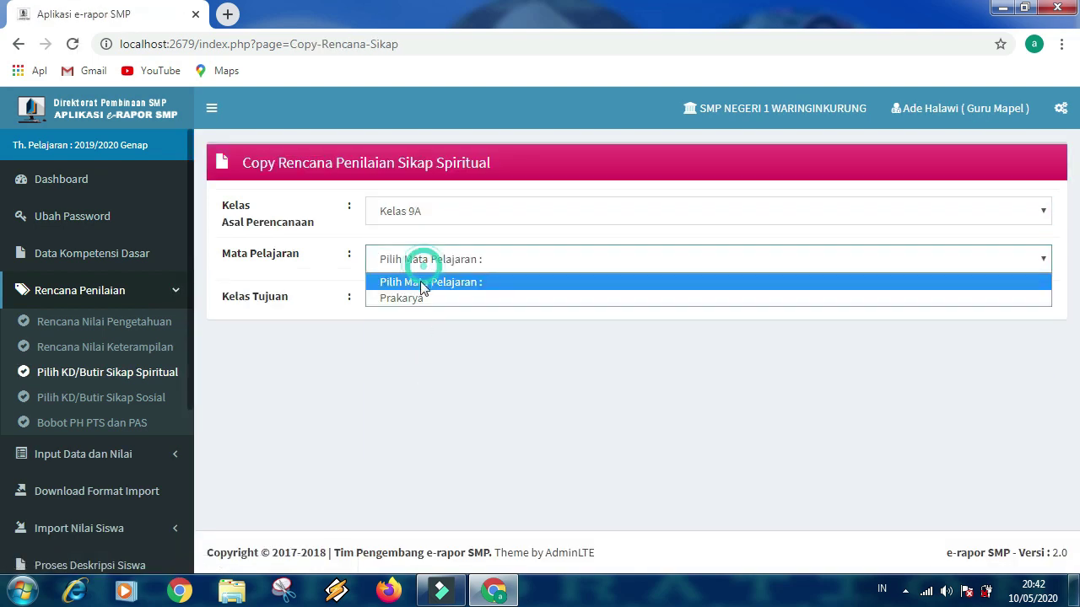
{"action": "left_click", "coordinate": [424, 299]}
{"action": "left_click", "coordinate": [424, 304]}
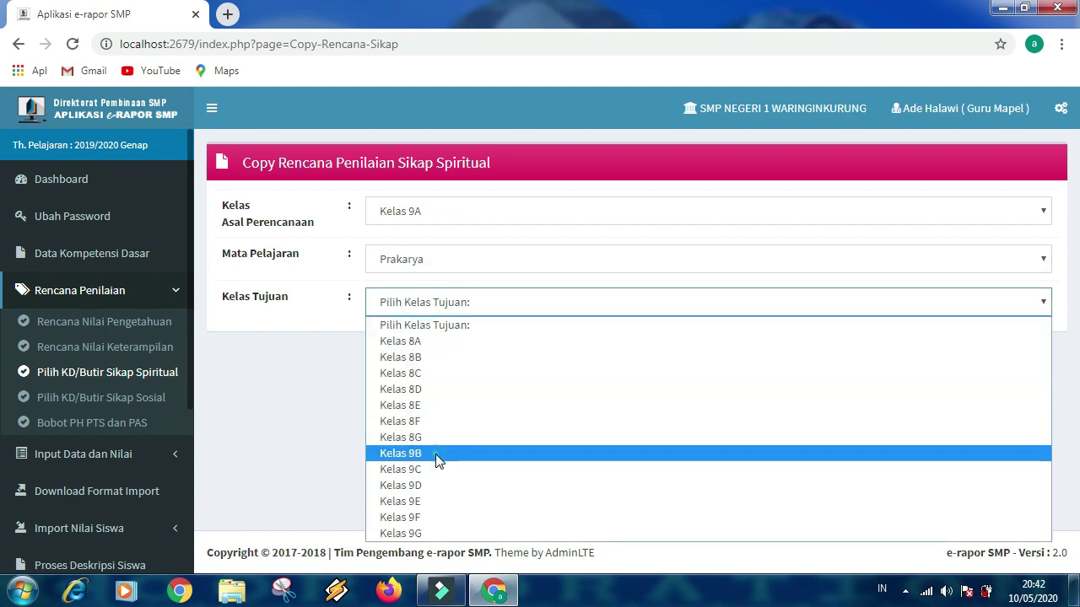
{"action": "left_click", "coordinate": [435, 454]}
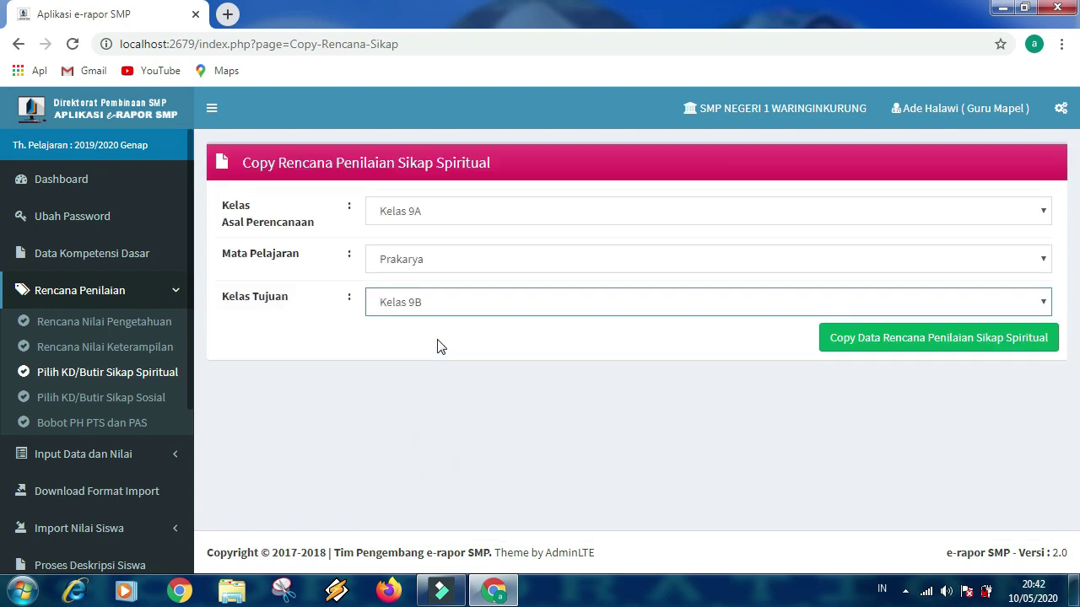
{"action": "left_click", "coordinate": [987, 354]}
{"action": "key", "text": "Return"}
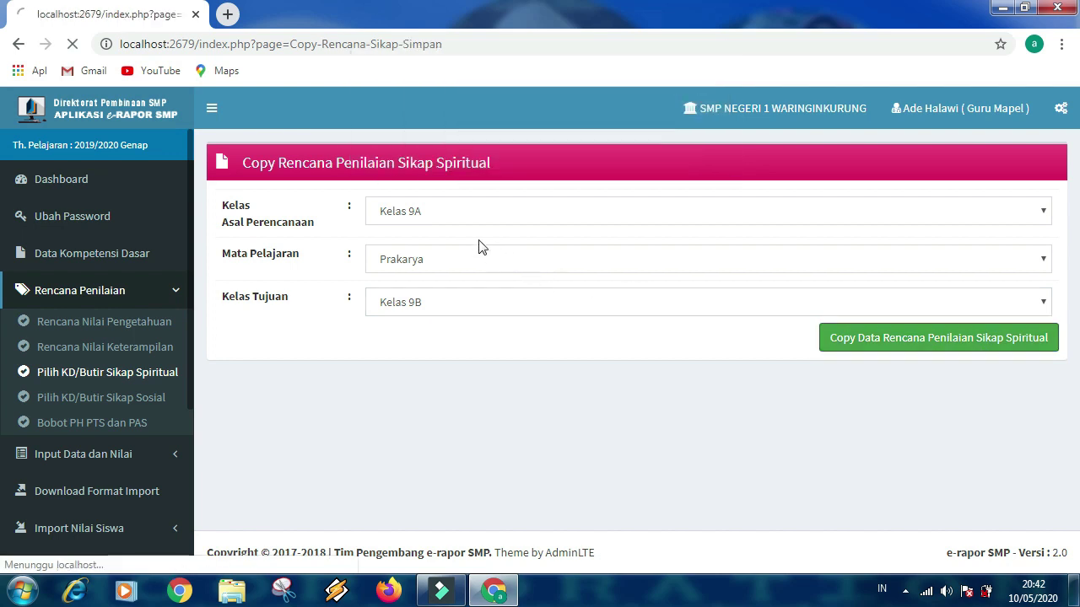
{"action": "key", "text": "Return"}
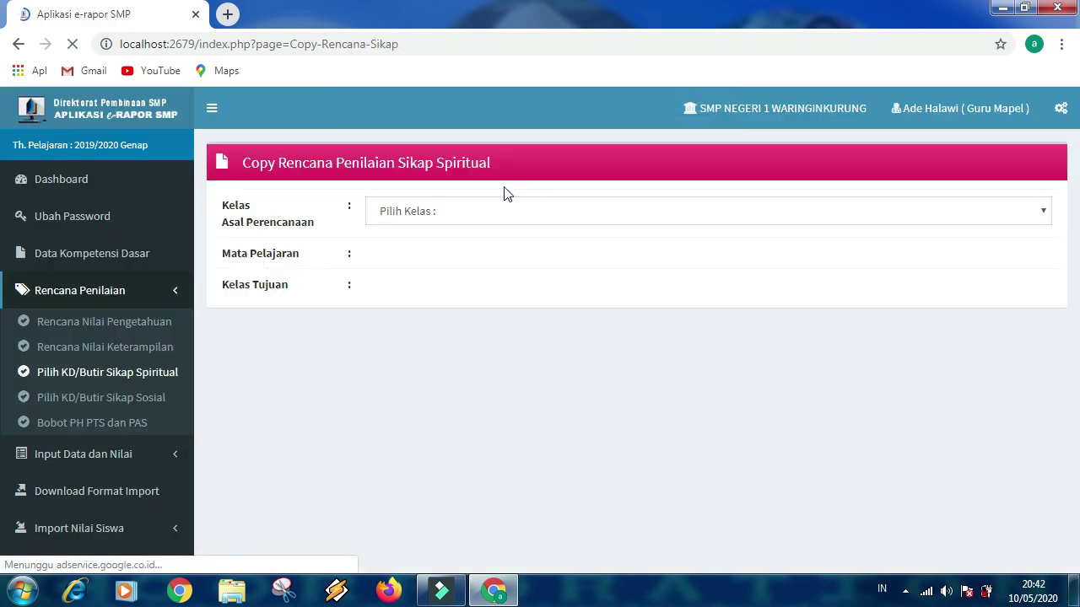
Copy the Kelas 9A Prakarya spiritual attitude plan to Kelas 9C.
{"action": "left_click", "coordinate": [475, 216]}
{"action": "left_click", "coordinate": [458, 369]}
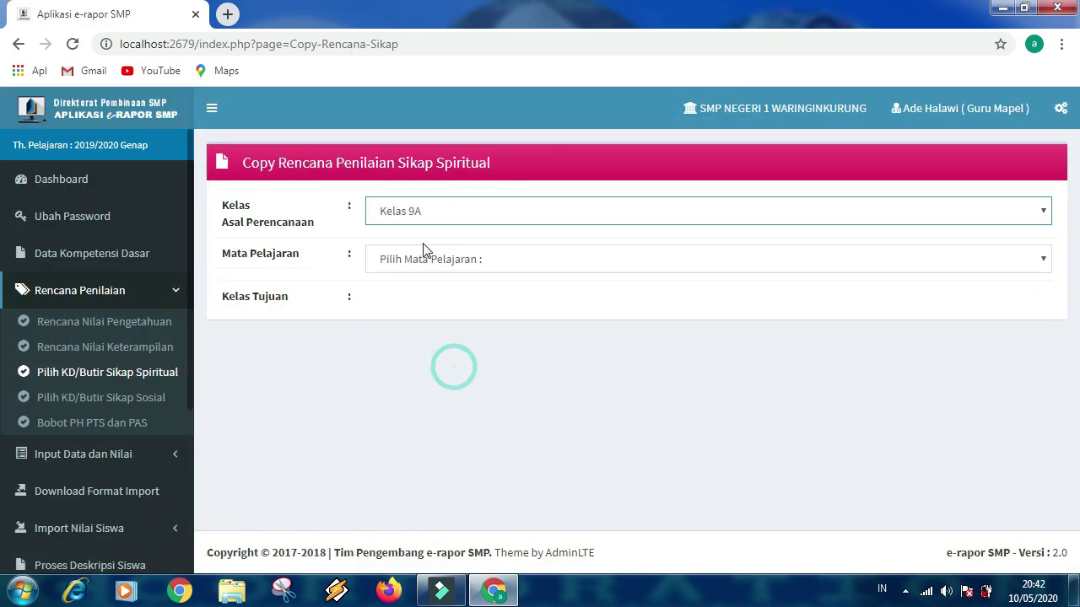
{"action": "left_click", "coordinate": [426, 268]}
{"action": "left_click", "coordinate": [427, 304]}
{"action": "left_click", "coordinate": [427, 302]}
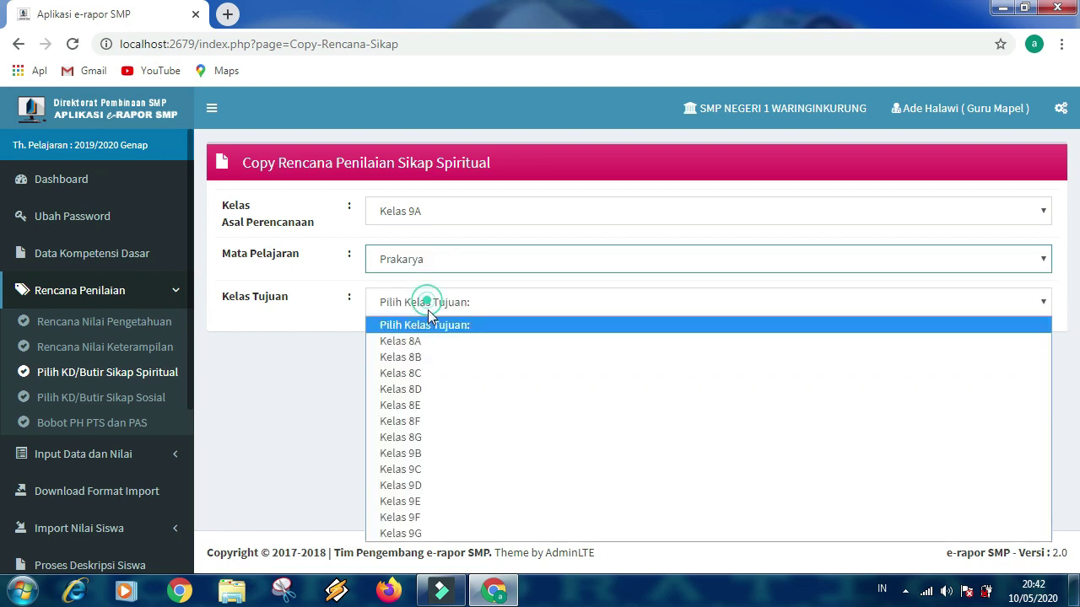
{"action": "left_click", "coordinate": [430, 460]}
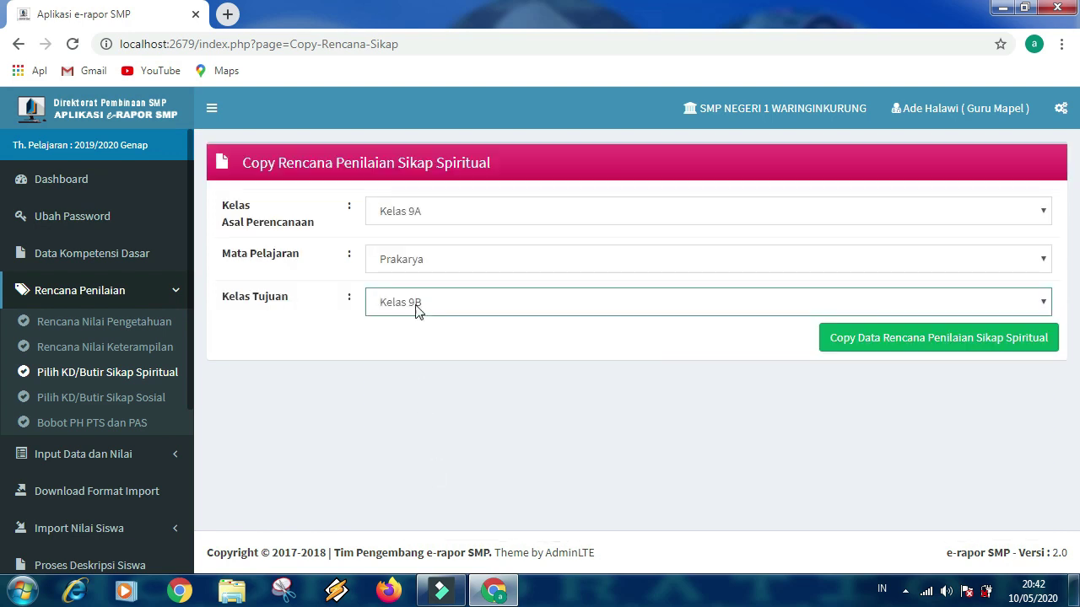
{"action": "left_click", "coordinate": [417, 321]}
{"action": "left_click", "coordinate": [431, 463]}
{"action": "left_click", "coordinate": [975, 337]}
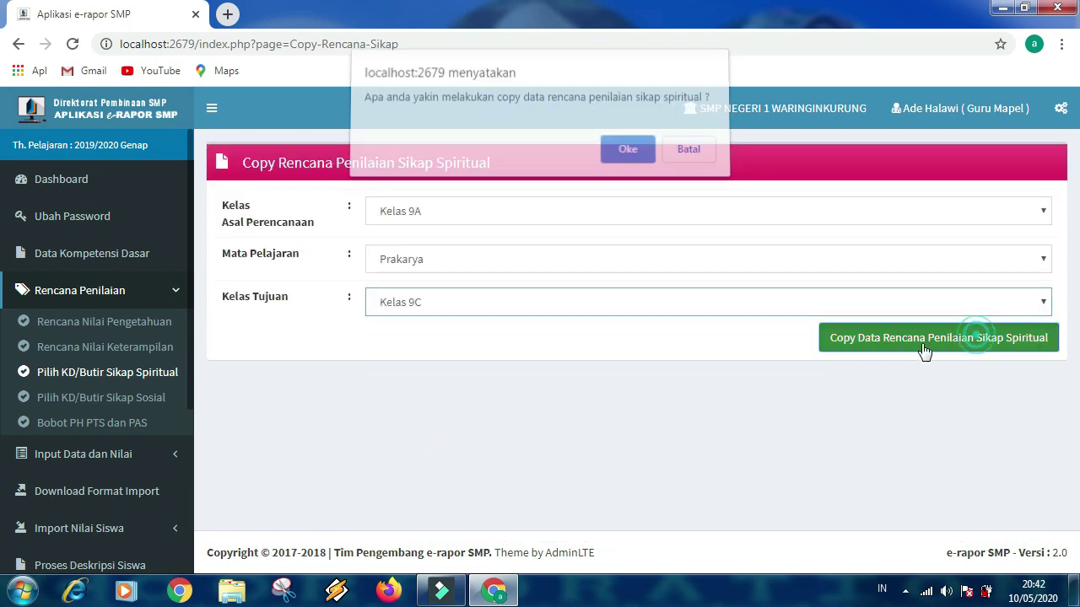
{"action": "key", "text": "Return"}
{"action": "key", "text": "Return"}
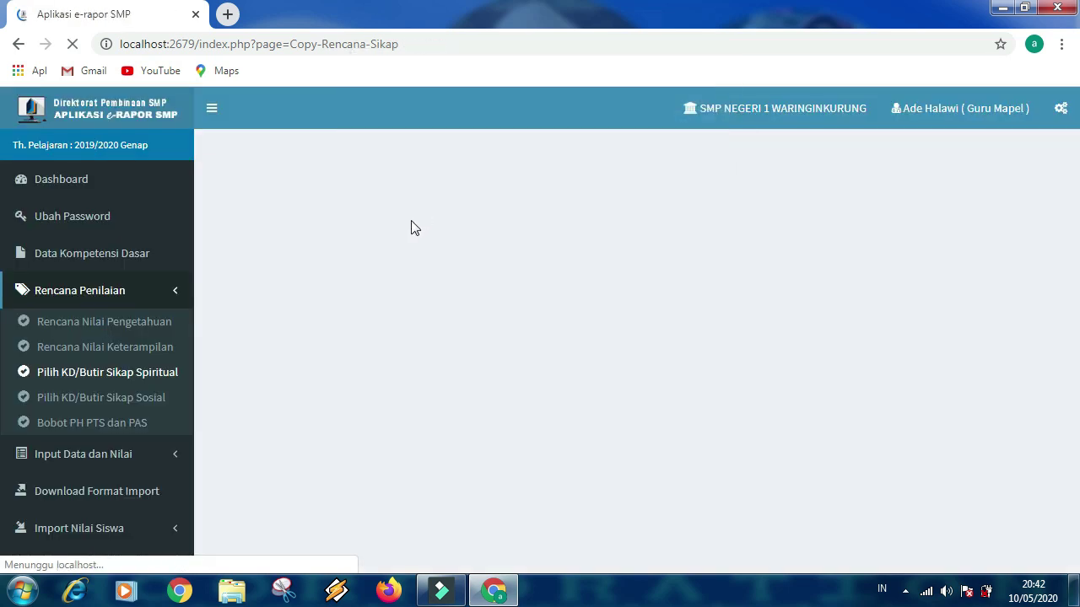
Copy the Kelas 9A Prakarya spiritual attitude plan to Kelas 9D.
{"action": "left_click", "coordinate": [413, 225]}
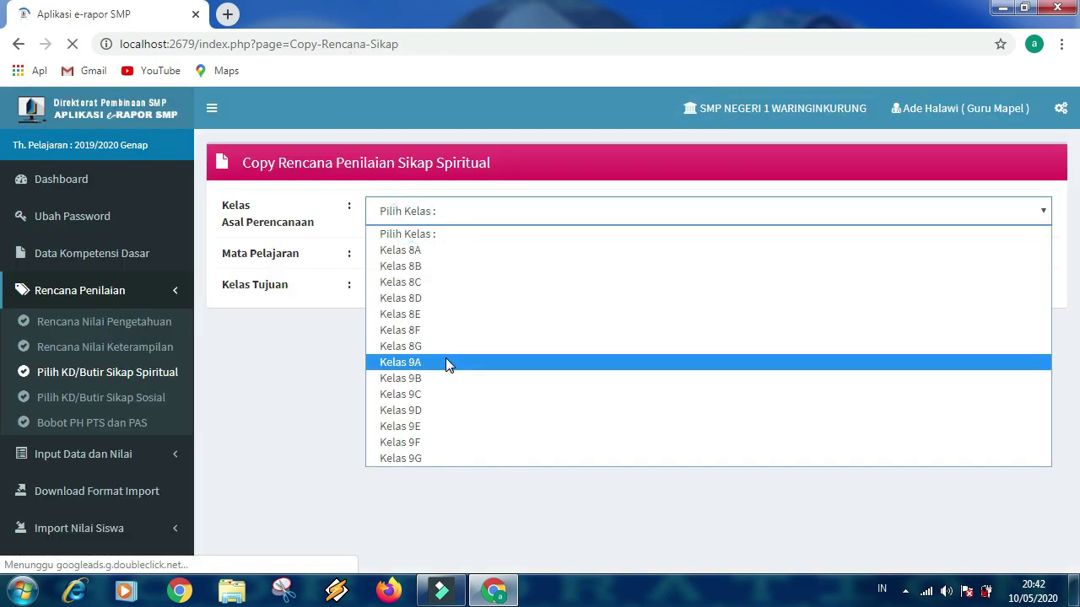
{"action": "left_click", "coordinate": [446, 358]}
{"action": "left_click", "coordinate": [432, 260]}
{"action": "left_click", "coordinate": [432, 300]}
{"action": "left_click", "coordinate": [434, 306]}
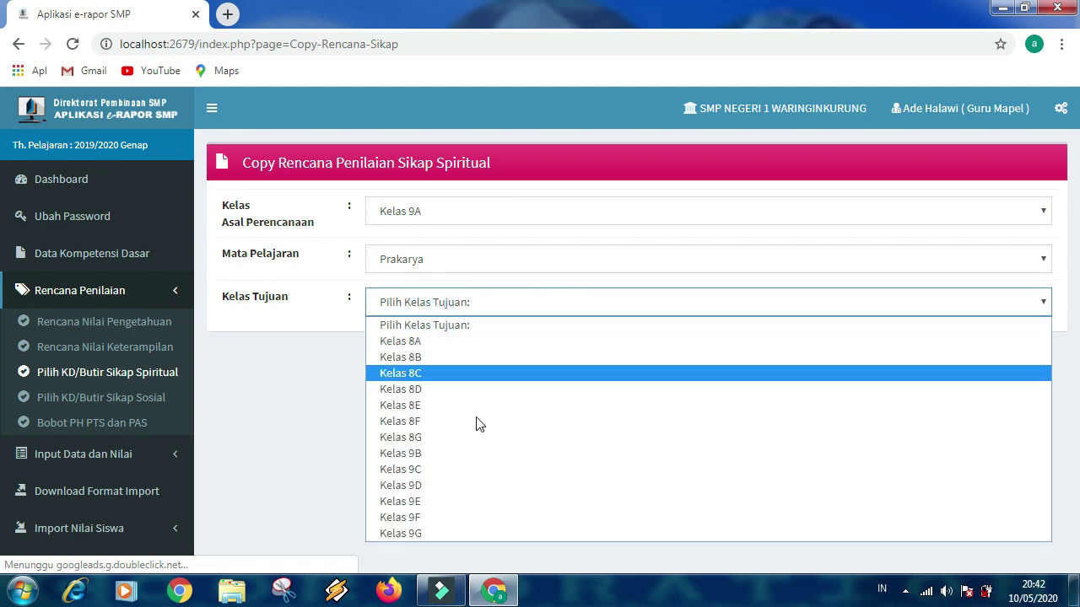
{"action": "left_click", "coordinate": [447, 486]}
{"action": "left_click", "coordinate": [877, 348]}
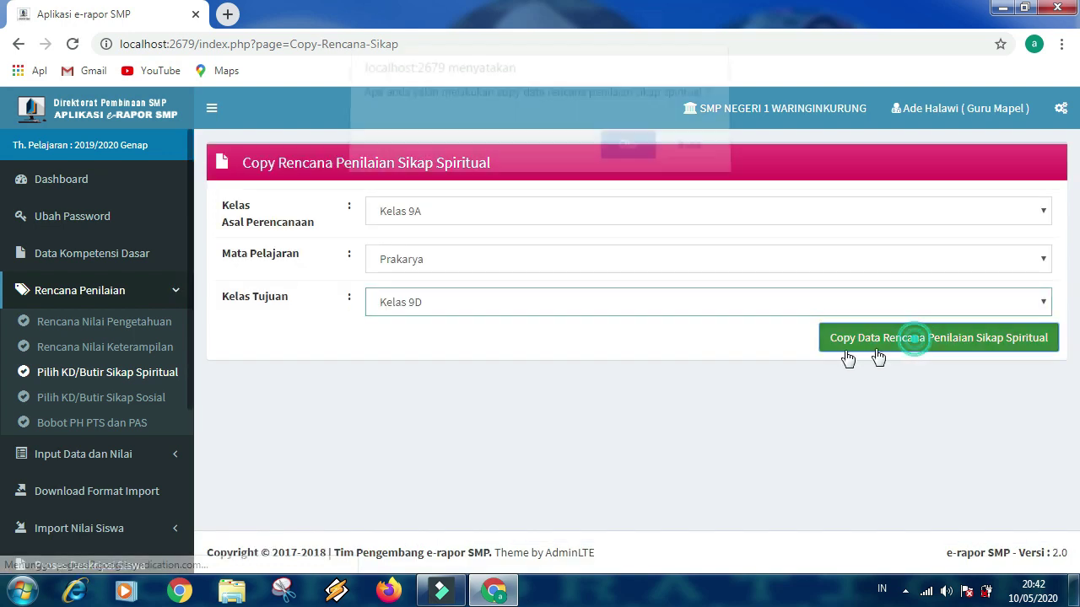
{"action": "key", "text": "Return"}
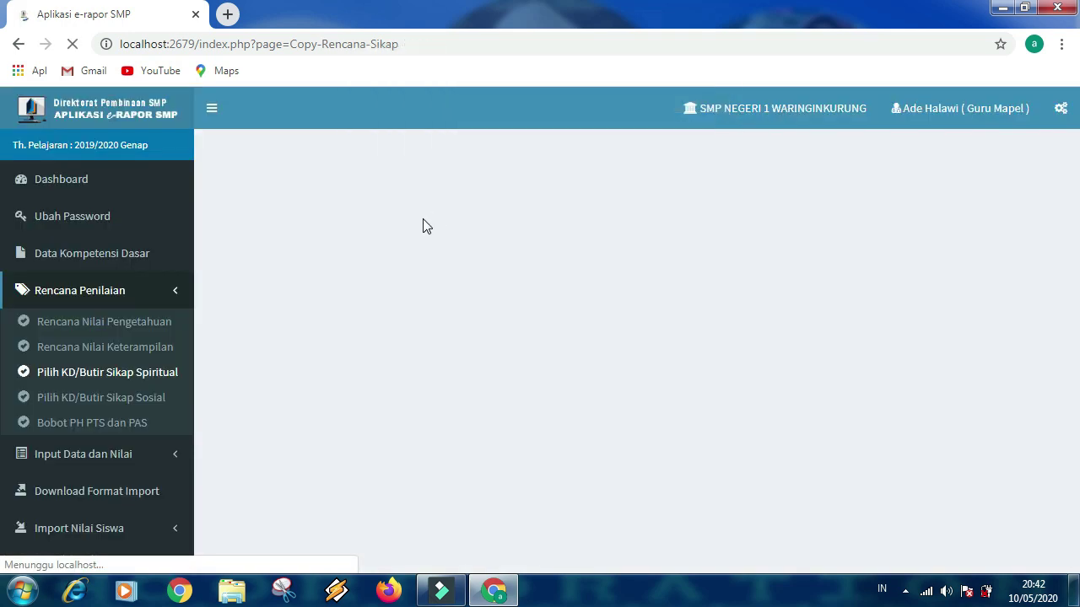
Copy the Kelas 9A Prakarya spiritual attitude plan to Kelas 9E.
{"action": "left_click", "coordinate": [422, 218]}
{"action": "left_click", "coordinate": [426, 364]}
{"action": "left_click", "coordinate": [422, 259]}
{"action": "left_click", "coordinate": [429, 307]}
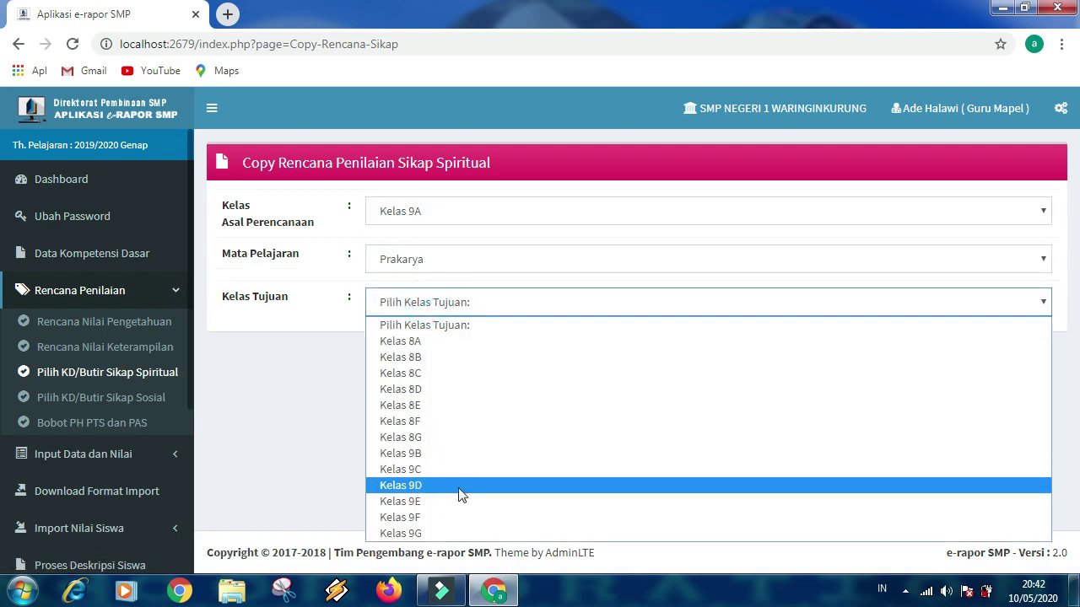
{"action": "left_click", "coordinate": [456, 500]}
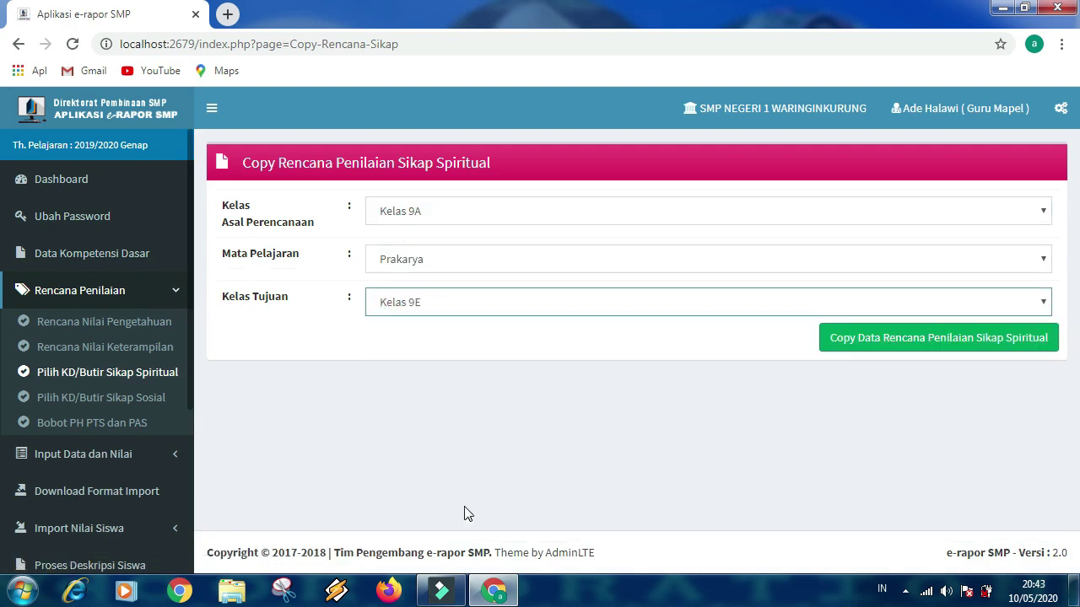
{"action": "left_click", "coordinate": [891, 349]}
{"action": "key", "text": "Return"}
{"action": "key", "text": "Return"}
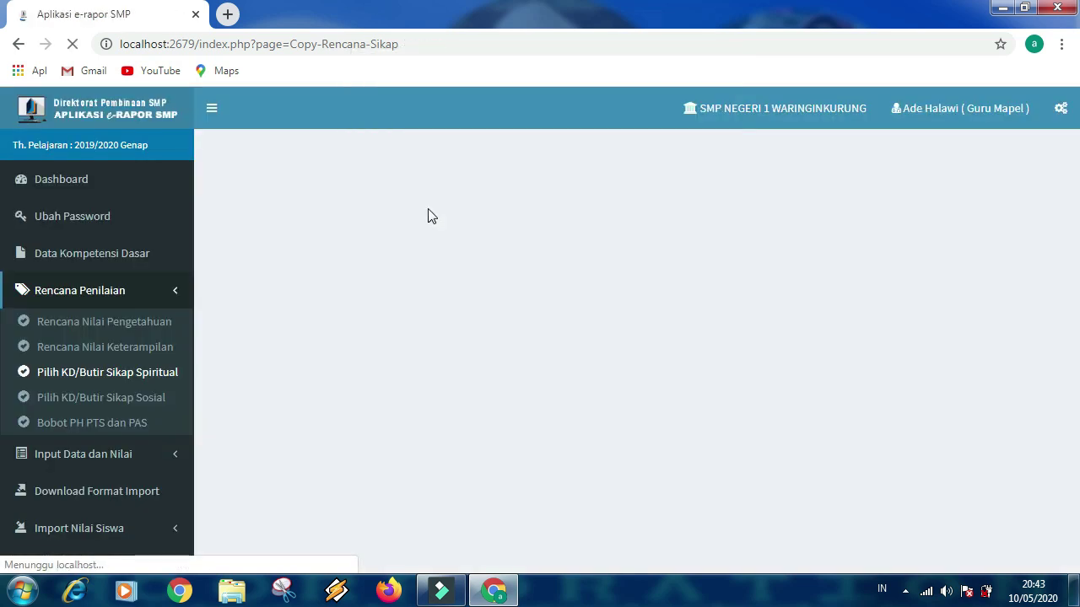
Copy the Kelas 9A Prakarya spiritual attitude plan to Kelas 9F.
{"action": "left_click", "coordinate": [429, 212]}
{"action": "left_click", "coordinate": [446, 370]}
{"action": "left_click", "coordinate": [437, 264]}
{"action": "left_click", "coordinate": [436, 298]}
{"action": "left_click", "coordinate": [436, 301]}
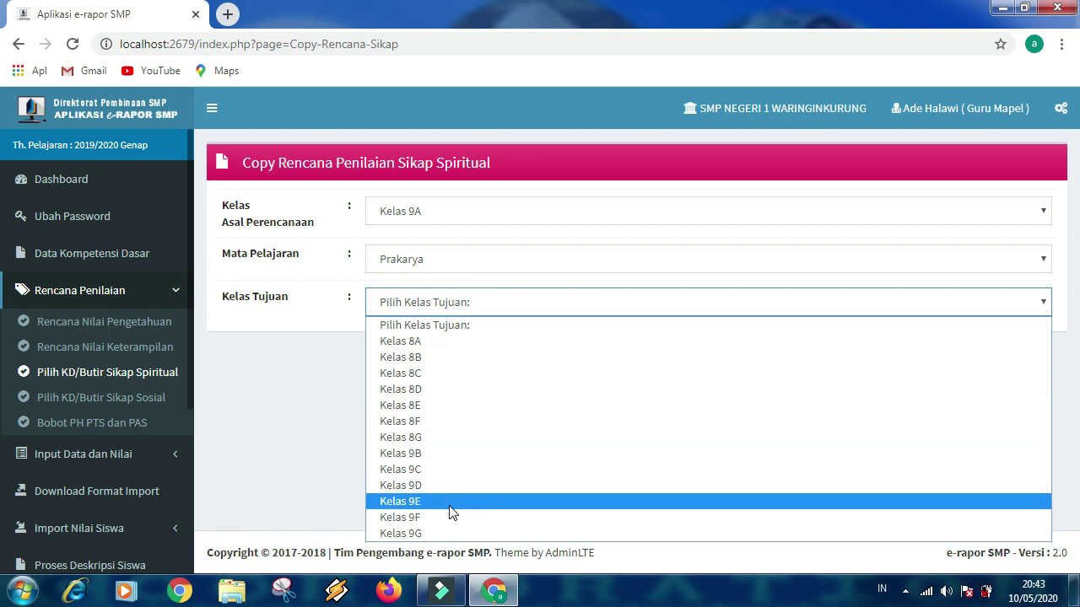
{"action": "left_click", "coordinate": [448, 517]}
{"action": "left_click", "coordinate": [854, 352]}
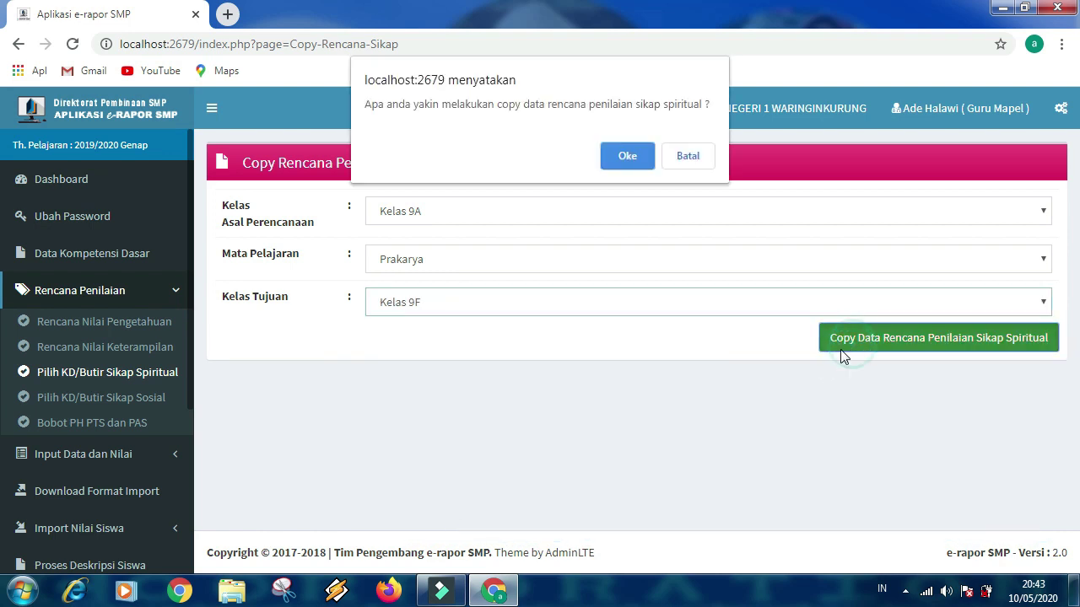
{"action": "key", "text": "Return"}
{"action": "key", "text": "Return"}
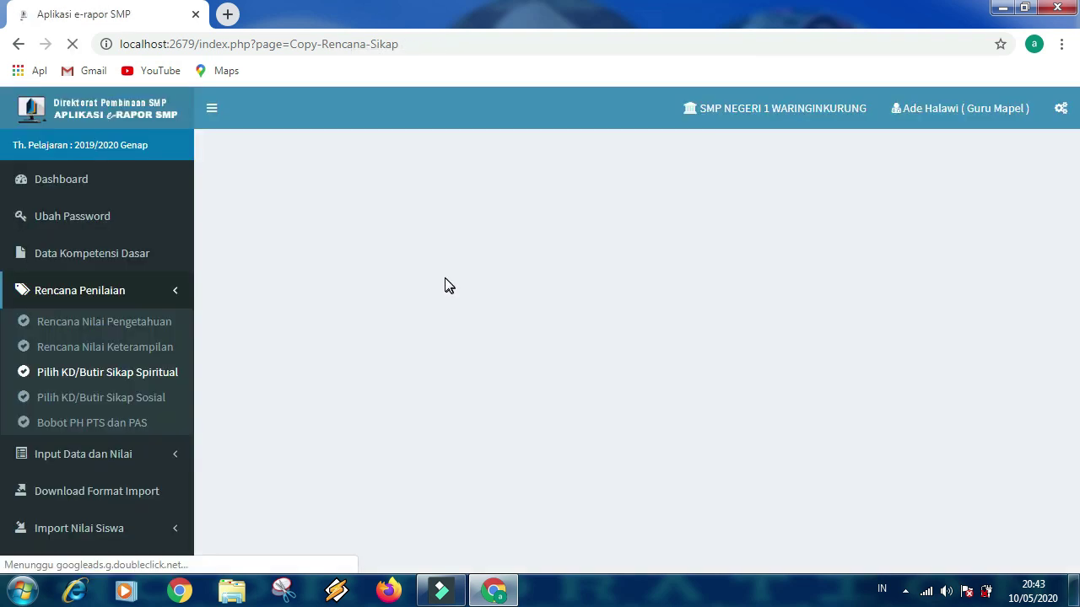
Retry copying to Kelas 9F and dismiss the plan-already-exists failure message.
{"action": "left_click", "coordinate": [422, 212]}
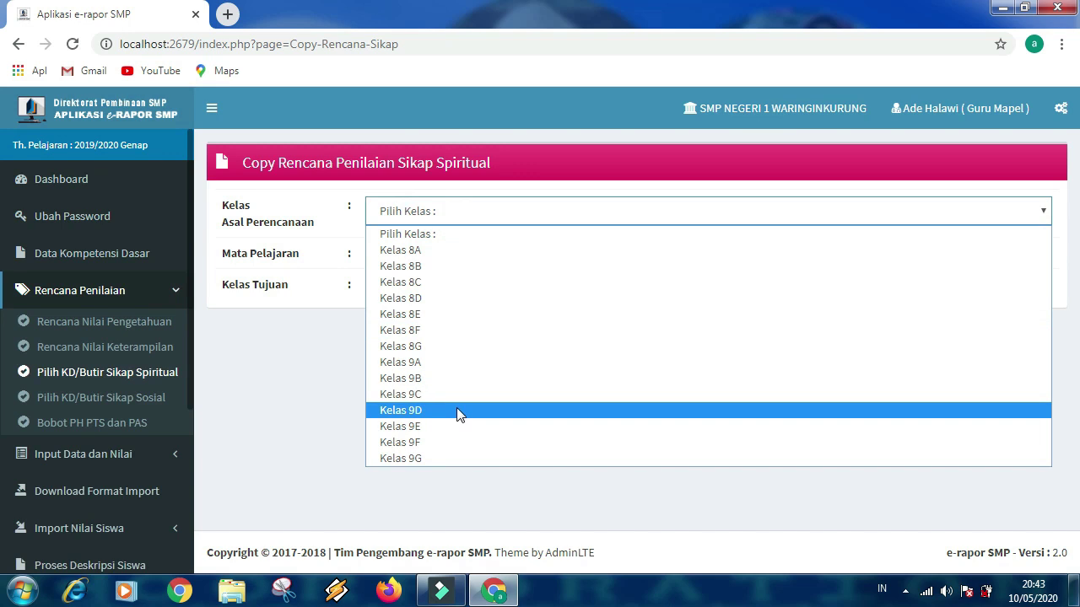
{"action": "left_click", "coordinate": [433, 362]}
{"action": "left_click", "coordinate": [425, 263]}
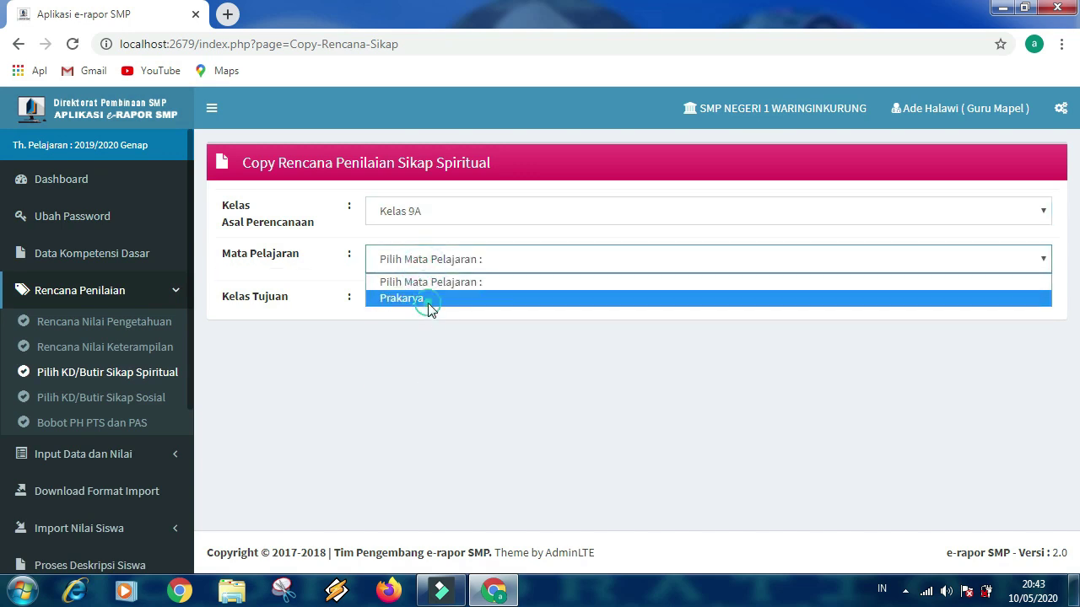
{"action": "left_click", "coordinate": [428, 303]}
{"action": "left_click", "coordinate": [430, 312]}
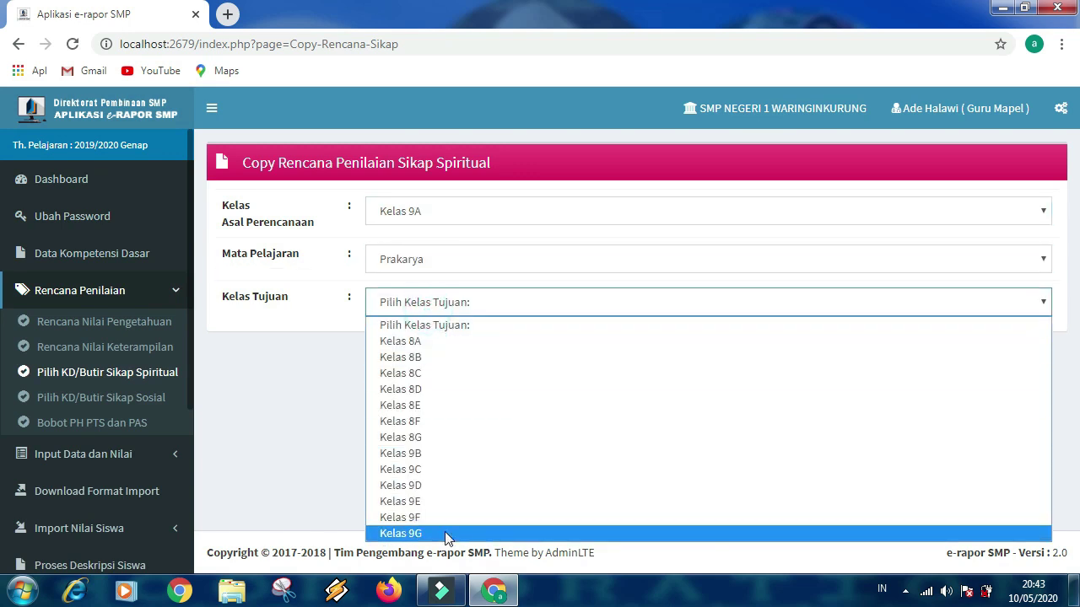
{"action": "left_click", "coordinate": [442, 518]}
{"action": "left_click", "coordinate": [894, 329]}
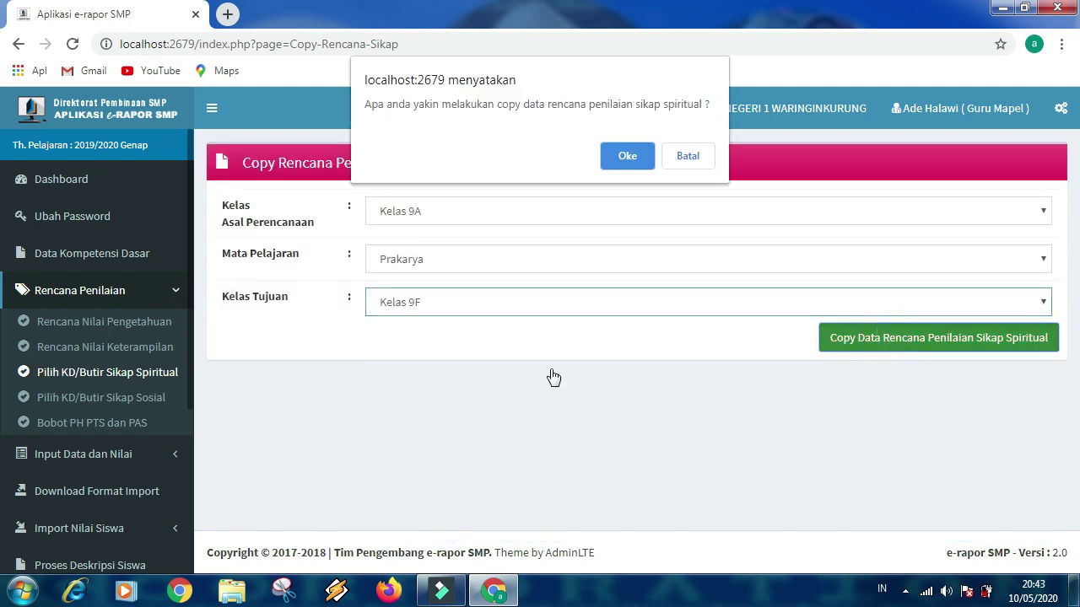
{"action": "key", "text": "Return"}
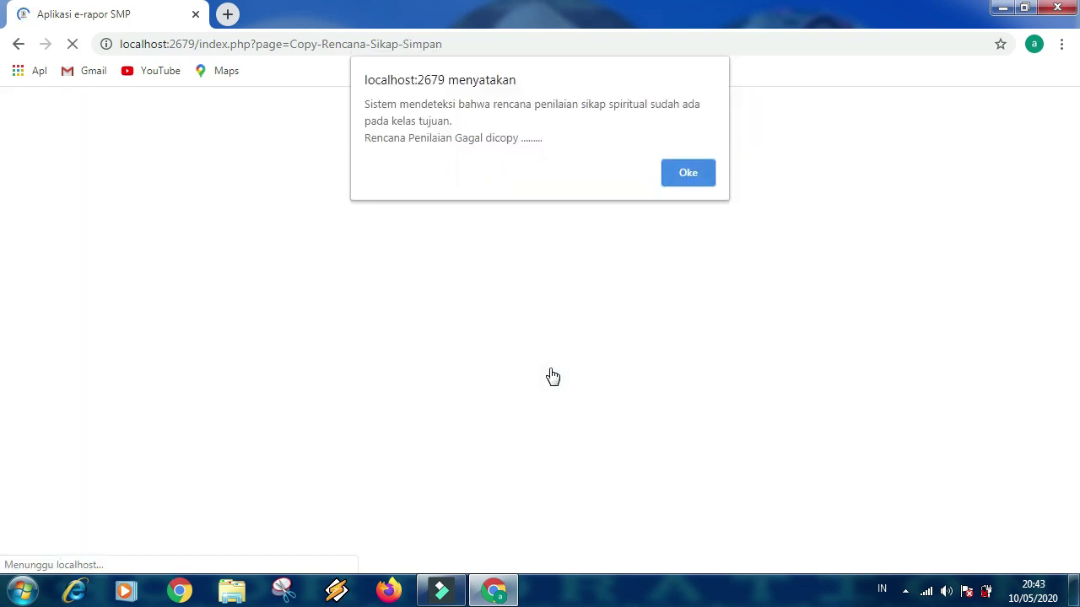
{"action": "key", "text": "Return"}
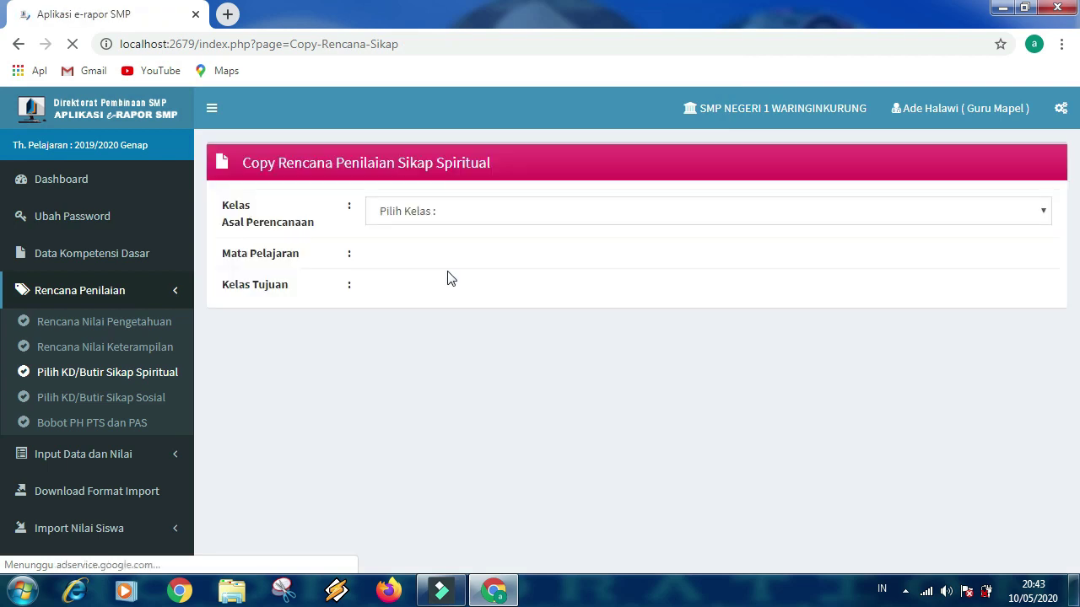
Copy the Kelas 9A Prakarya spiritual attitude plan to Kelas 9G.
{"action": "left_click", "coordinate": [434, 225]}
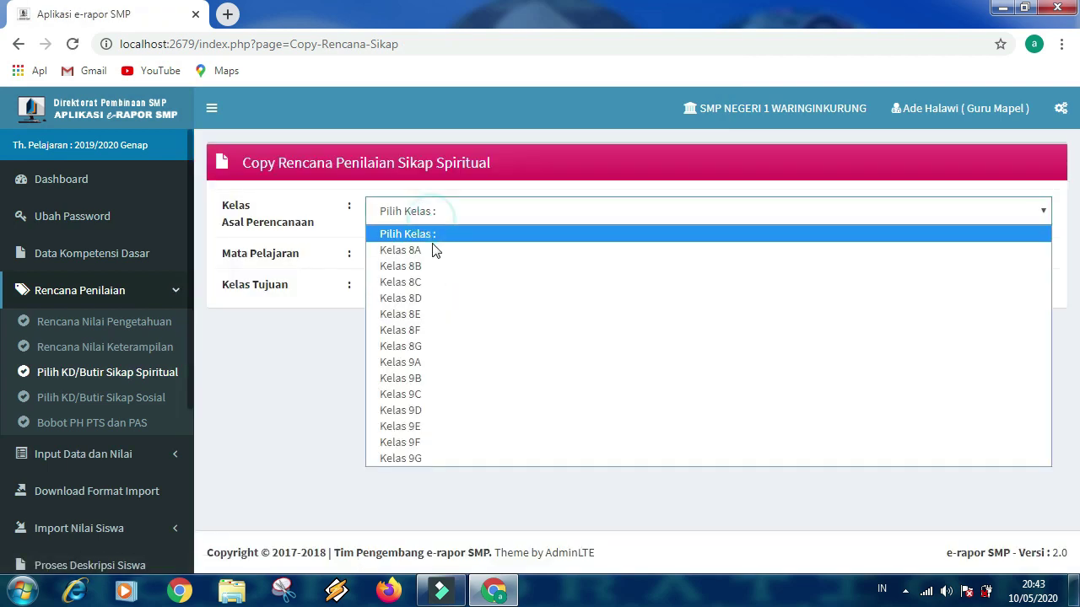
{"action": "left_click", "coordinate": [428, 362]}
{"action": "left_click", "coordinate": [429, 270]}
{"action": "left_click", "coordinate": [434, 301]}
{"action": "left_click", "coordinate": [428, 301]}
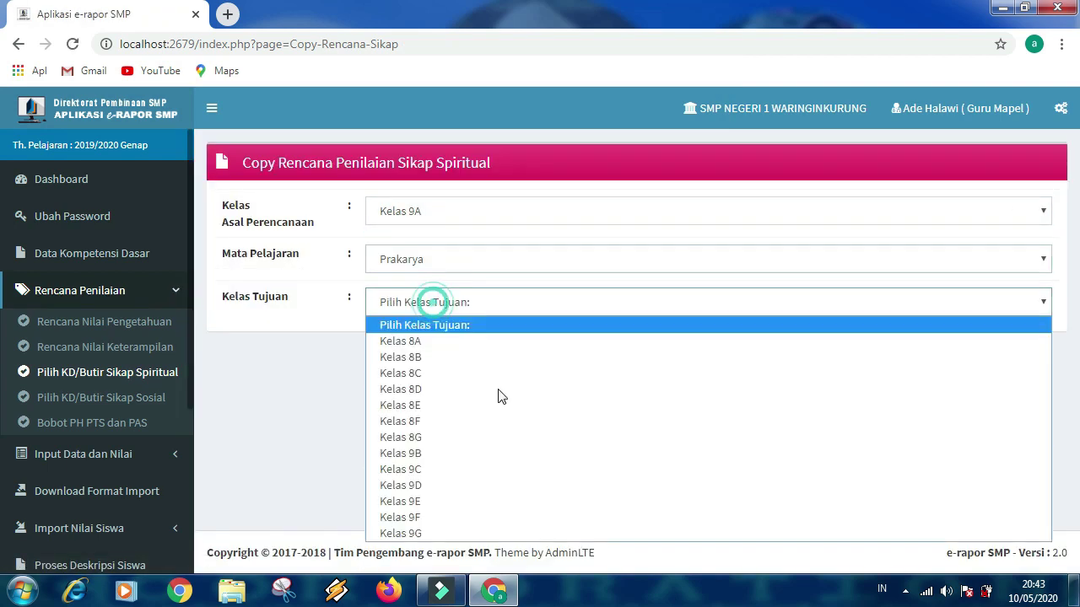
{"action": "left_click", "coordinate": [431, 526]}
{"action": "left_click", "coordinate": [988, 338]}
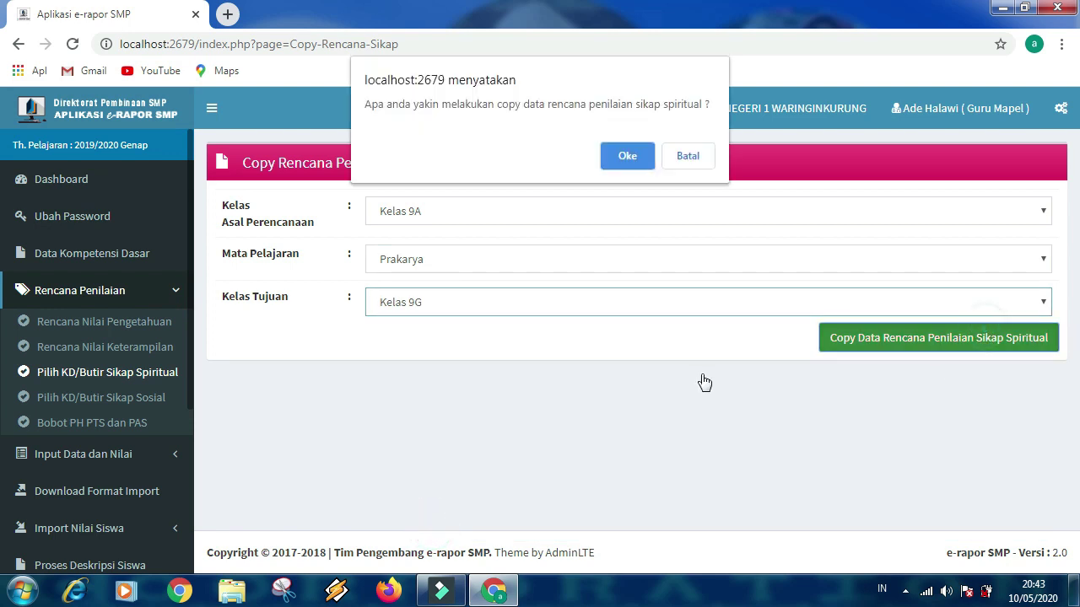
{"action": "key", "text": "Return"}
{"action": "key", "text": "Return"}
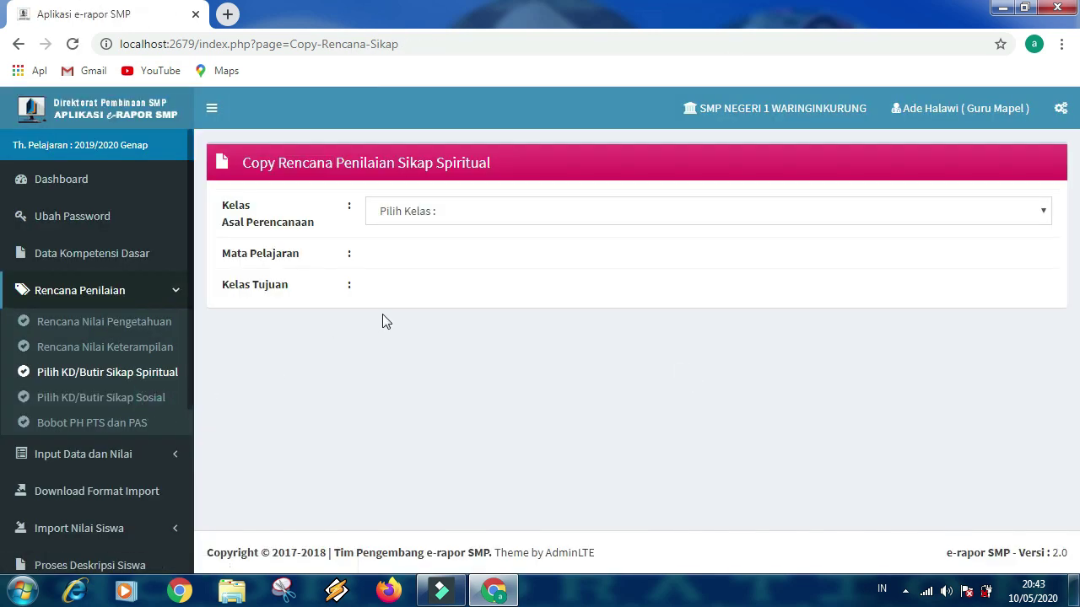
{"action": "left_click", "coordinate": [450, 217]}
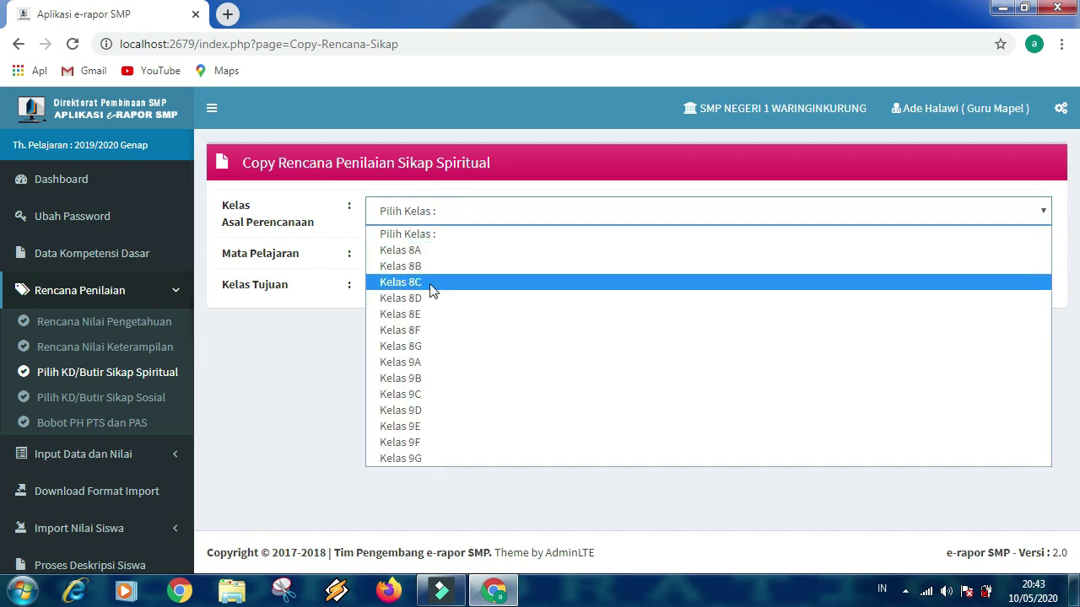
{"action": "left_click", "coordinate": [425, 361]}
{"action": "left_click", "coordinate": [429, 261]}
{"action": "left_click", "coordinate": [428, 262]}
Open the social attitude plan page and select Kelas 9A with Prakarya.
{"action": "left_click", "coordinate": [144, 422]}
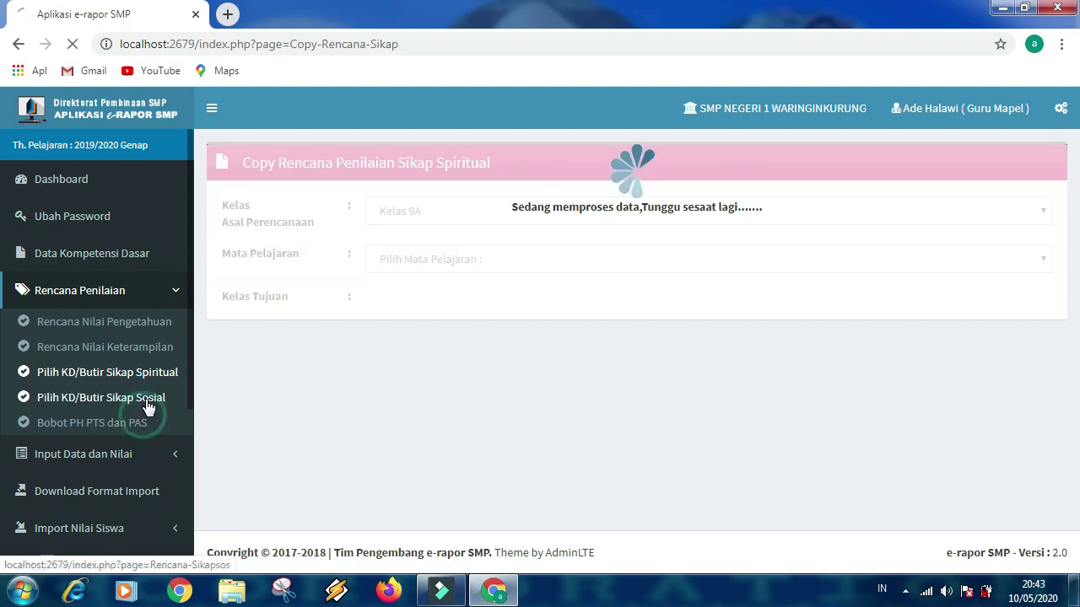
{"action": "left_click", "coordinate": [148, 401]}
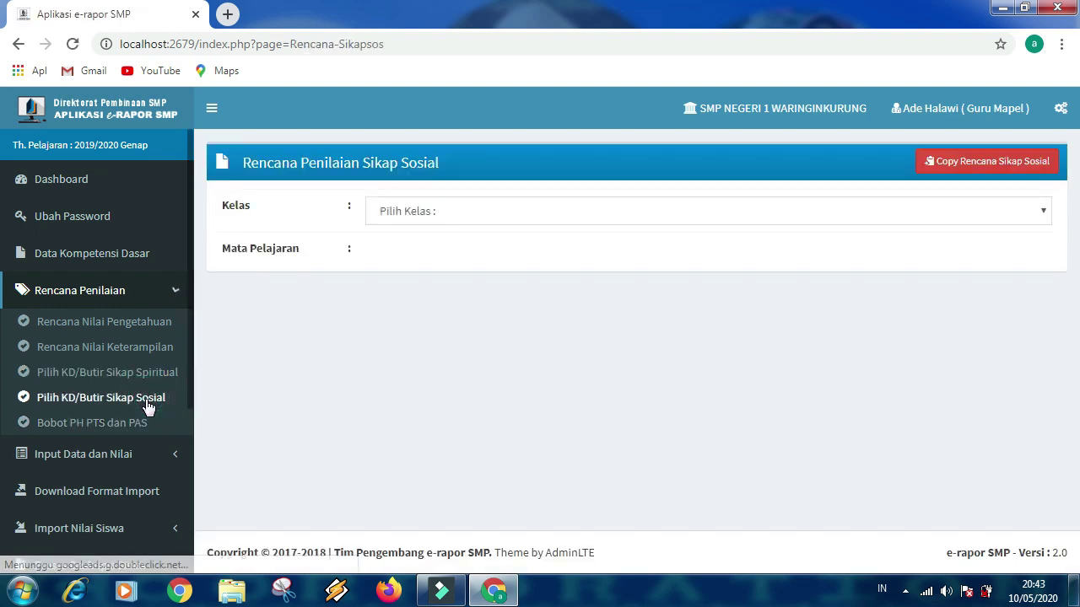
{"action": "left_click", "coordinate": [443, 225]}
{"action": "left_click", "coordinate": [448, 366]}
{"action": "left_click", "coordinate": [450, 255]}
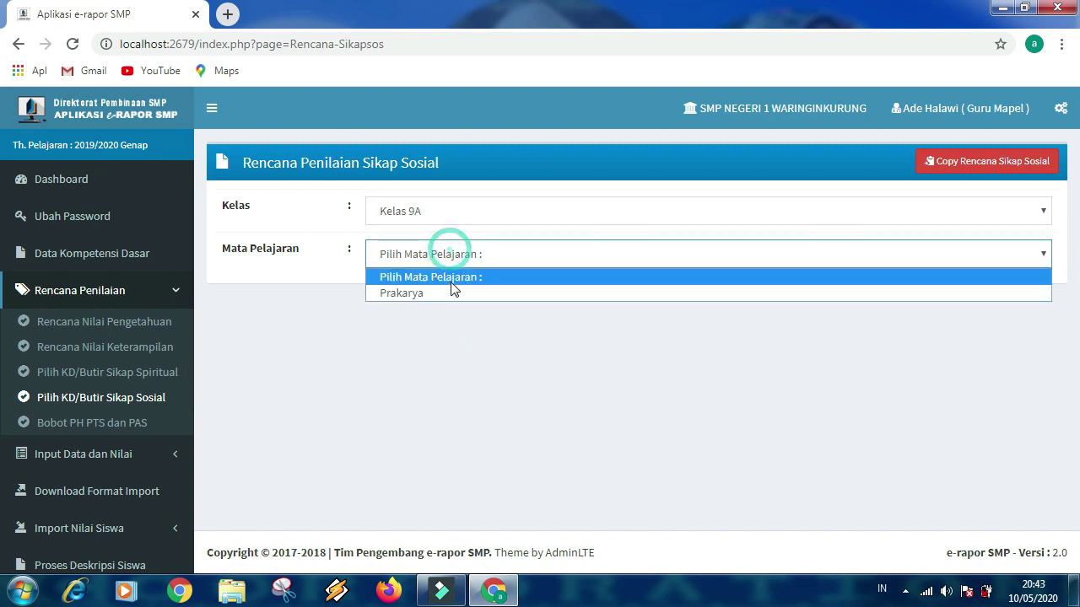
{"action": "left_click", "coordinate": [447, 293]}
Save the plan with jujur, disiplin and tanggung jawab (2.1U–2.3U) under Penilaian 1.
{"action": "scroll", "coordinate": [869, 403], "scroll_direction": "down", "scroll_amount": 3}
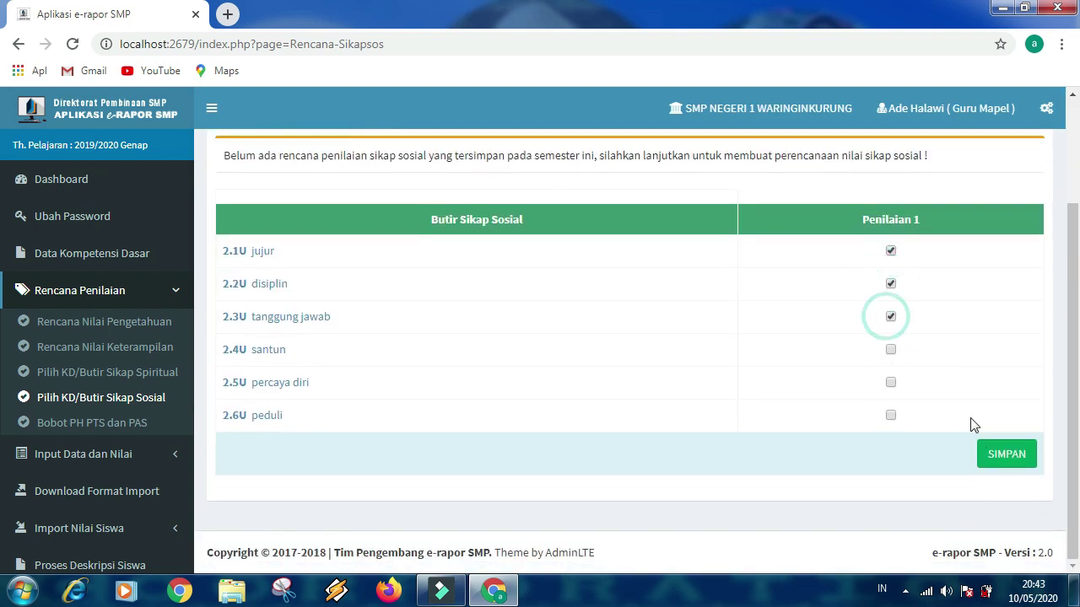
{"action": "left_click", "coordinate": [996, 465]}
{"action": "key", "text": "Return"}
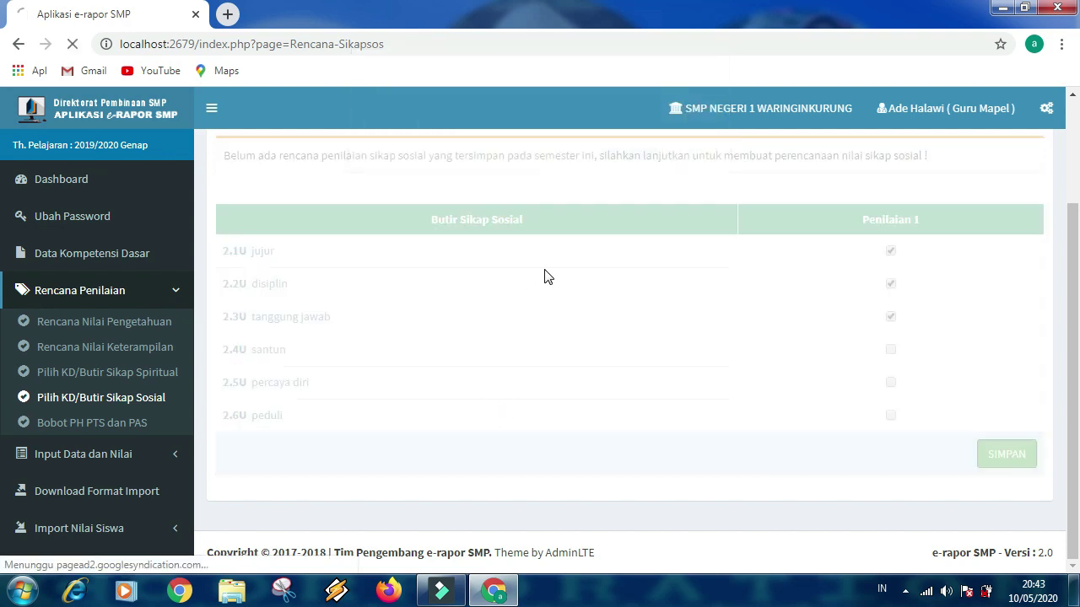
{"action": "key", "text": "Return"}
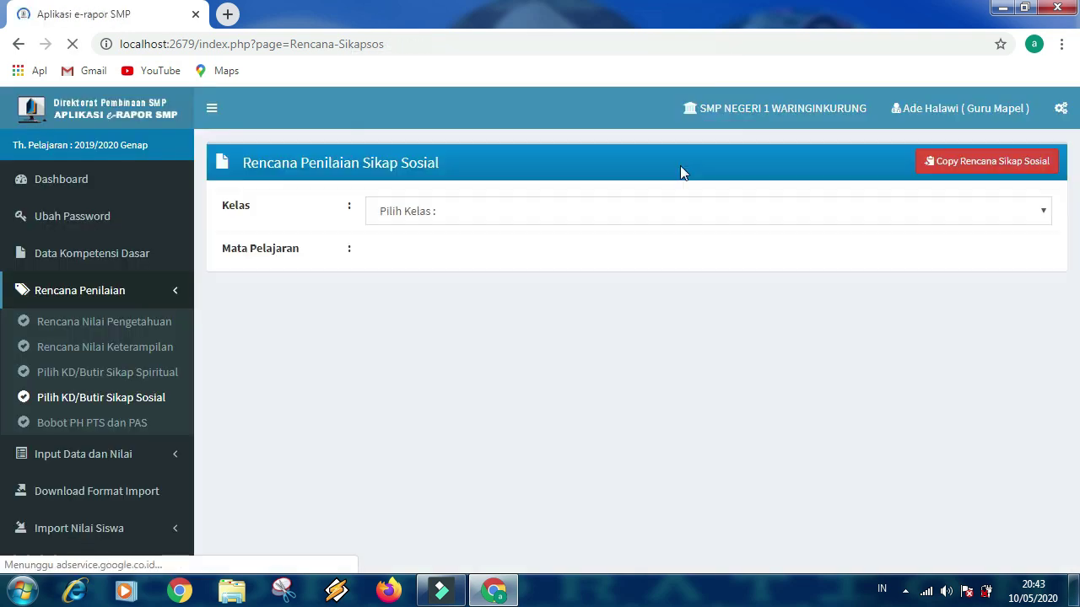
Copy the Kelas 9A Prakarya social attitude plan to Kelas 9B.
{"action": "left_click", "coordinate": [422, 211]}
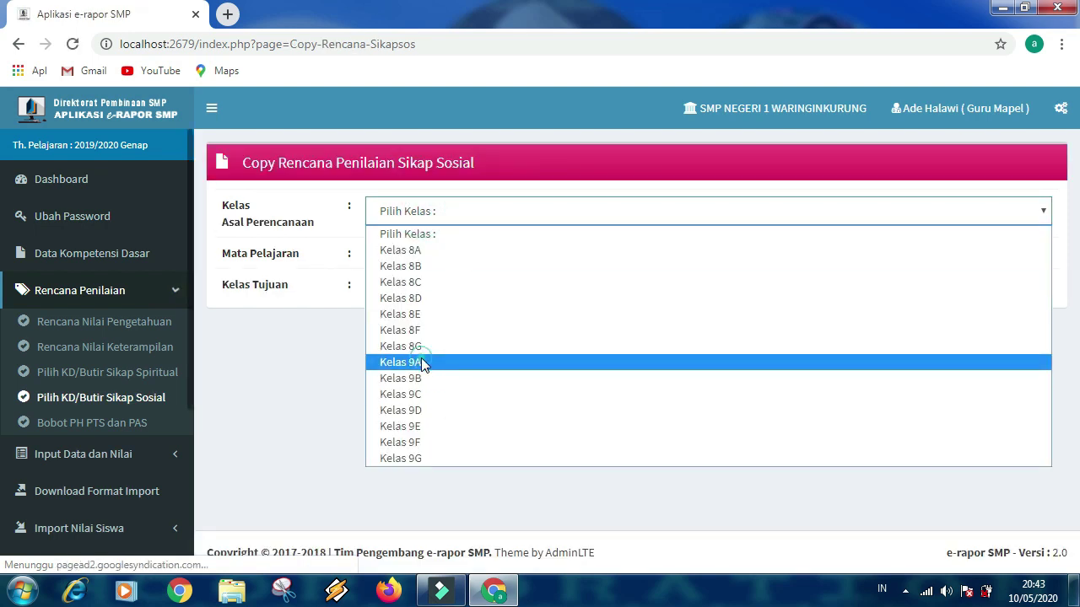
{"action": "left_click", "coordinate": [421, 362]}
{"action": "left_click", "coordinate": [417, 258]}
{"action": "left_click", "coordinate": [428, 301]}
{"action": "left_click", "coordinate": [429, 301]}
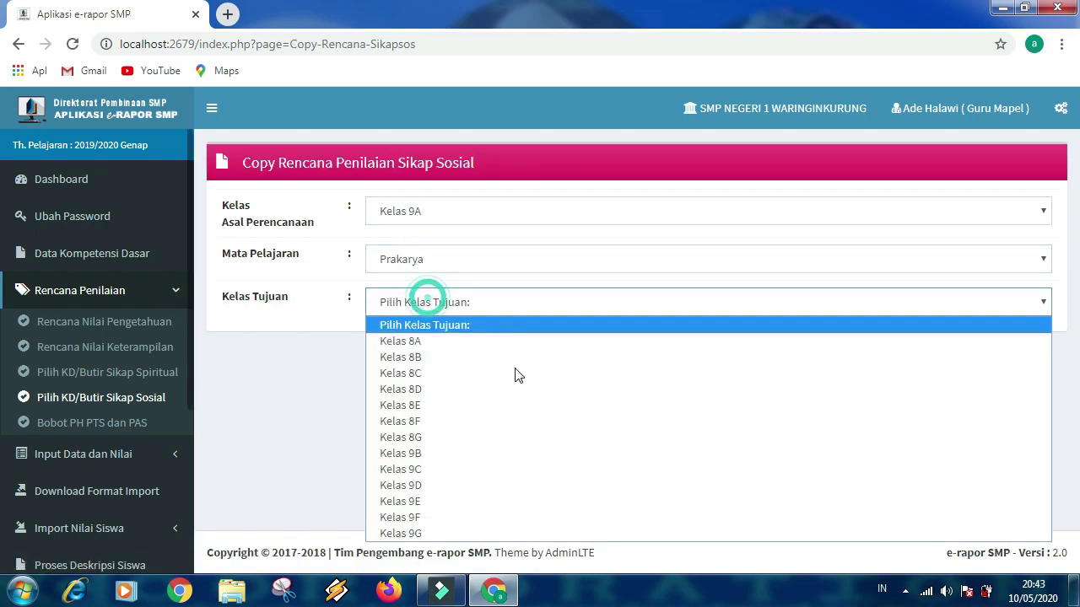
{"action": "left_click", "coordinate": [431, 455]}
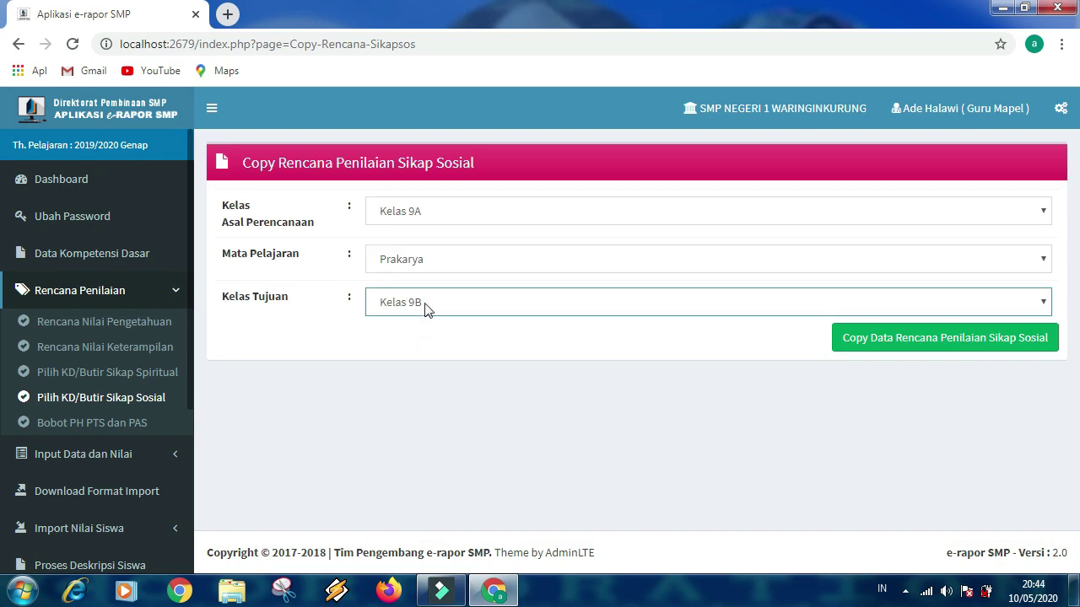
{"action": "left_click", "coordinate": [930, 338]}
{"action": "key", "text": "Return"}
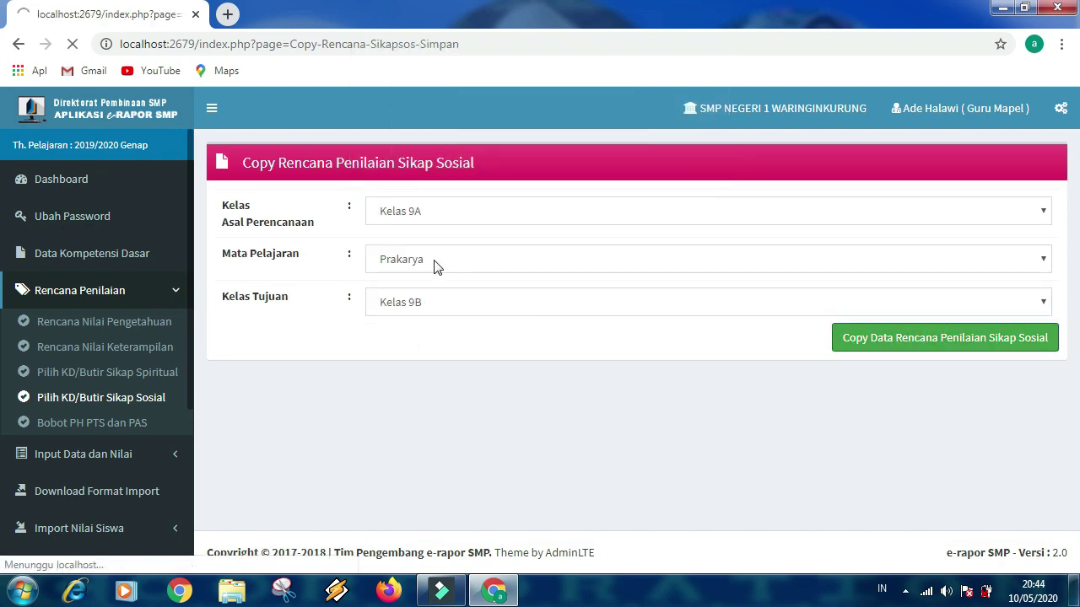
{"action": "key", "text": "Return"}
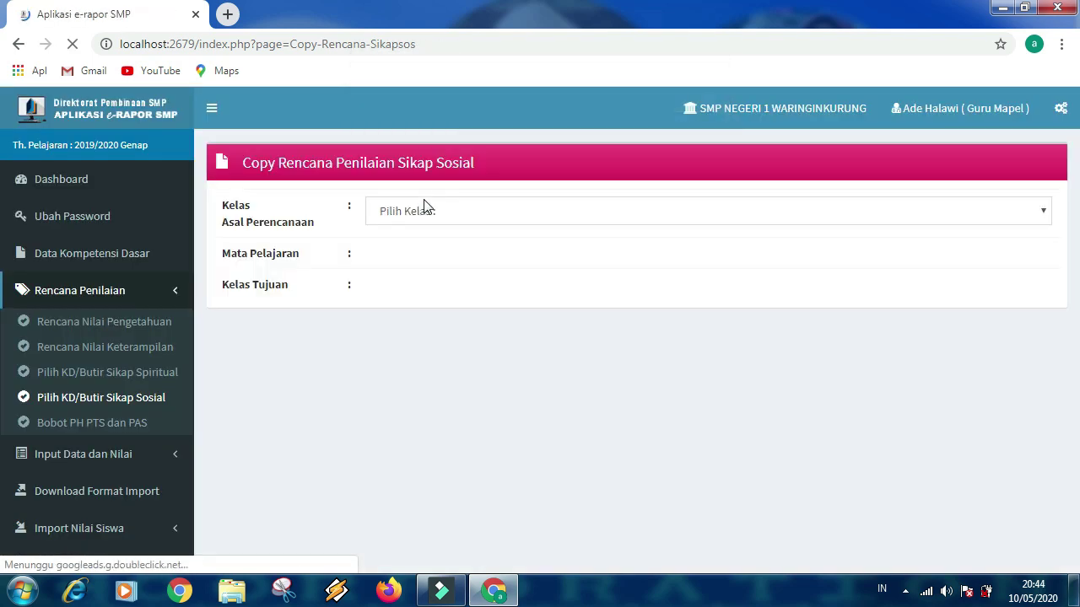
Copy the Kelas 9A Prakarya social attitude plan to Kelas 9C.
{"action": "left_click", "coordinate": [426, 211]}
{"action": "left_click", "coordinate": [429, 378]}
{"action": "left_click", "coordinate": [416, 255]}
{"action": "left_click", "coordinate": [435, 299]}
{"action": "left_click", "coordinate": [433, 302]}
{"action": "left_click", "coordinate": [423, 483]}
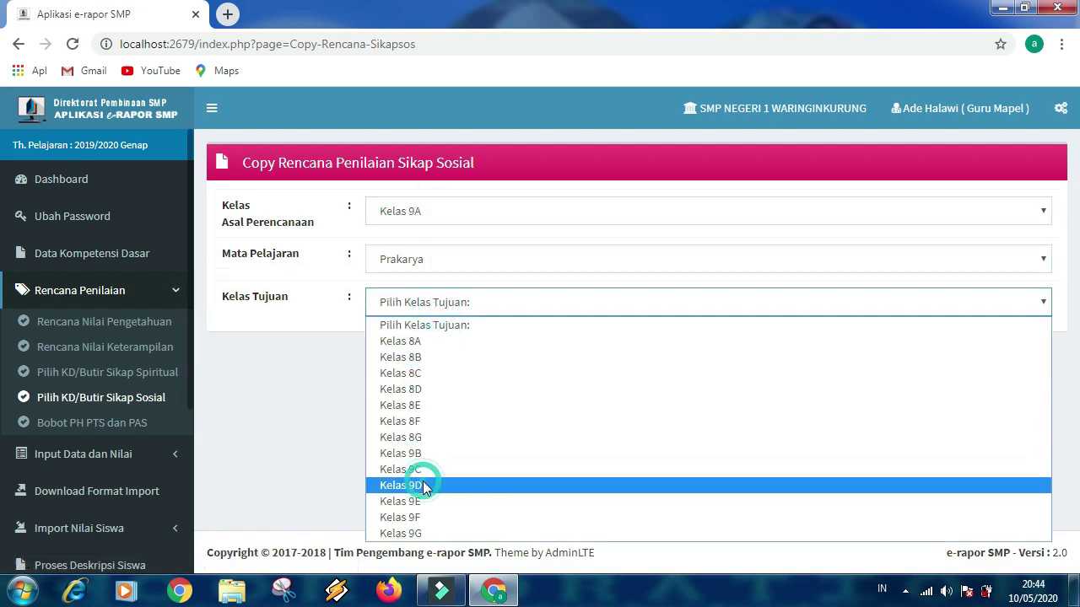
{"action": "left_click", "coordinate": [1007, 337]}
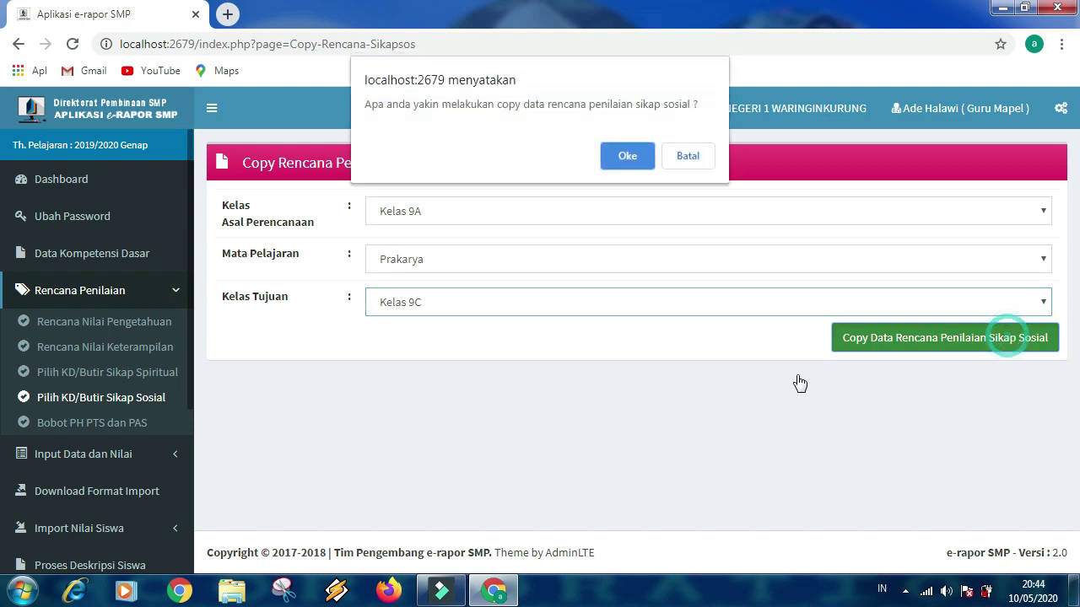
{"action": "key", "text": "Return"}
{"action": "key", "text": "Return"}
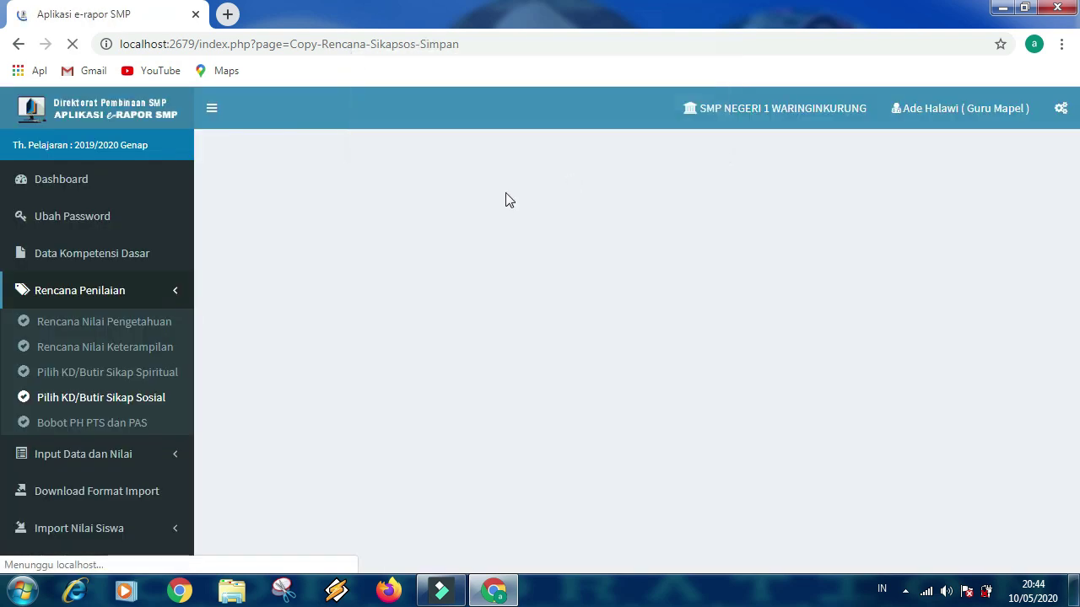
Copy the Kelas 9A Prakarya social attitude plan to Kelas 9D.
{"action": "left_click", "coordinate": [430, 213]}
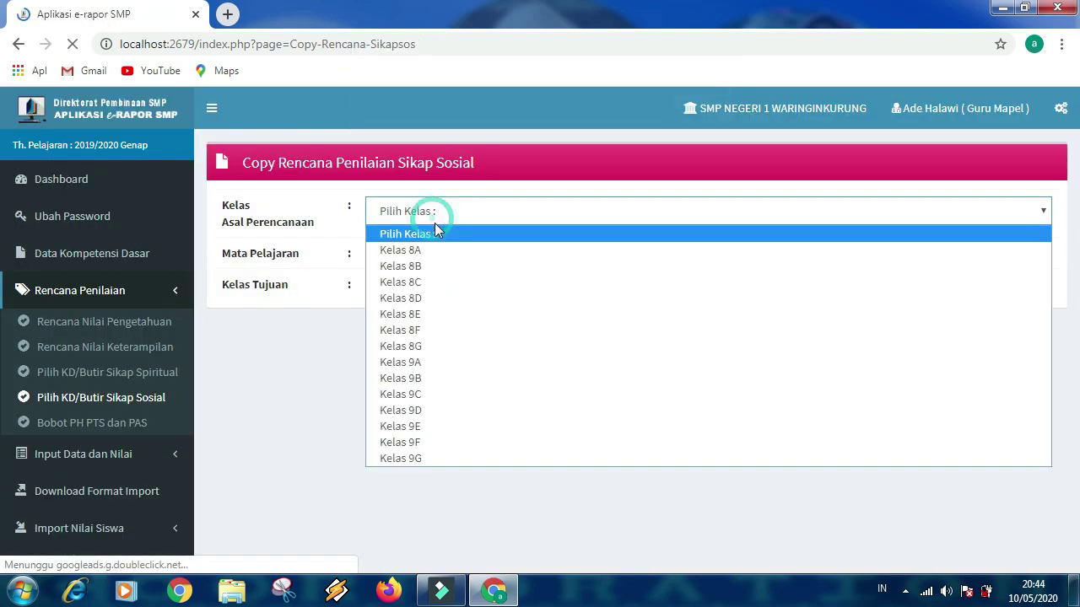
{"action": "left_click", "coordinate": [448, 369]}
{"action": "left_click", "coordinate": [417, 261]}
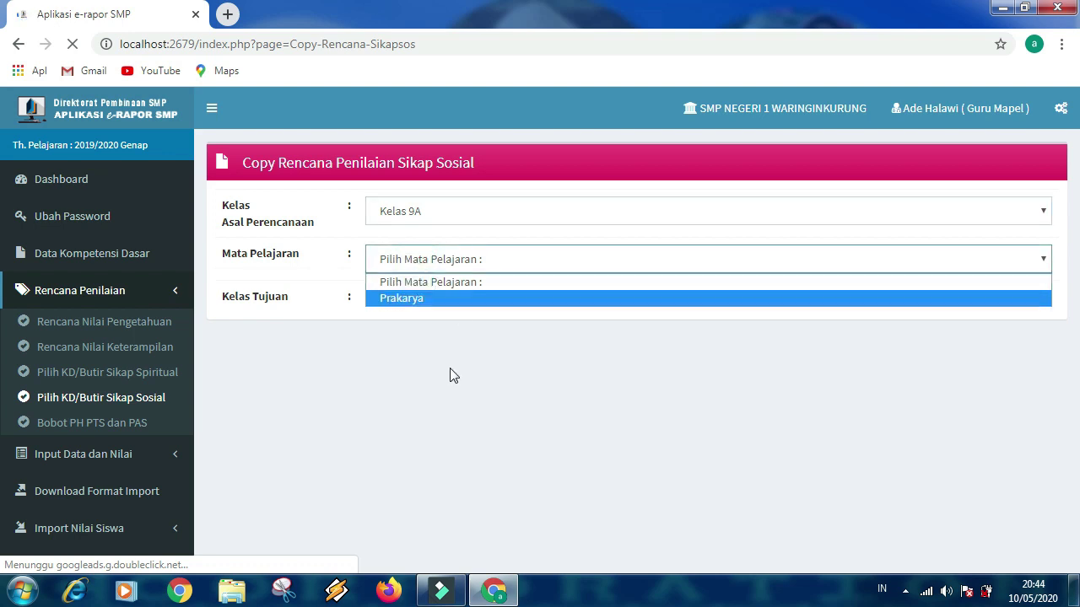
{"action": "left_click", "coordinate": [426, 298]}
{"action": "left_click", "coordinate": [424, 298]}
{"action": "left_click", "coordinate": [439, 485]}
{"action": "left_click", "coordinate": [903, 336]}
{"action": "key", "text": "Return"}
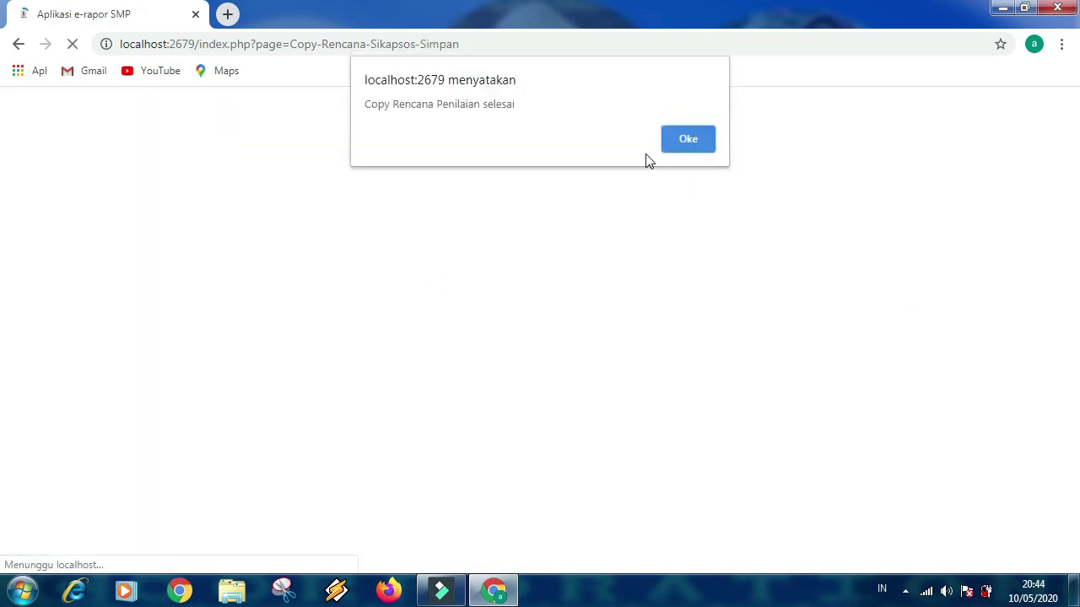
{"action": "key", "text": "Return"}
Copy the Kelas 9A Prakarya social attitude plan to Kelas 9E.
{"action": "left_click", "coordinate": [415, 220]}
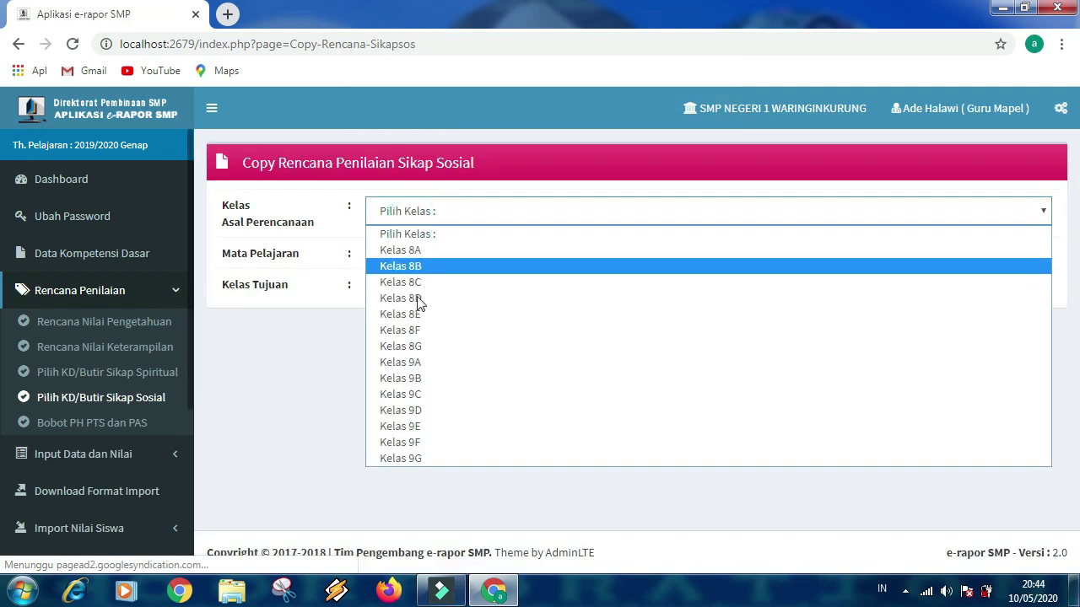
{"action": "left_click", "coordinate": [419, 362]}
{"action": "left_click", "coordinate": [424, 266]}
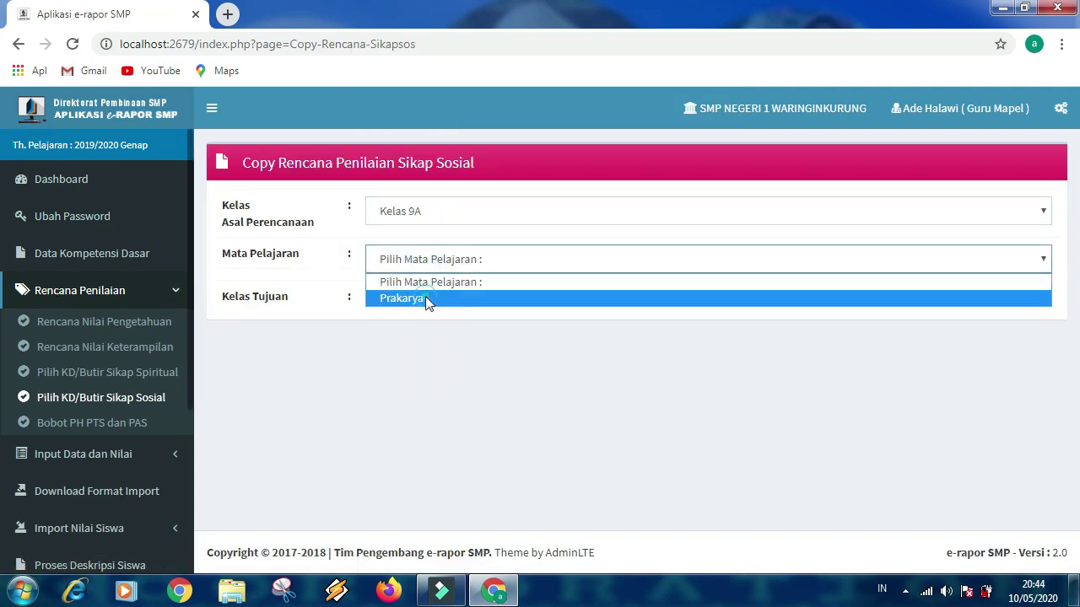
{"action": "left_click", "coordinate": [428, 299]}
{"action": "left_click", "coordinate": [424, 302]}
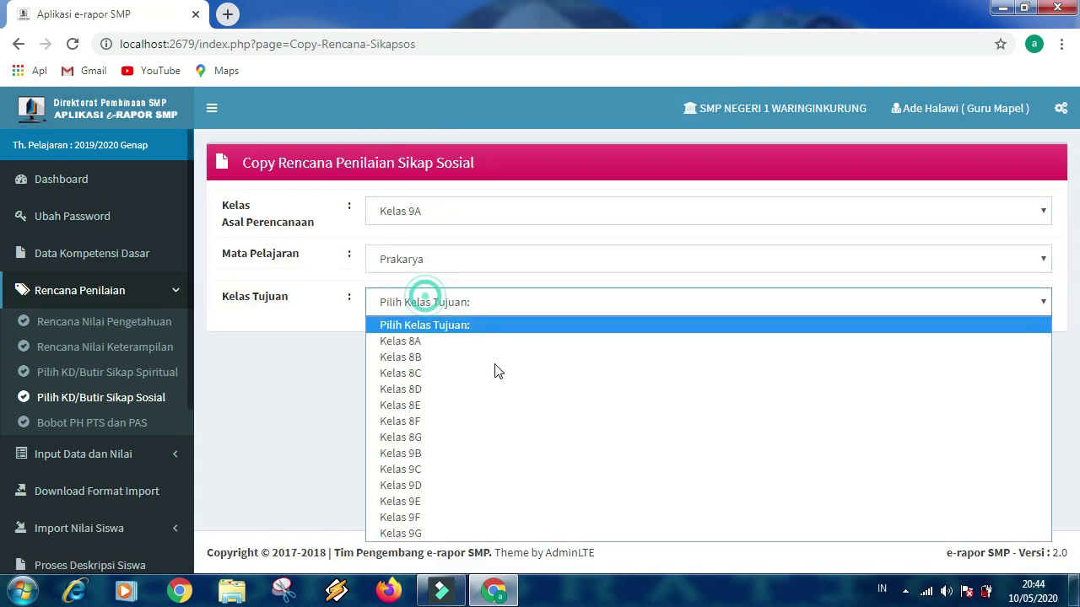
{"action": "left_click", "coordinate": [442, 500]}
{"action": "left_click", "coordinate": [962, 338]}
{"action": "key", "text": "Return"}
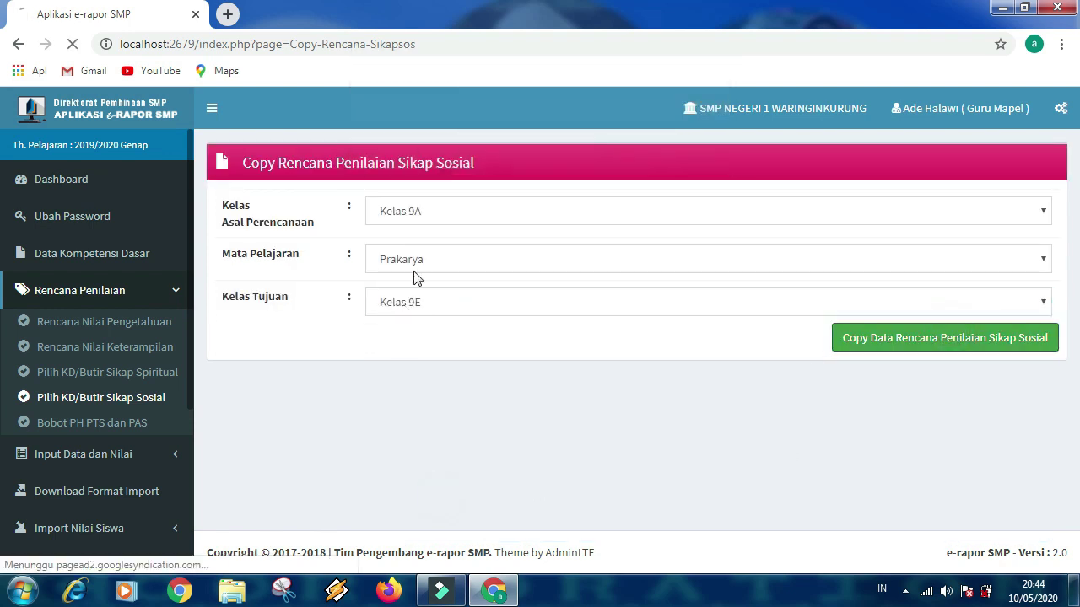
{"action": "key", "text": "Return"}
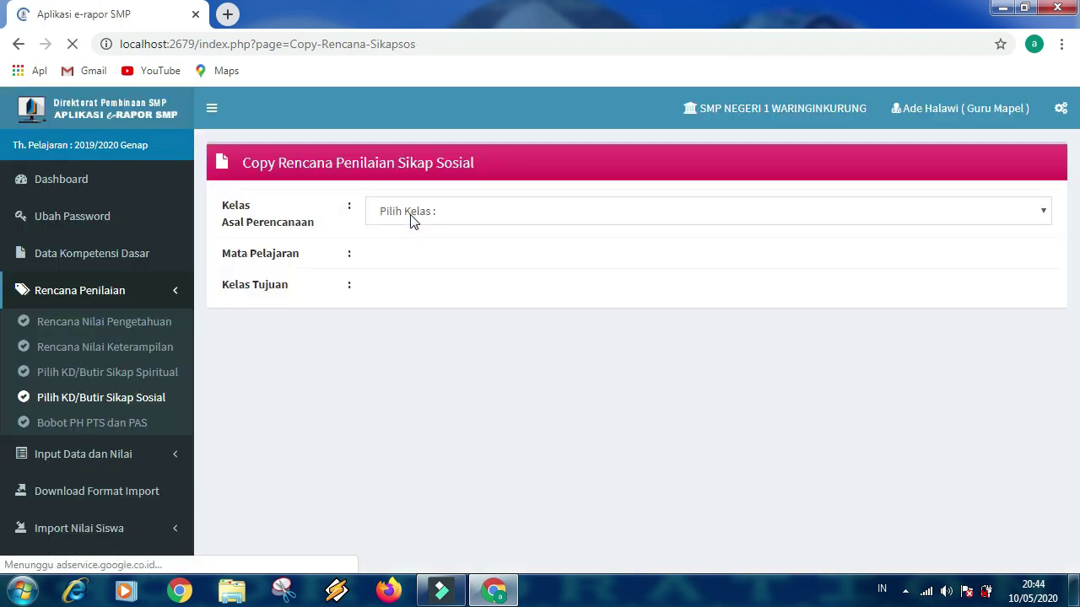
Copy the Kelas 9A Prakarya social attitude plan to Kelas 9F.
{"action": "left_click", "coordinate": [409, 212]}
{"action": "left_click", "coordinate": [414, 361]}
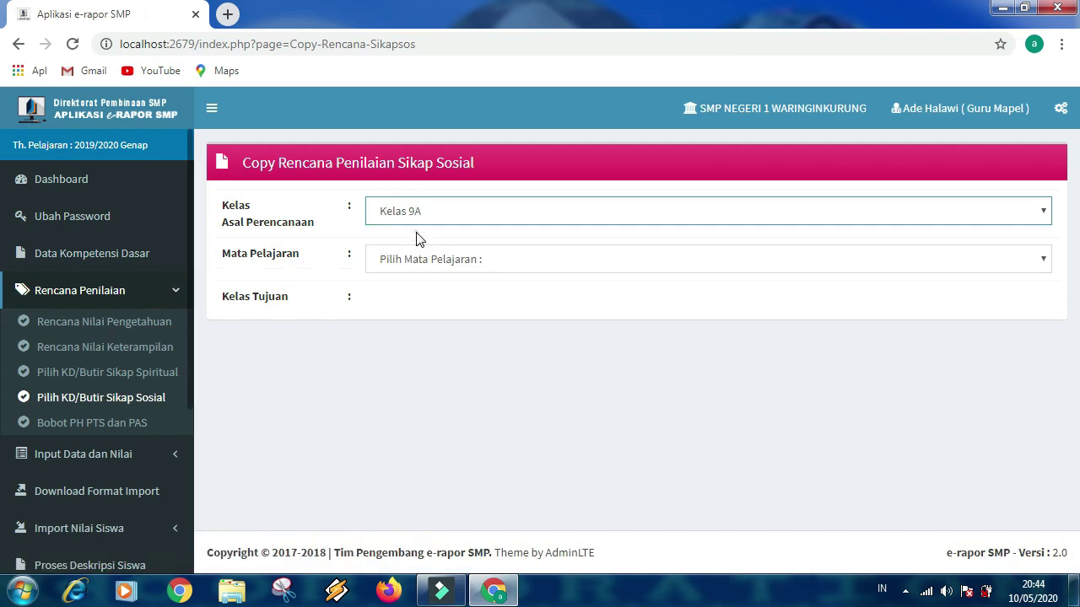
{"action": "left_click", "coordinate": [416, 257]}
{"action": "left_click", "coordinate": [418, 300]}
{"action": "left_click", "coordinate": [416, 302]}
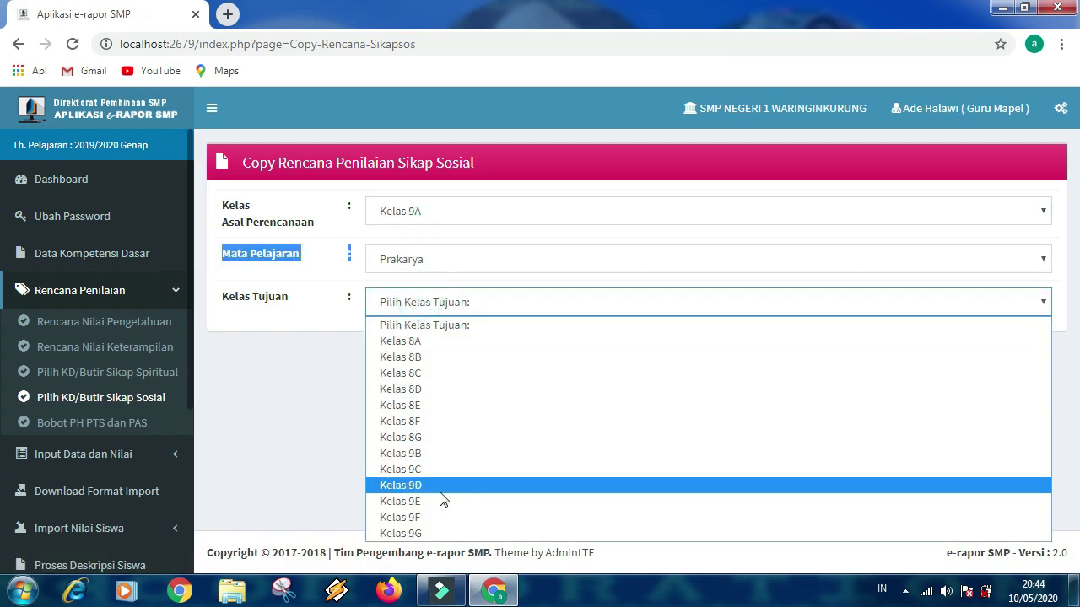
{"action": "left_click", "coordinate": [404, 517]}
{"action": "left_click", "coordinate": [874, 337]}
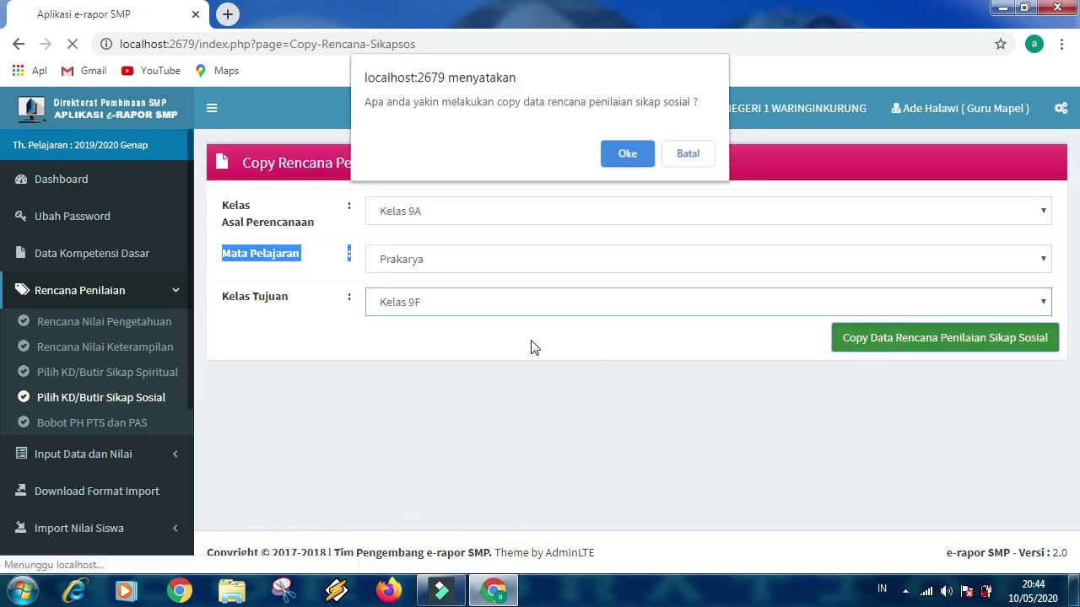
{"action": "key", "text": "Return"}
{"action": "key", "text": "Return"}
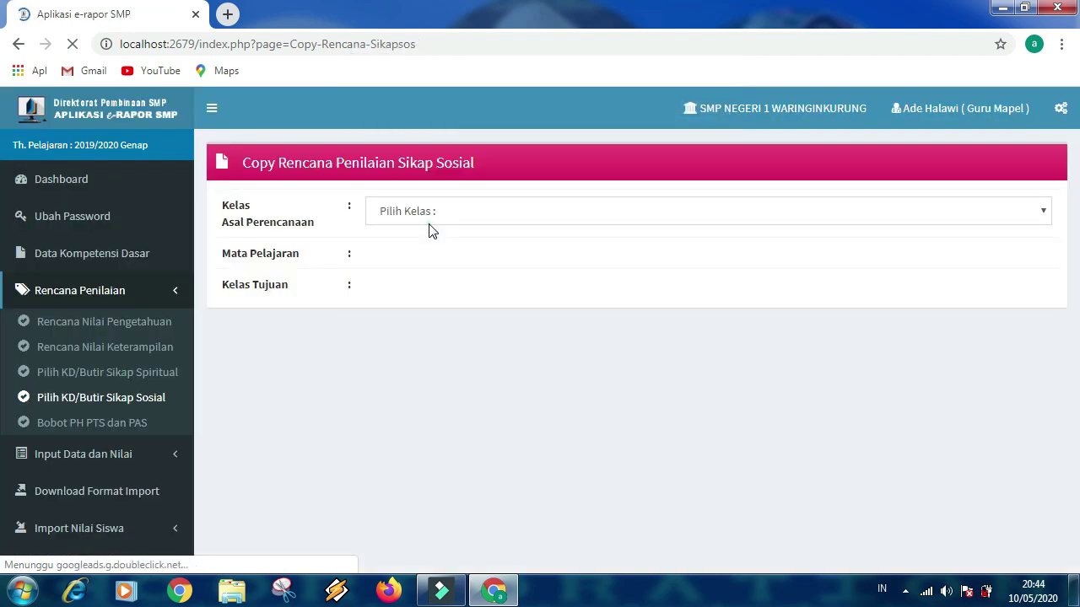
Copy the Kelas 9A Prakarya social attitude plan to Kelas 9G.
{"action": "left_click", "coordinate": [428, 211]}
{"action": "left_click", "coordinate": [440, 379]}
{"action": "left_click", "coordinate": [426, 269]}
{"action": "left_click", "coordinate": [434, 299]}
{"action": "left_click", "coordinate": [435, 302]}
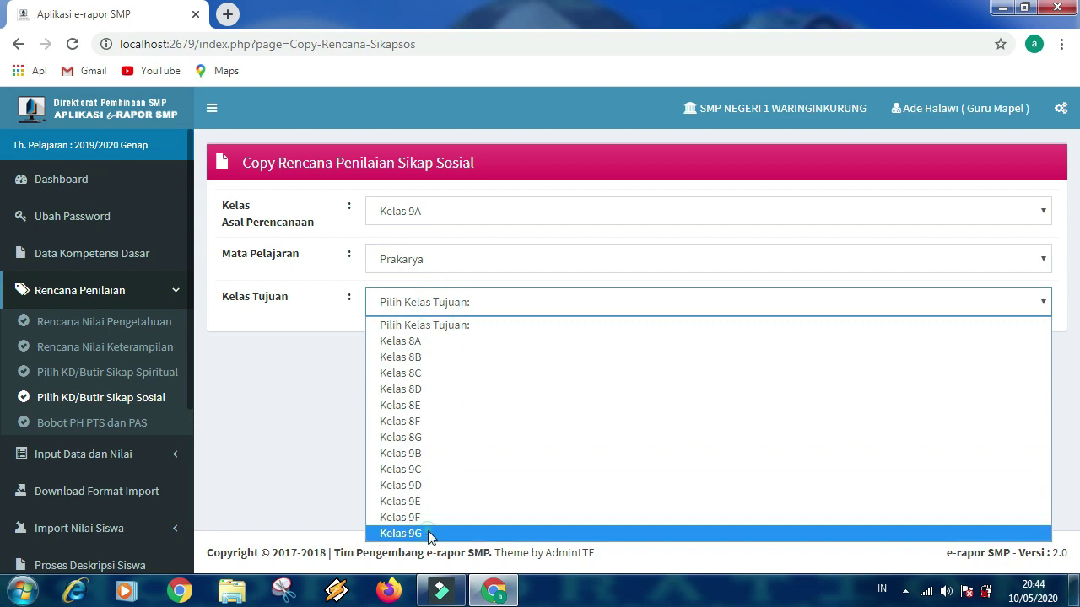
{"action": "left_click", "coordinate": [429, 465]}
{"action": "left_click", "coordinate": [894, 347]}
{"action": "key", "text": "Return"}
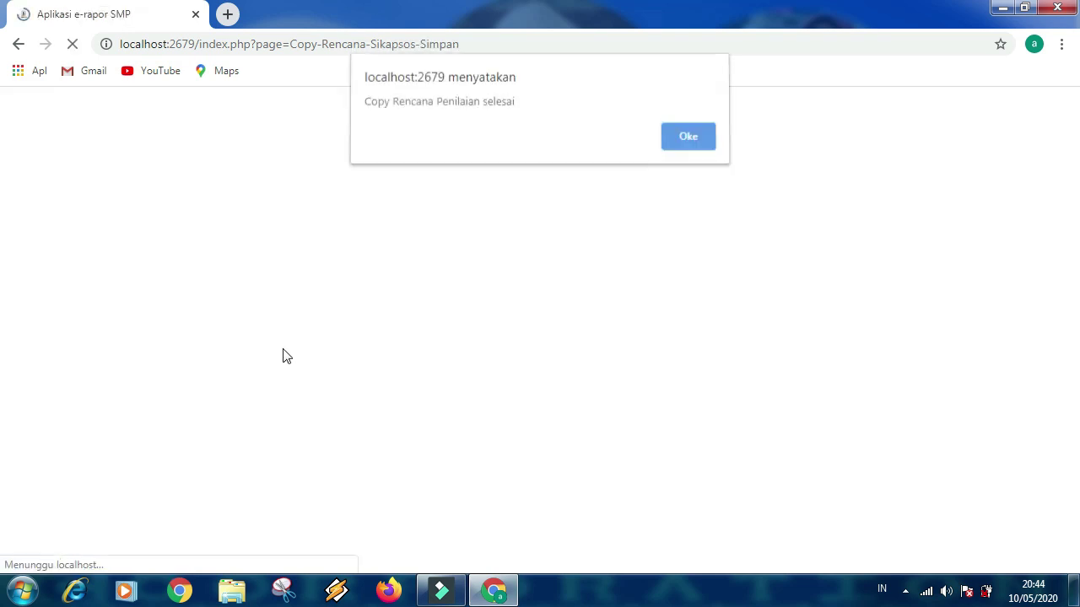
{"action": "key", "text": "Return"}
On the Bobot PH PTS dan PAS page, save Kelas 9A's Prakarya weights (PH 2, PTS 1, PAS 1).
{"action": "left_click", "coordinate": [137, 422]}
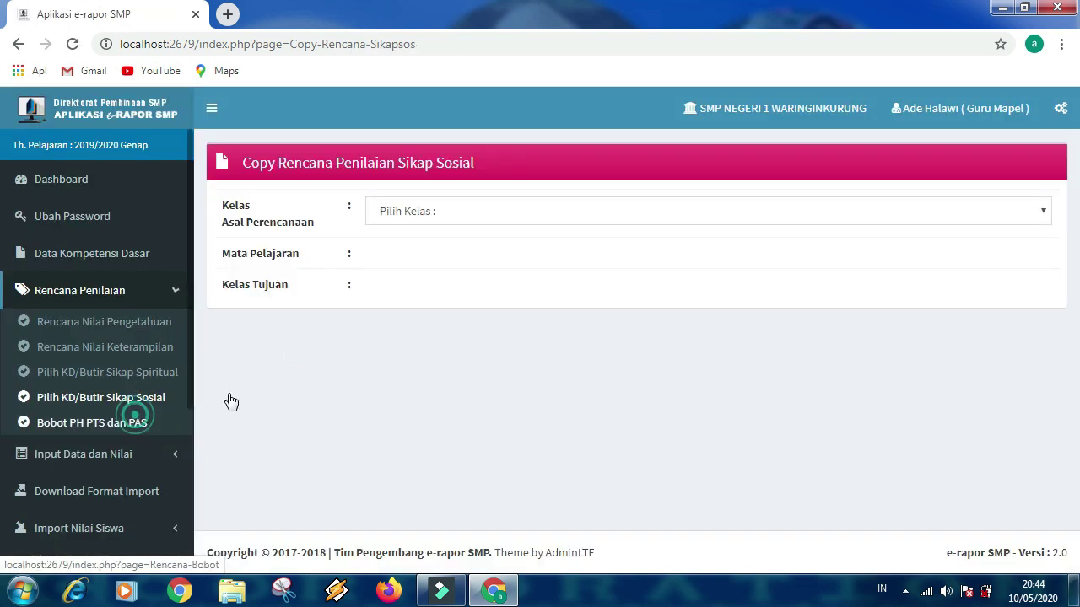
{"action": "left_click", "coordinate": [437, 221]}
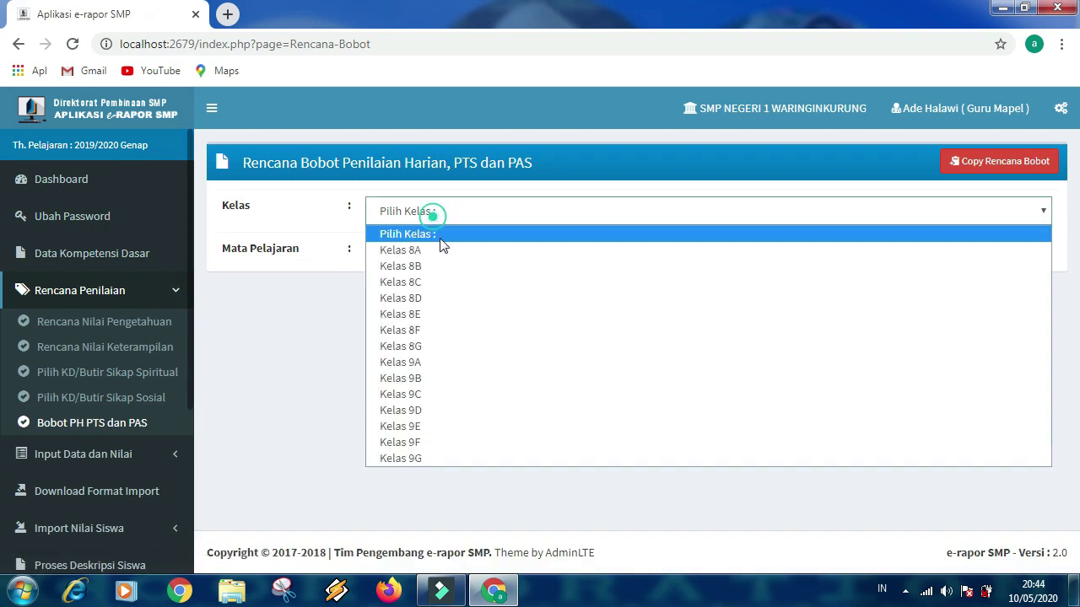
{"action": "left_click", "coordinate": [423, 369]}
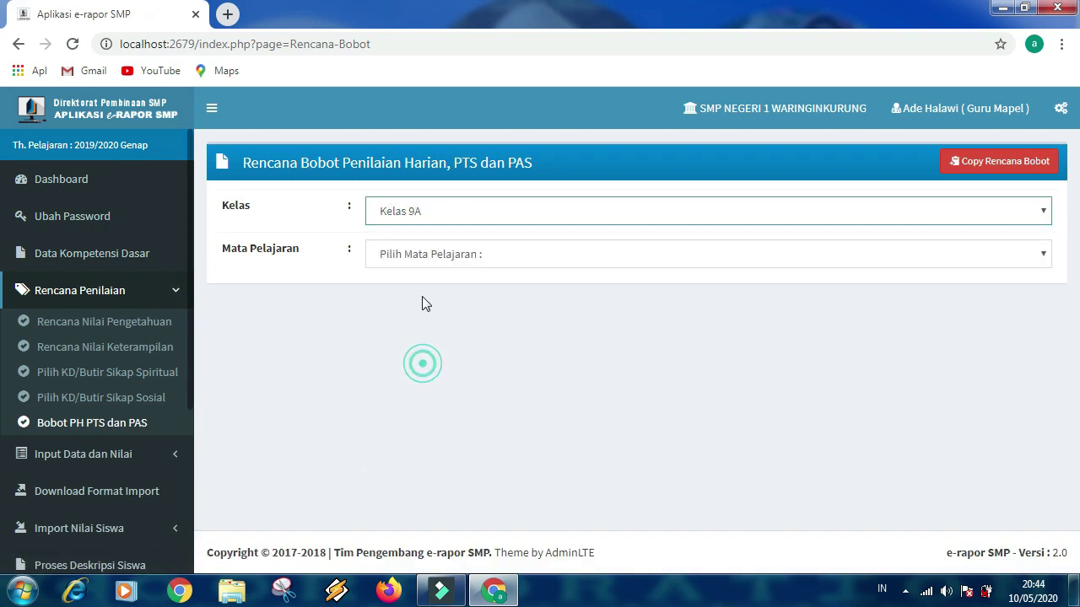
{"action": "left_click", "coordinate": [435, 262]}
{"action": "left_click", "coordinate": [454, 292]}
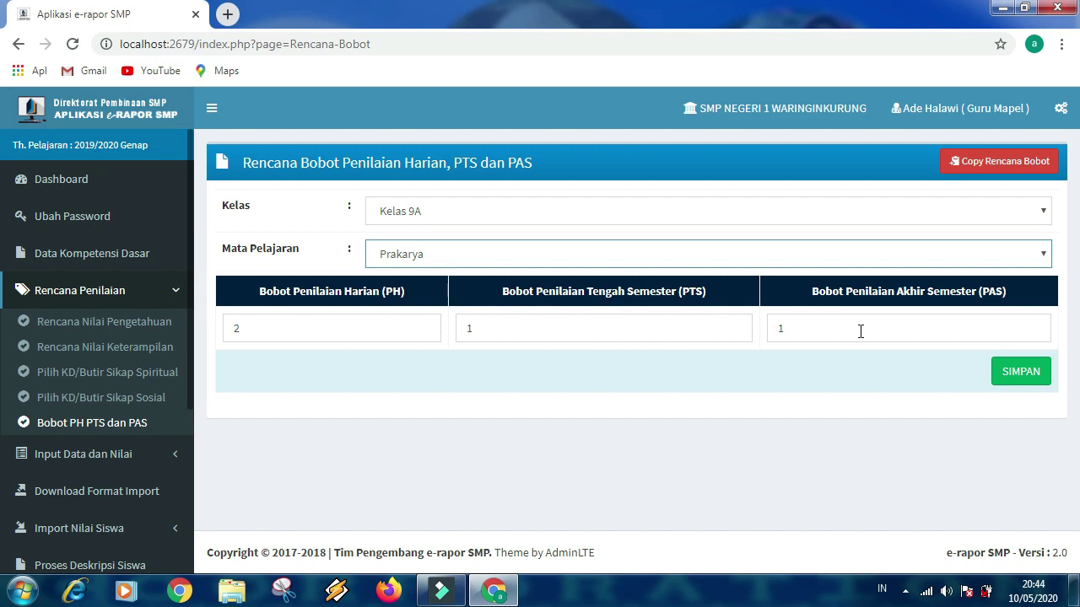
{"action": "left_click", "coordinate": [1000, 383]}
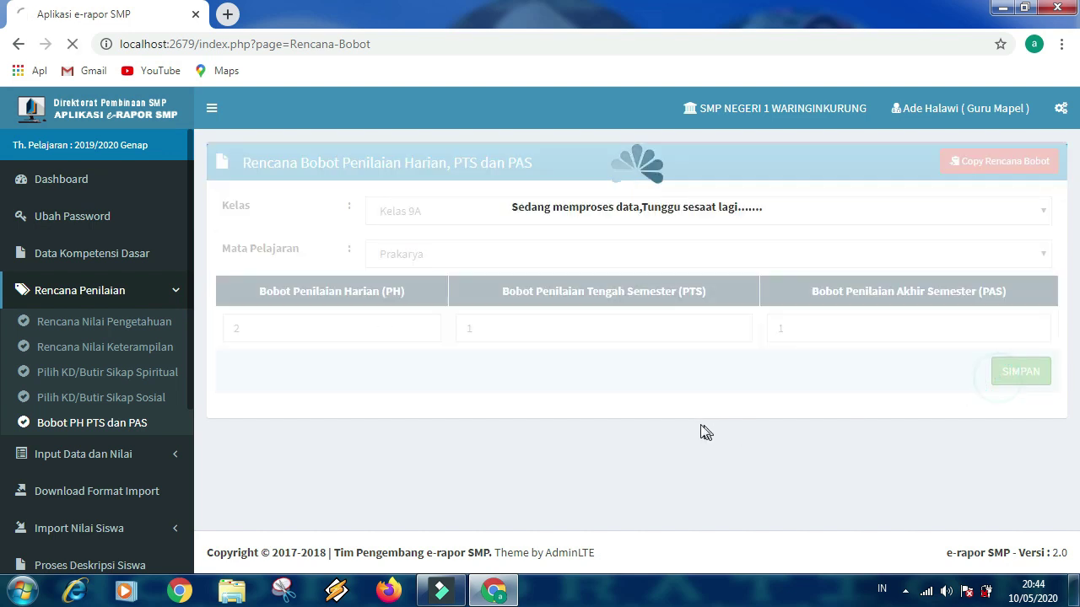
{"action": "key", "text": "Return"}
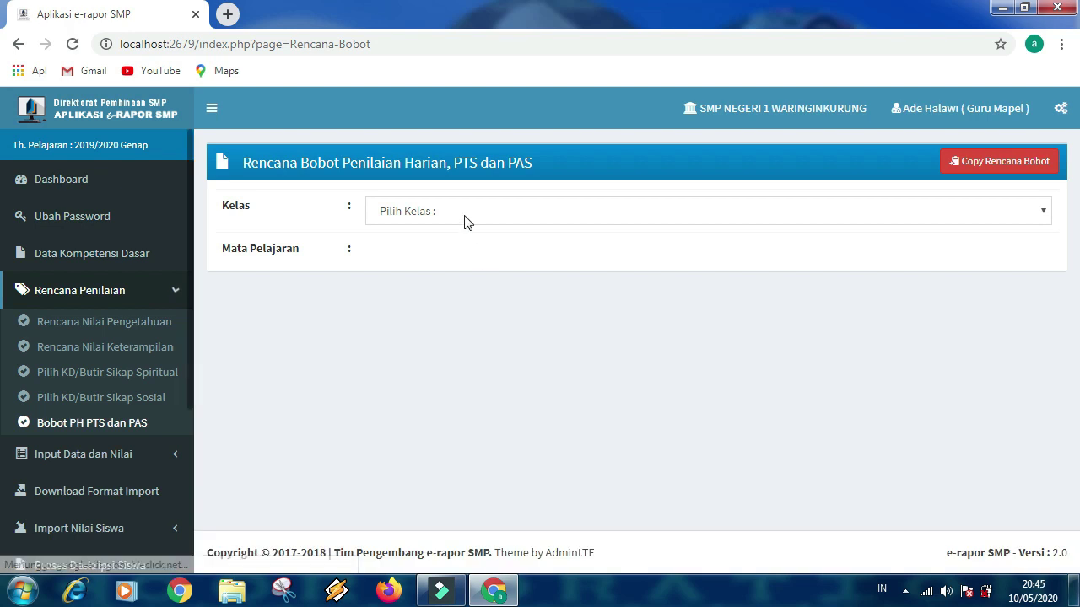
Save the Prakarya weights for Kelas 9B.
{"action": "left_click", "coordinate": [466, 222]}
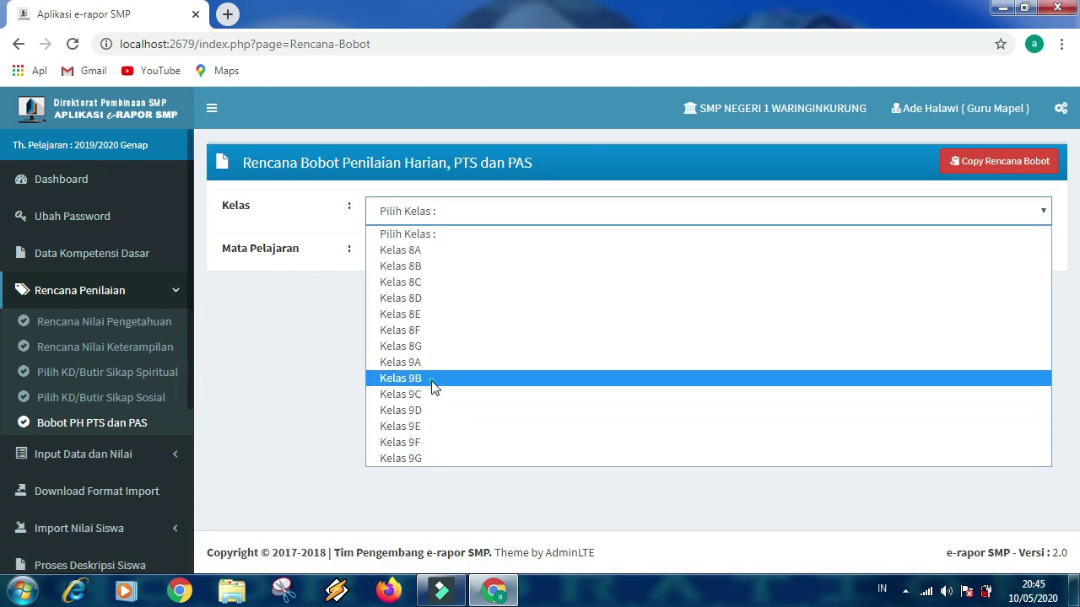
{"action": "left_click", "coordinate": [434, 378]}
{"action": "left_click", "coordinate": [461, 255]}
{"action": "left_click", "coordinate": [460, 288]}
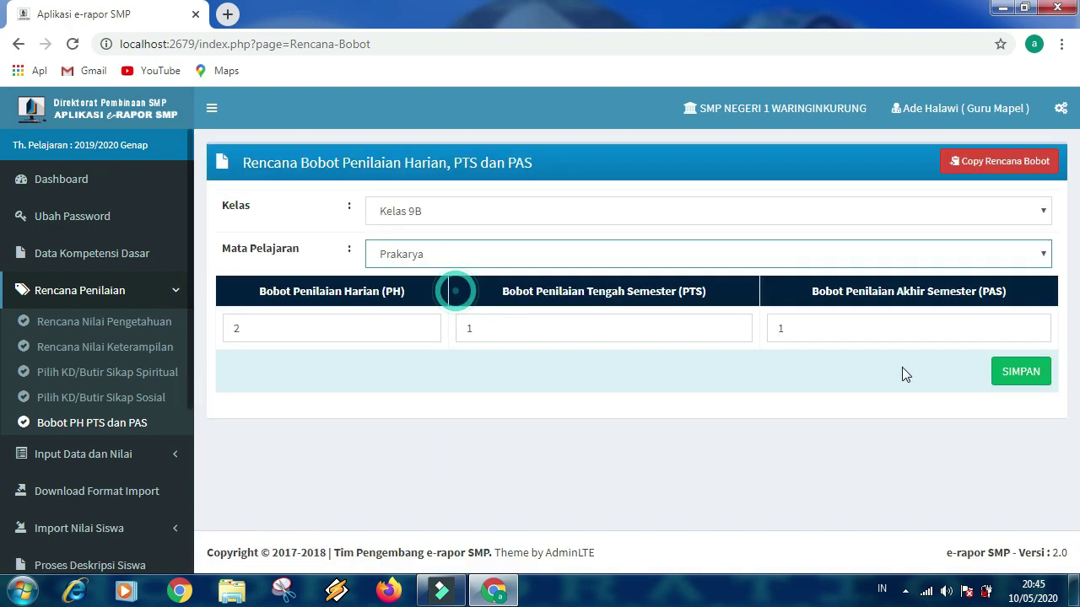
{"action": "left_click", "coordinate": [1020, 376]}
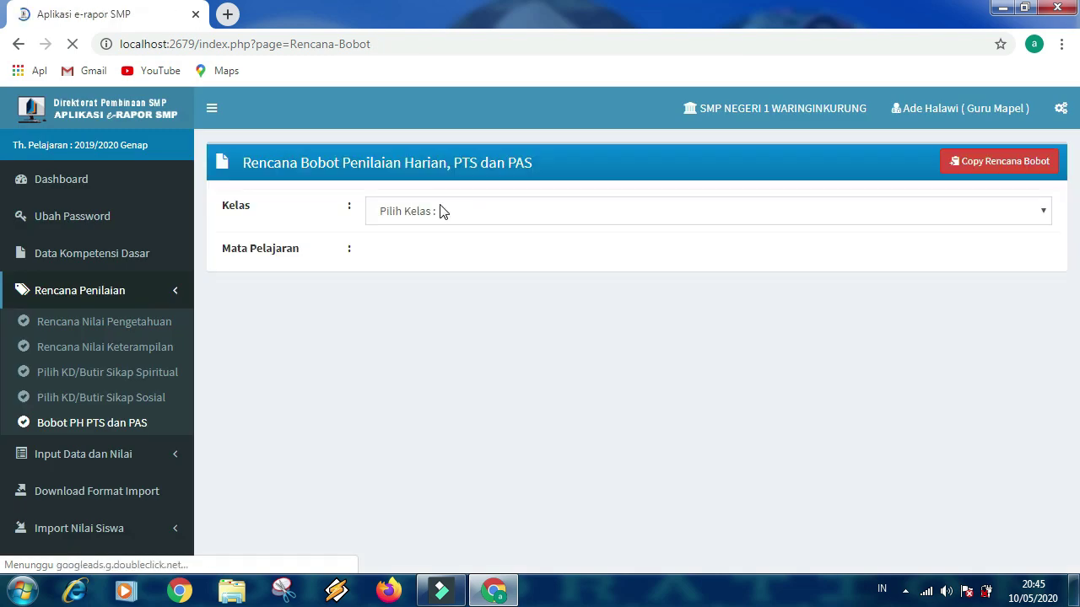
Save the Prakarya weights for Kelas 9C.
{"action": "left_click", "coordinate": [439, 211]}
{"action": "left_click", "coordinate": [463, 394]}
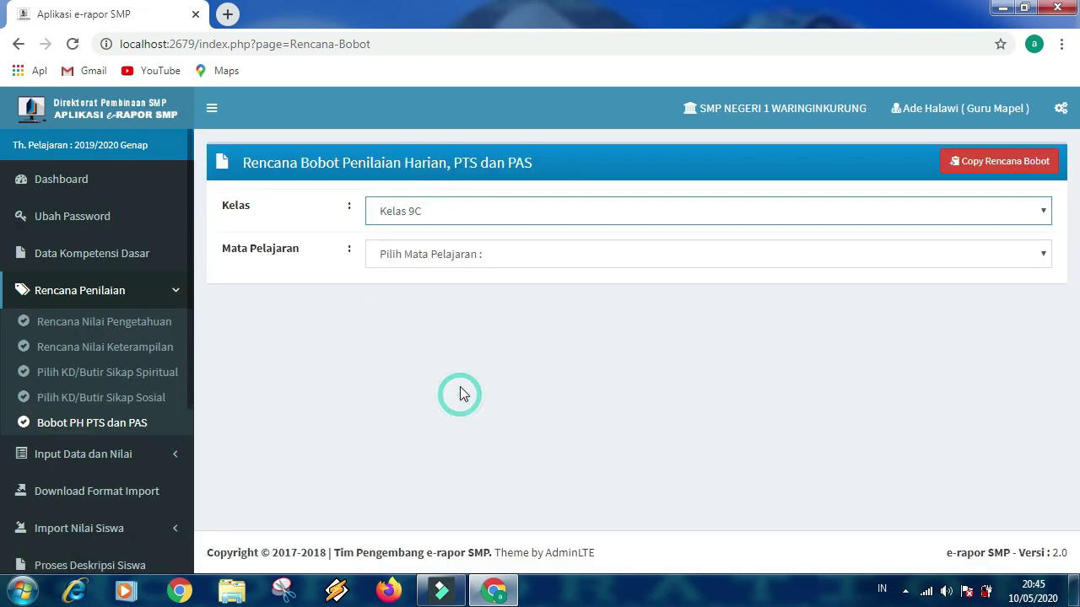
{"action": "left_click", "coordinate": [447, 256]}
{"action": "left_click", "coordinate": [451, 292]}
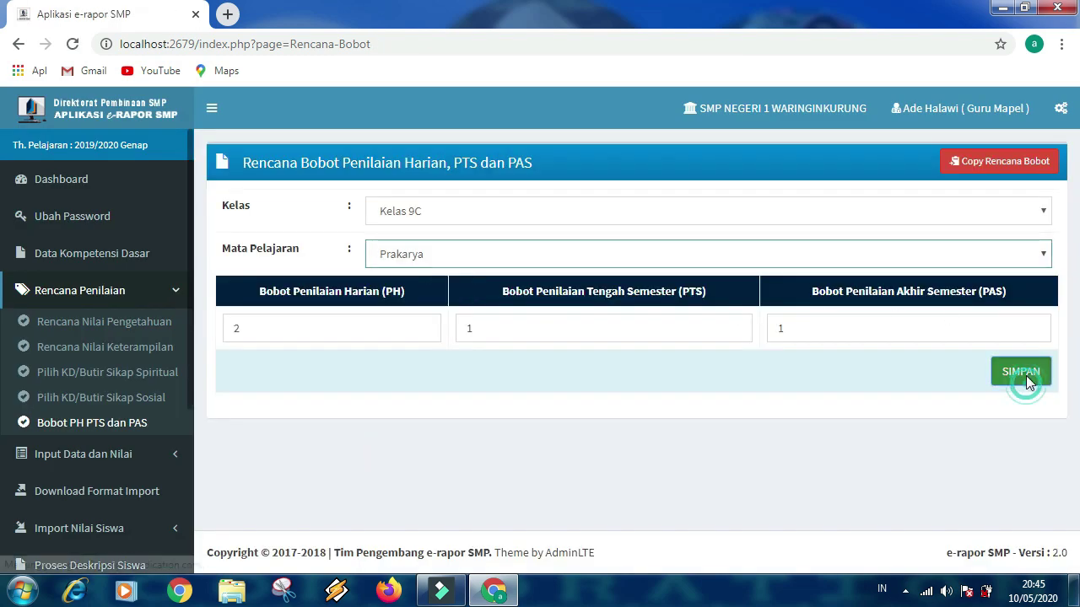
{"action": "left_click", "coordinate": [1020, 372]}
{"action": "key", "text": "Return"}
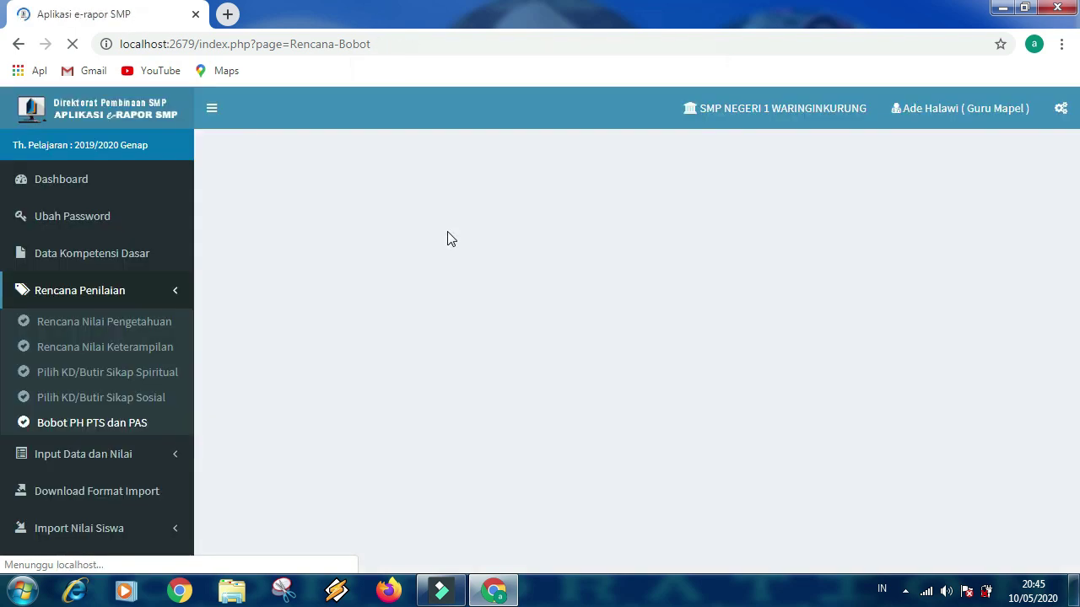
Save the Prakarya weights for Kelas 9D.
{"action": "left_click", "coordinate": [429, 212]}
{"action": "left_click", "coordinate": [447, 406]}
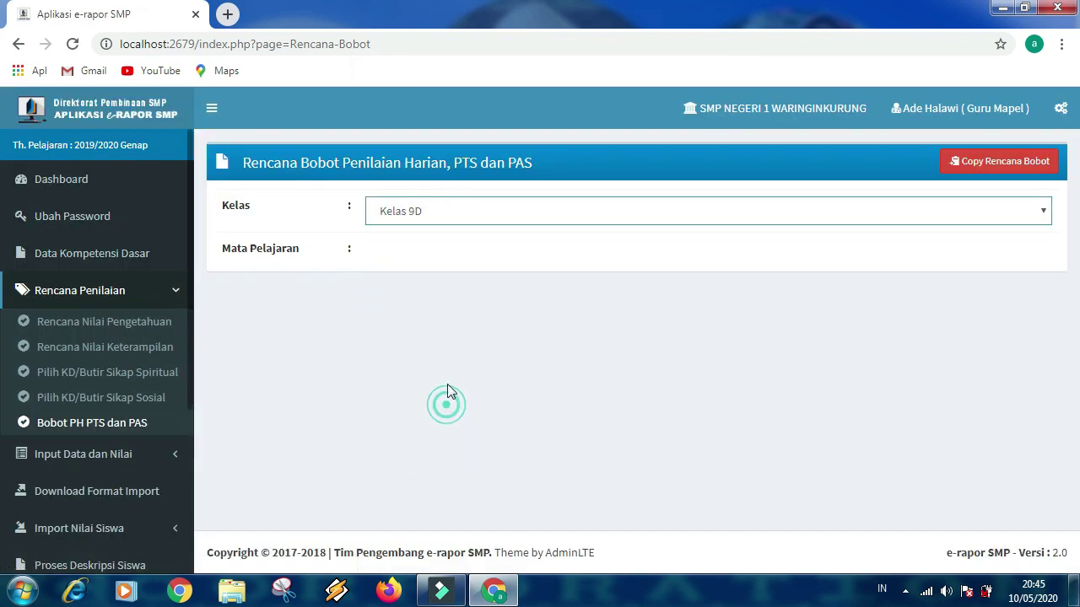
{"action": "left_click", "coordinate": [433, 260]}
{"action": "left_click", "coordinate": [1020, 371]}
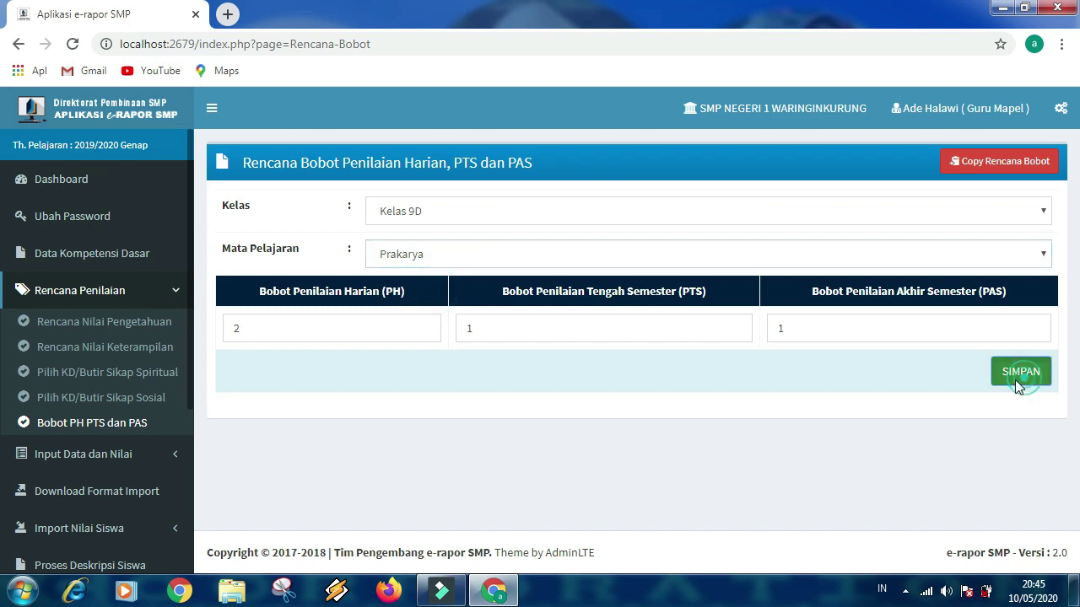
{"action": "key", "text": "Return"}
Save Kelas 9E's Prakarya weights of PH 2, PTS 1 and PAS 1.
{"action": "left_click", "coordinate": [434, 209]}
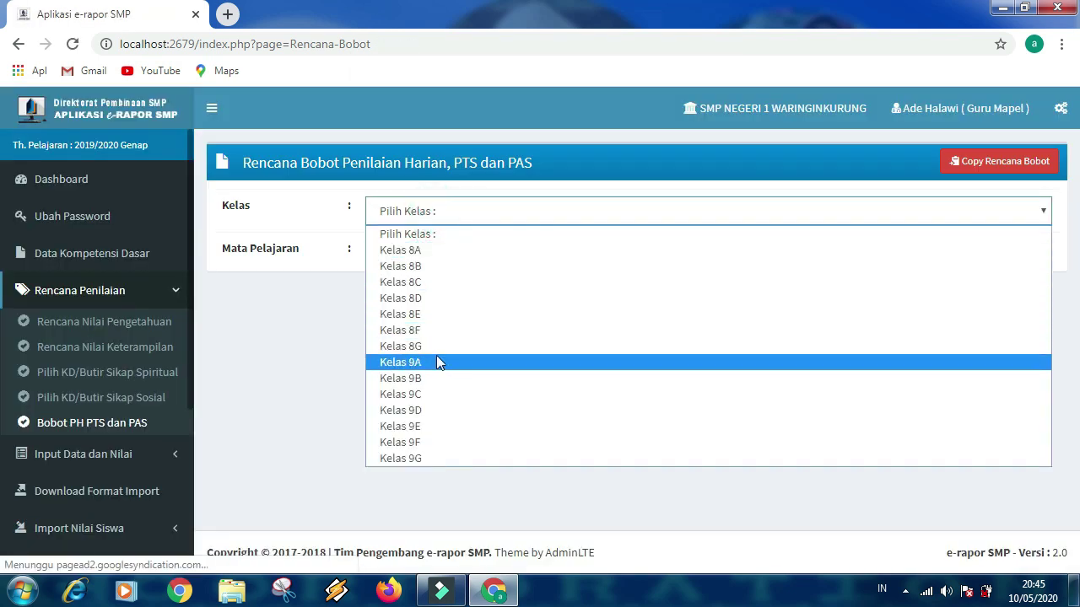
{"action": "left_click", "coordinate": [436, 426]}
{"action": "left_click", "coordinate": [431, 258]}
{"action": "left_click", "coordinate": [402, 292]}
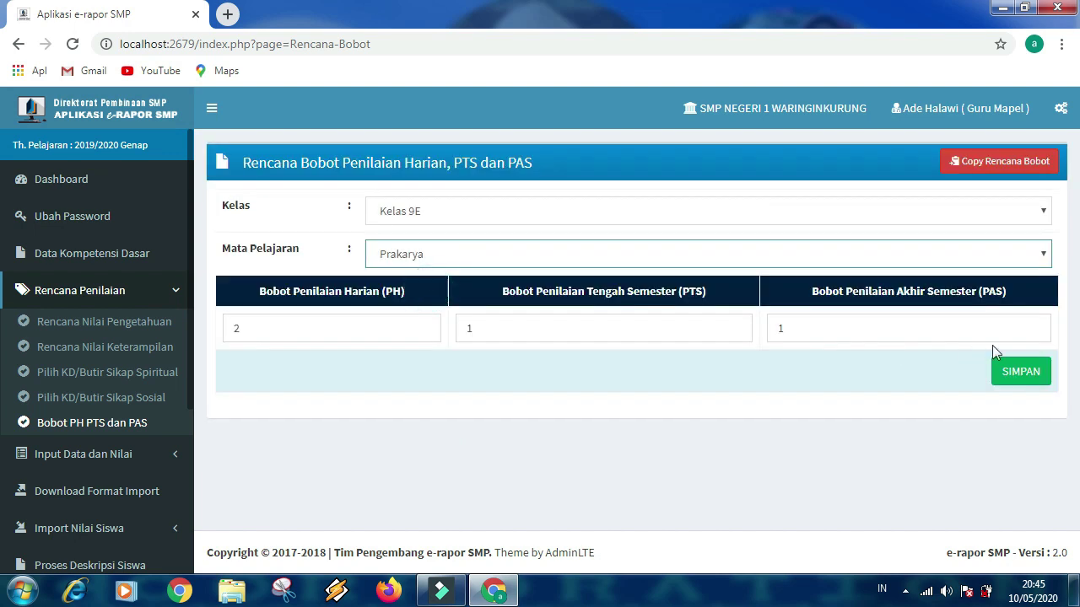
{"action": "left_click", "coordinate": [1019, 366]}
{"action": "key", "text": "Return"}
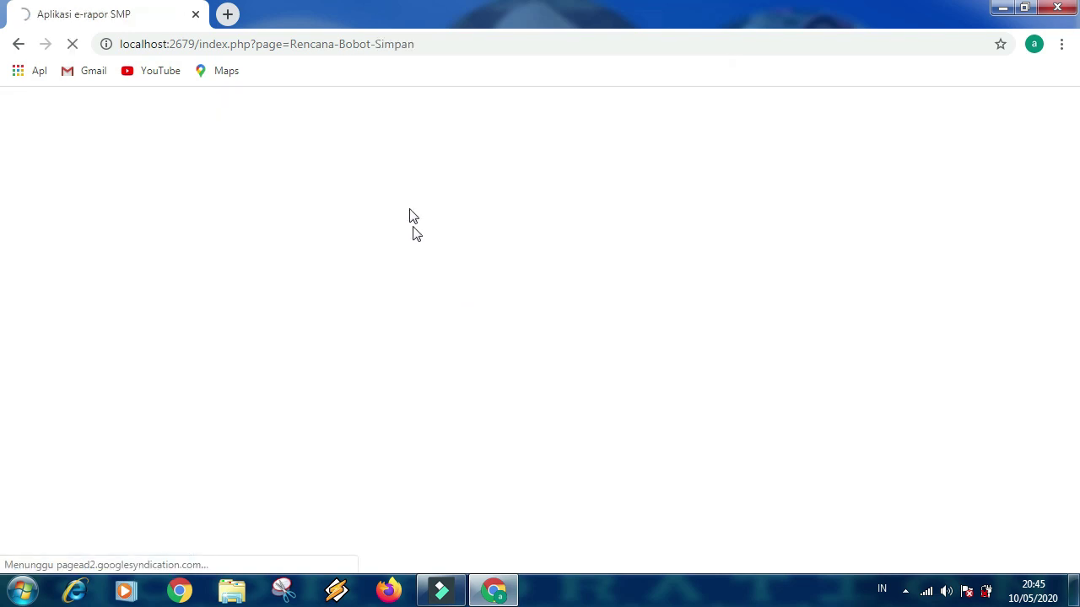
Save Kelas 9F's Prakarya weights of PH 2, PTS 1 and PAS 1.
{"action": "left_click", "coordinate": [406, 213]}
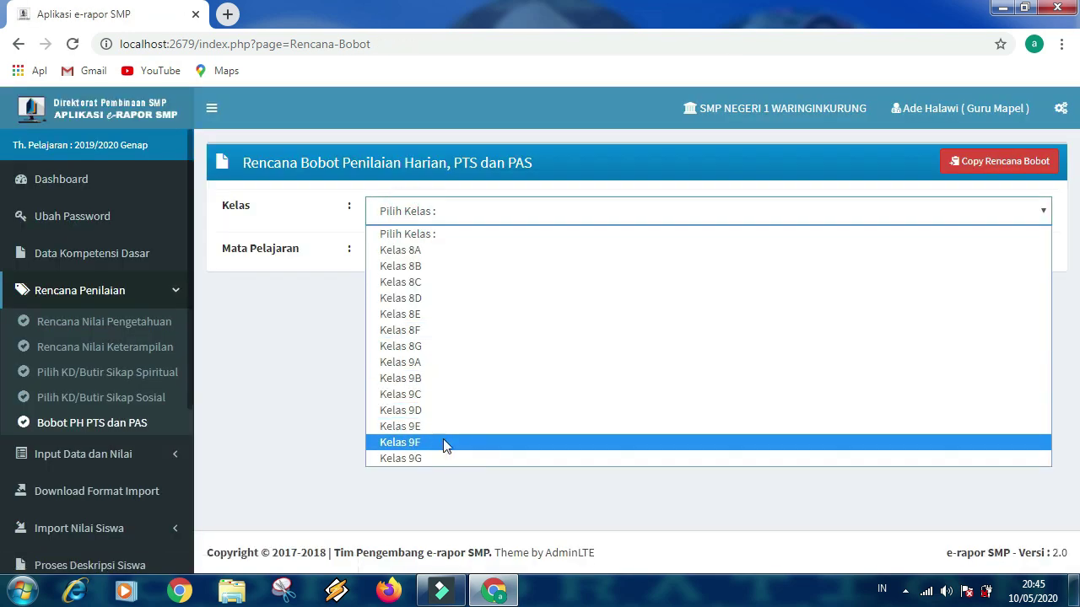
{"action": "left_click", "coordinate": [443, 440]}
{"action": "left_click", "coordinate": [434, 258]}
{"action": "left_click", "coordinate": [445, 293]}
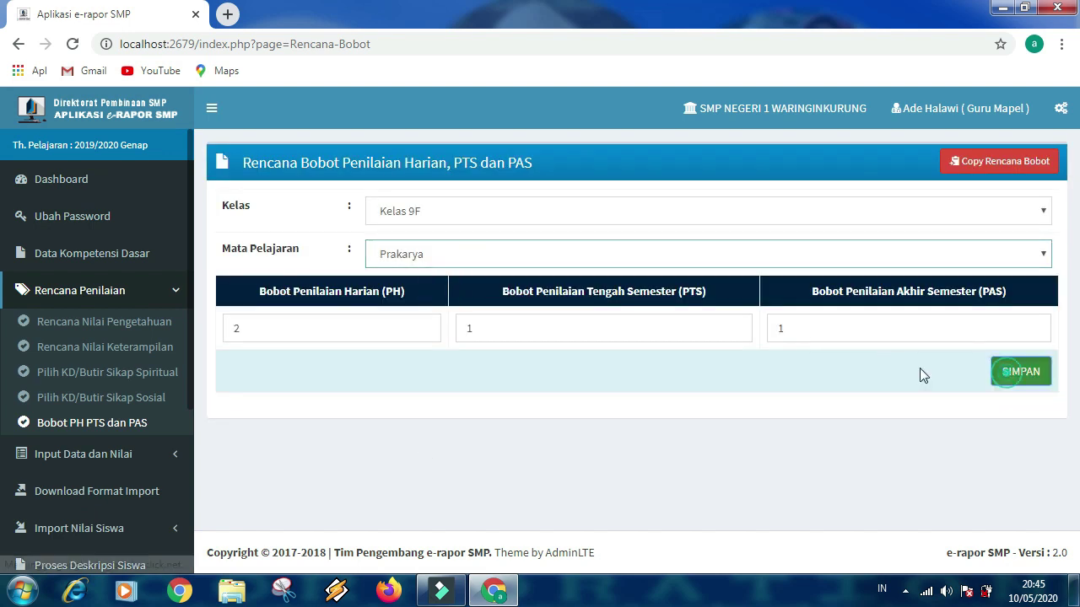
{"action": "left_click", "coordinate": [993, 378]}
{"action": "key", "text": "Return"}
Load Kelas 9G's Prakarya weights, then go back to the previous page.
{"action": "left_click", "coordinate": [436, 211]}
{"action": "left_click", "coordinate": [461, 458]}
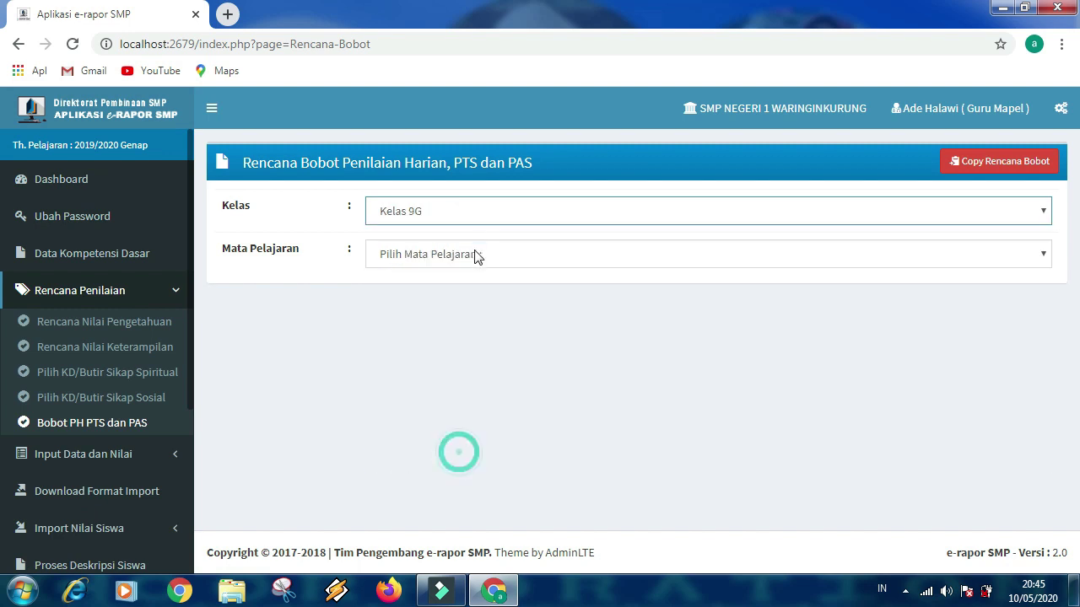
{"action": "left_click", "coordinate": [465, 256]}
{"action": "left_click", "coordinate": [467, 295]}
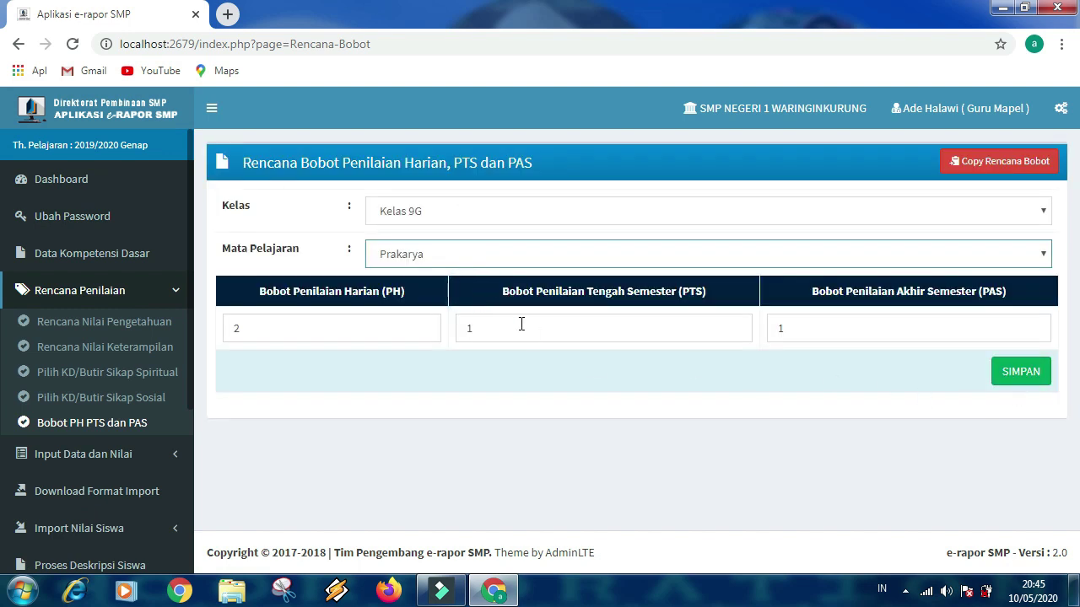
{"action": "left_click", "coordinate": [19, 43]}
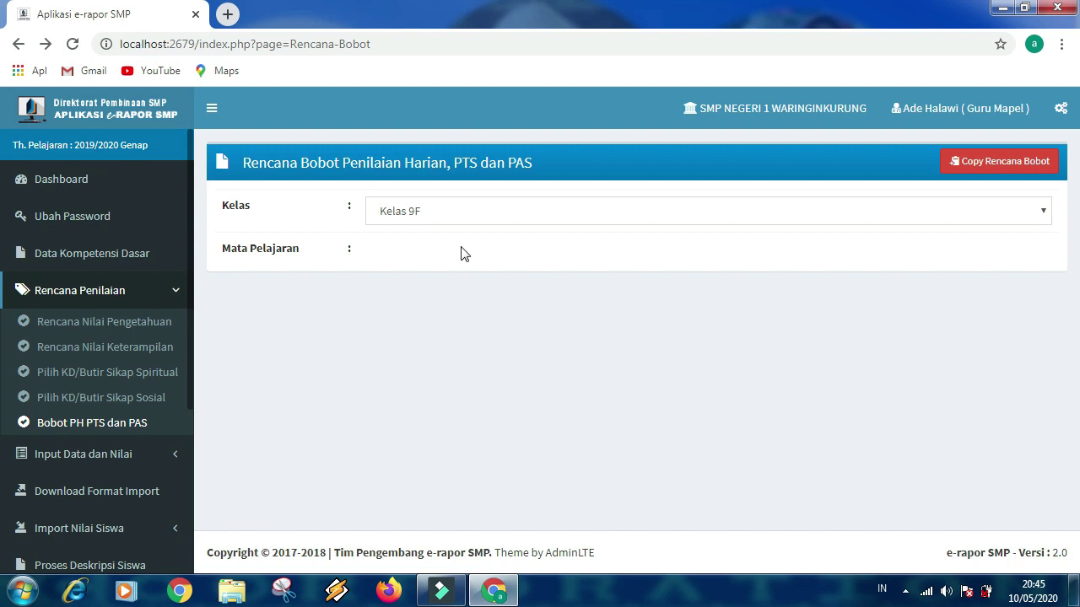
Check the saved Prakarya weights for Kelas 9D.
{"action": "left_click", "coordinate": [449, 210]}
{"action": "left_click", "coordinate": [449, 210]}
{"action": "left_click", "coordinate": [449, 210]}
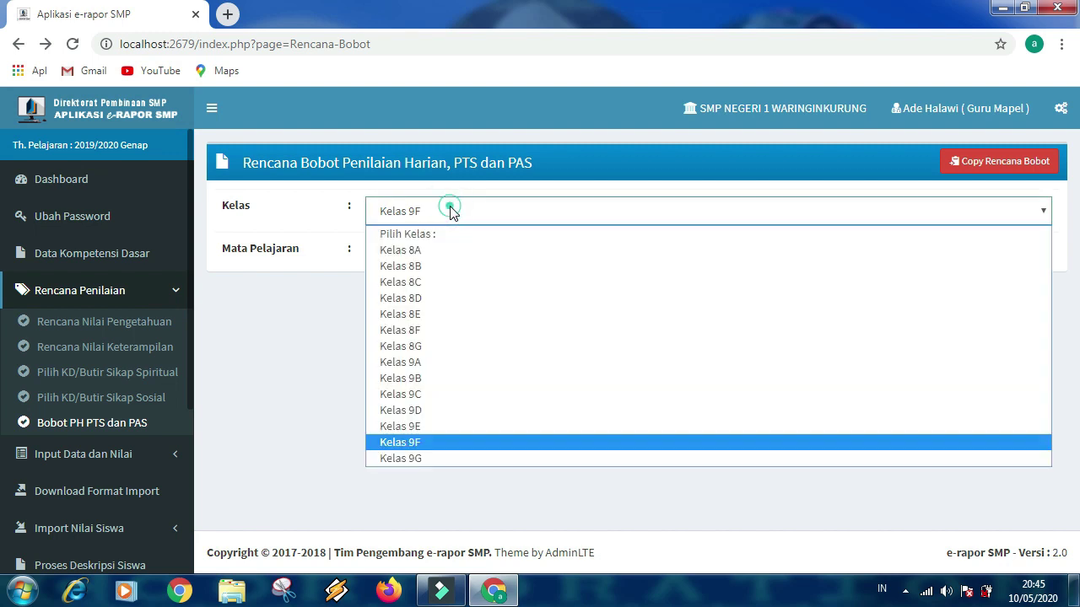
{"action": "left_click", "coordinate": [435, 412]}
{"action": "left_click", "coordinate": [426, 254]}
{"action": "left_click", "coordinate": [426, 297]}
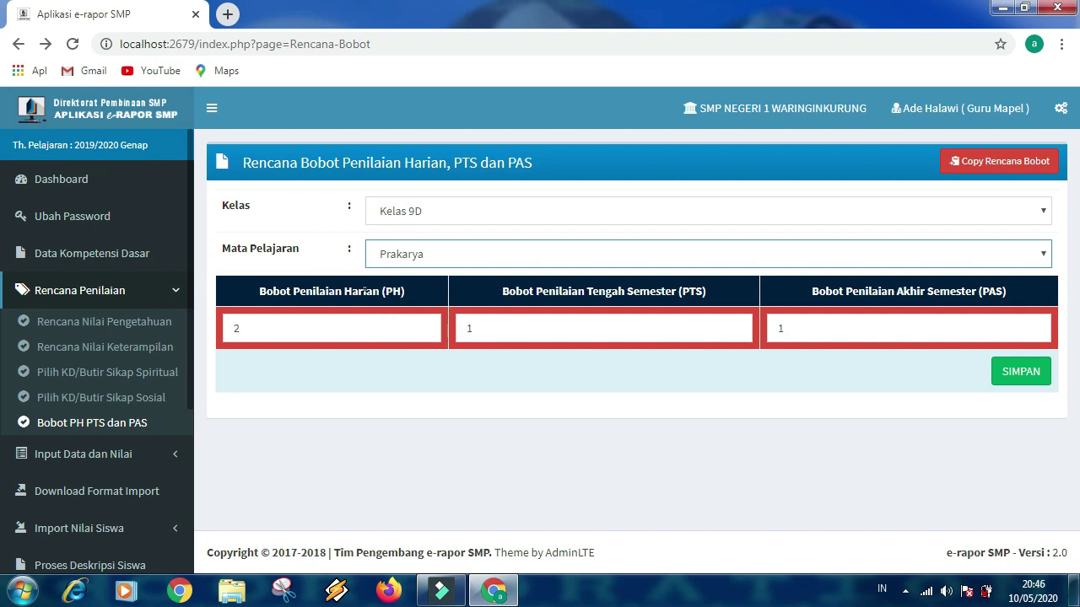
Save Kelas 9G's Prakarya weights (PH 2, PTS 1, PAS 1) and acknowledge completion.
{"action": "left_click", "coordinate": [424, 221]}
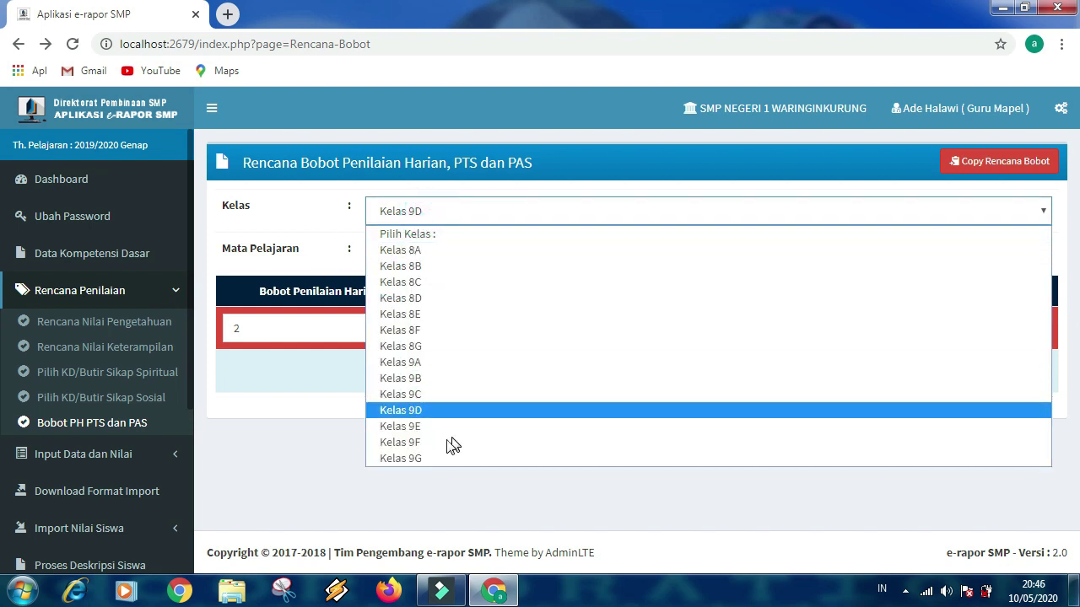
{"action": "left_click", "coordinate": [445, 460]}
{"action": "left_click", "coordinate": [412, 255]}
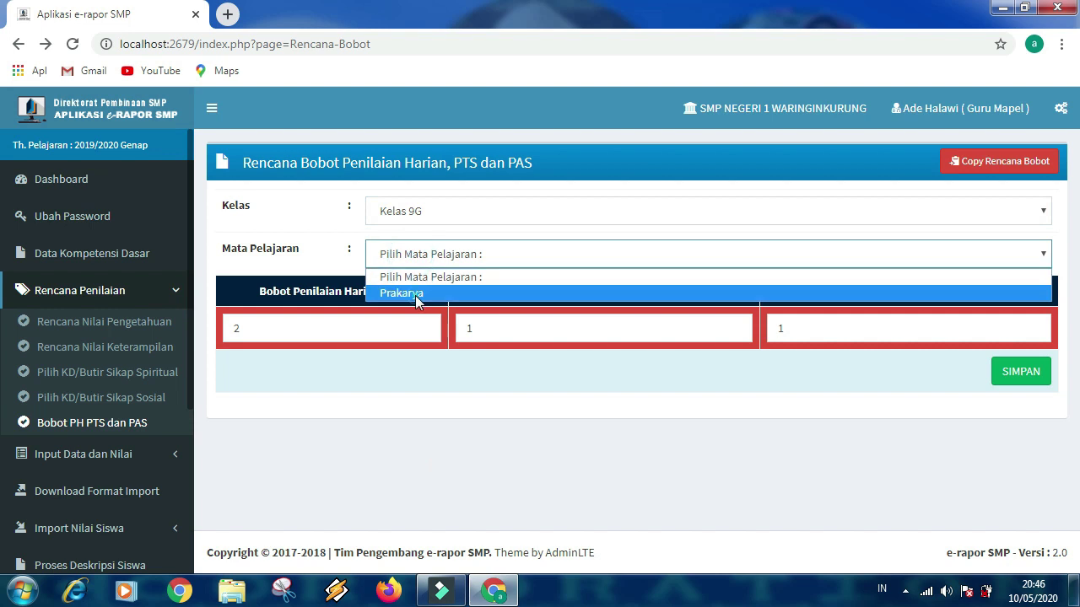
{"action": "left_click", "coordinate": [415, 293]}
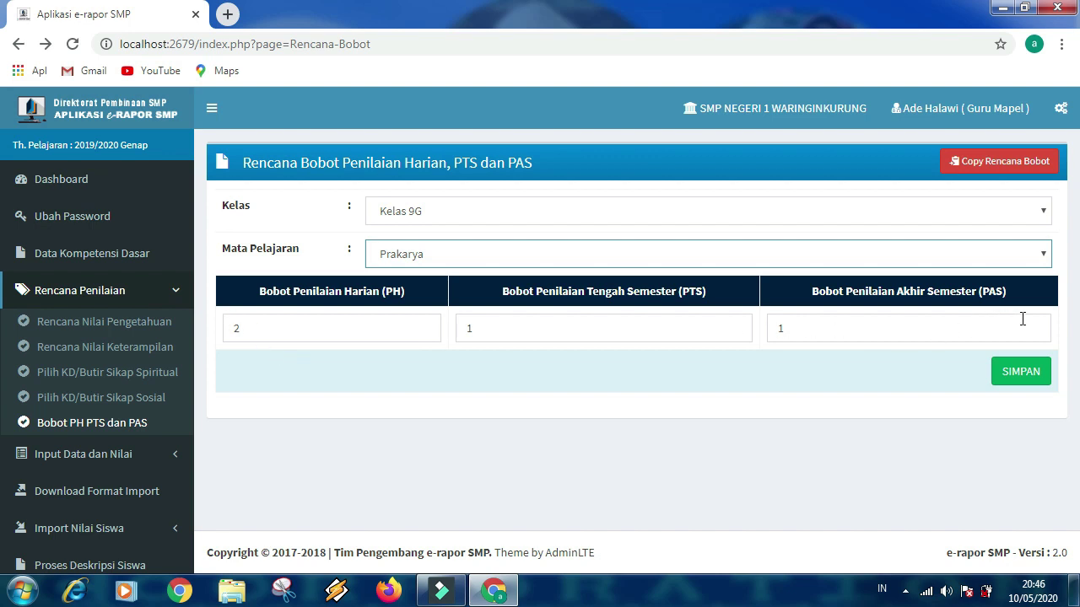
{"action": "left_click", "coordinate": [1013, 376]}
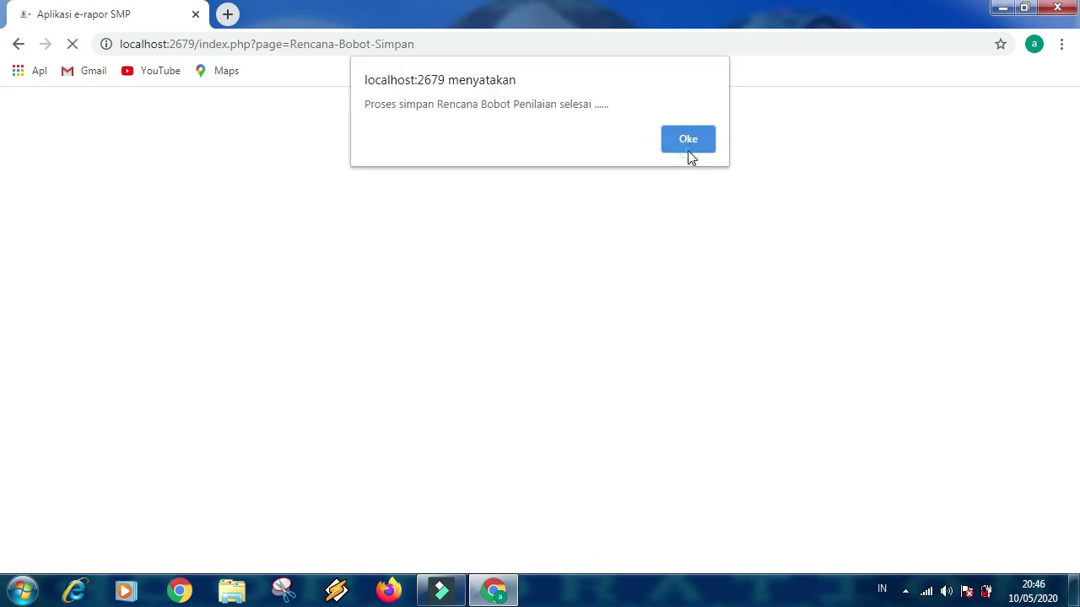
{"action": "left_click", "coordinate": [687, 148]}
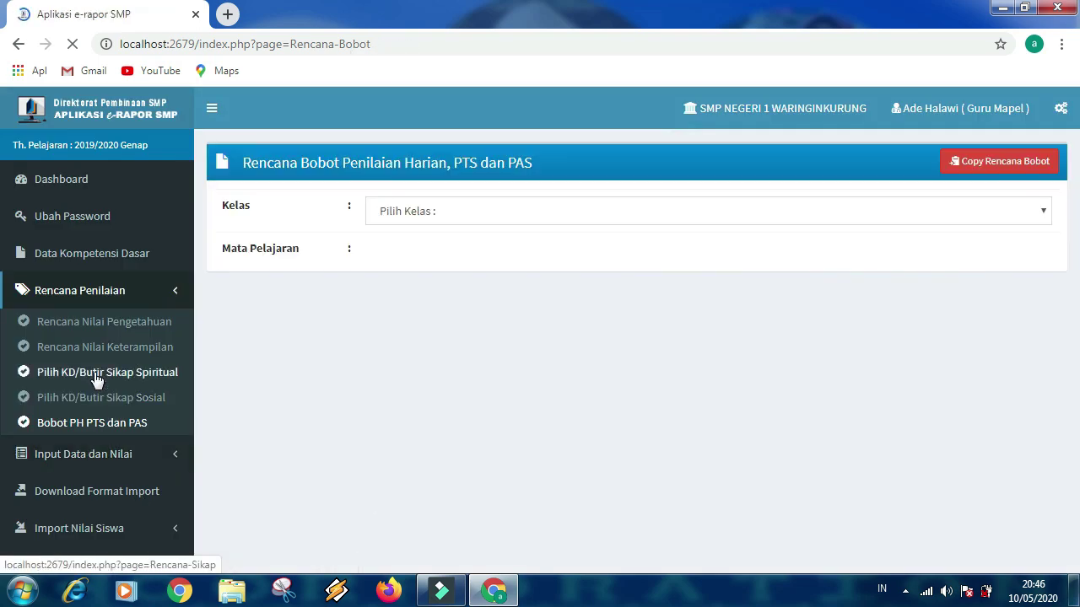
Review Kelas 9C's Prakarya plan in Rencana Nilai Pengetahuan, then go to Input Nilai Pengetahuan.
{"action": "left_click", "coordinate": [82, 323]}
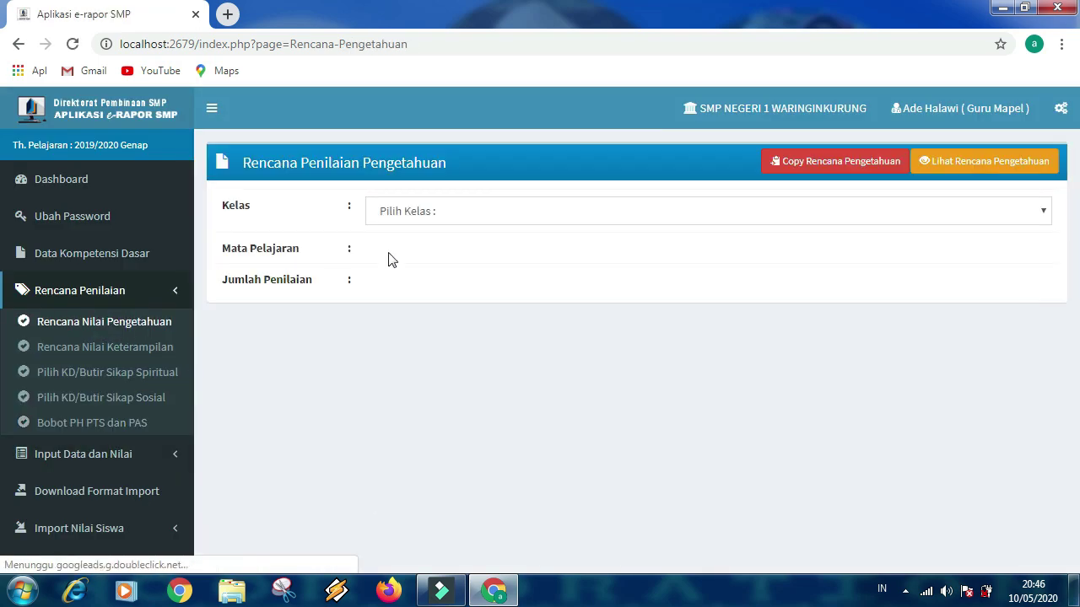
{"action": "left_click", "coordinate": [398, 217]}
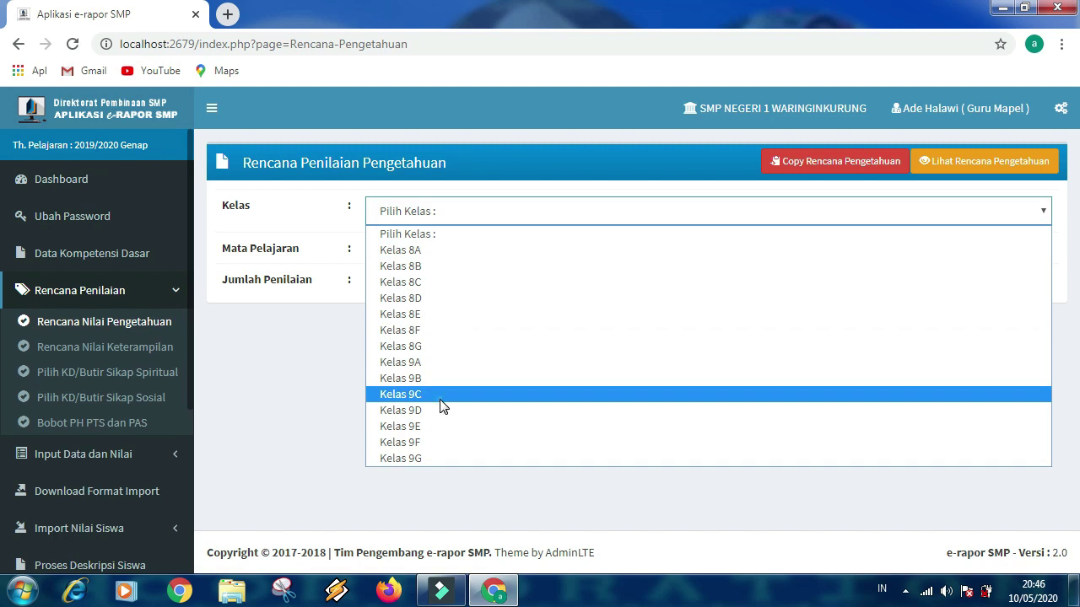
{"action": "left_click", "coordinate": [441, 397]}
{"action": "left_click", "coordinate": [449, 253]}
{"action": "left_click", "coordinate": [448, 285]}
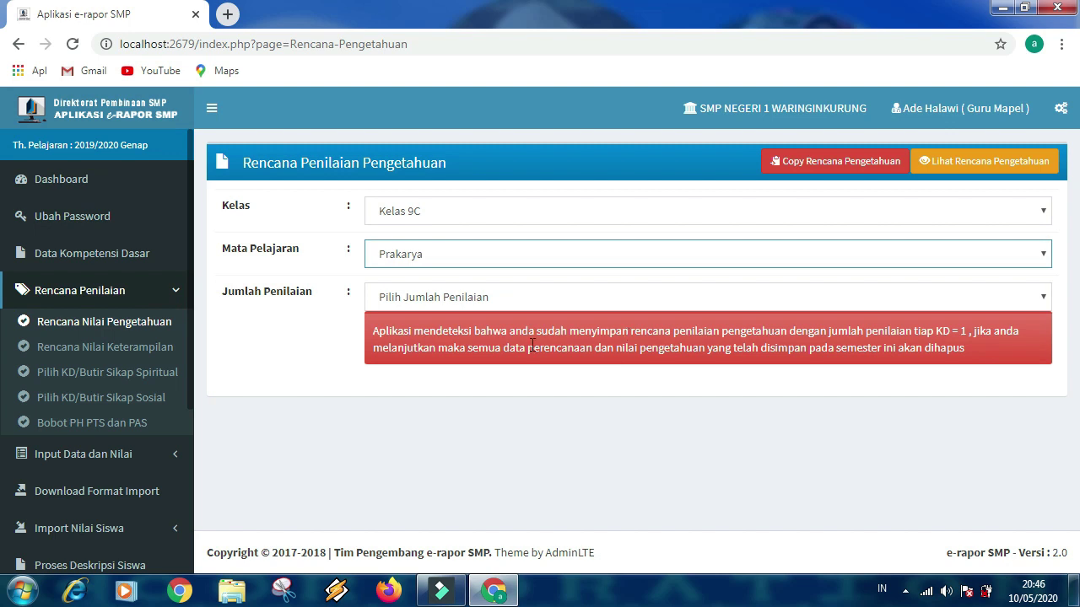
{"action": "left_click", "coordinate": [122, 454]}
{"action": "left_click", "coordinate": [147, 357]}
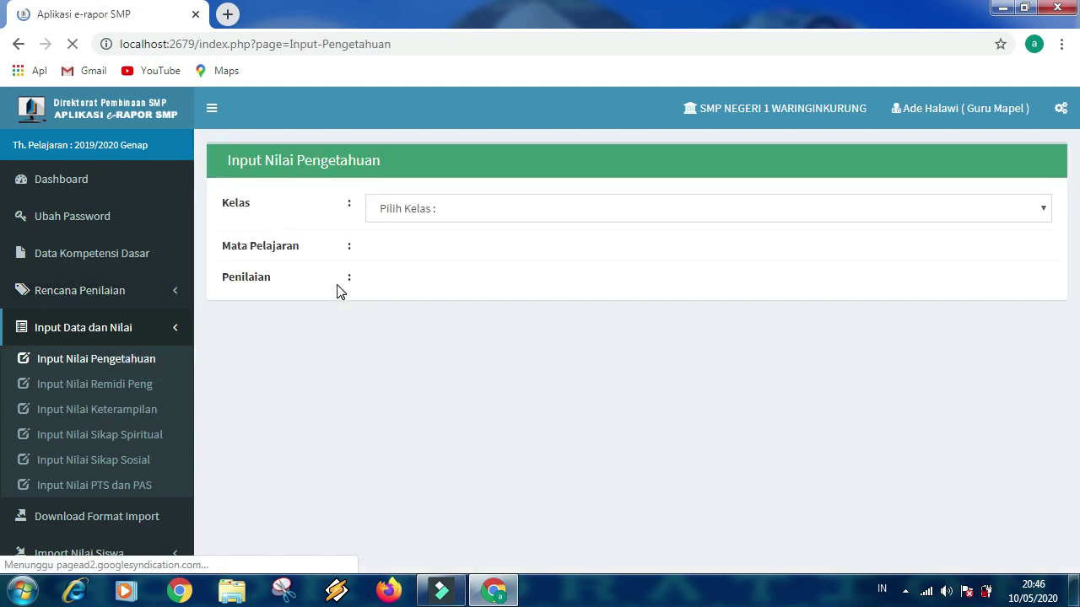
Load and scroll Kelas 9A's Prakarya P1 knowledge scores, then go to Download Format Import.
{"action": "left_click", "coordinate": [410, 216]}
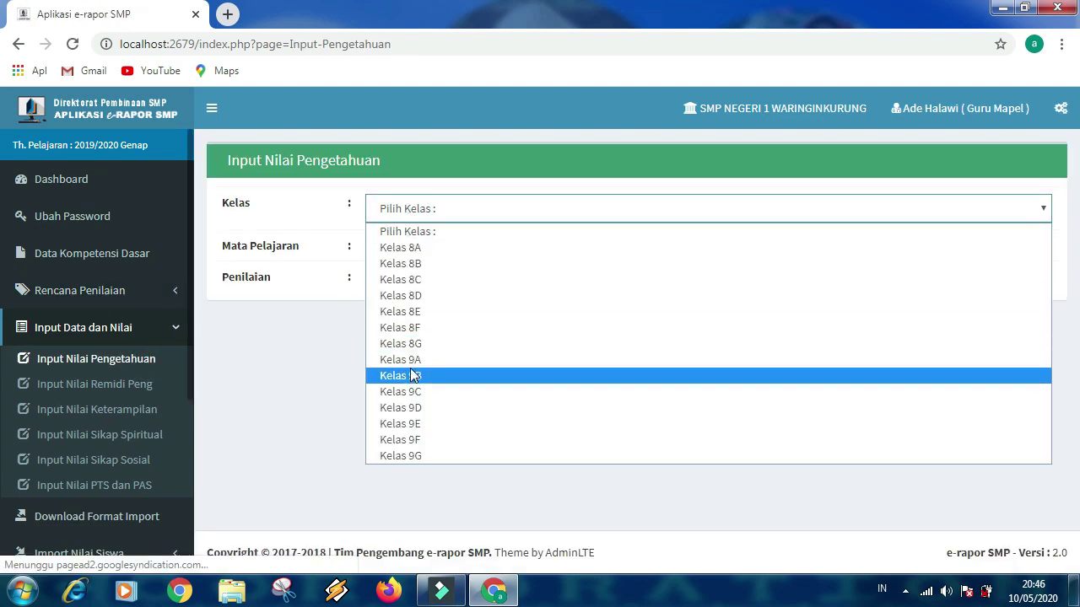
{"action": "left_click", "coordinate": [410, 368]}
{"action": "left_click", "coordinate": [414, 257]}
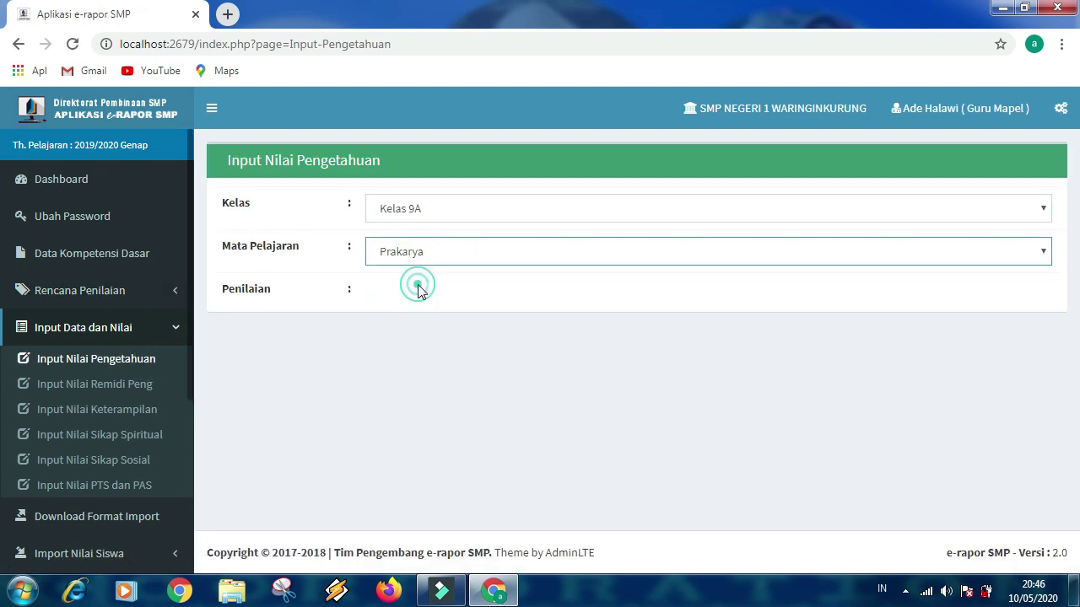
{"action": "left_click", "coordinate": [417, 285]}
{"action": "left_click", "coordinate": [417, 293]}
{"action": "left_click", "coordinate": [416, 330]}
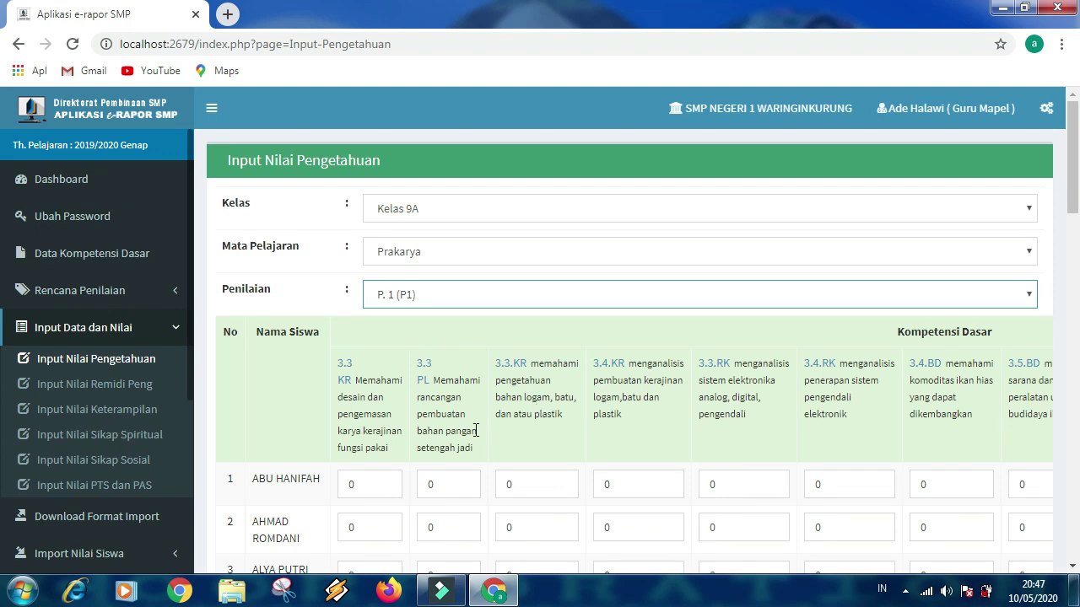
{"action": "scroll", "coordinate": [393, 492], "scroll_direction": "down", "scroll_amount": 2}
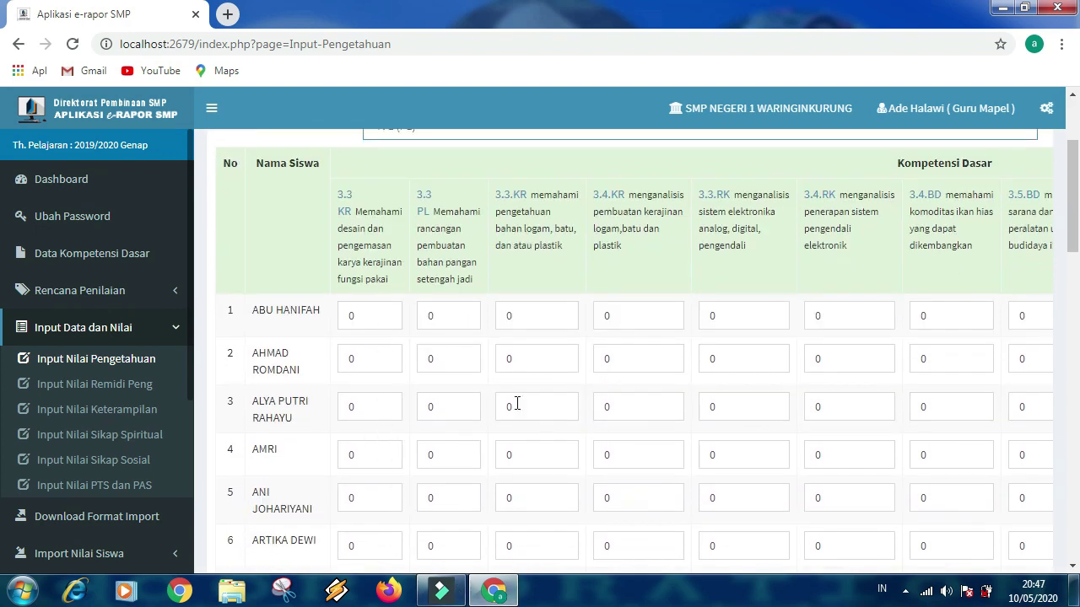
{"action": "scroll", "coordinate": [910, 448], "scroll_direction": "down", "scroll_amount": 2}
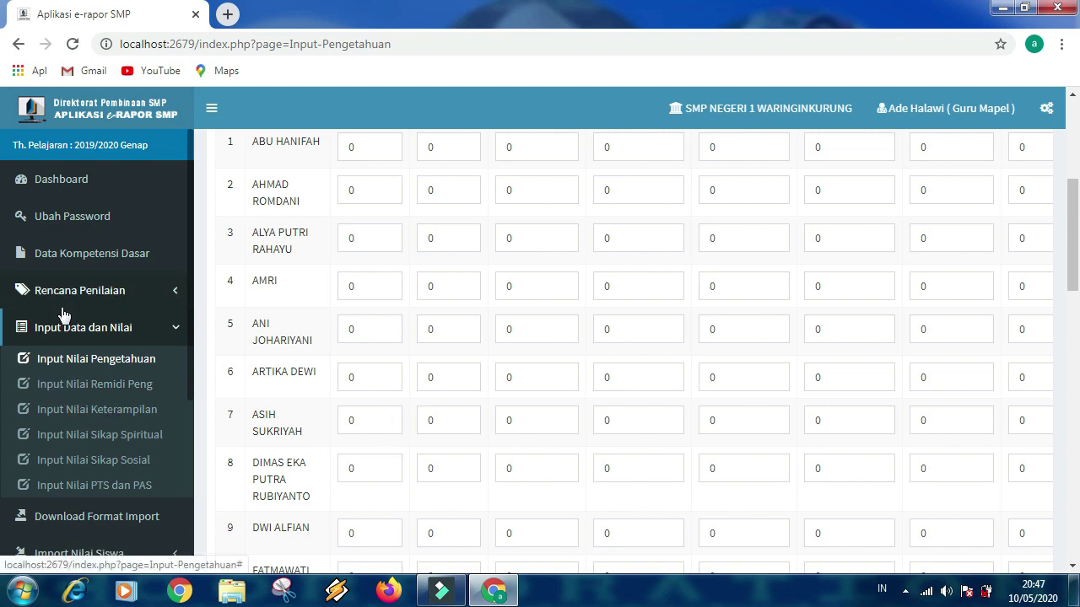
{"action": "left_click", "coordinate": [116, 524]}
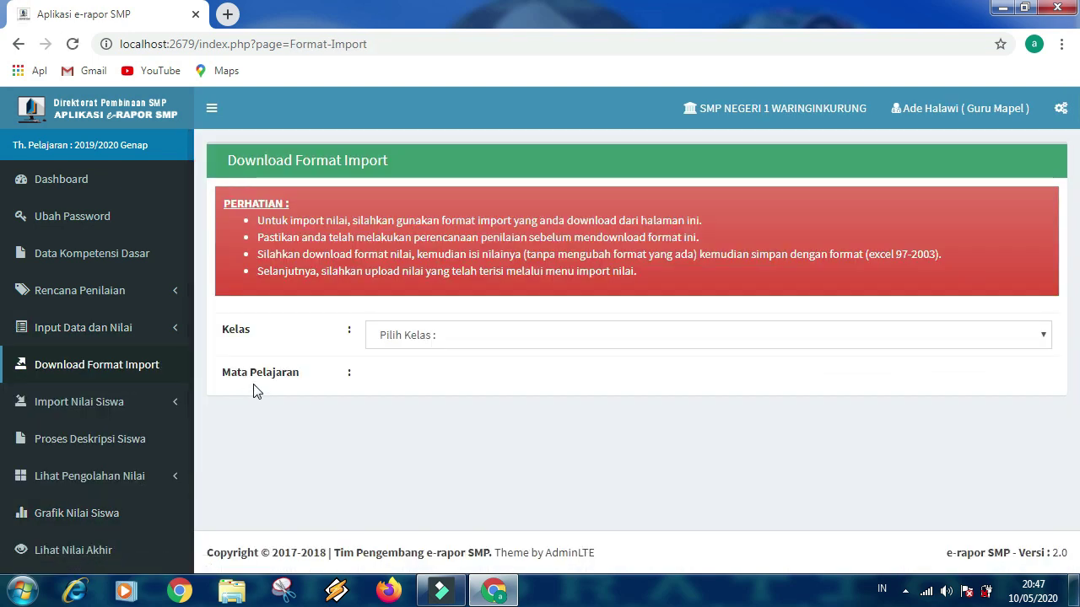
Select Kelas 9A and Prakarya to list the import formats.
{"action": "left_click", "coordinate": [384, 336]}
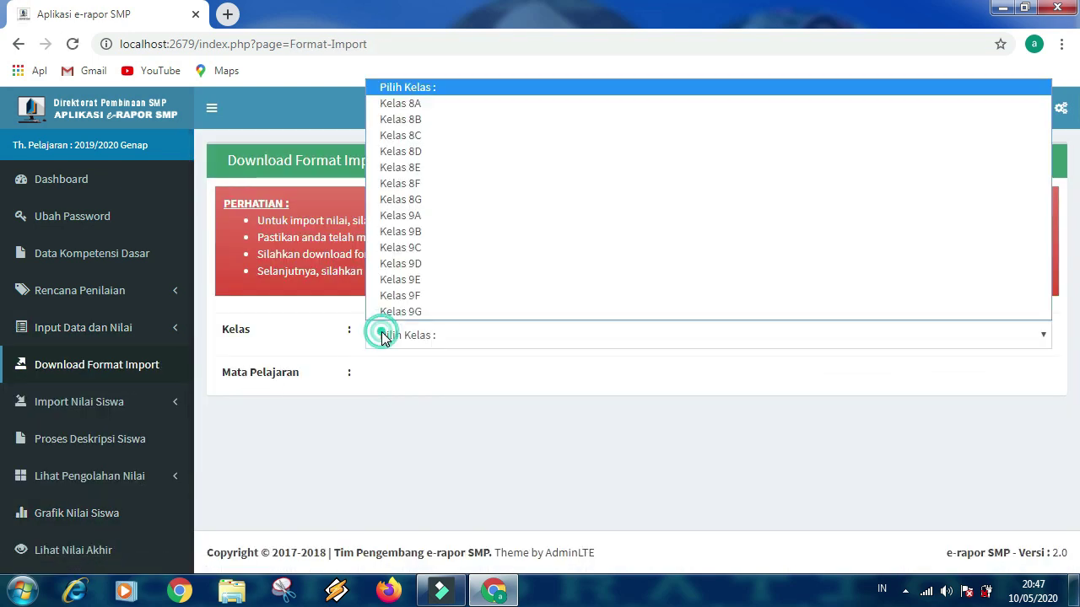
{"action": "left_click", "coordinate": [403, 215]}
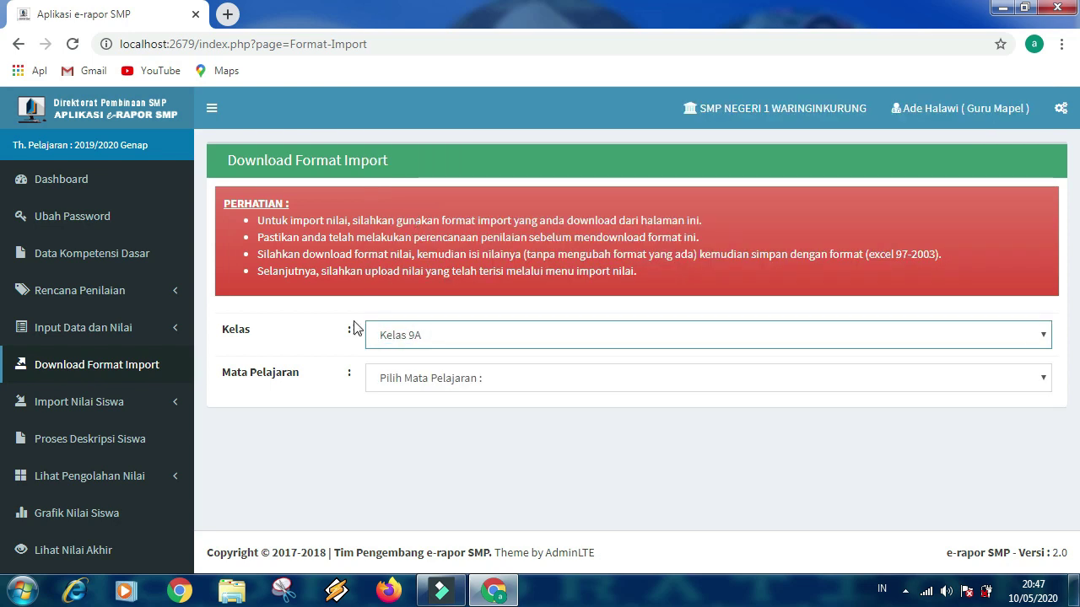
{"action": "left_click", "coordinate": [414, 381]}
{"action": "left_click", "coordinate": [406, 413]}
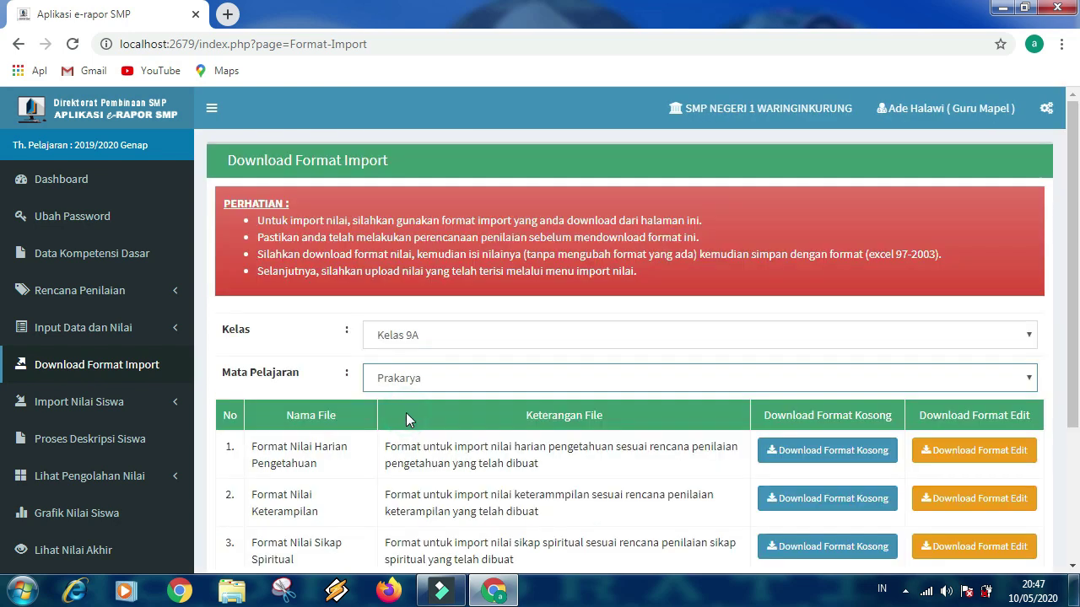
{"action": "scroll", "coordinate": [620, 384], "scroll_direction": "down", "scroll_amount": 2}
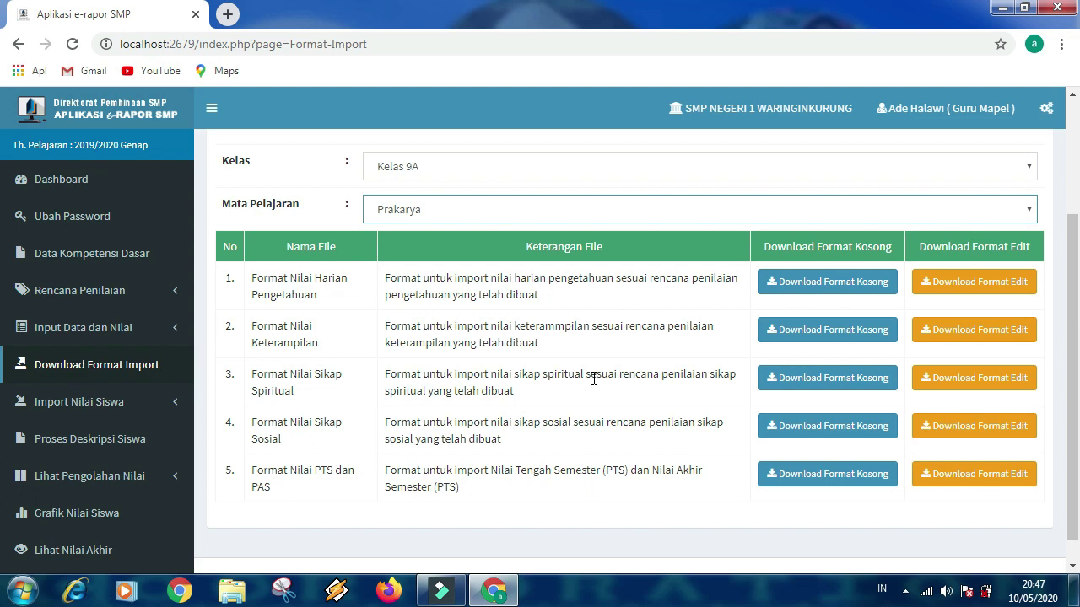
Download the blank knowledge, skill, spiritual, social and PTS/PAS import formats.
{"action": "left_click", "coordinate": [791, 290]}
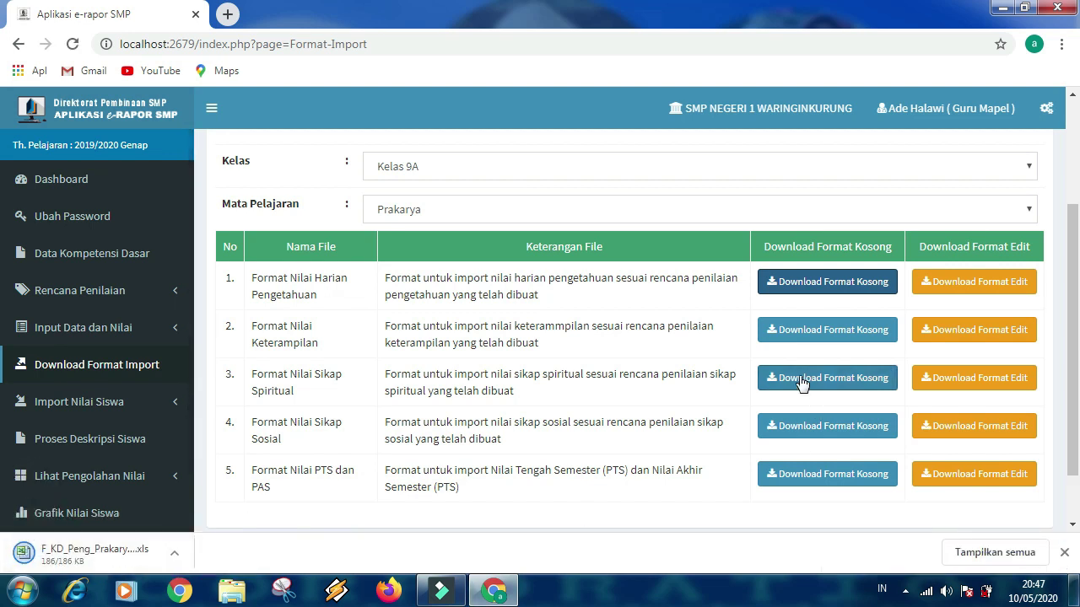
{"action": "left_click", "coordinate": [787, 331]}
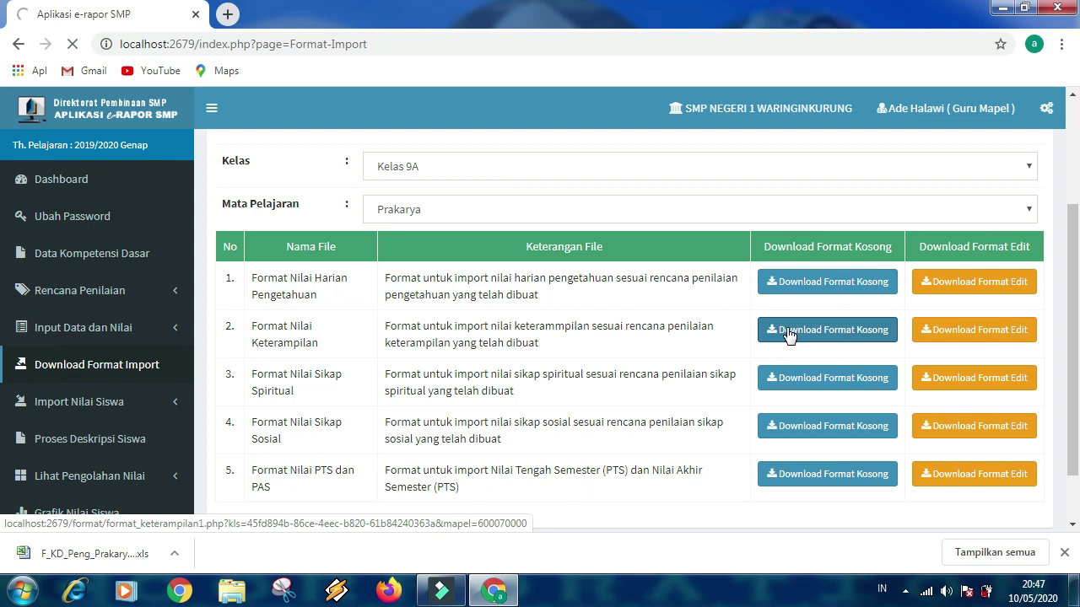
{"action": "left_click", "coordinate": [796, 378]}
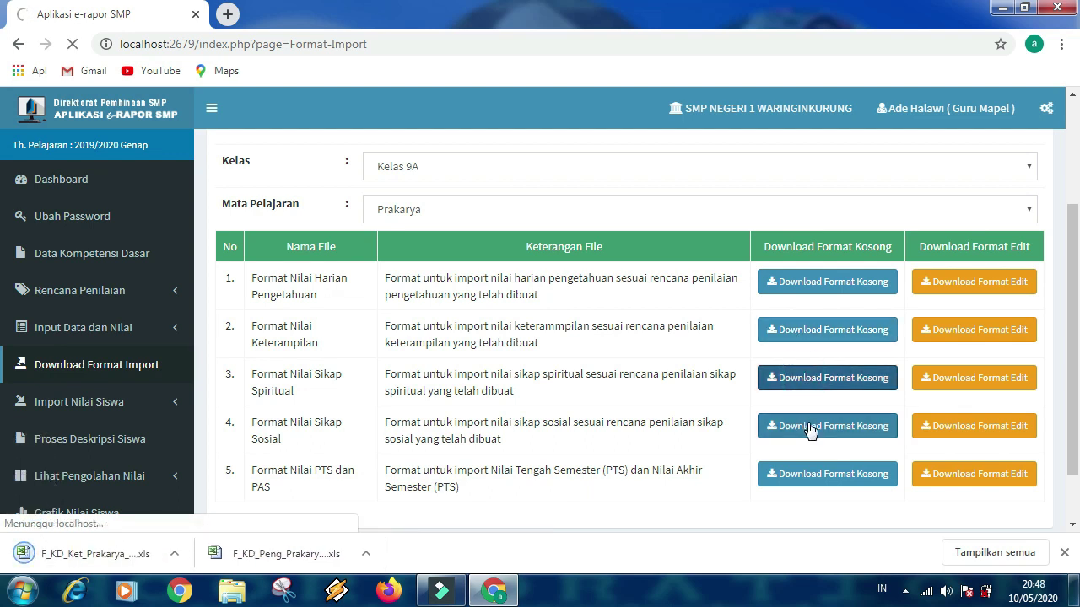
{"action": "left_click", "coordinate": [809, 429]}
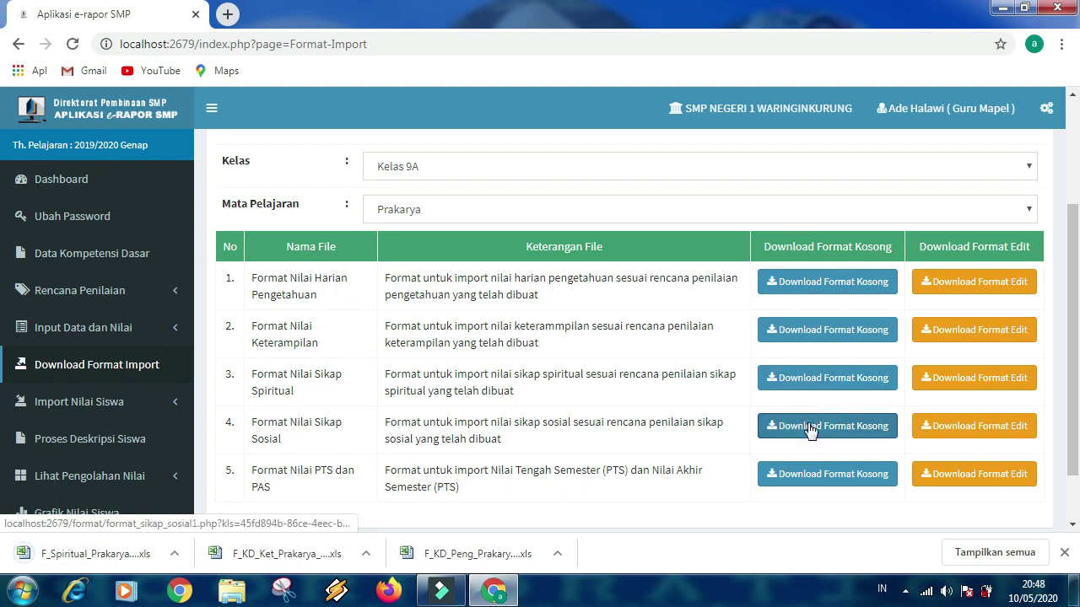
{"action": "left_click", "coordinate": [812, 477]}
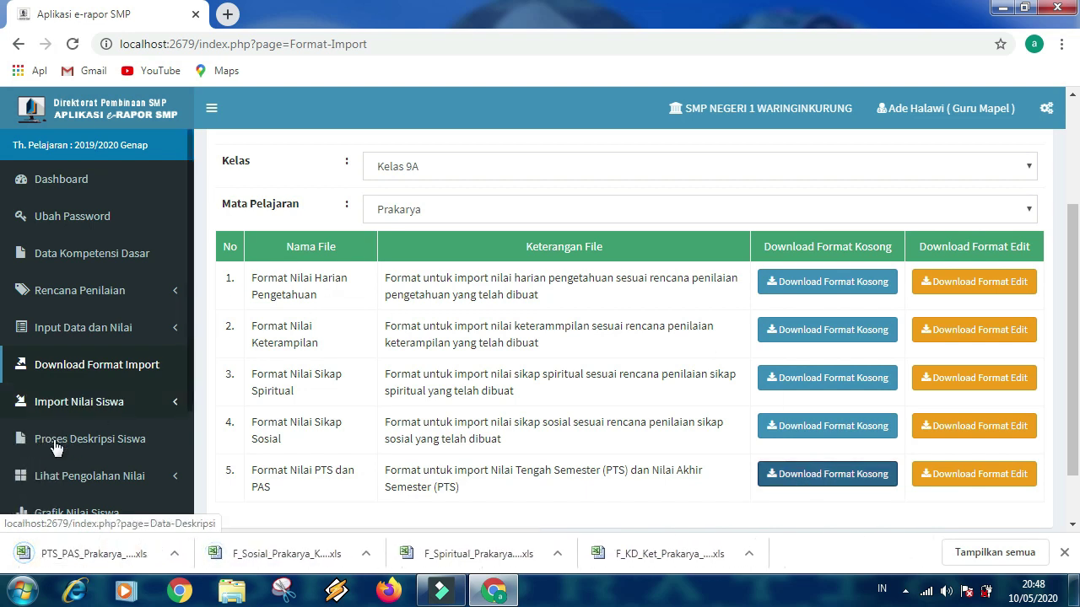
Show the downloaded PTS_PAS_Prakarya file in the Downloads folder in Explorer.
{"action": "left_click", "coordinate": [1000, 551]}
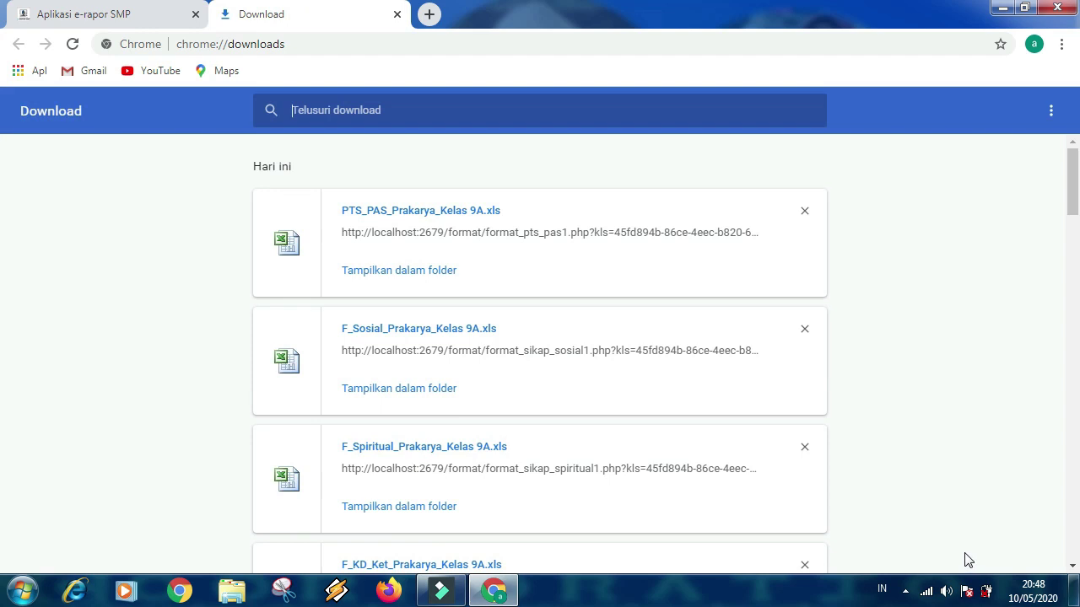
{"action": "left_click", "coordinate": [397, 272]}
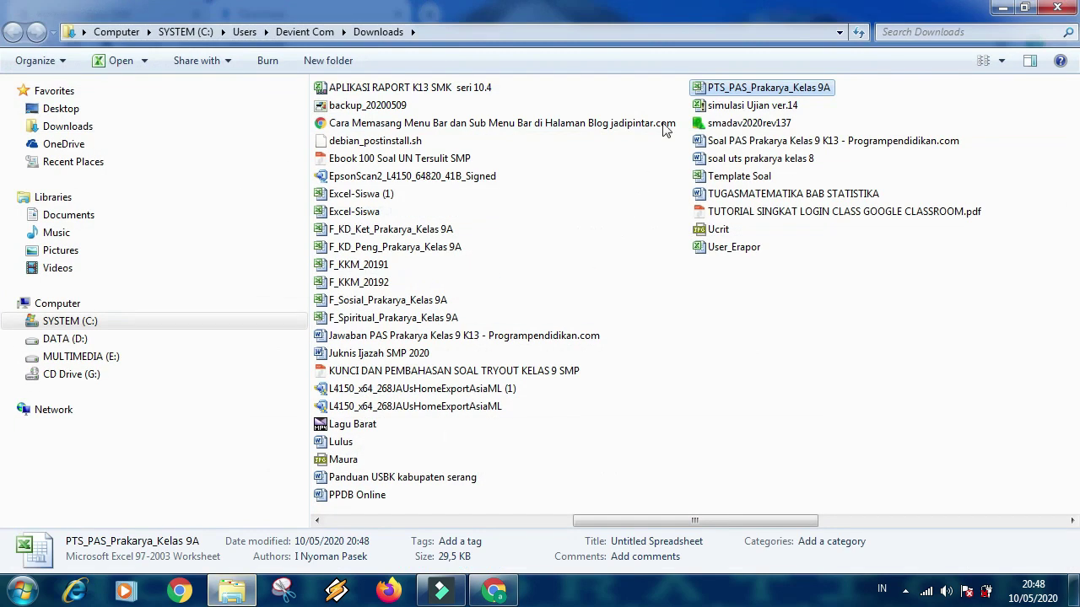
{"action": "left_click", "coordinate": [714, 89]}
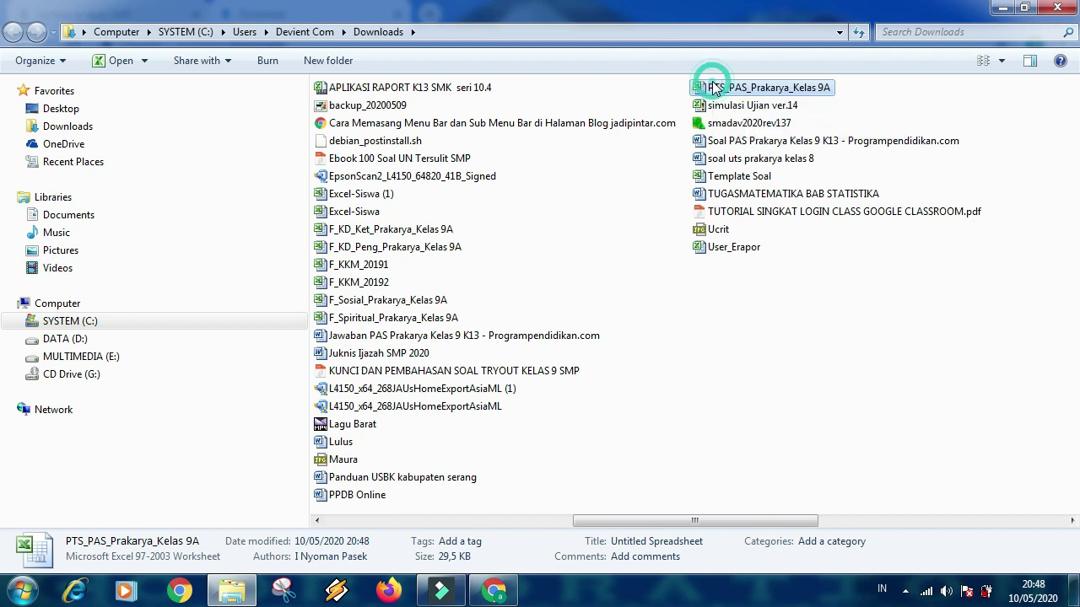
{"action": "left_click", "coordinate": [372, 265]}
{"action": "key", "text": "Up"}
{"action": "key", "text": "Up"}
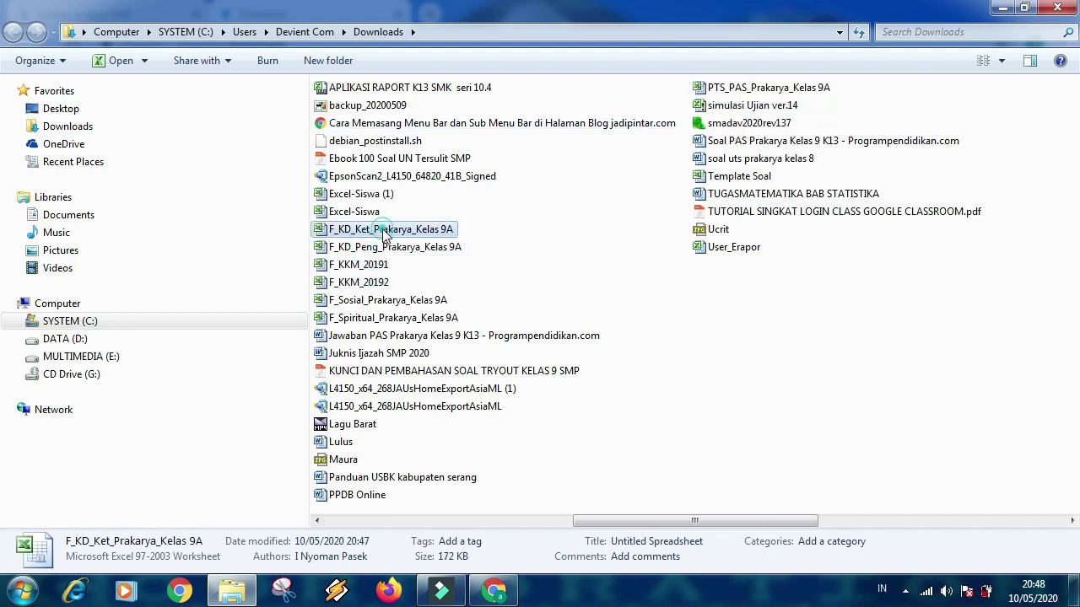
{"action": "left_click", "coordinate": [380, 286]}
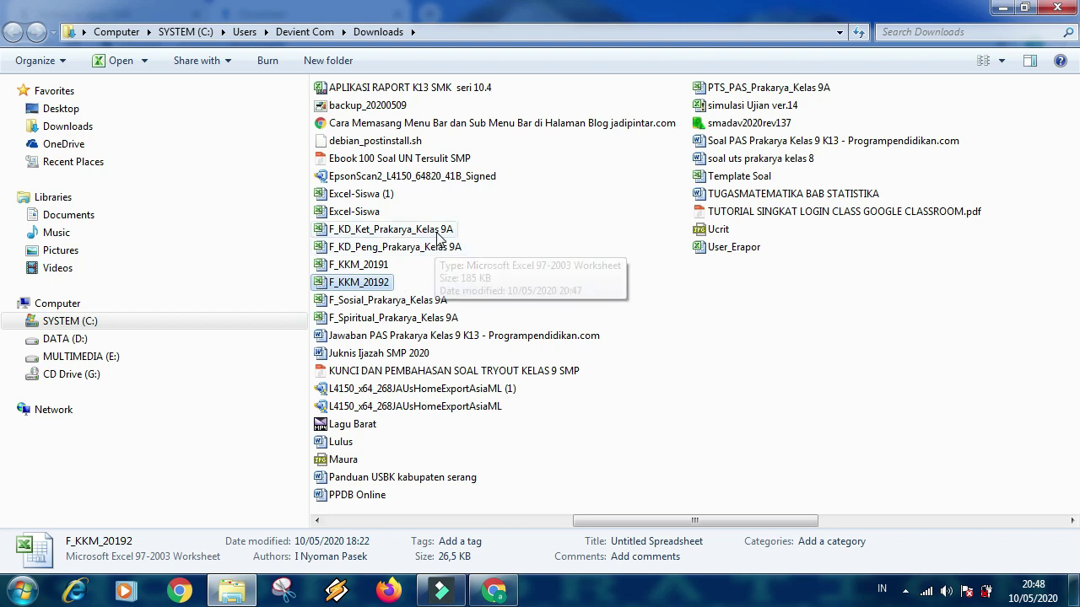
Create a new folder named 'Kelas 9A' in Downloads.
{"action": "right_click", "coordinate": [512, 217]}
{"action": "left_click", "coordinate": [546, 415]}
{"action": "left_click", "coordinate": [748, 174]}
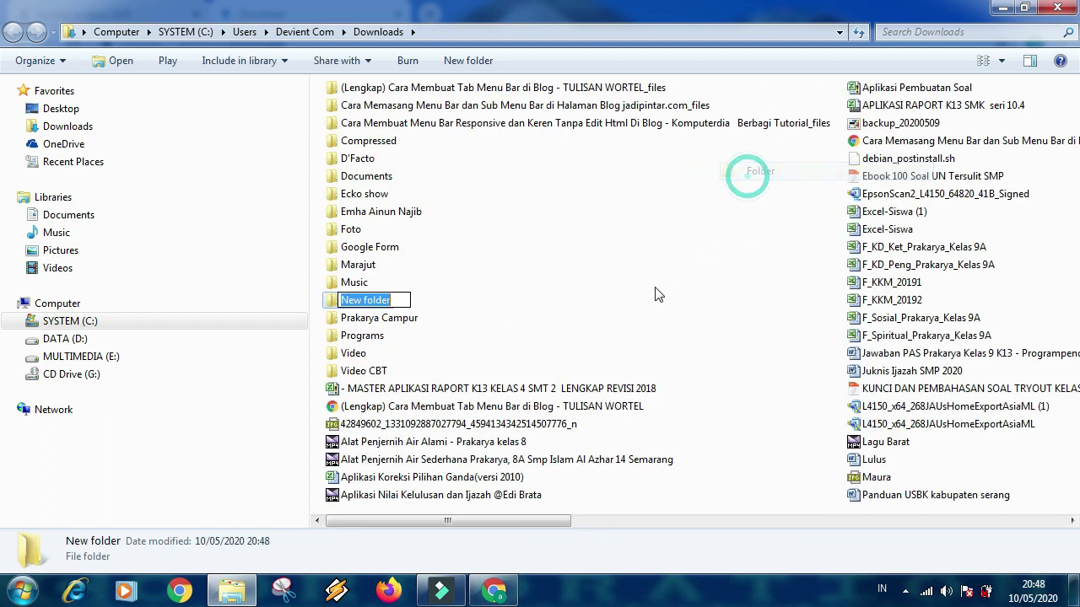
{"action": "type", "text": "Kela"}
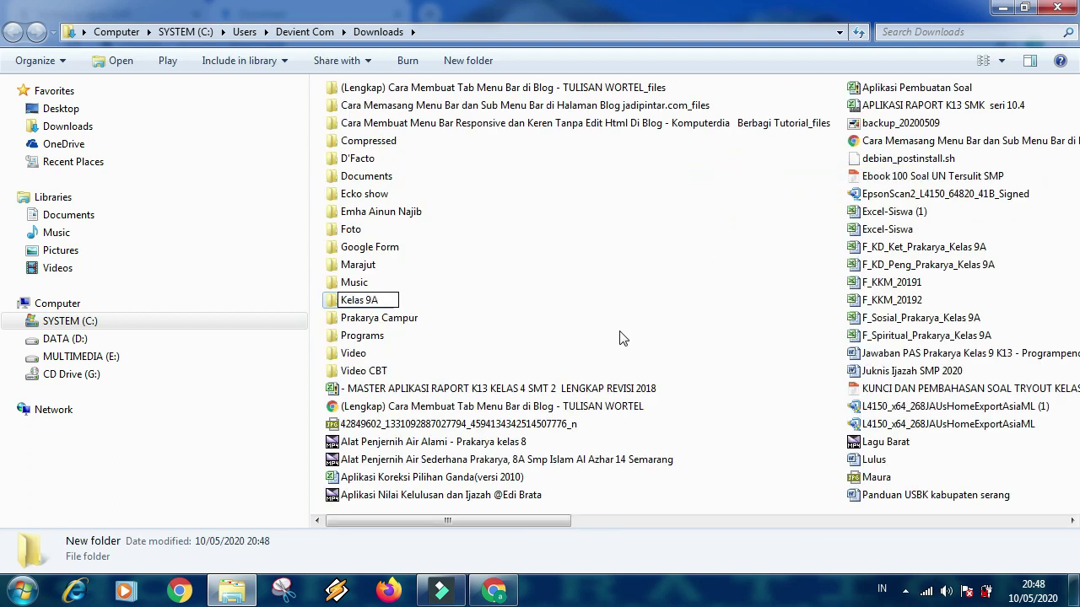
{"action": "type", "text": "s 9A"}
{"action": "key", "text": "Return"}
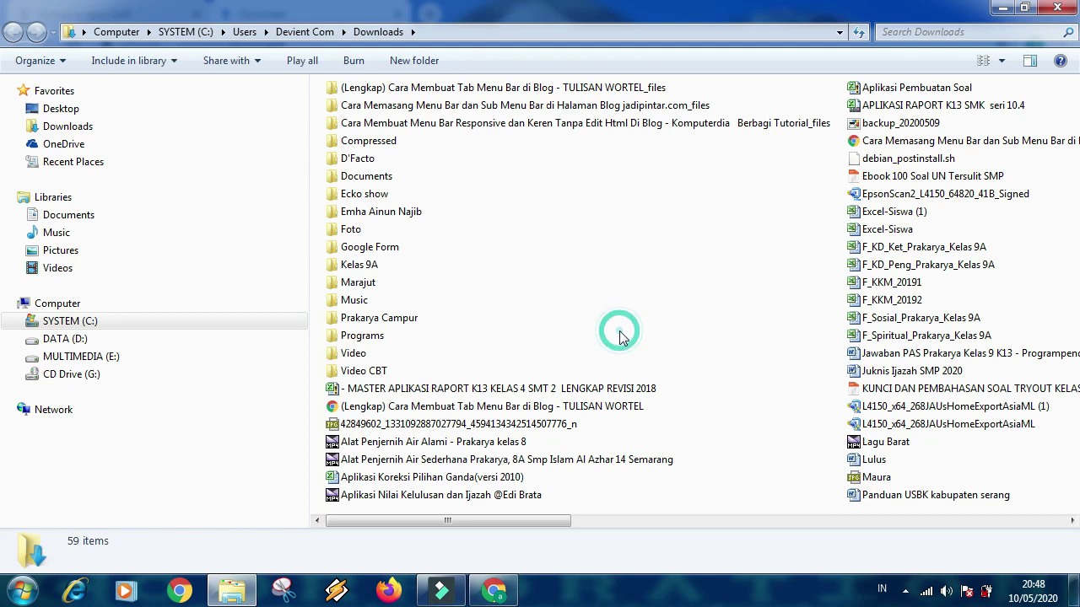
Move the five Prakarya Kelas 9A files into the Kelas 9A folder and open it.
{"action": "left_click", "coordinate": [936, 247]}
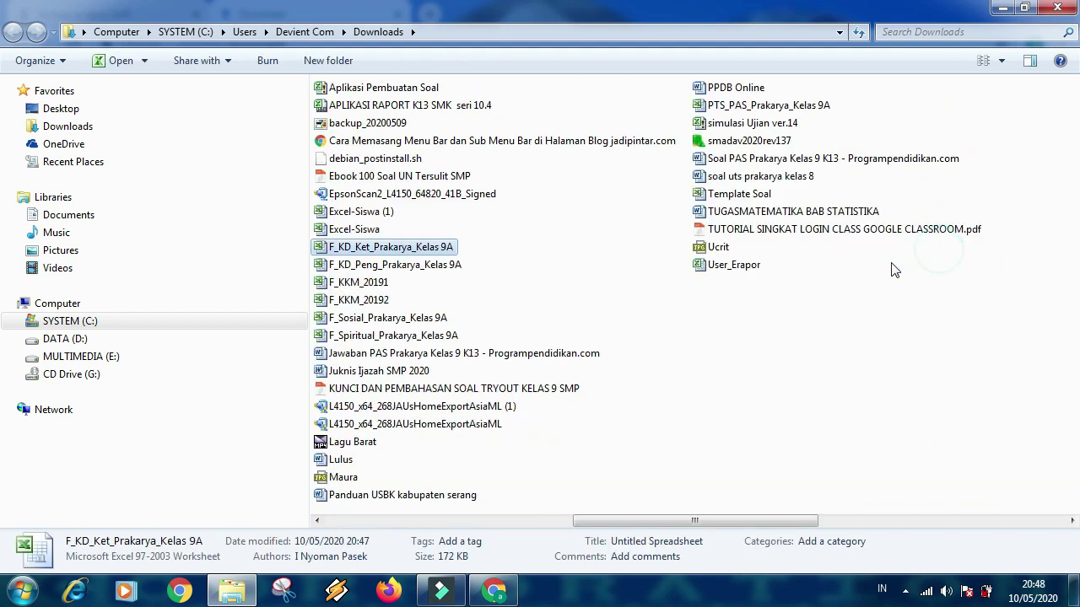
{"action": "left_click", "coordinate": [420, 320], "text": "ctrl"}
{"action": "left_click", "coordinate": [424, 336], "text": "ctrl"}
{"action": "left_click", "coordinate": [428, 246], "text": "ctrl"}
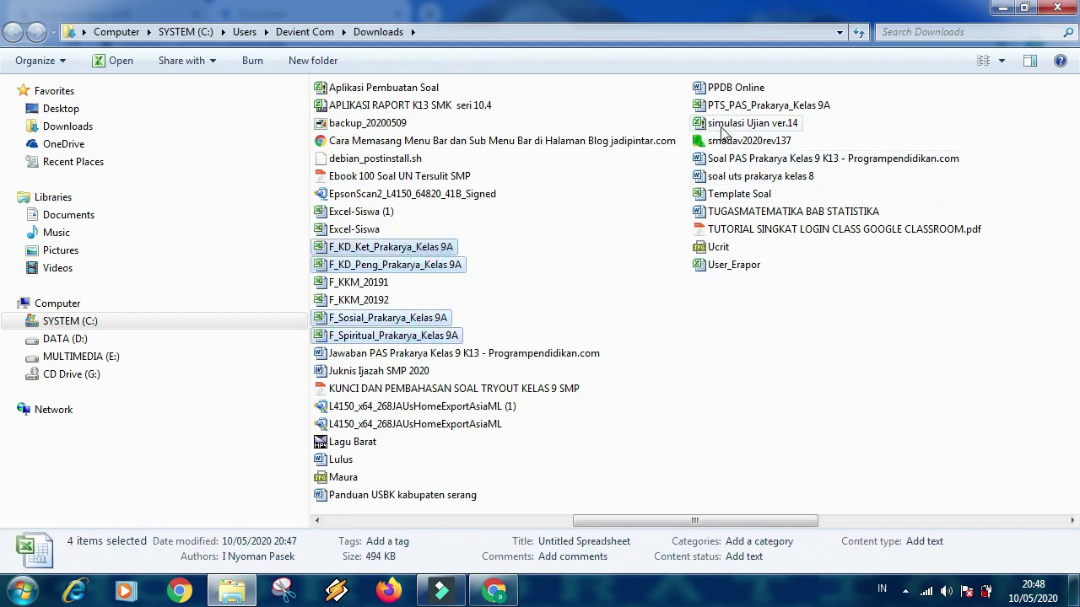
{"action": "left_click", "coordinate": [742, 106], "text": "ctrl"}
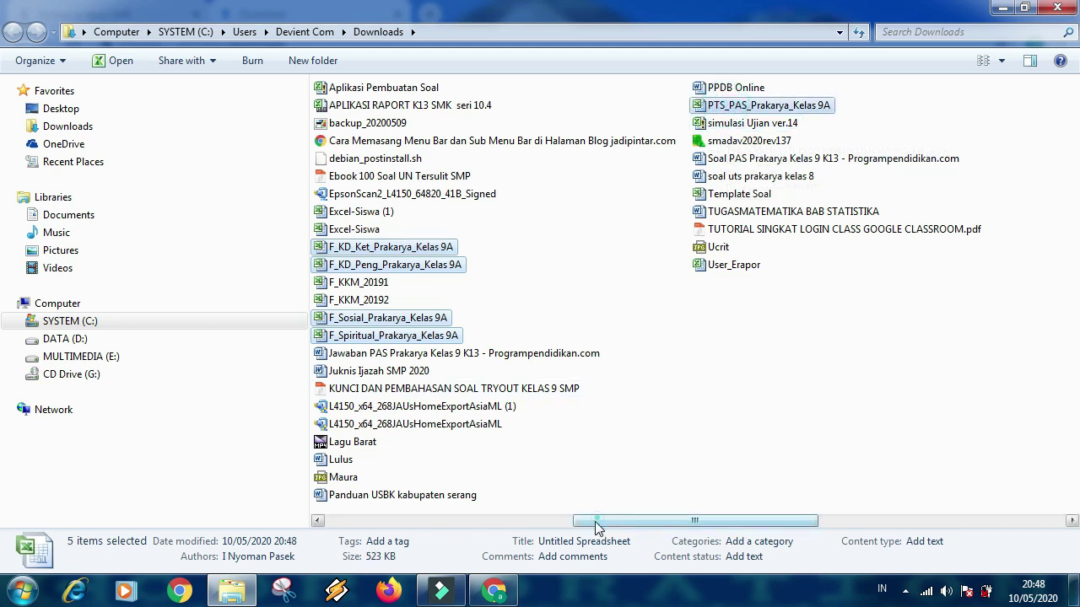
{"action": "left_click_drag", "start_coordinate": [599, 523], "coordinate": [369, 550]}
{"action": "left_click_drag", "start_coordinate": [864, 270], "coordinate": [377, 276]}
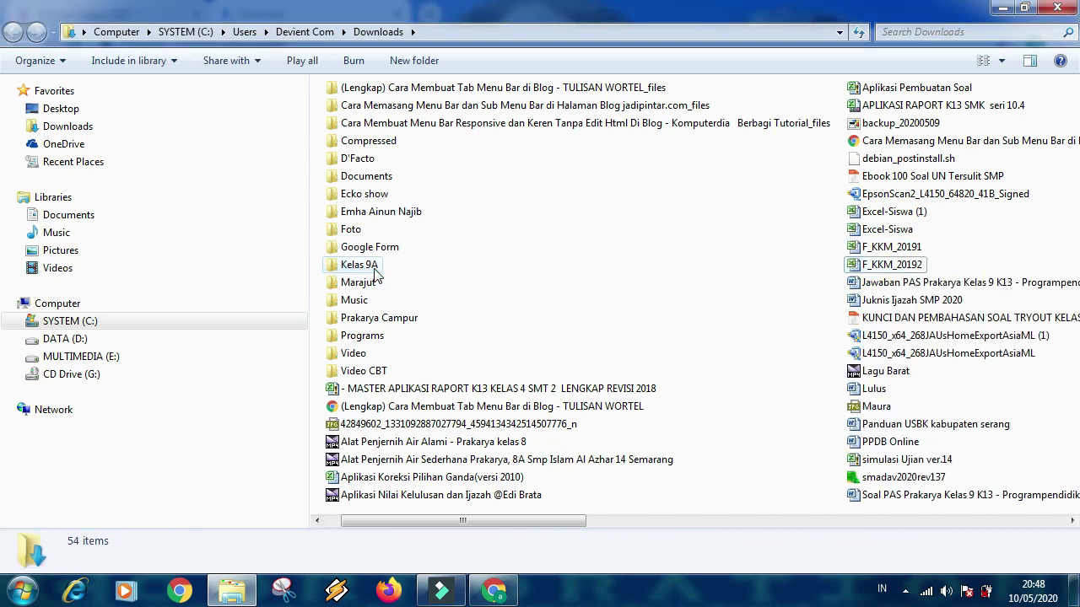
{"action": "double_click", "coordinate": [374, 270]}
Open F_KD_Ket_Prakarya_Kelas 9A in Excel with editing enabled.
{"action": "left_click", "coordinate": [407, 112]}
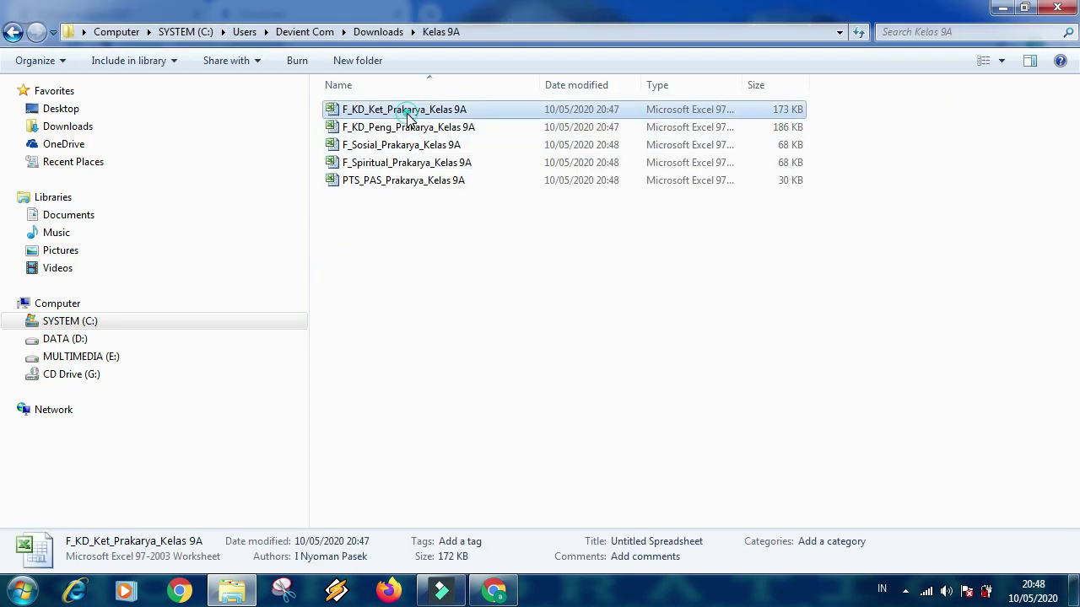
{"action": "double_click", "coordinate": [408, 112]}
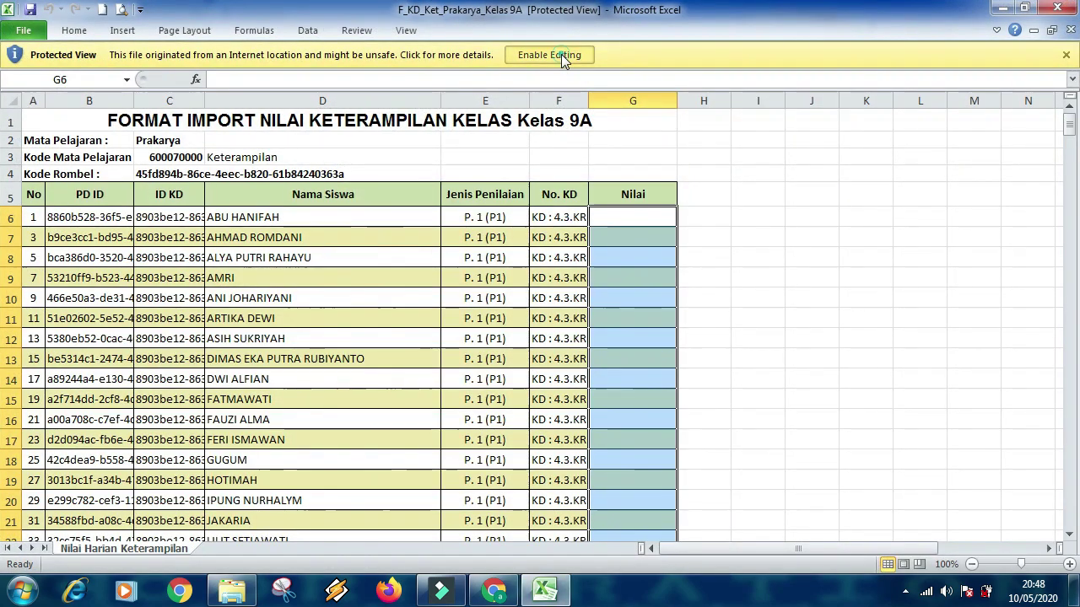
{"action": "left_click", "coordinate": [561, 54]}
Inspect the Nilai entry rules in cells G6, G7, G9 and G10, then return to Chrome.
{"action": "left_click", "coordinate": [601, 320]}
{"action": "left_click", "coordinate": [612, 266]}
{"action": "left_click", "coordinate": [614, 285]}
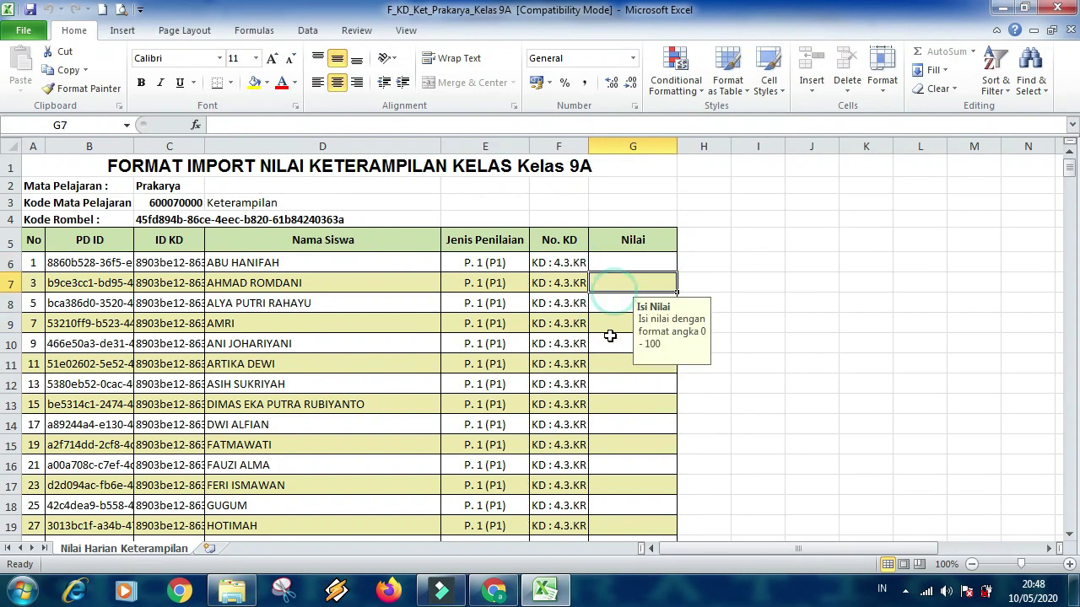
{"action": "left_click", "coordinate": [608, 343]}
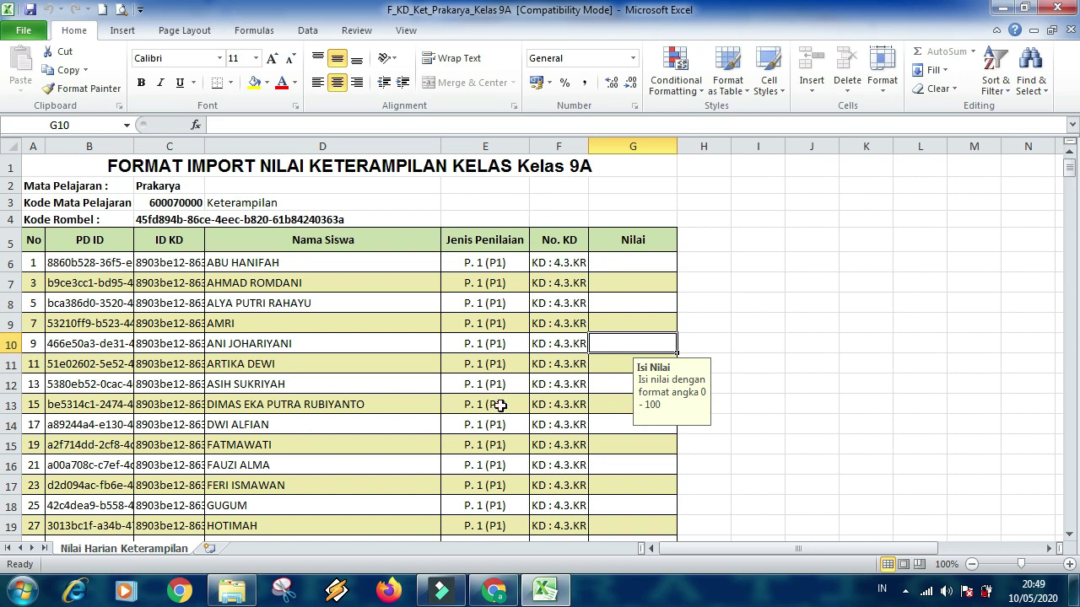
{"action": "left_click", "coordinate": [483, 595]}
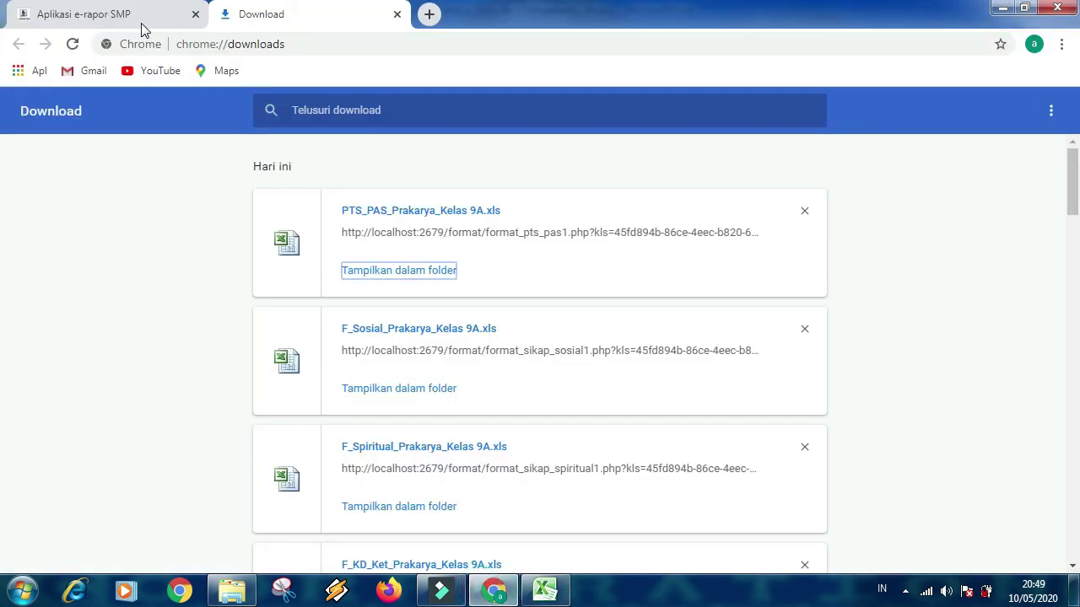
Close Chrome's Downloads tab and log out of the e-Rapor teacher account.
{"action": "left_click", "coordinate": [112, 18]}
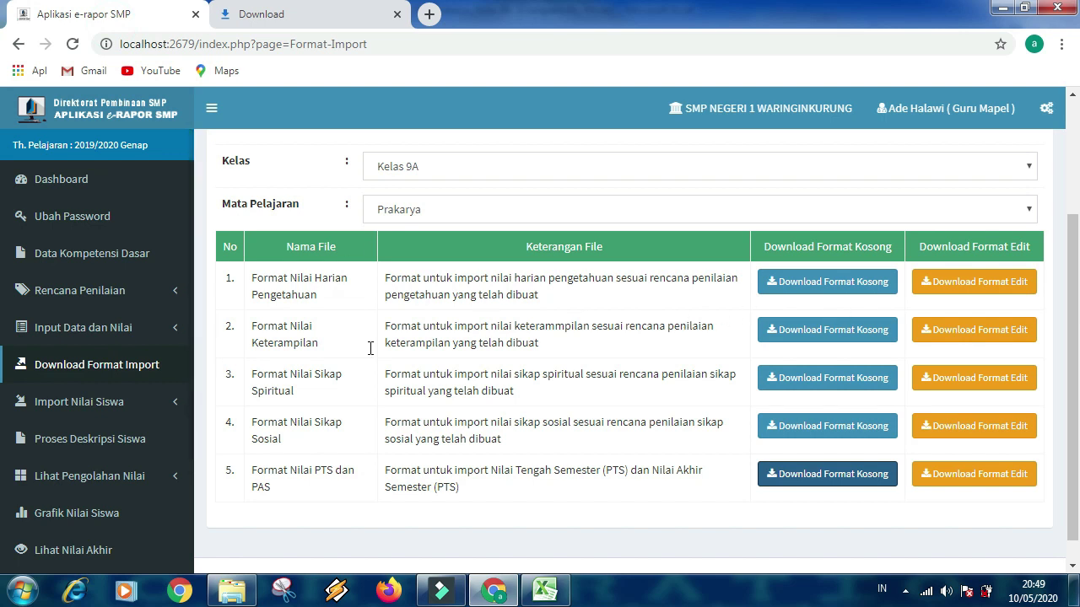
{"action": "left_click", "coordinate": [315, 15]}
{"action": "left_click", "coordinate": [127, 16]}
{"action": "left_click", "coordinate": [305, 16]}
{"action": "left_click", "coordinate": [135, 24]}
{"action": "left_click", "coordinate": [253, 18]}
{"action": "left_click", "coordinate": [136, 20]}
{"action": "left_click", "coordinate": [240, 18]}
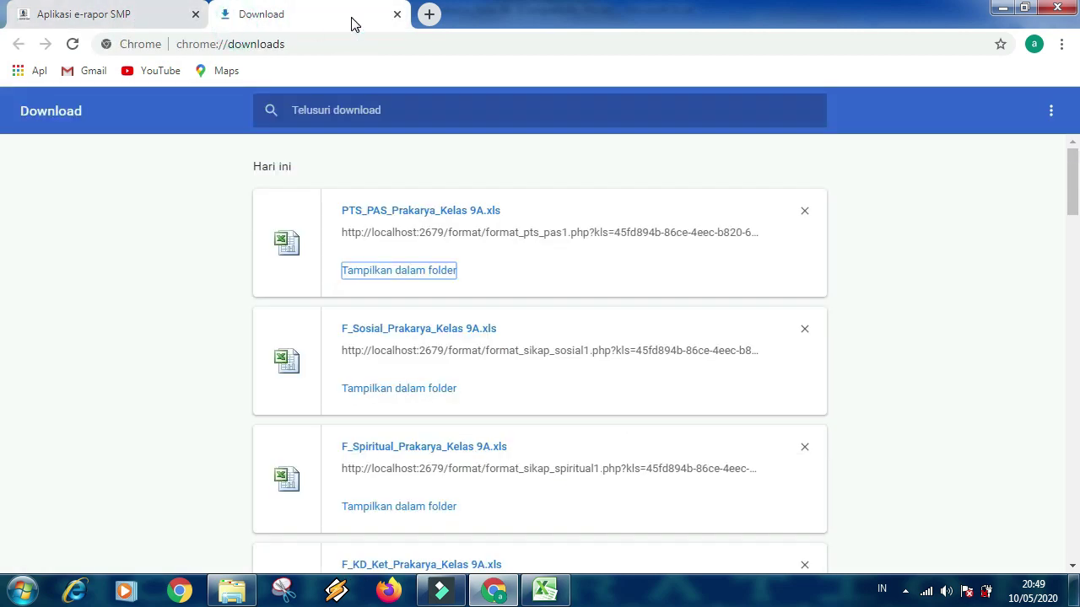
{"action": "left_click", "coordinate": [396, 15]}
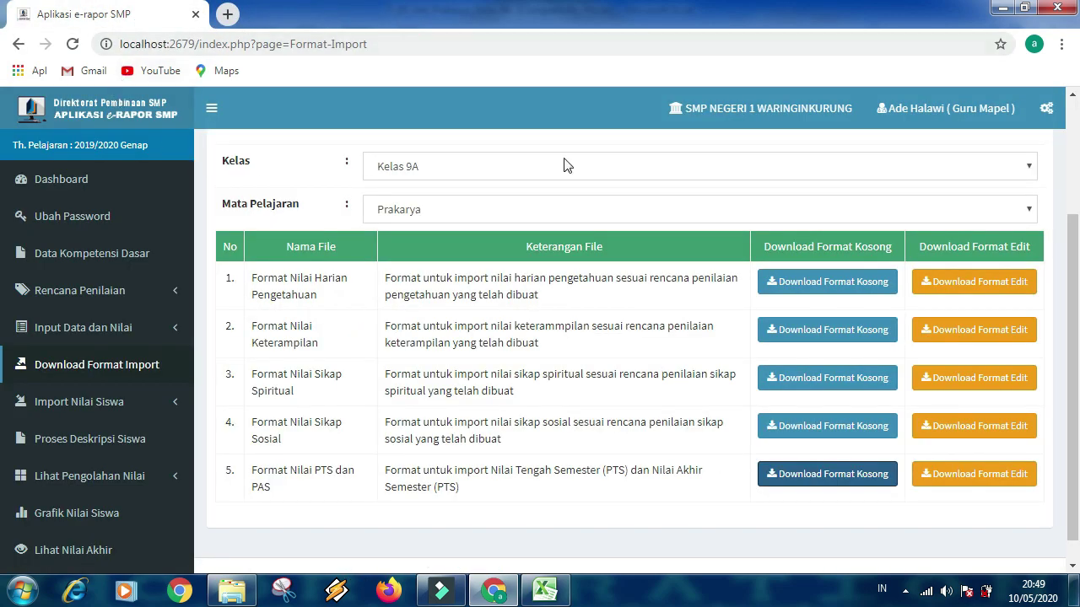
{"action": "left_click", "coordinate": [928, 108]}
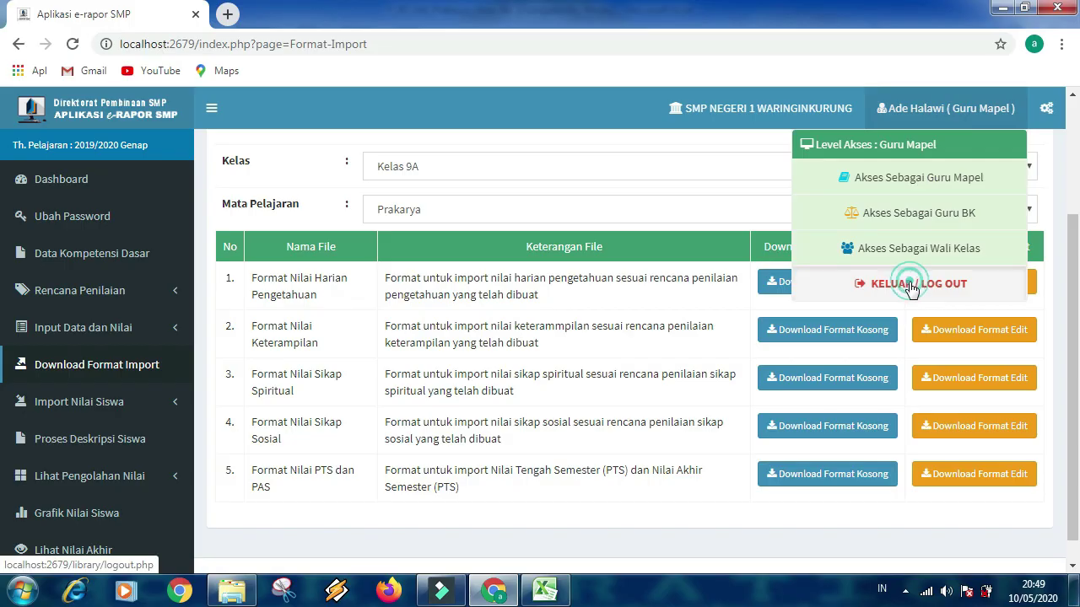
{"action": "left_click", "coordinate": [911, 286]}
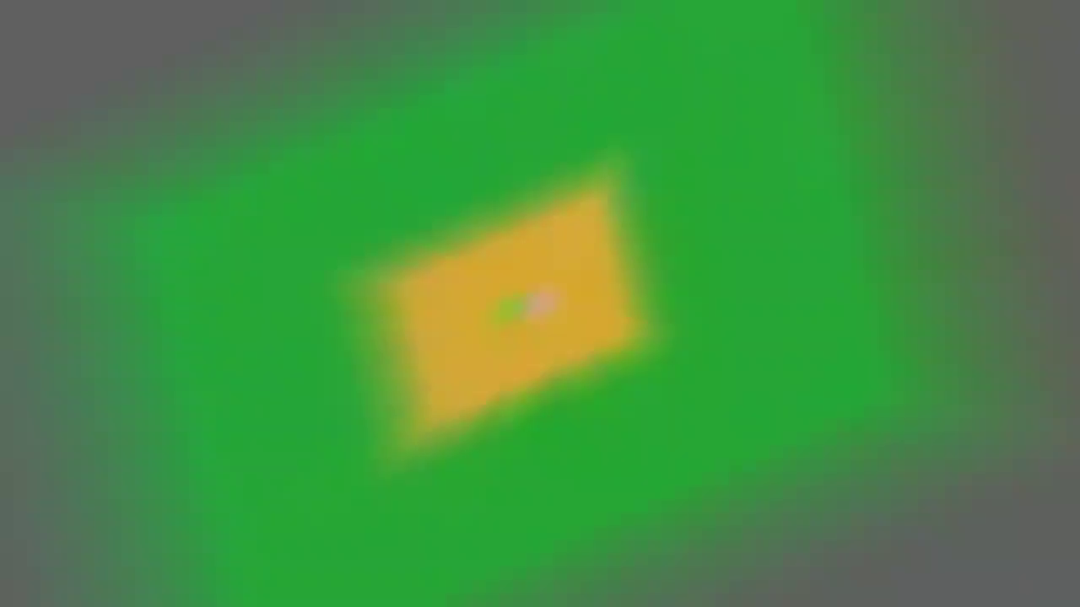